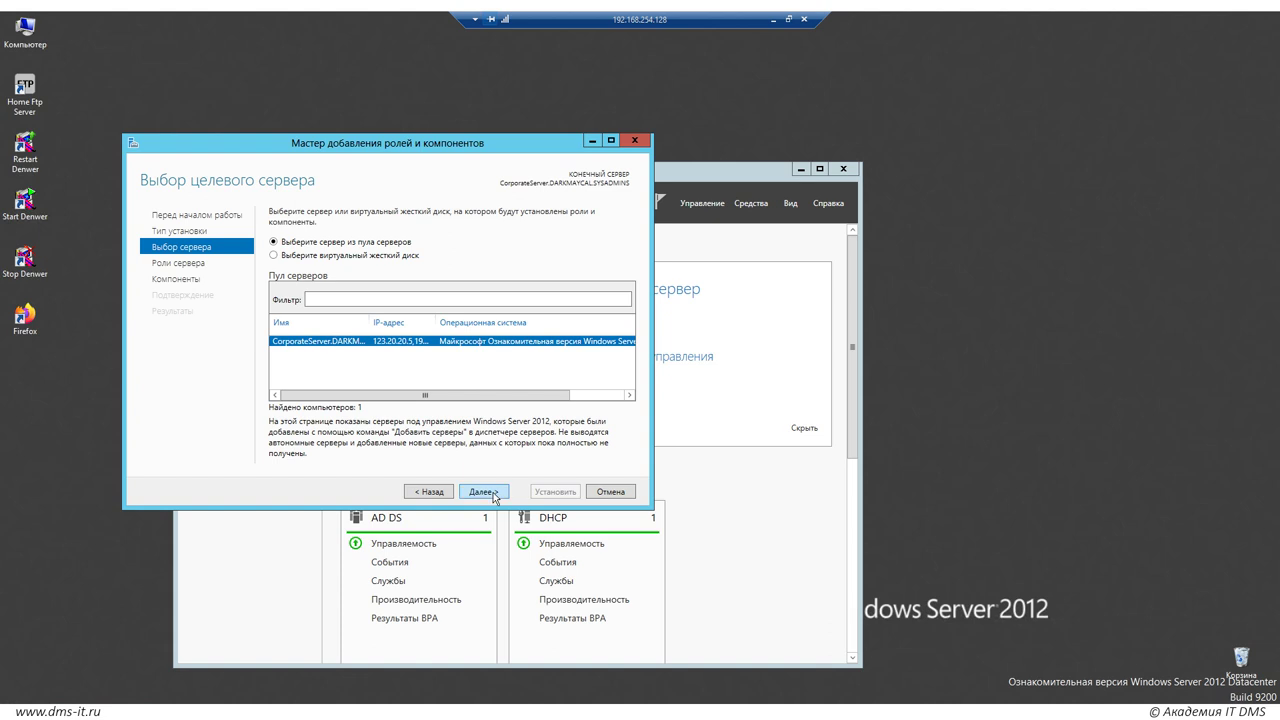
# Accept the selected target server and add the Network Policy and Access Services role with its required management tools
pyautogui.click(484, 492)
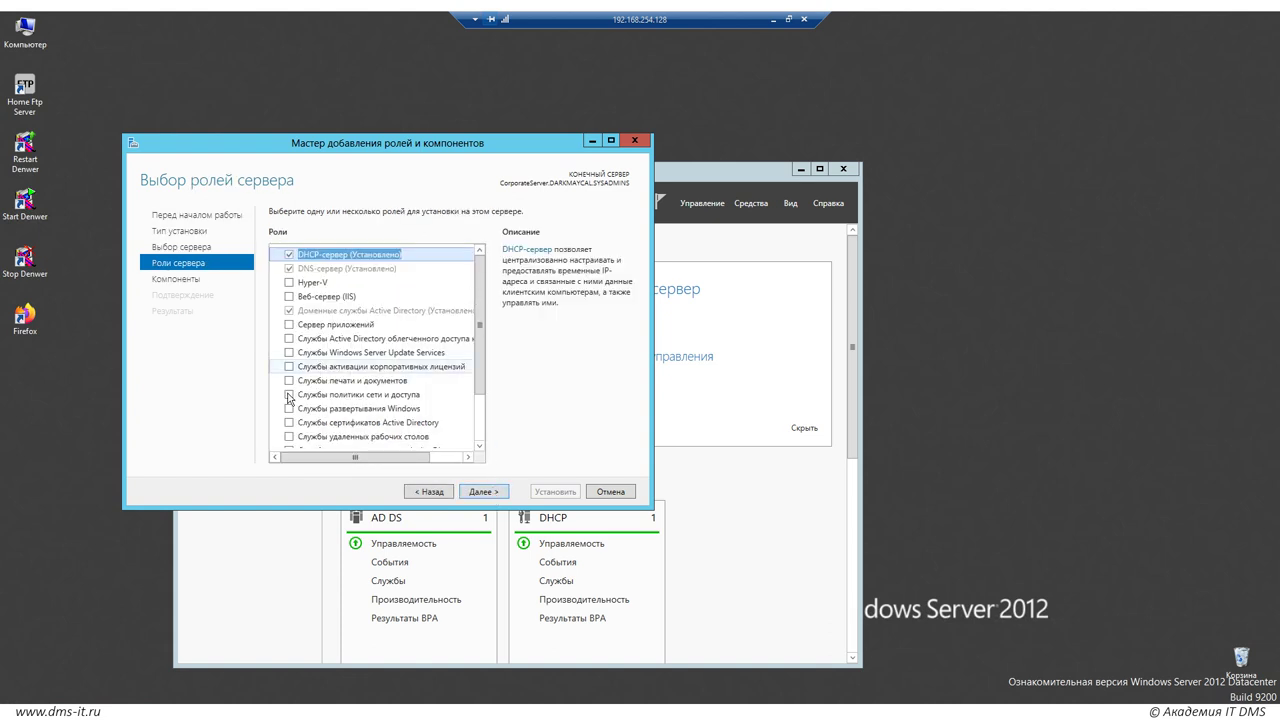
pyautogui.click(289, 394)
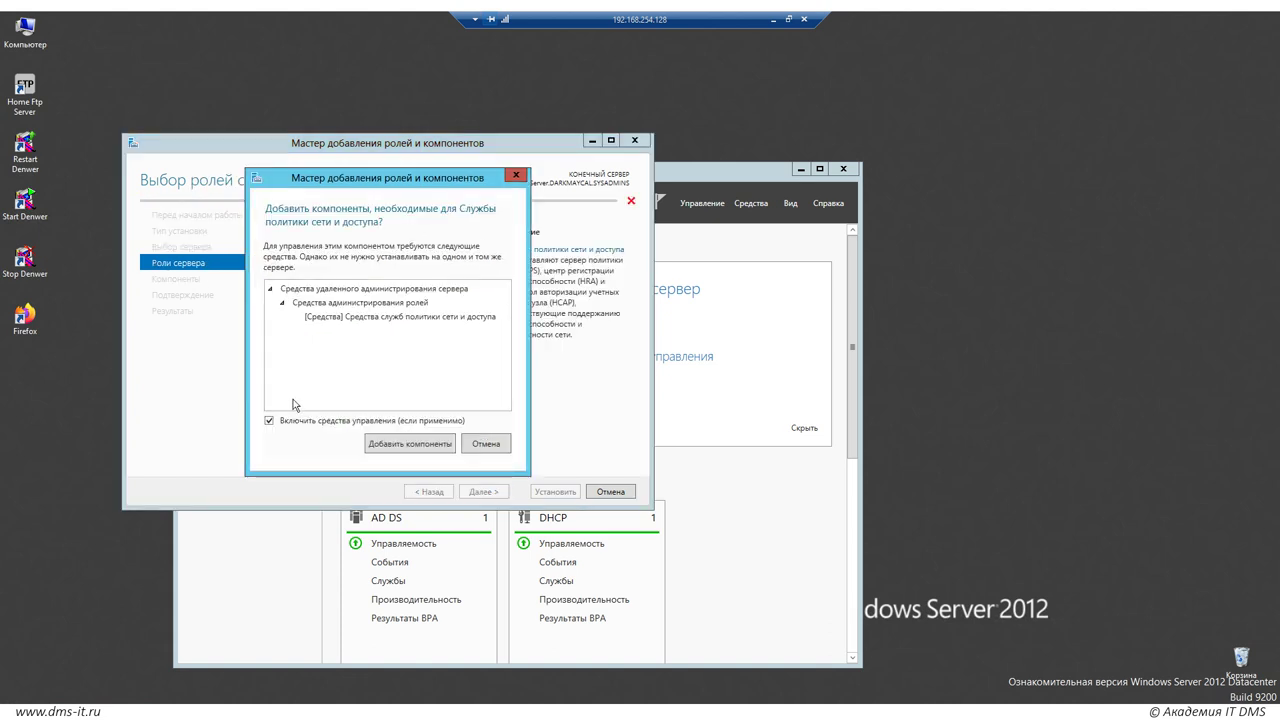
pyautogui.click(407, 444)
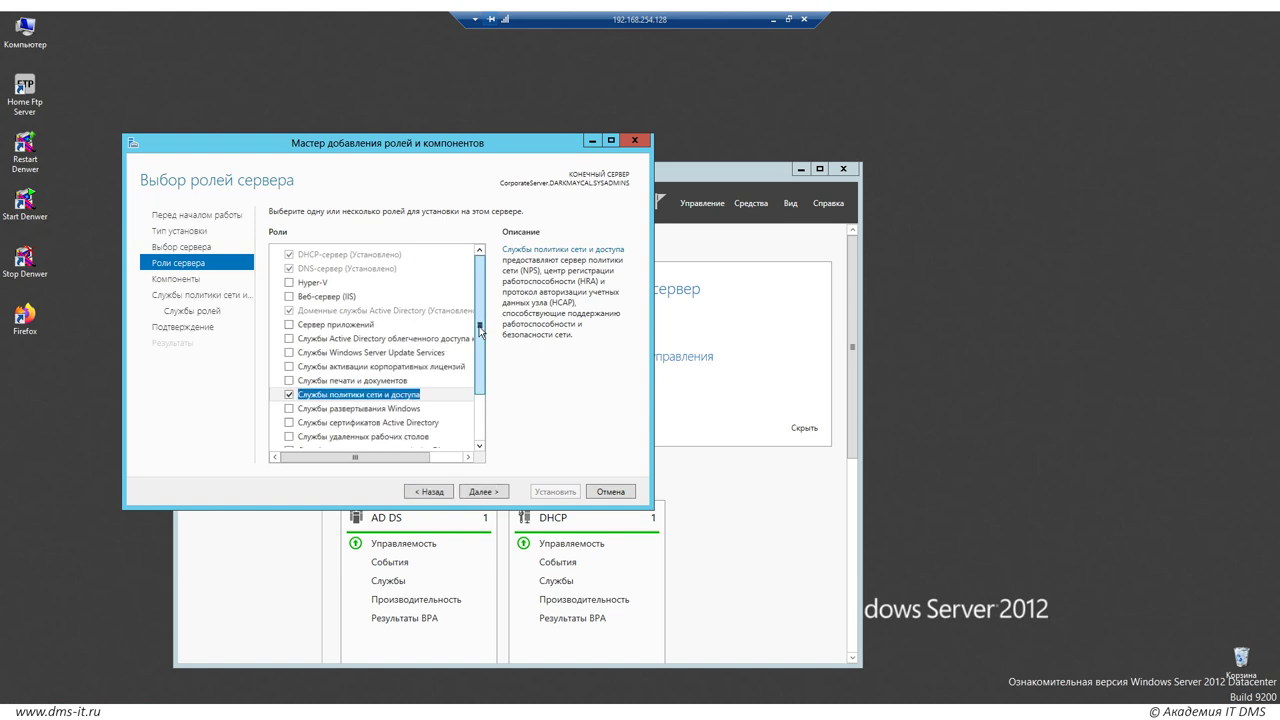
pyautogui.moveTo(479, 332); pyautogui.dragTo(477, 390)
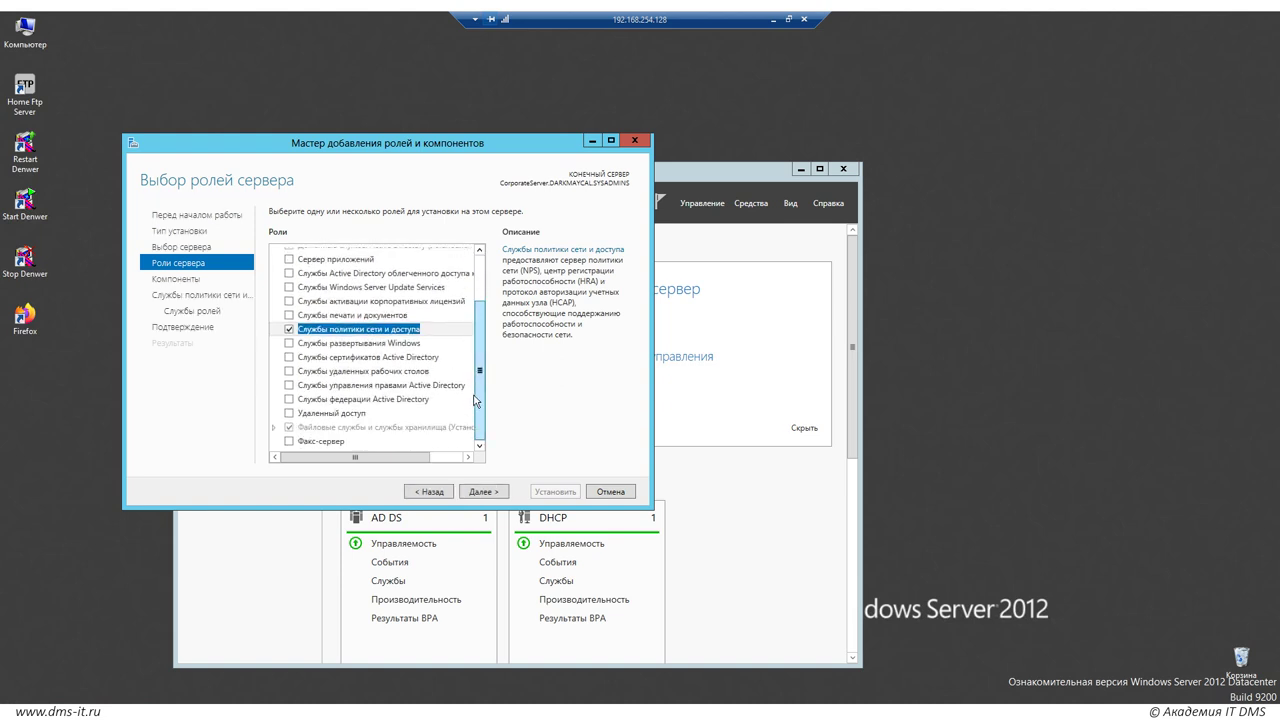
# Keep only the Network Policy Server role service, run the installation and close the wizard
pyautogui.click(484, 493)
pyautogui.click(484, 493)
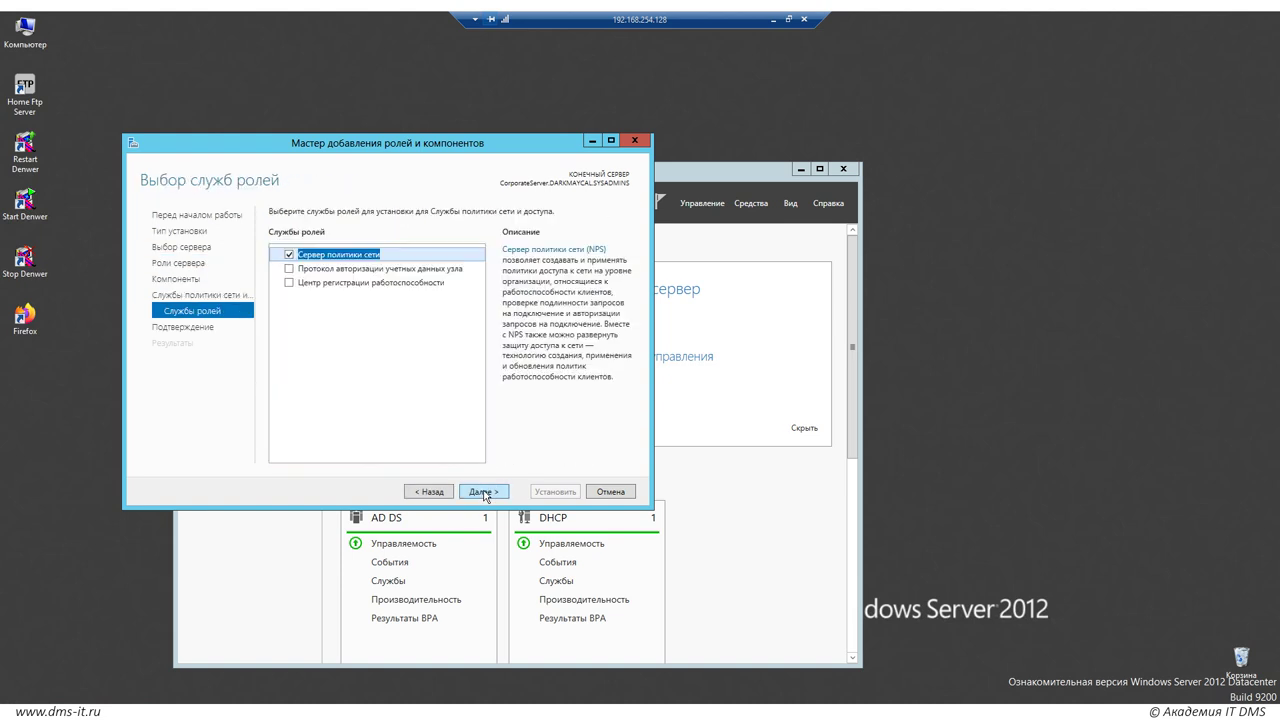
pyautogui.click(484, 493)
pyautogui.click(548, 492)
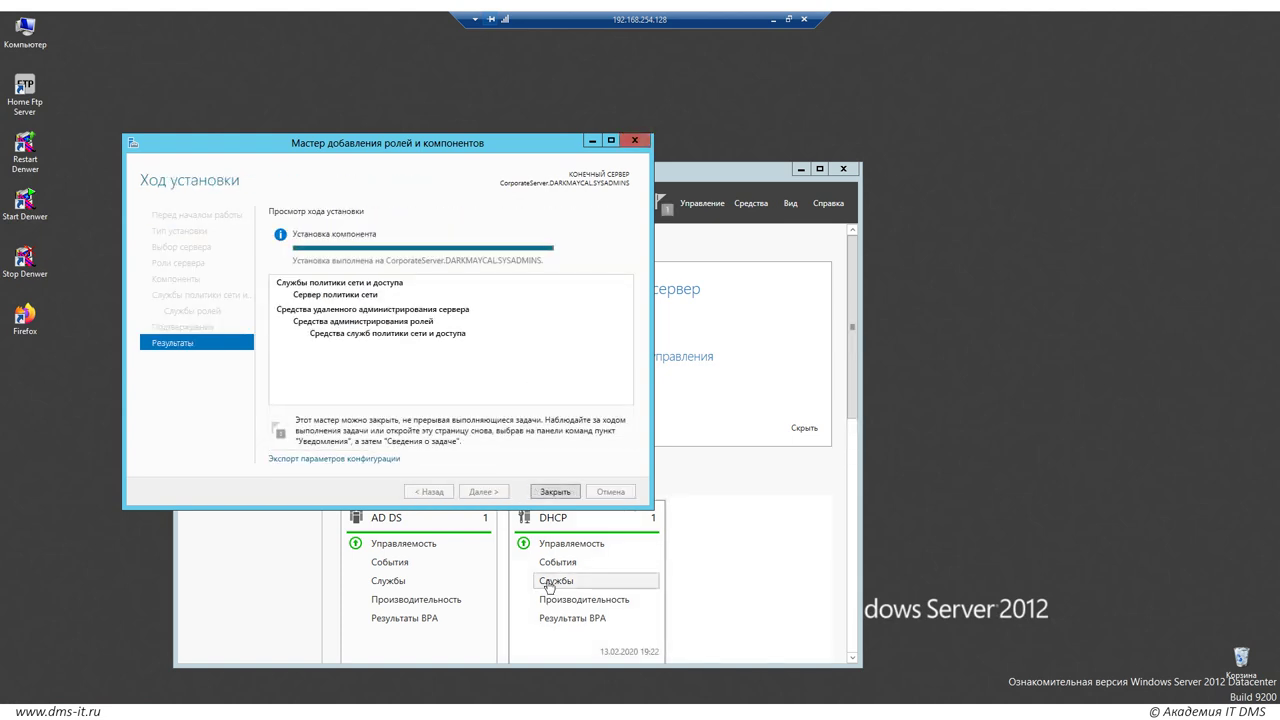
pyautogui.click(557, 494)
# Open the Network Policy Server console and display its connection request policies
pyautogui.scroll(-4, 572, 530)
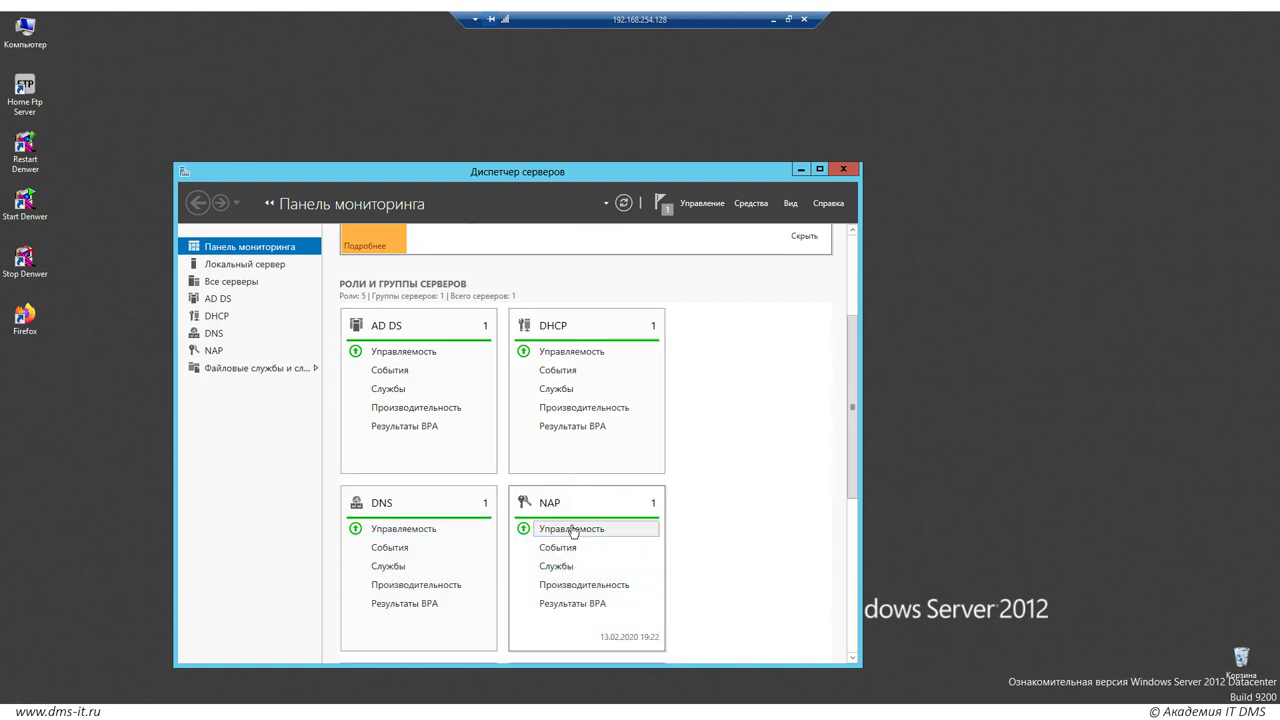
pyautogui.scroll(-1, 708, 590)
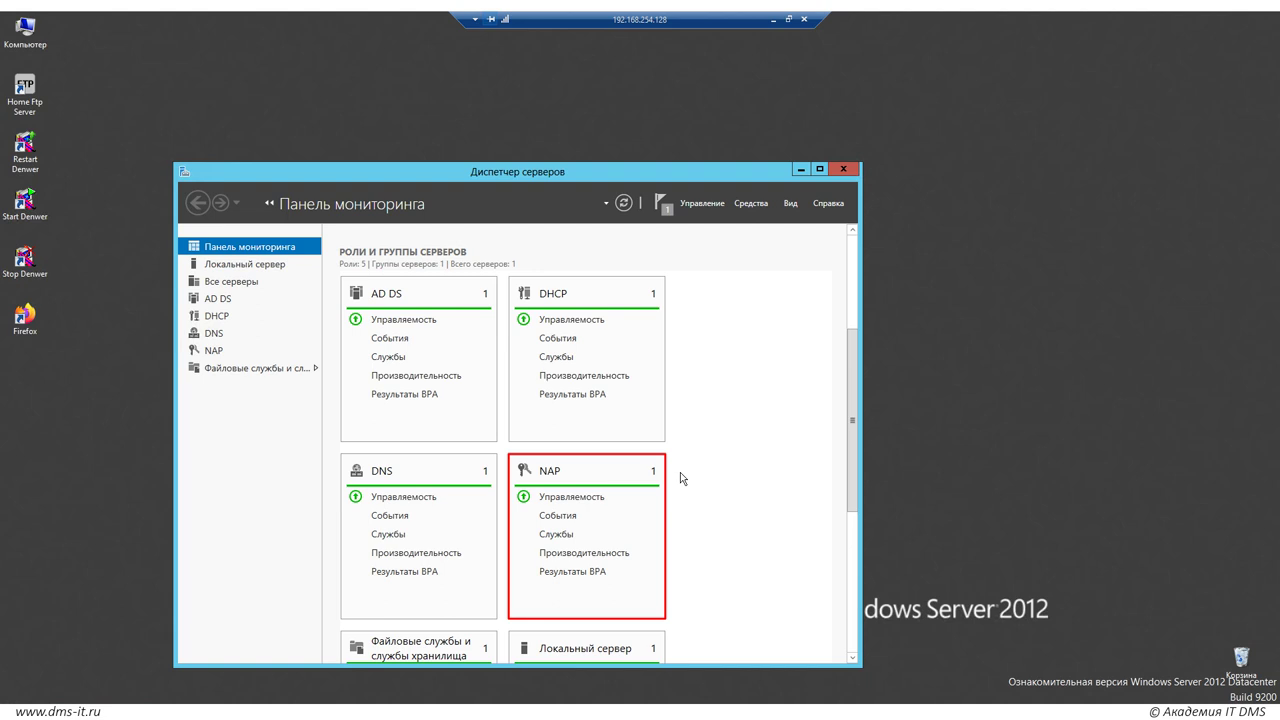
pyautogui.click(759, 203)
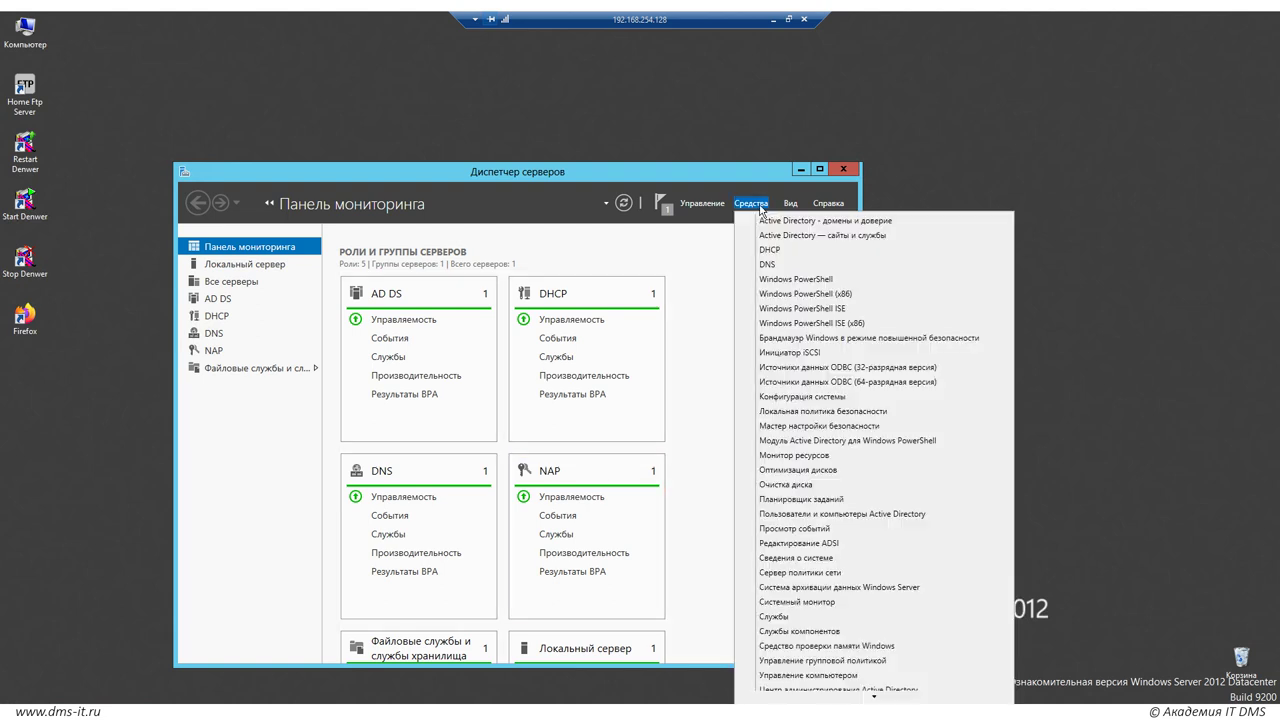
pyautogui.click(849, 574)
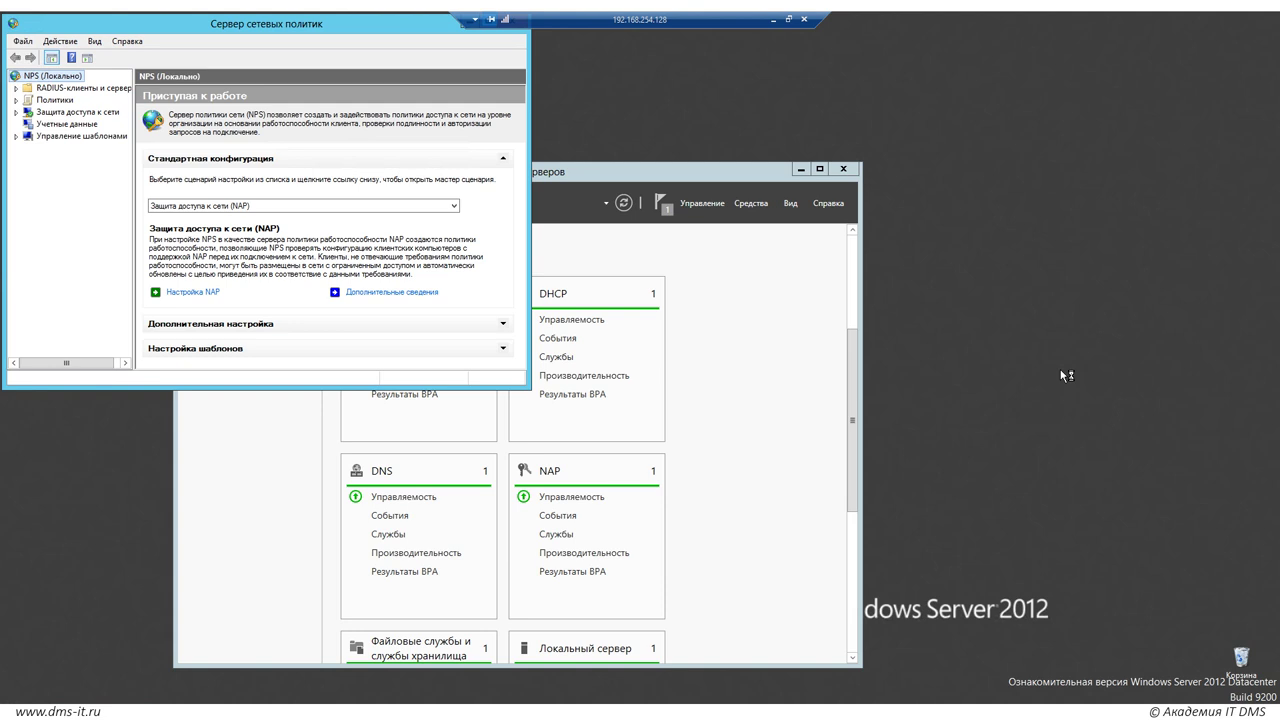
pyautogui.click(16, 101)
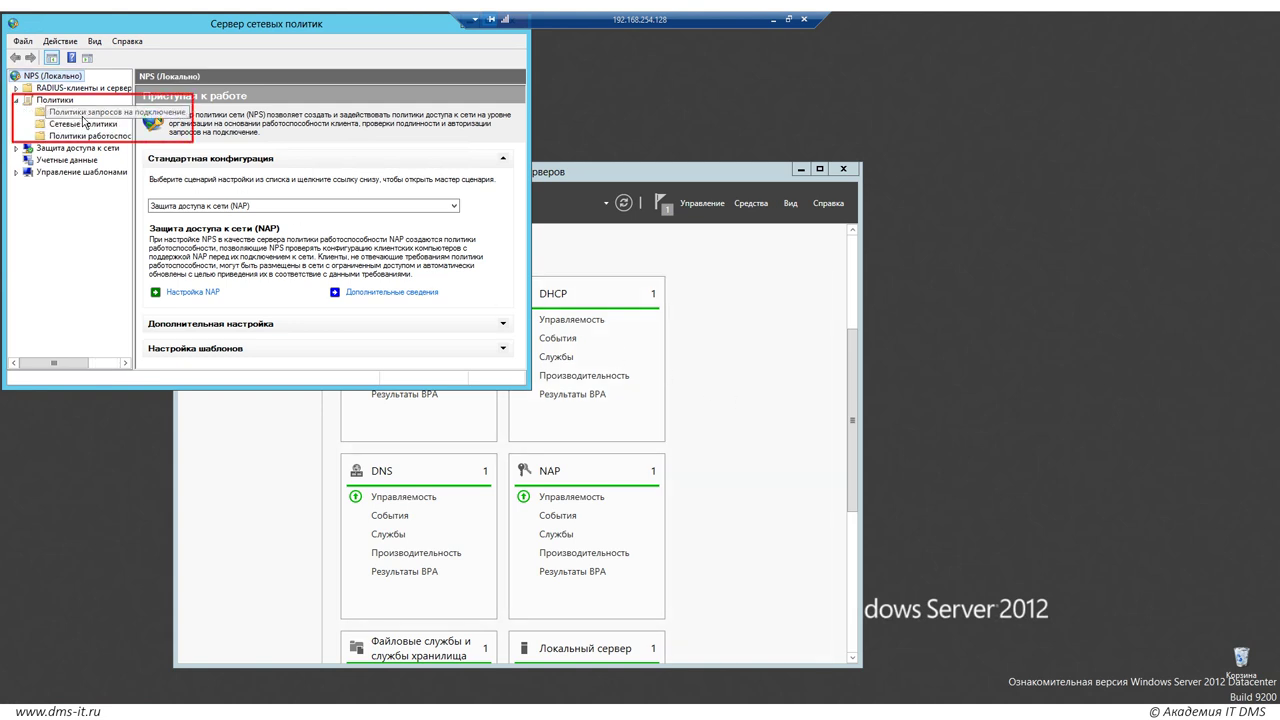
pyautogui.click(70, 118)
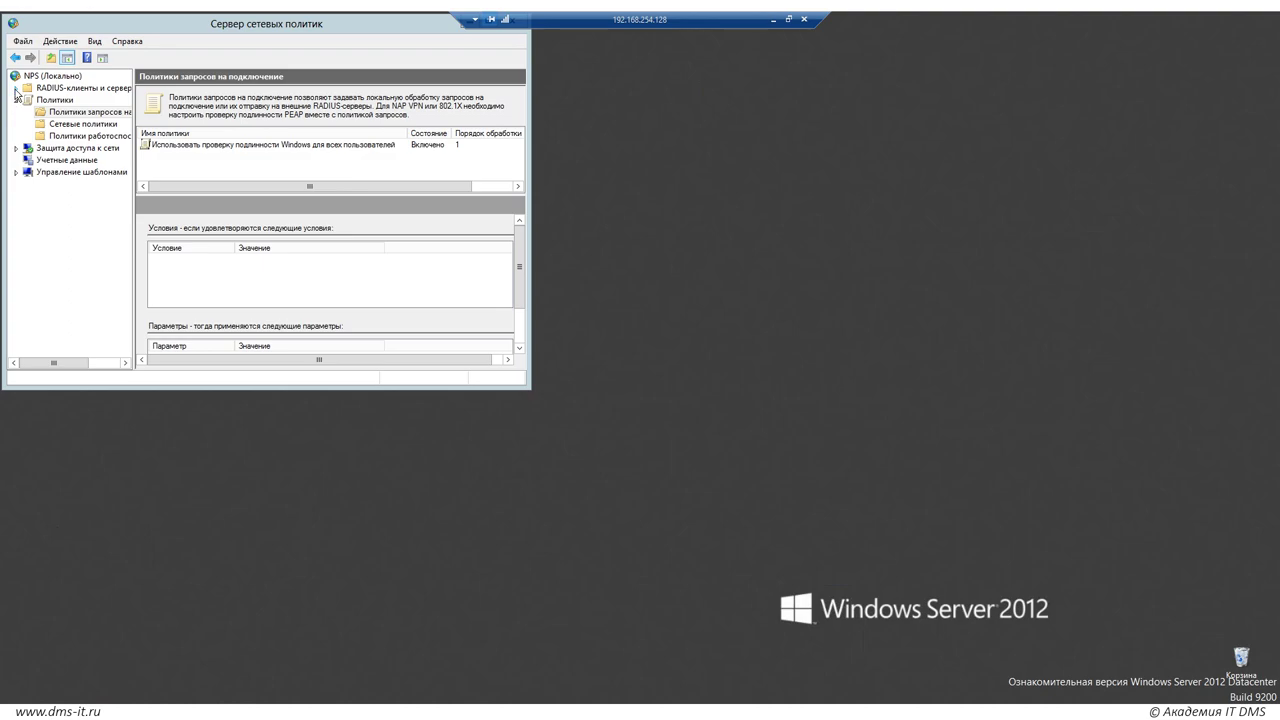
# Start a new RADIUS client with the friendly name EdgeRT1New and the address 50.0.7.1
pyautogui.click(17, 88)
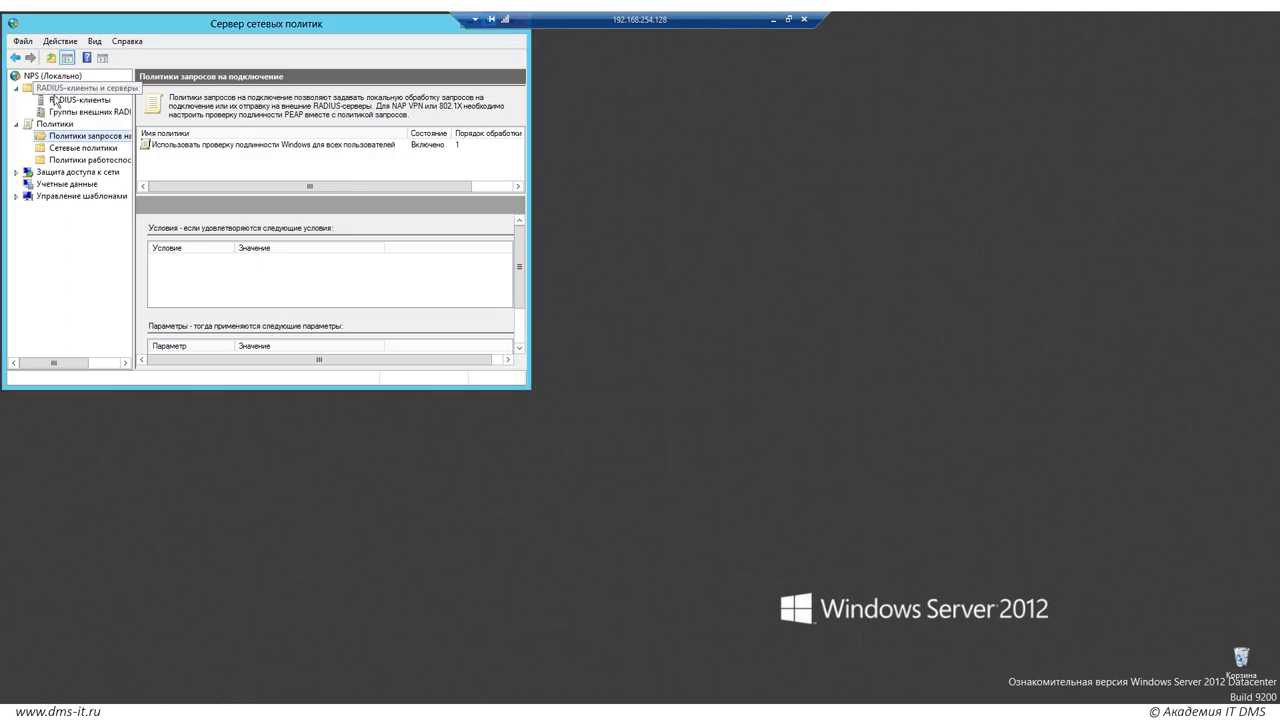
pyautogui.click(55, 100)
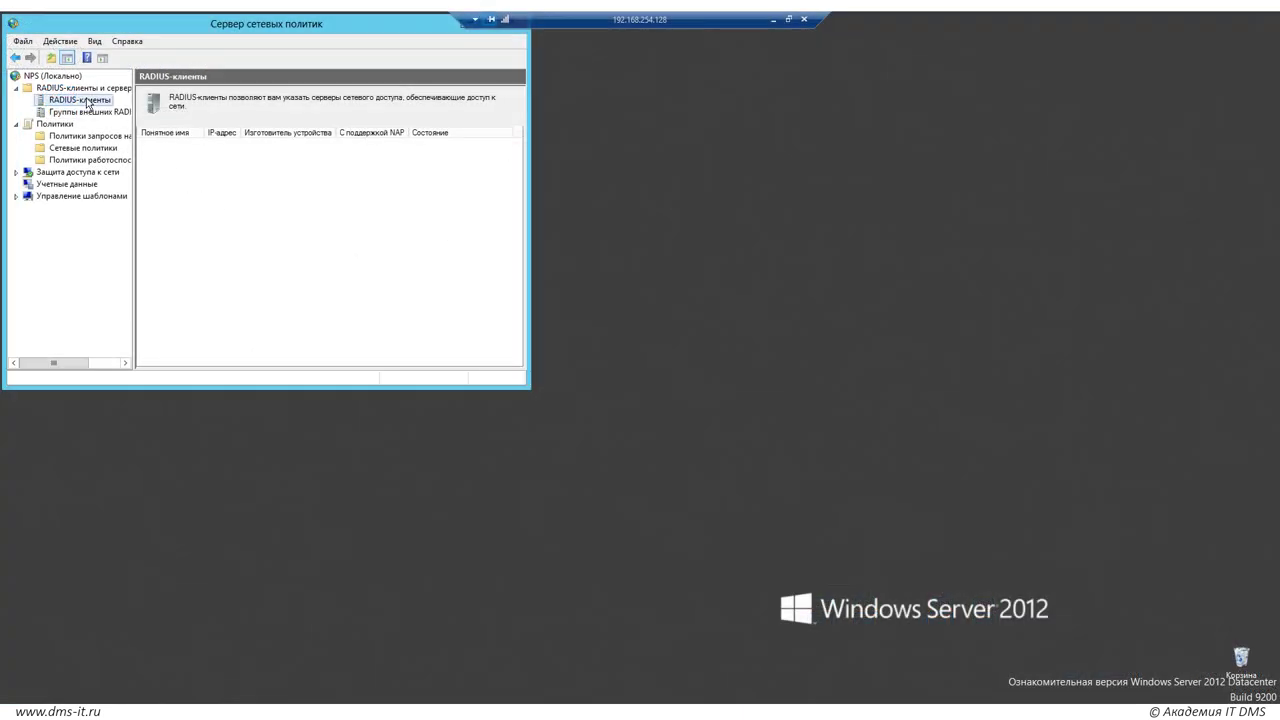
pyautogui.rightClick(87, 104)
pyautogui.click(120, 106)
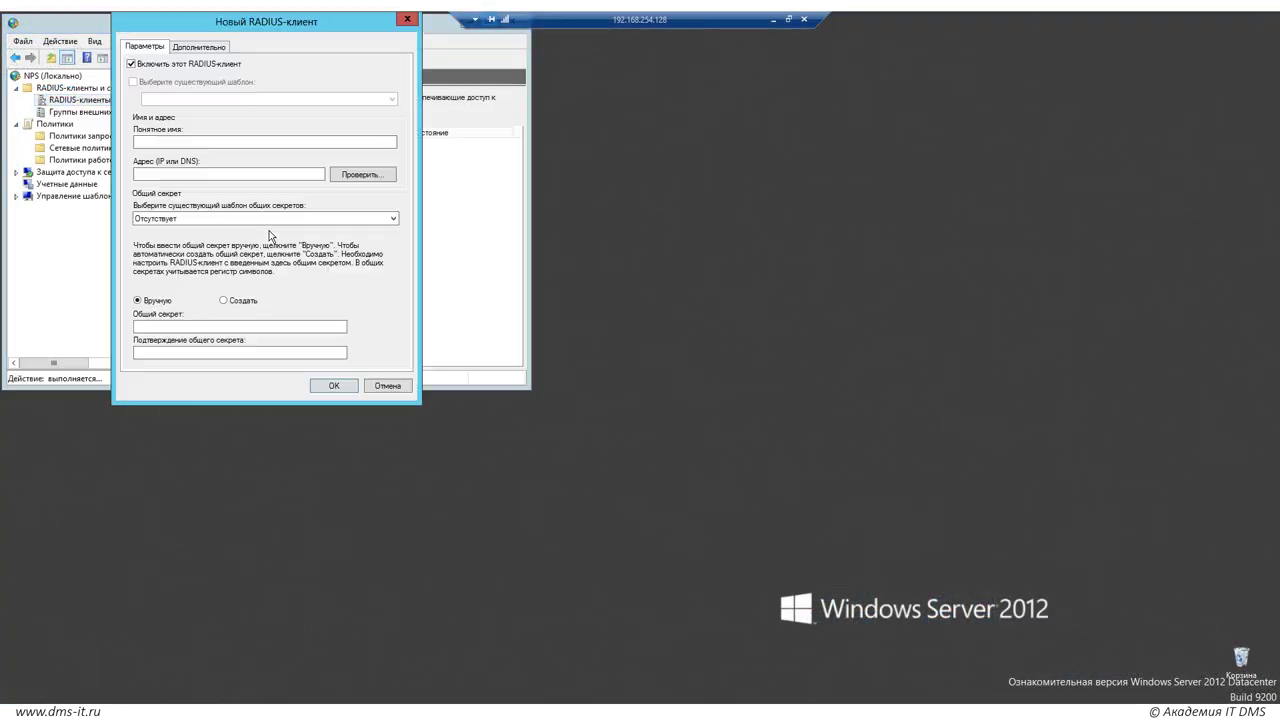
pyautogui.click(183, 141)
pyautogui.write('EdgeRT1New')
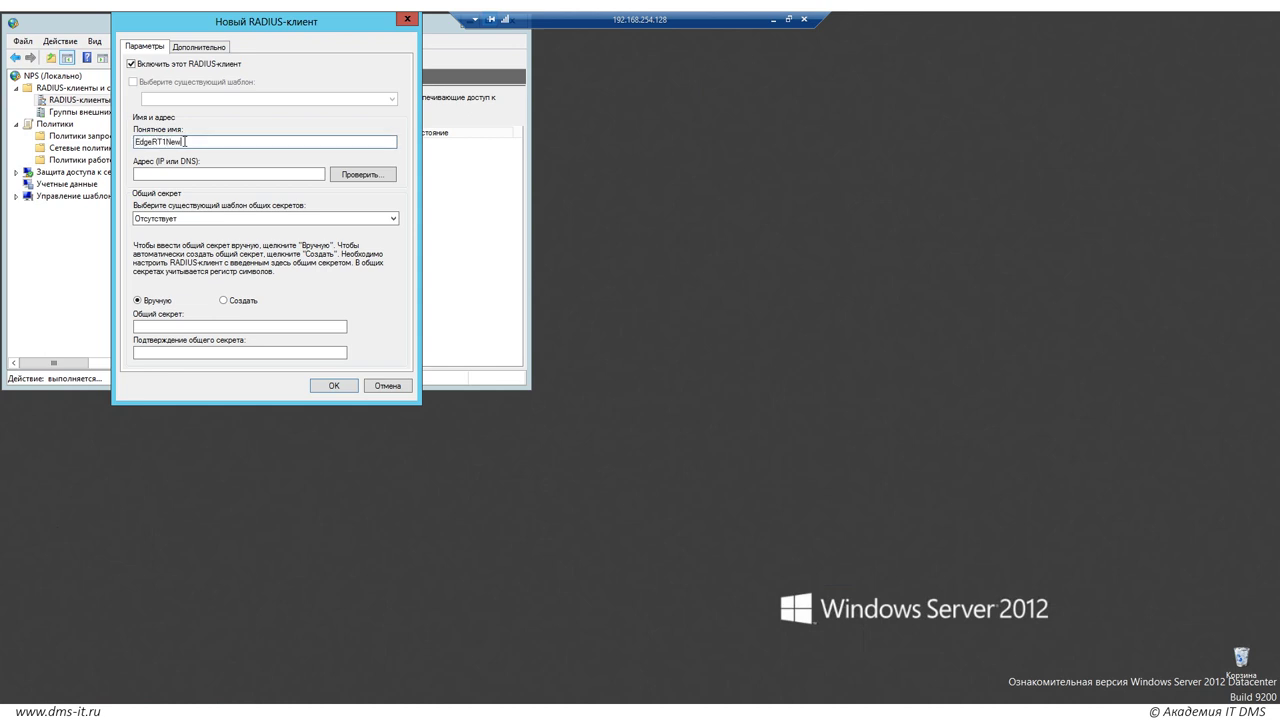
pyautogui.click(146, 173)
pyautogui.write('50.0.7.1')
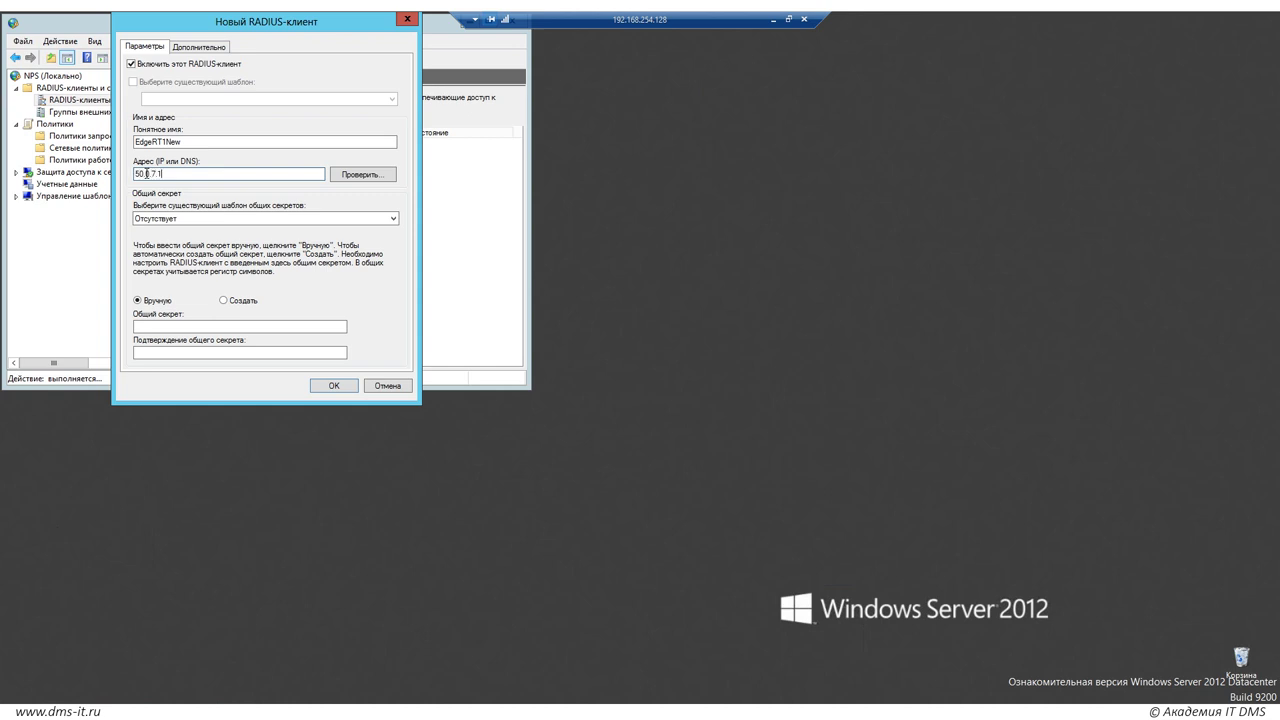
# Copy the RADIUS server key from the Word command document, enter it as the client's shared secret and confirmation, and save the RADIUS client
pyautogui.click(157, 350)
pyautogui.hotkey('shift', 'Tab')
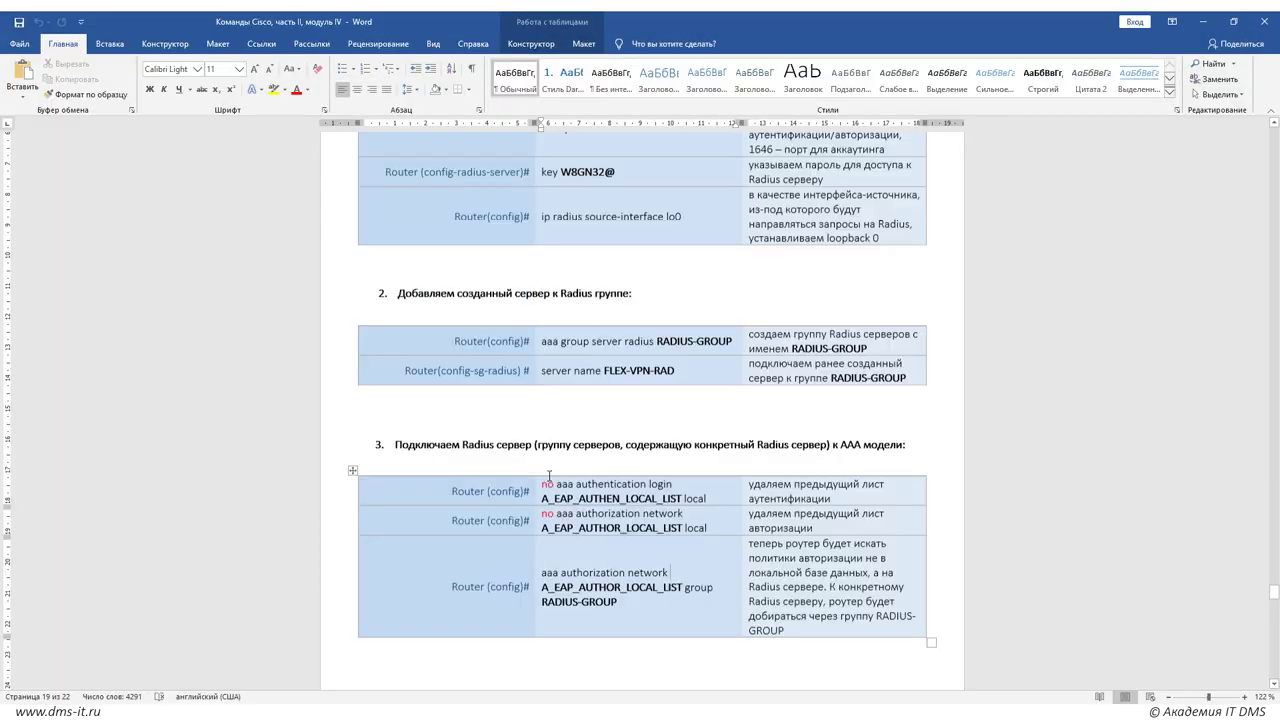
pyautogui.scroll(5, 600, 380)
pyautogui.moveTo(615, 362); pyautogui.dragTo(561, 362)
pyautogui.hotkey('ctrl', 'c')
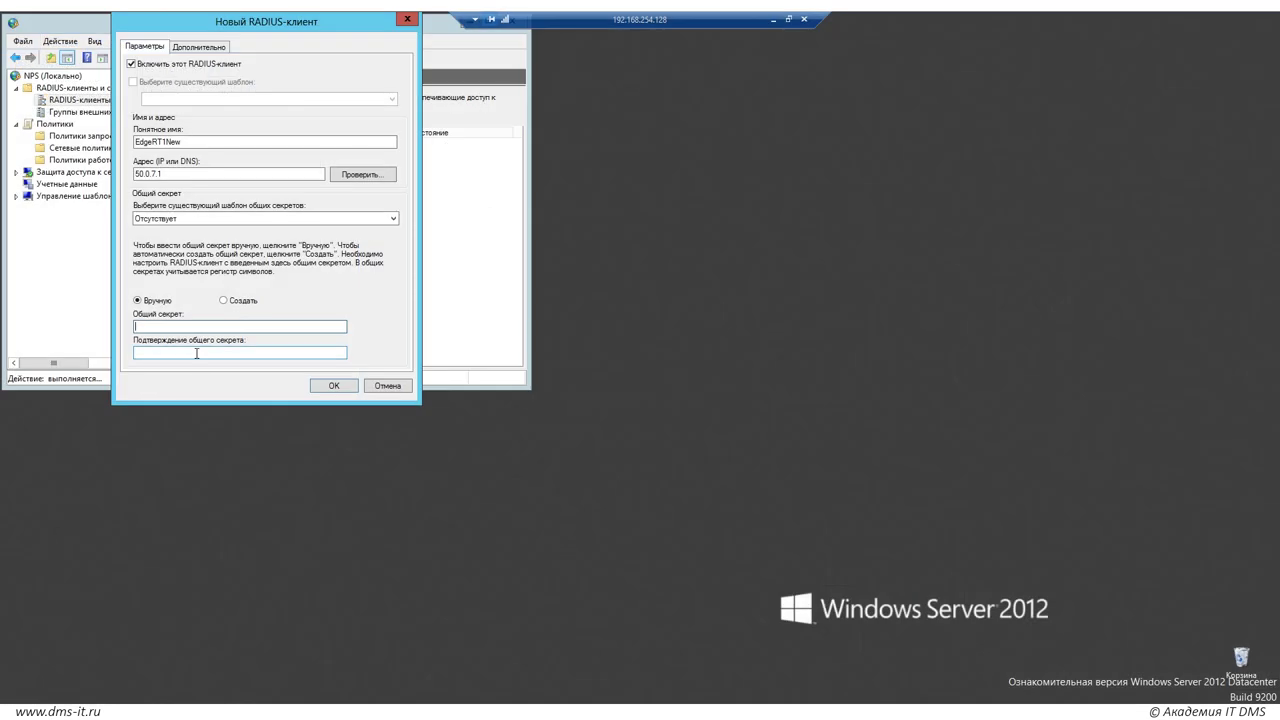
pyautogui.hotkey('ctrl', 'v')
pyautogui.click(197, 353)
pyautogui.hotkey('ctrl', 'v')
pyautogui.click(334, 385)
pyautogui.click(160, 145)
pyautogui.click(228, 233)
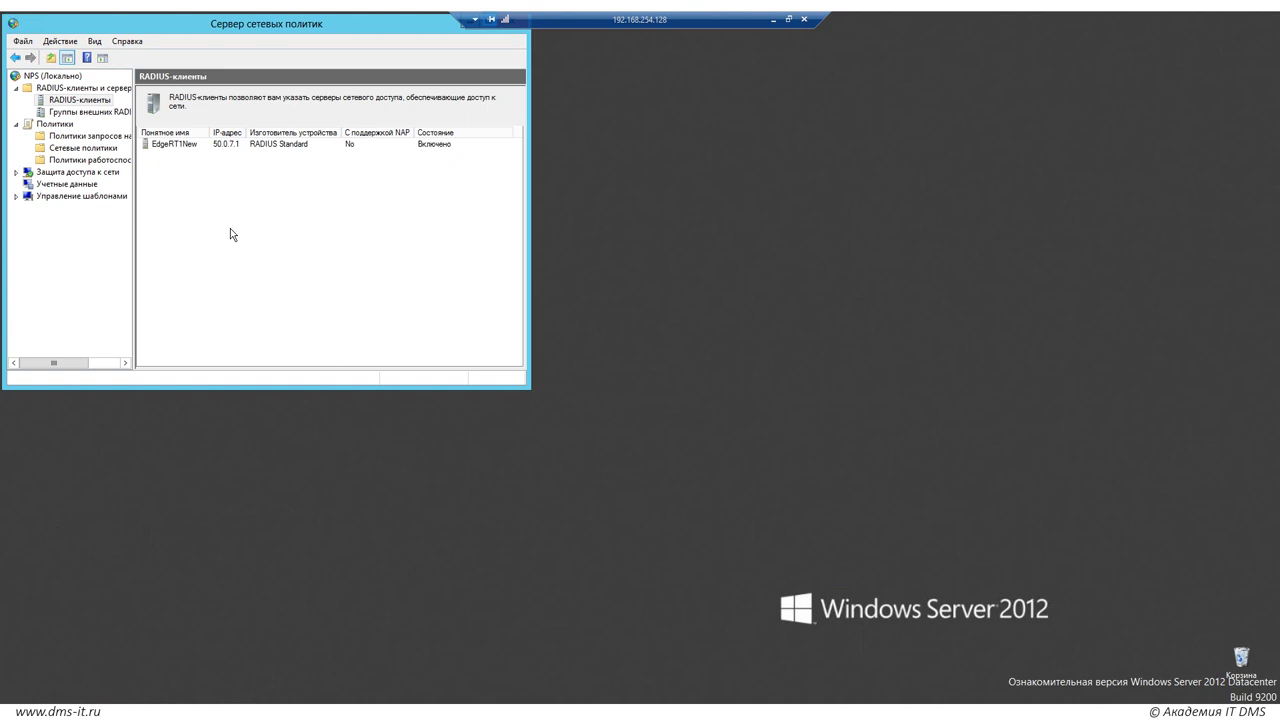
# Open Active Directory Users and Computers from Server Manager and expand the DARKMAYCAL.SYSADMINS domain
pyautogui.click(50, 674)
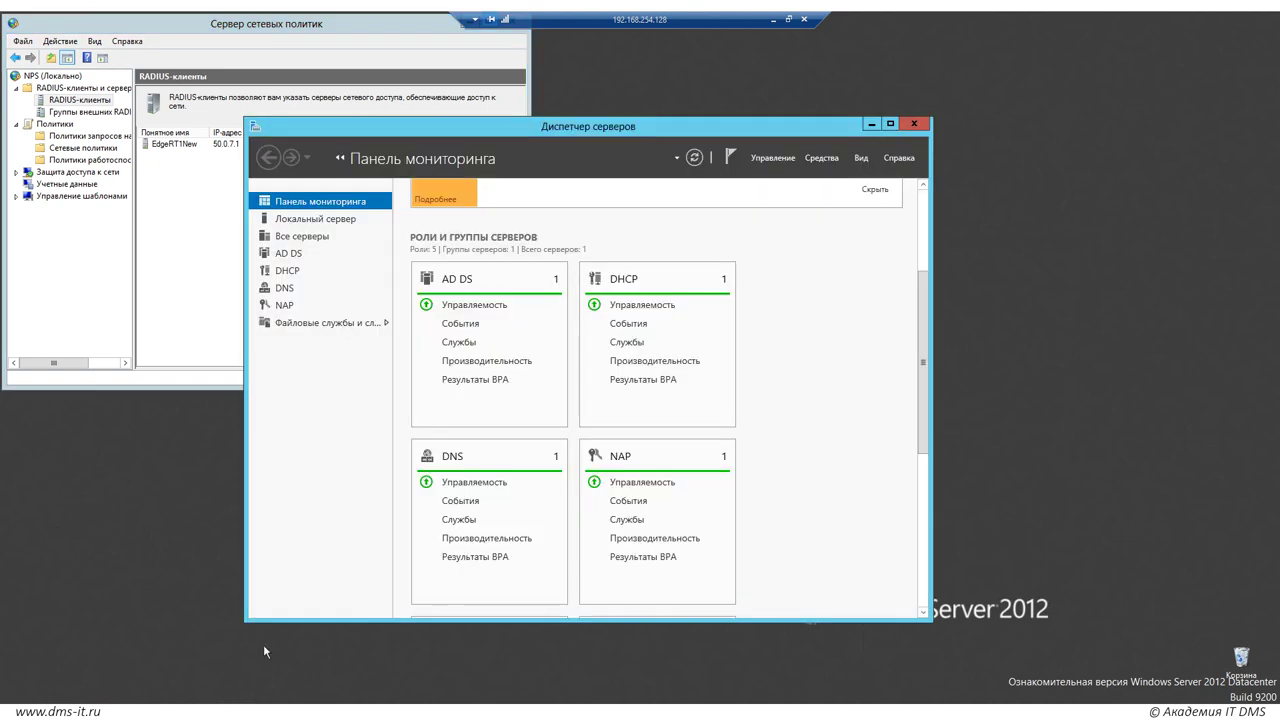
pyautogui.click(821, 157)
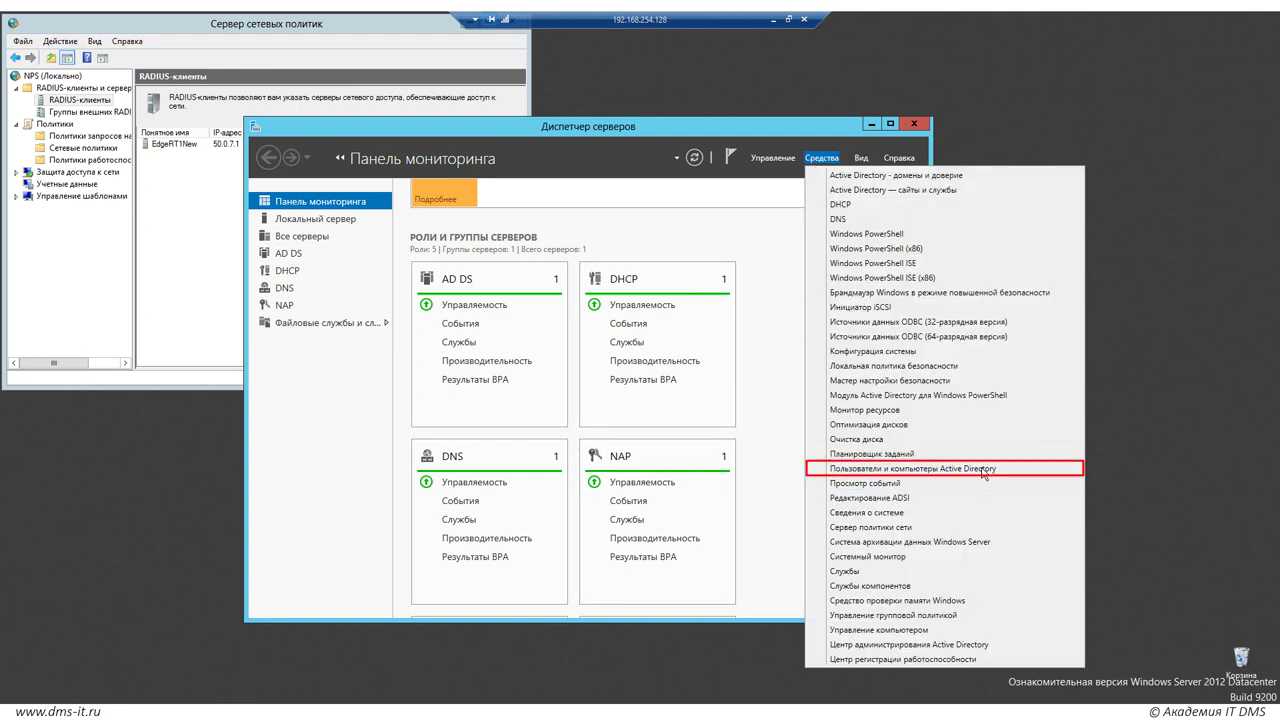
pyautogui.click(983, 472)
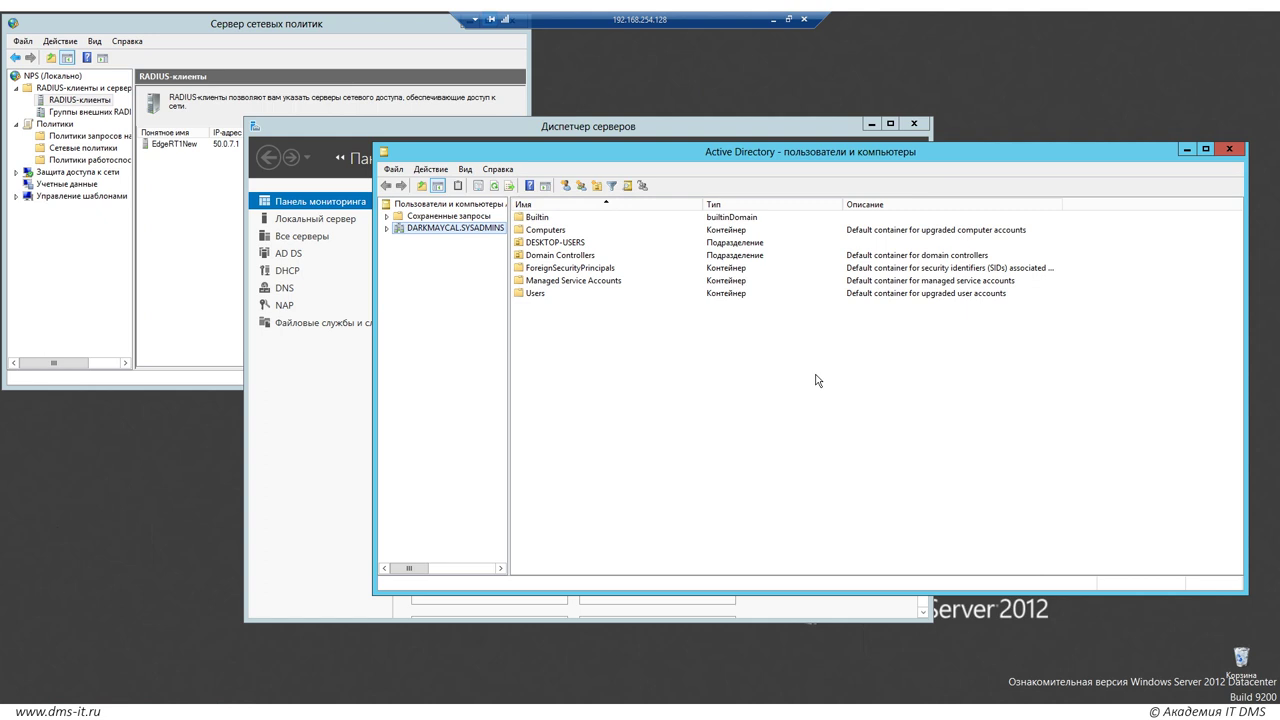
pyautogui.click(387, 229)
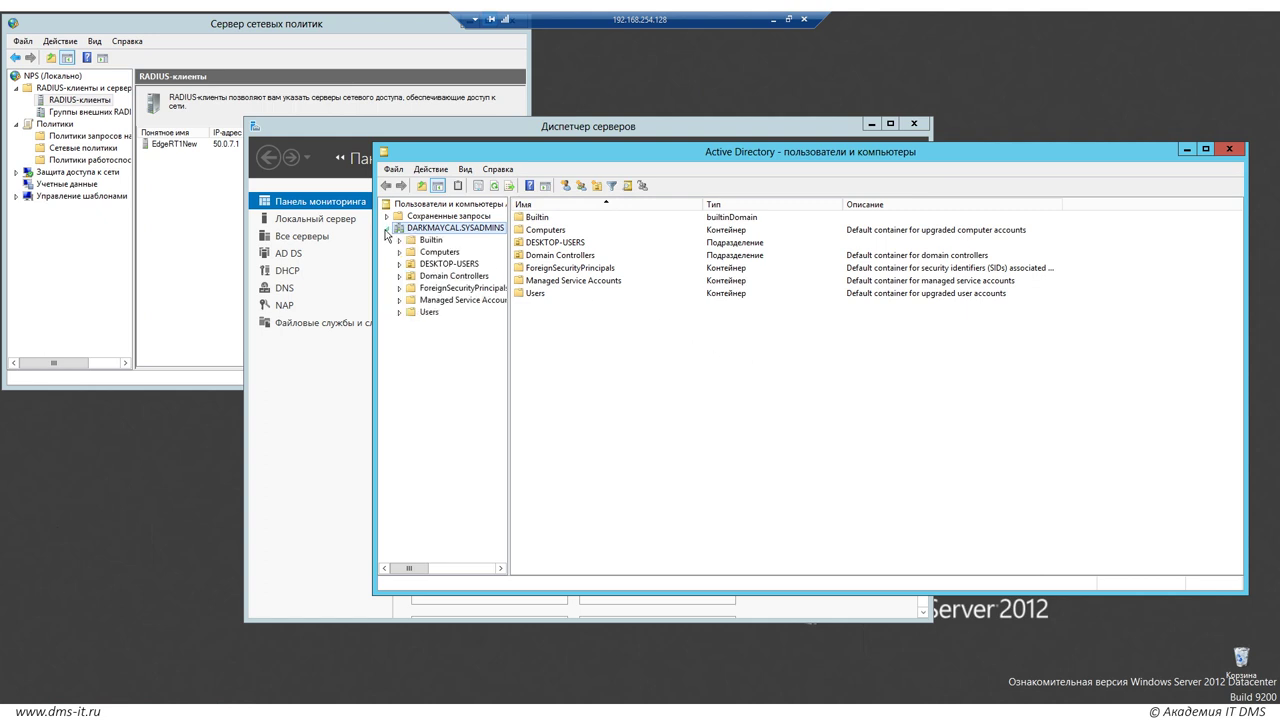
# Create an organizational unit named FlexVPN in the domain, keeping protection from accidental deletion enabled
pyautogui.click(597, 187)
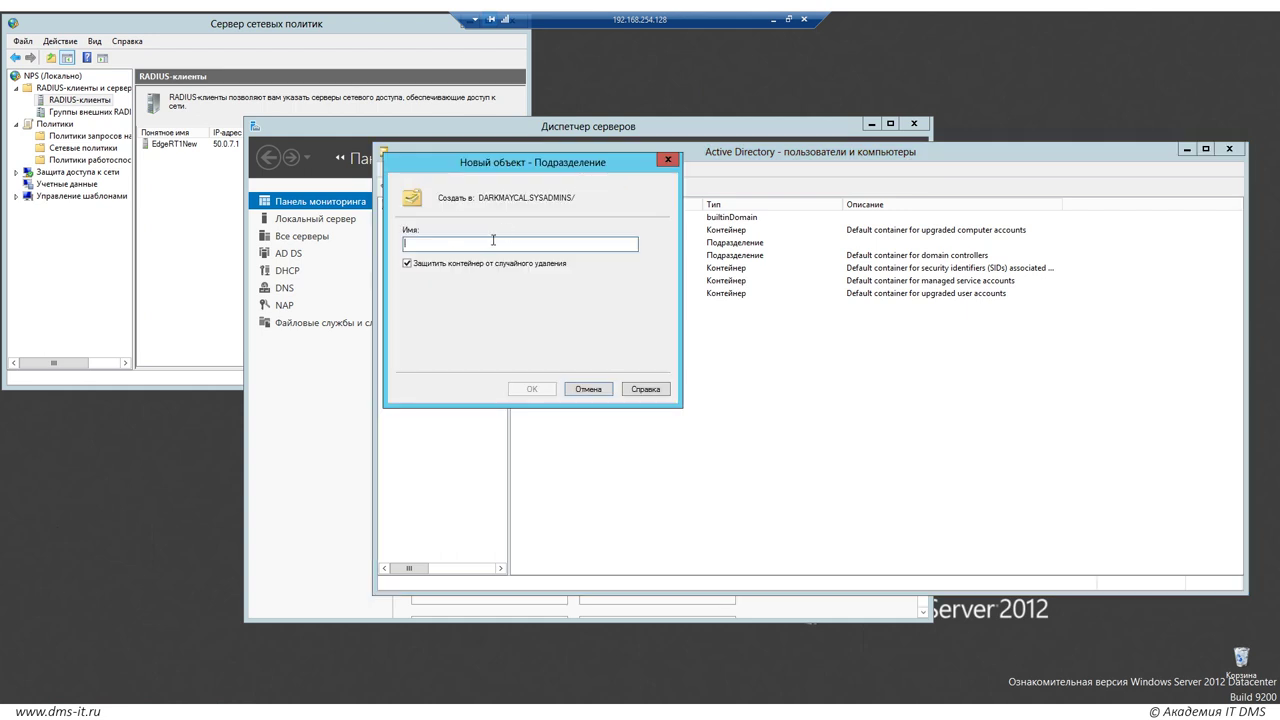
pyautogui.write('RexVPN')
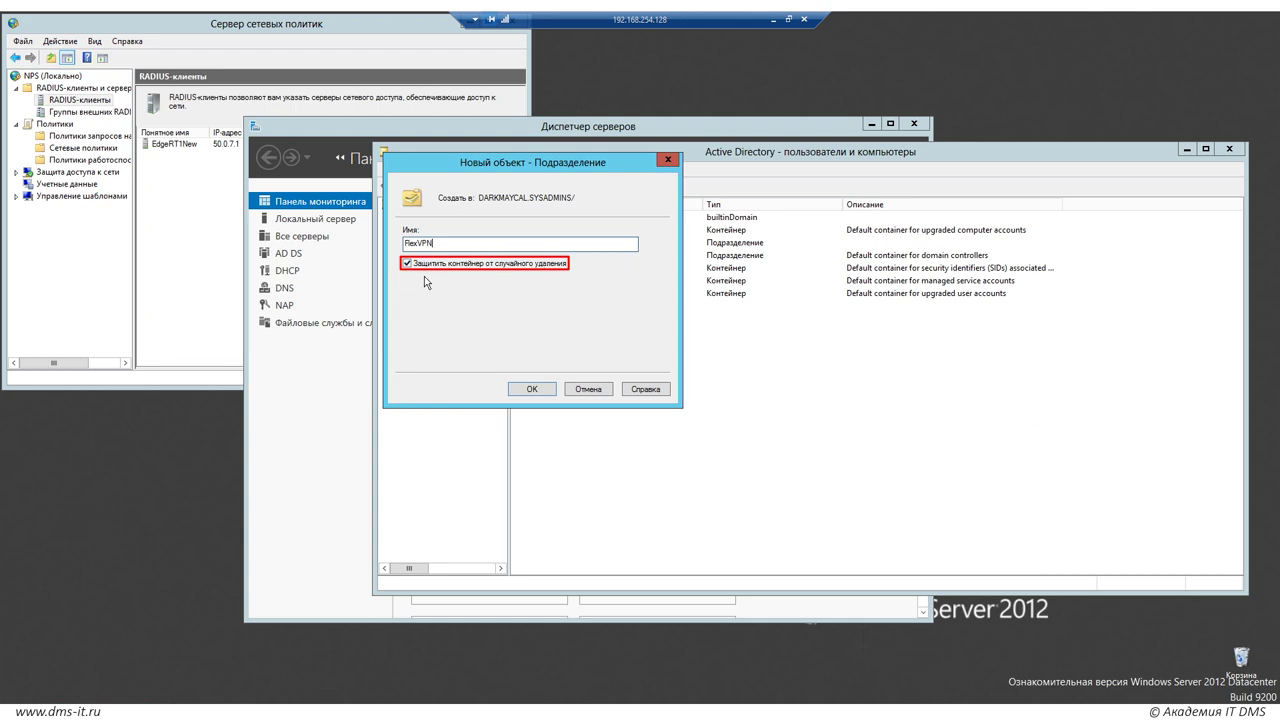
pyautogui.click(520, 388)
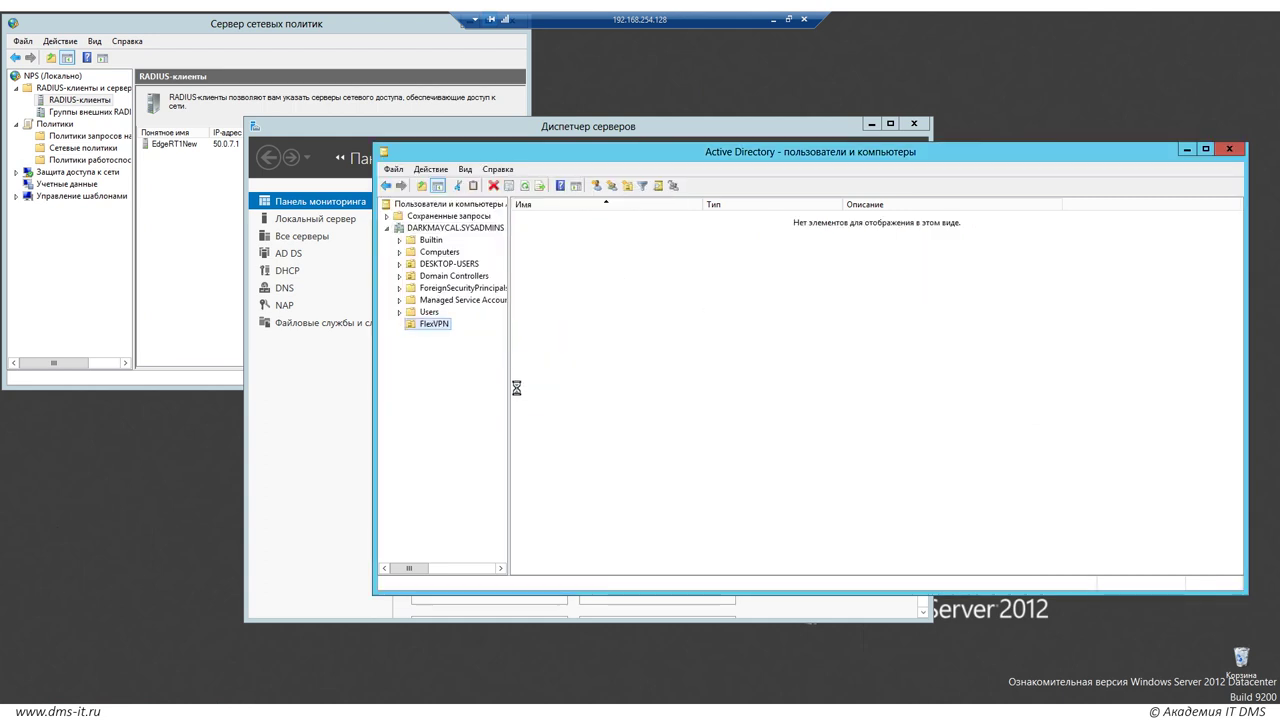
# Try to delete the FlexVPN organizational unit
pyautogui.rightClick(433, 327)
pyautogui.click(484, 446)
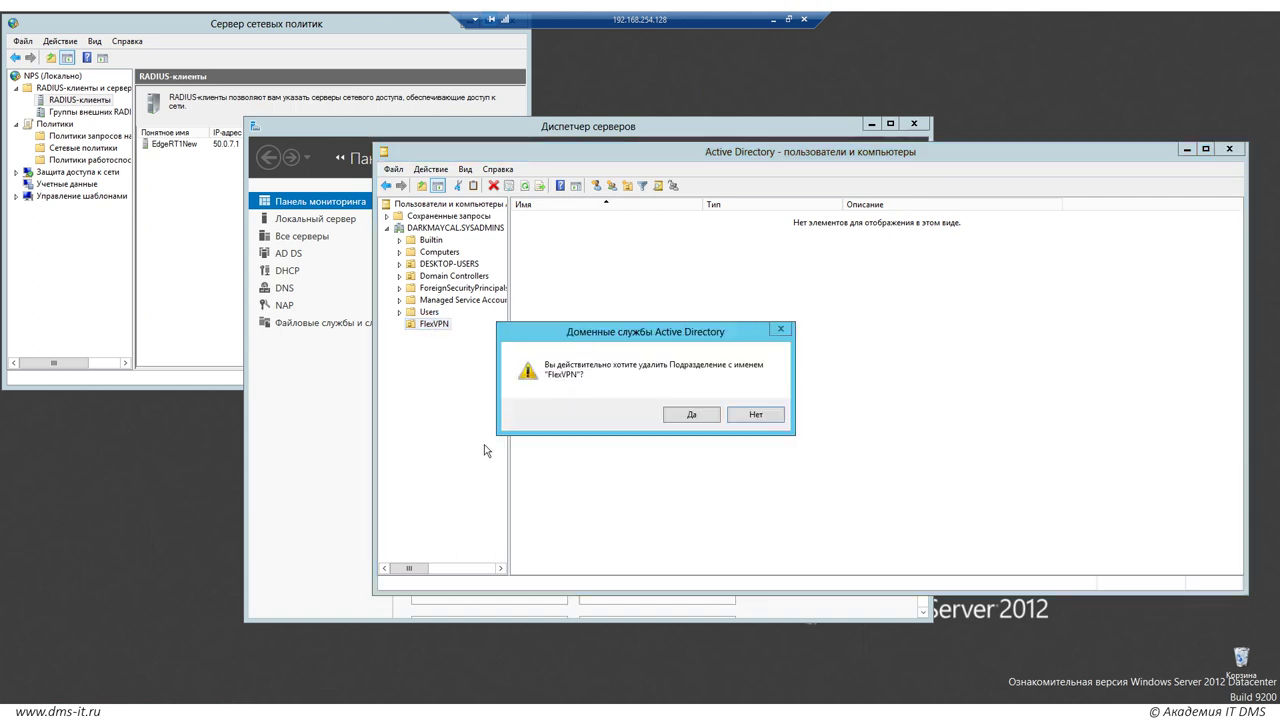
pyautogui.click(688, 416)
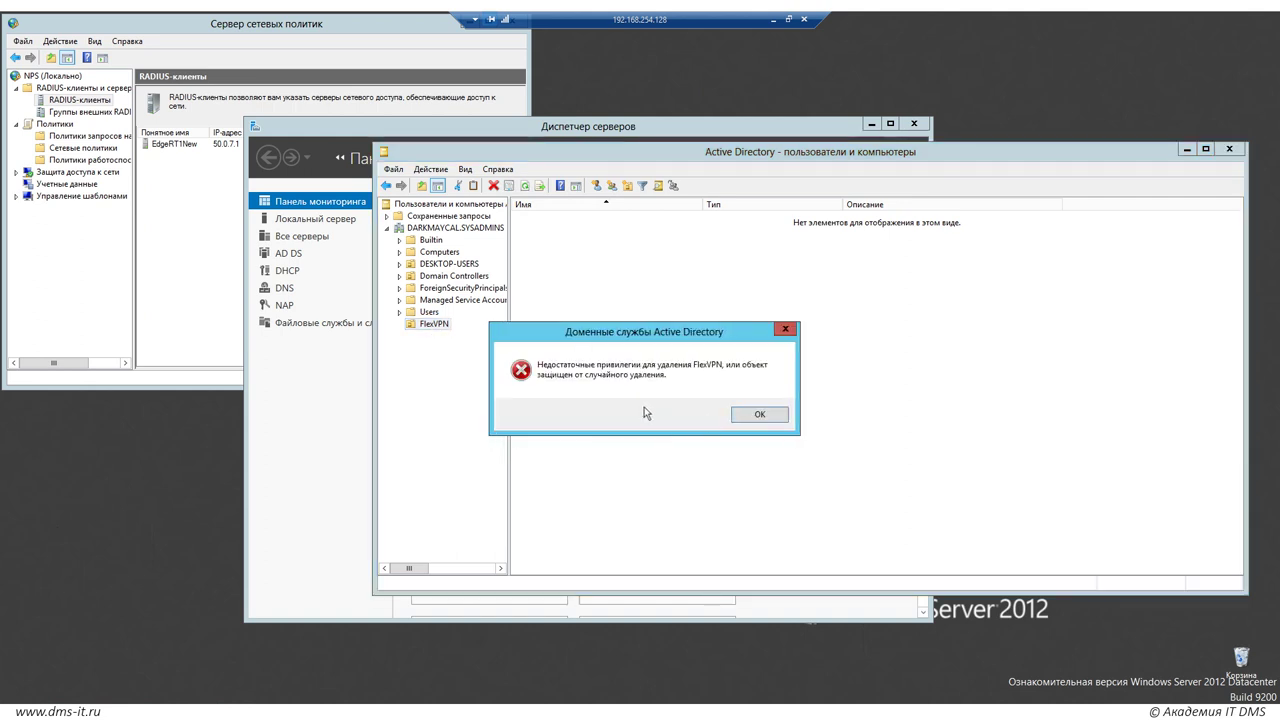
pyautogui.click(742, 415)
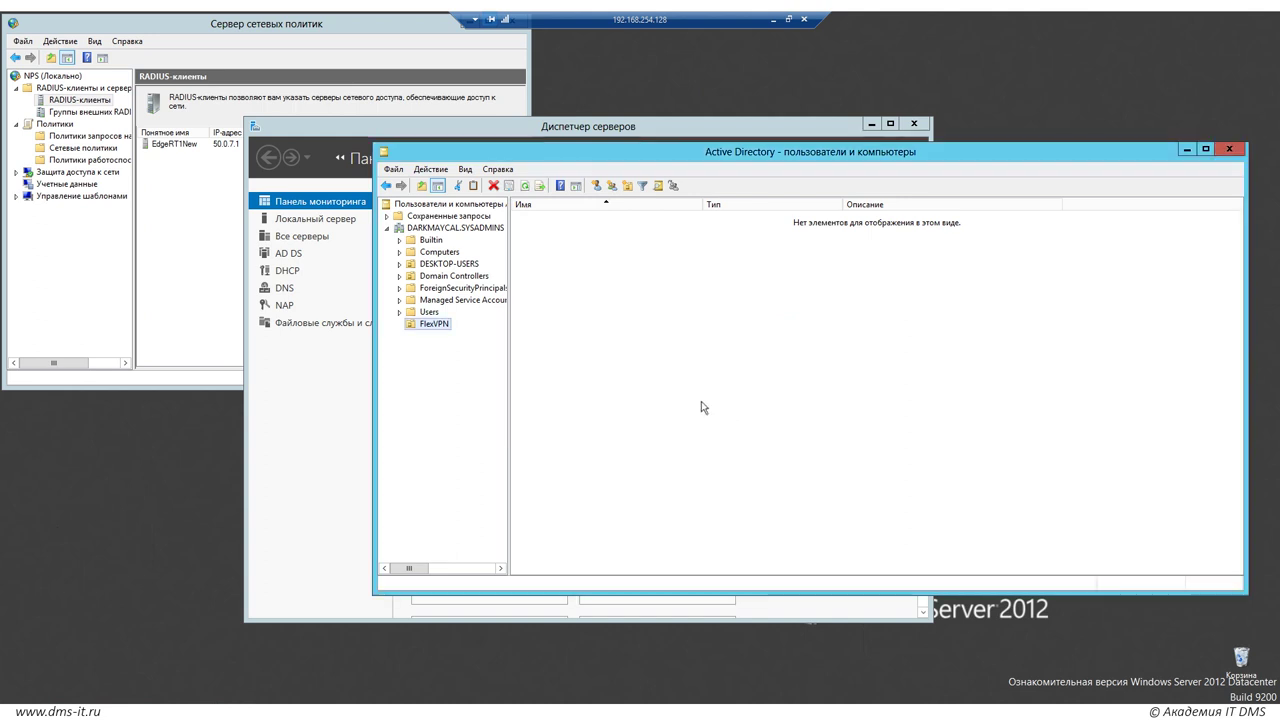
# Remove accidental-deletion protection from the FlexVPN organizational unit, showing the additional components for this change and hiding them again
pyautogui.click(465, 169)
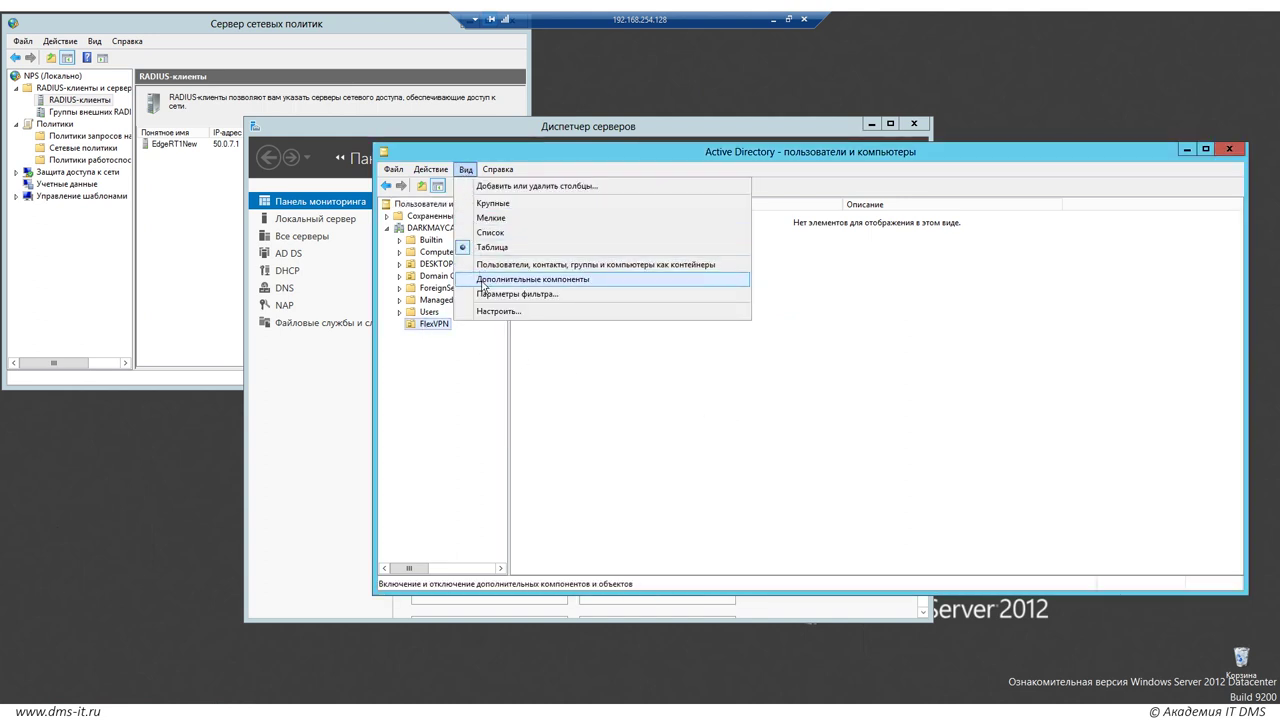
pyautogui.click(482, 283)
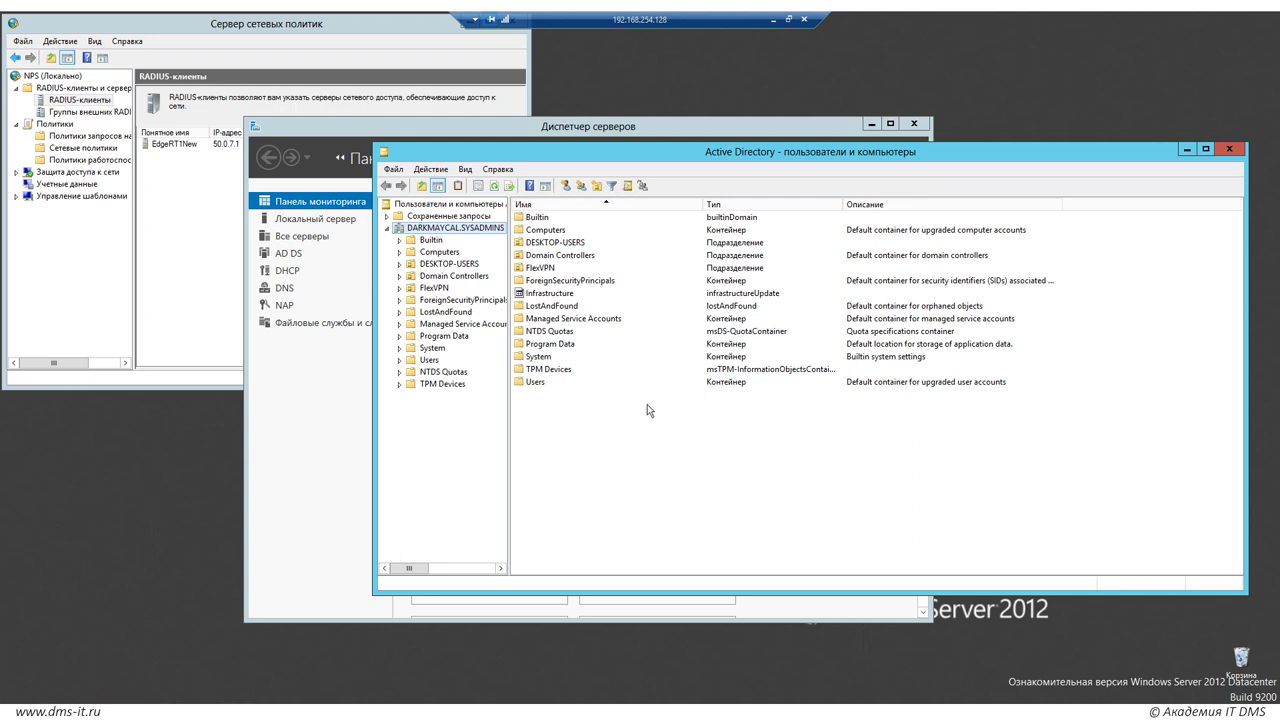
pyautogui.click(545, 270)
pyautogui.rightClick(561, 267)
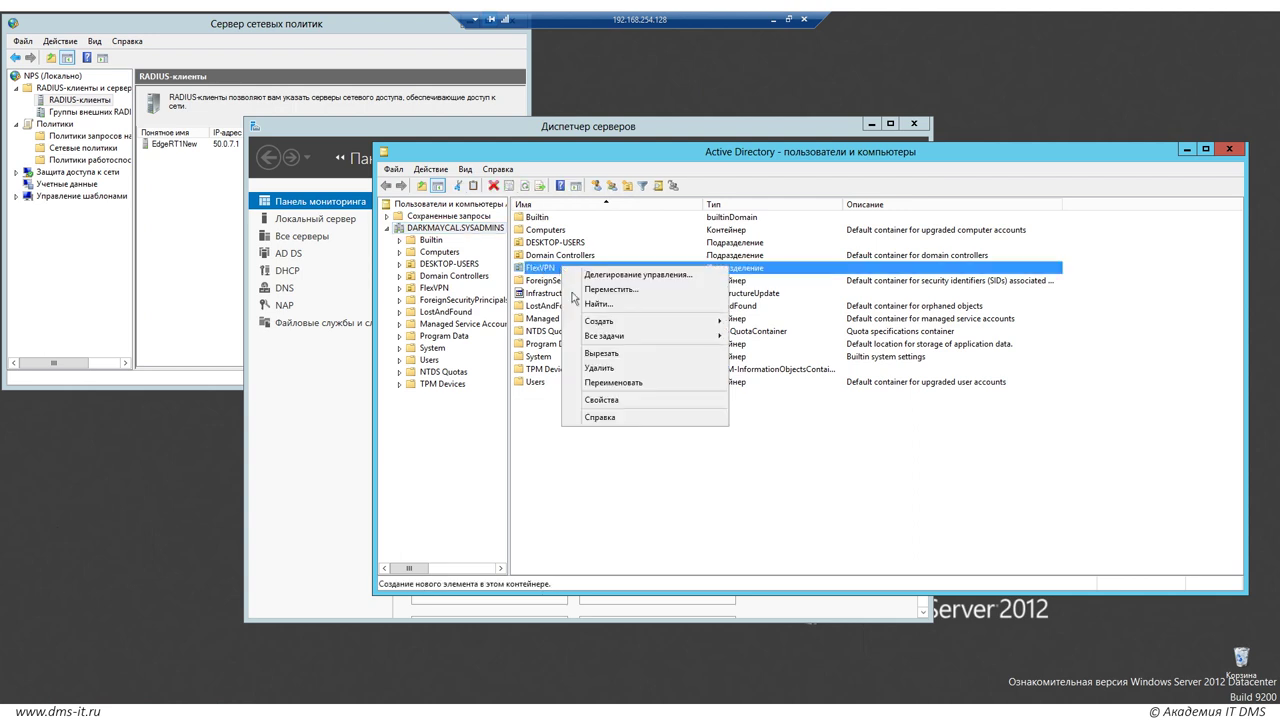
pyautogui.click(605, 399)
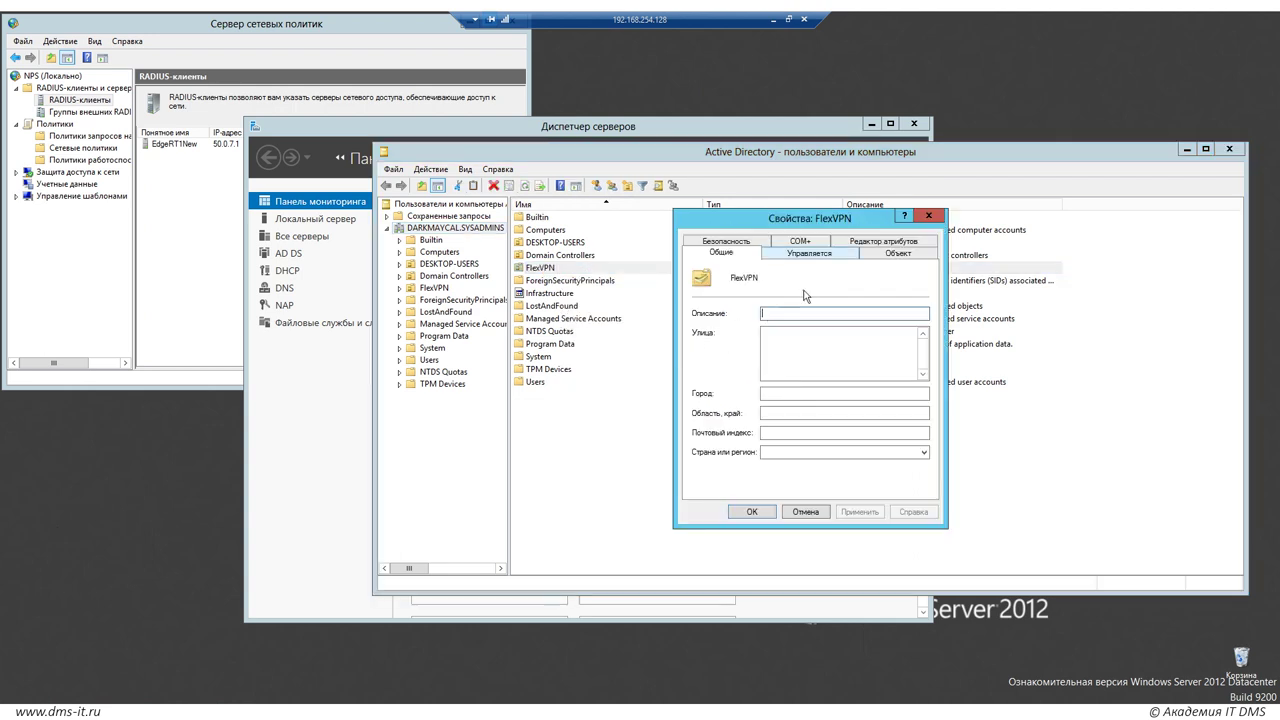
pyautogui.click(866, 256)
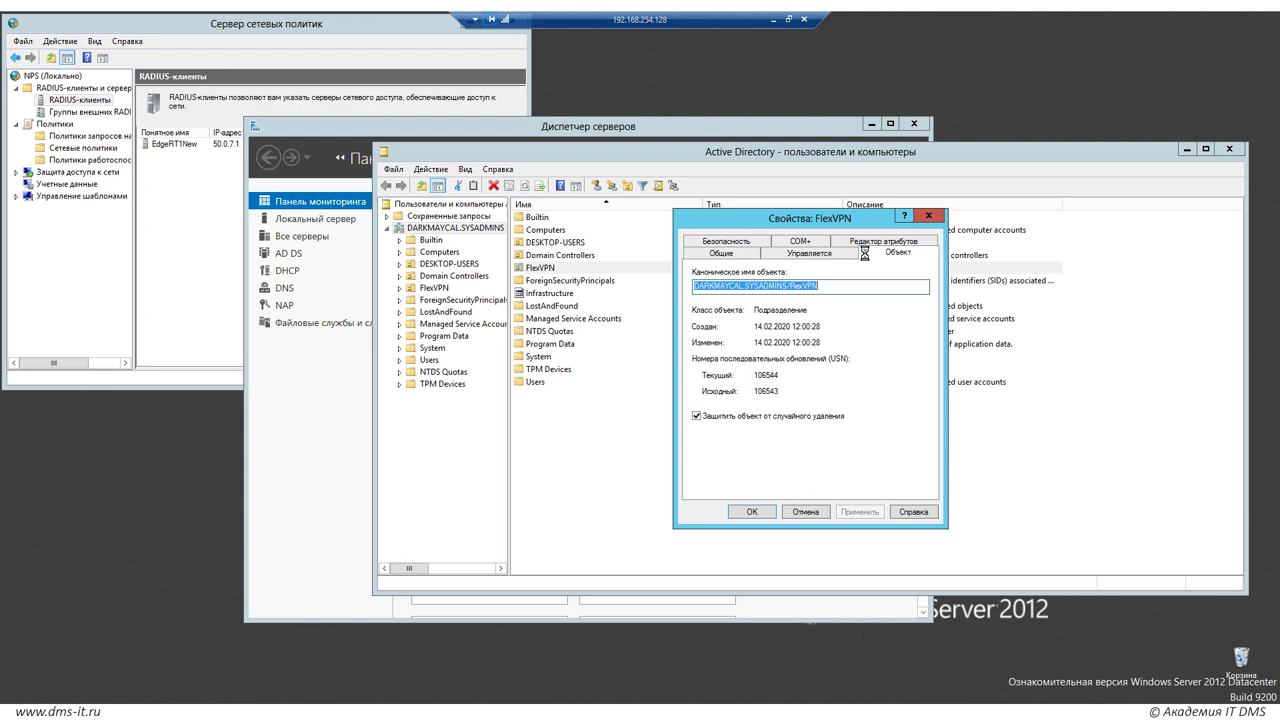
pyautogui.click(697, 416)
pyautogui.click(755, 512)
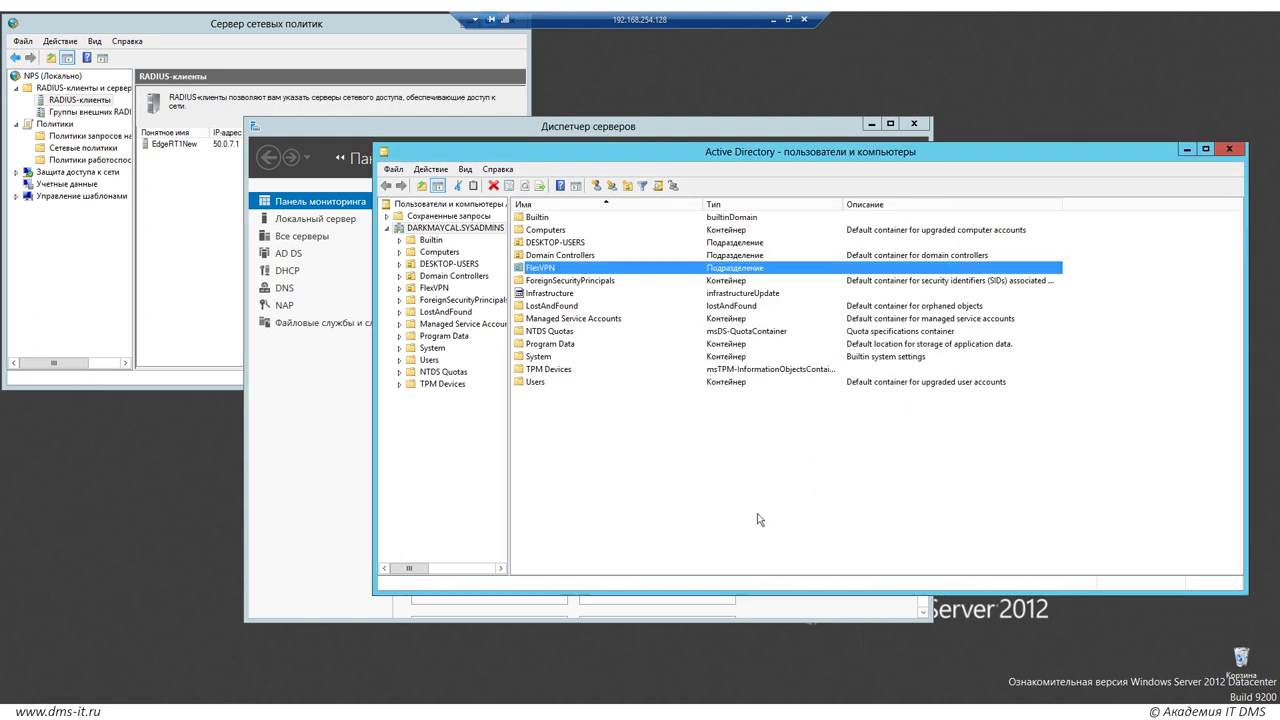
pyautogui.click(465, 170)
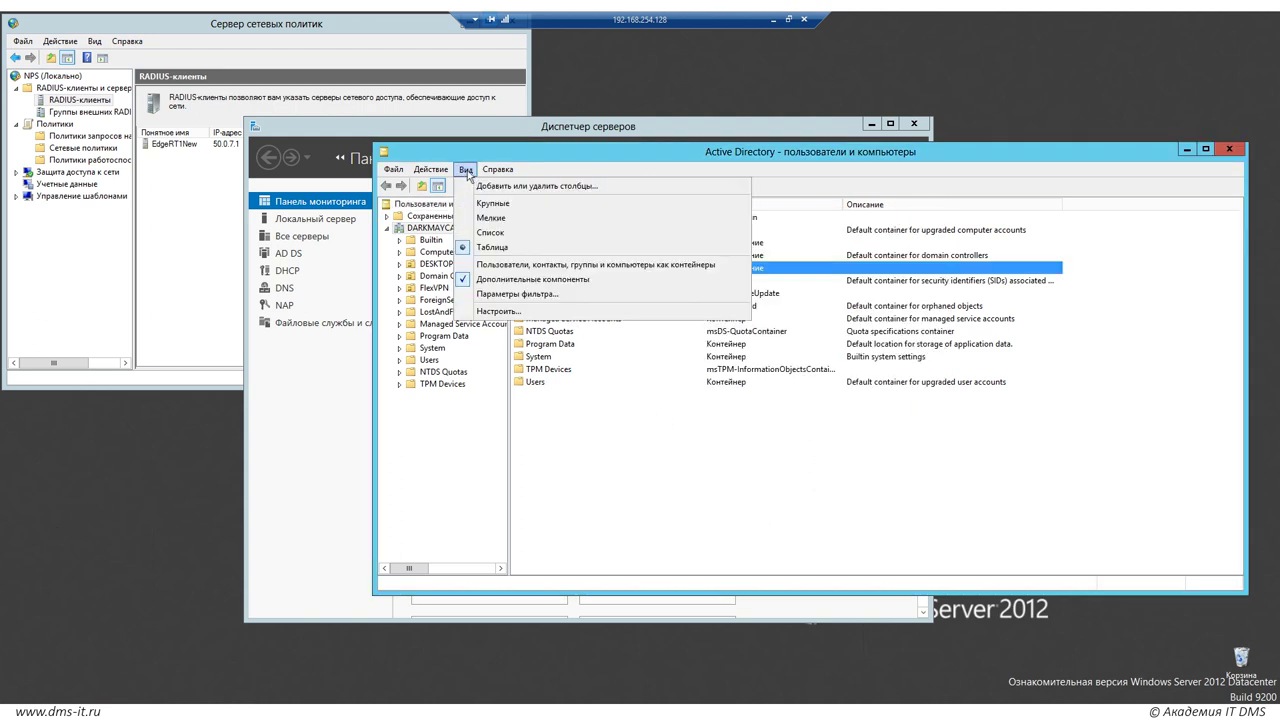
pyautogui.click(508, 272)
# Start a new user in the FlexVPN unit with BUHGALTERS as both first name and logon name, and continue to the password settings
pyautogui.click(437, 288)
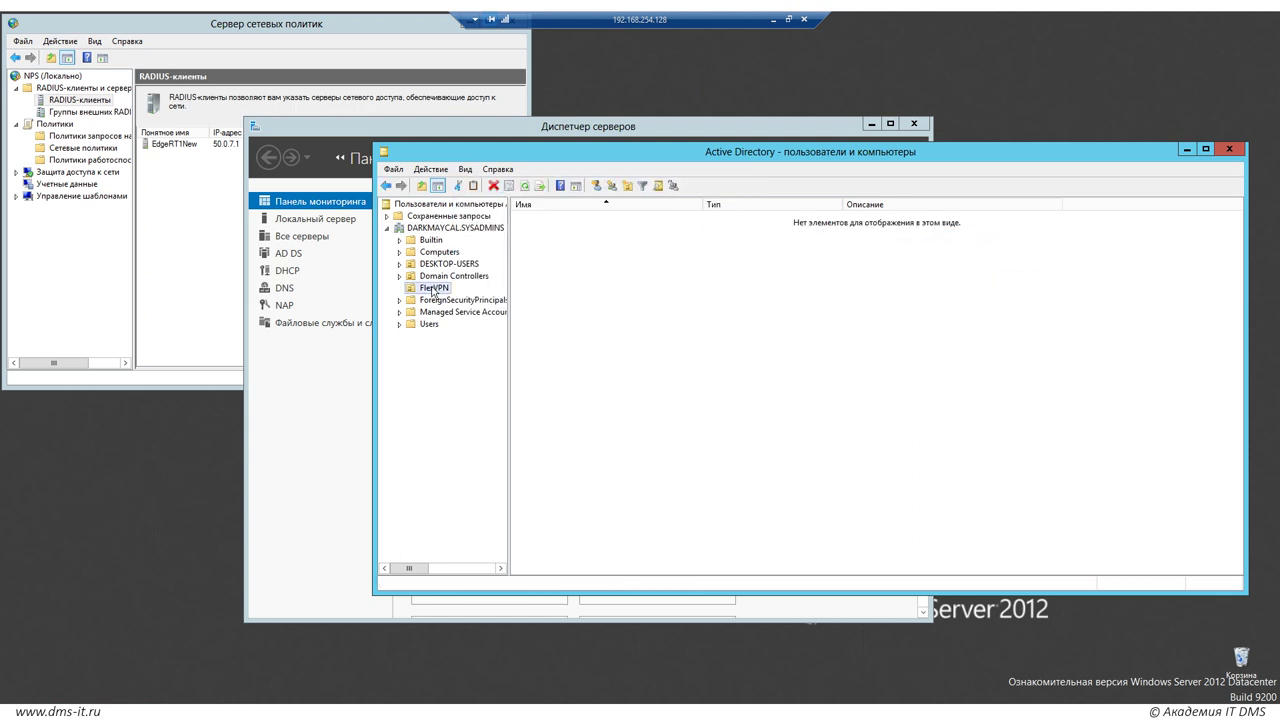
pyautogui.rightClick(566, 304)
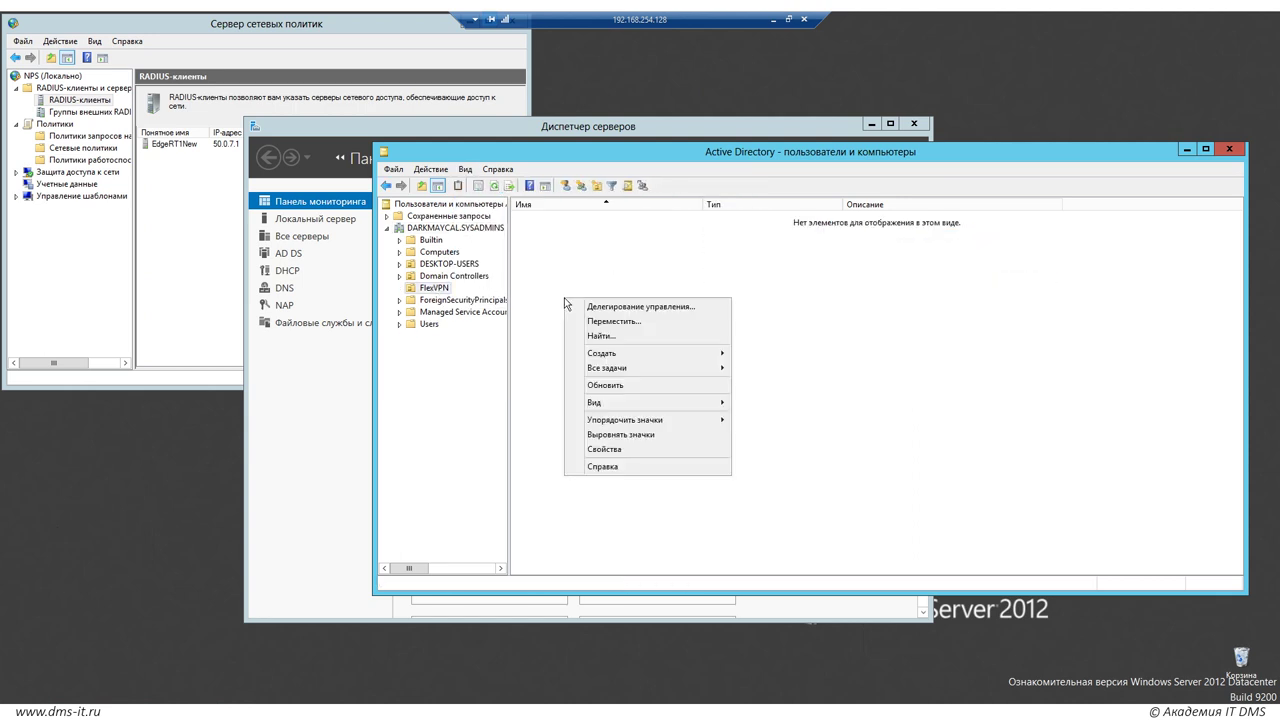
pyautogui.moveTo(651, 356)
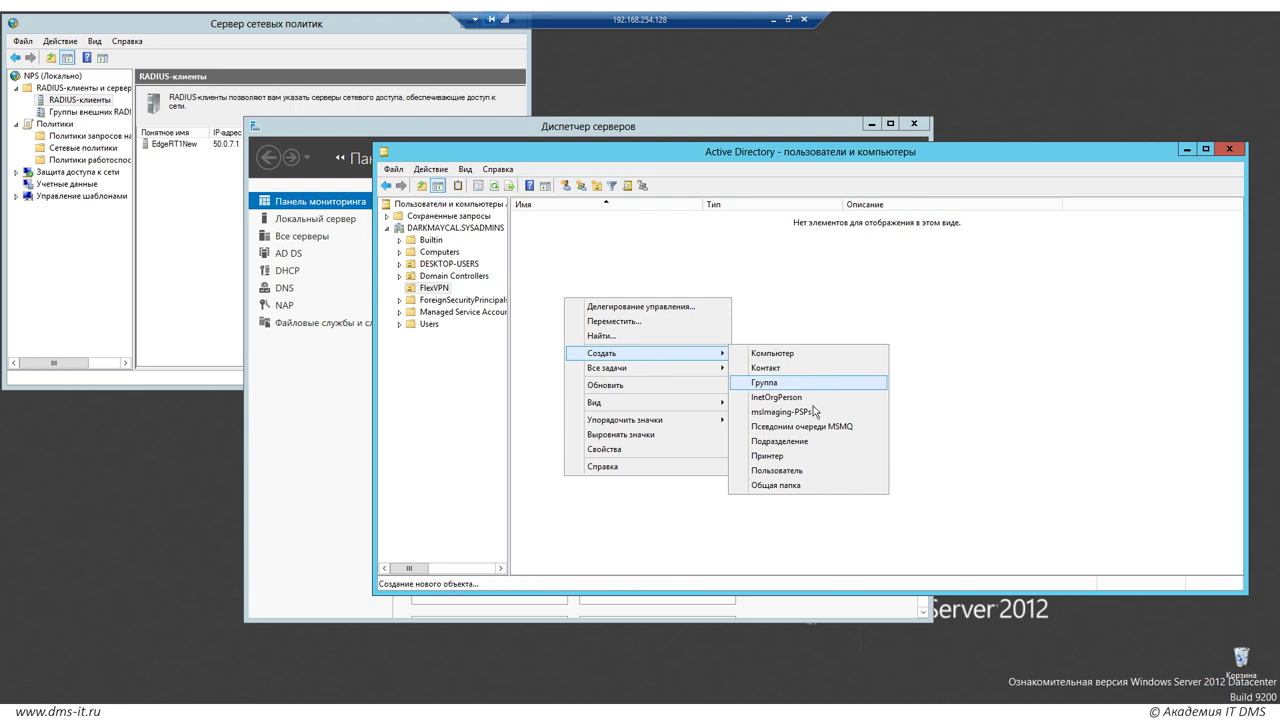
pyautogui.click(814, 472)
pyautogui.write('BUHG')
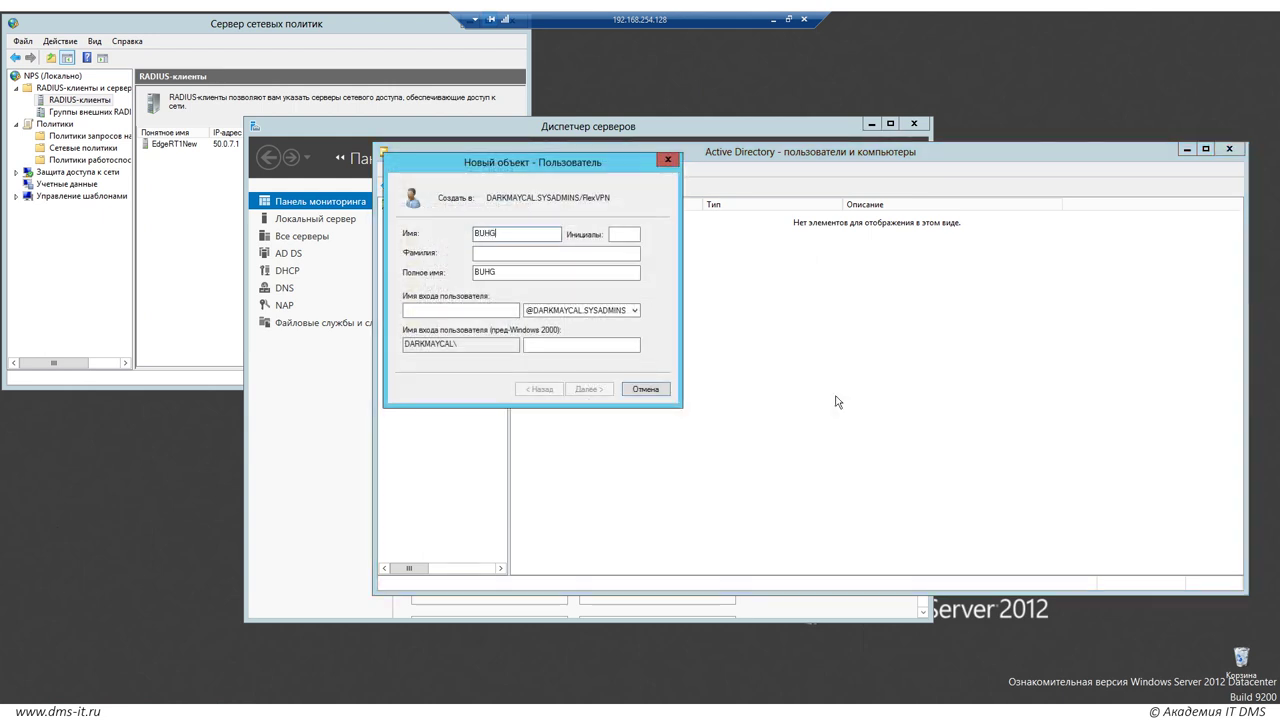
pyautogui.write('ALTERS')
pyautogui.moveTo(530, 234); pyautogui.dragTo(462, 233)
pyautogui.hotkey('ctrl', 'c')
pyautogui.click(480, 307)
pyautogui.hotkey('ctrl', 'v')
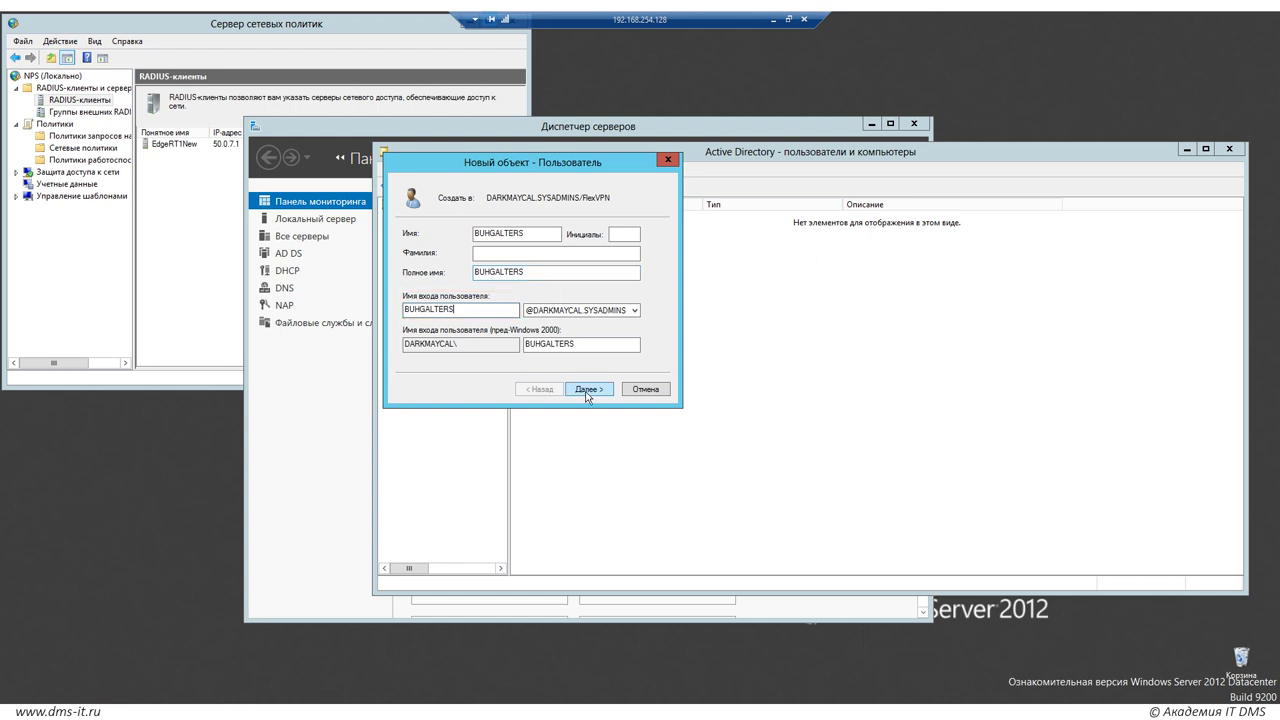
pyautogui.click(589, 392)
# Turn off the forced password change, make the password never expire, enter and confirm the account password, and try to finish creating the user
pyautogui.click(527, 280)
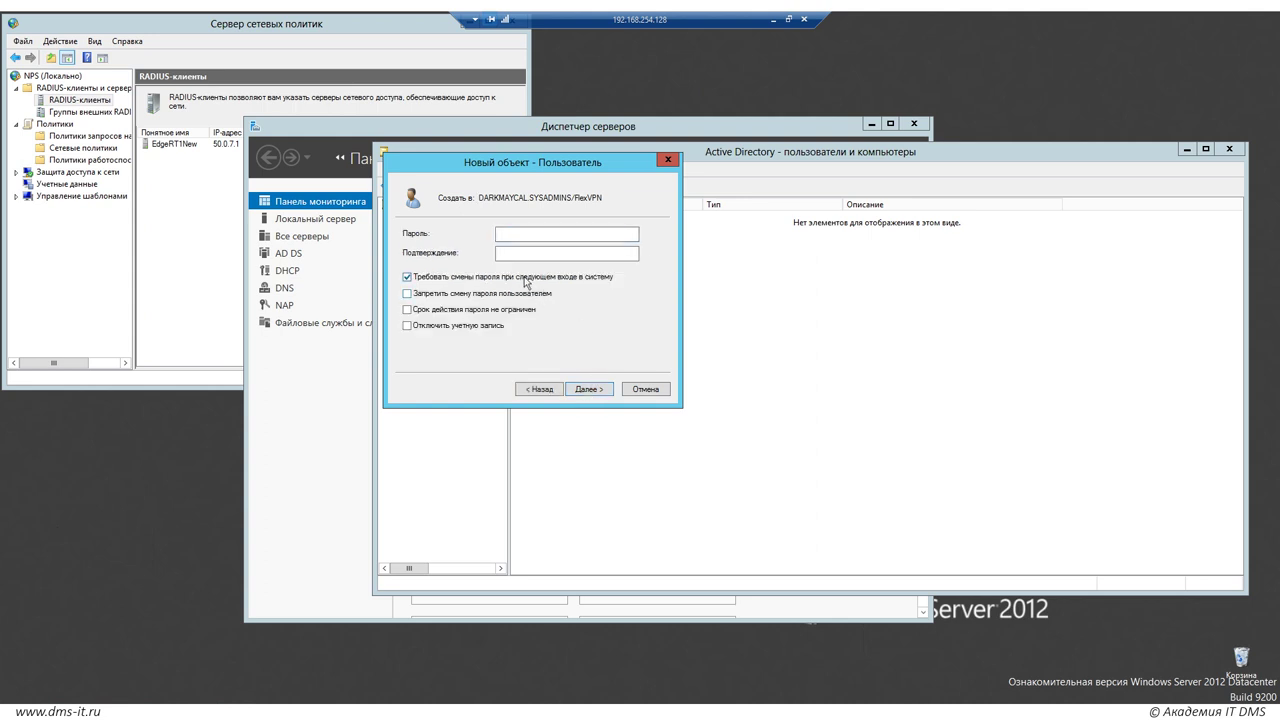
pyautogui.click(503, 311)
pyautogui.click(567, 236)
pyautogui.write('*****')
pyautogui.click(553, 252)
pyautogui.write('*****')
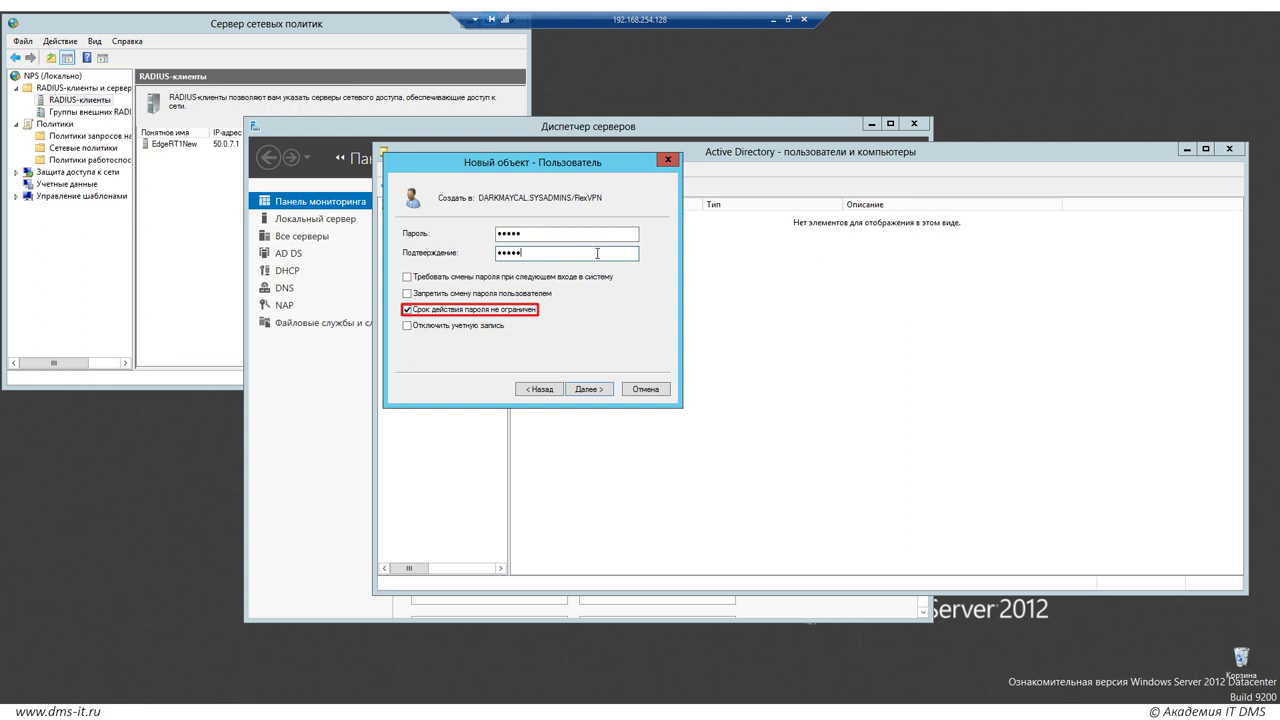
pyautogui.click(590, 390)
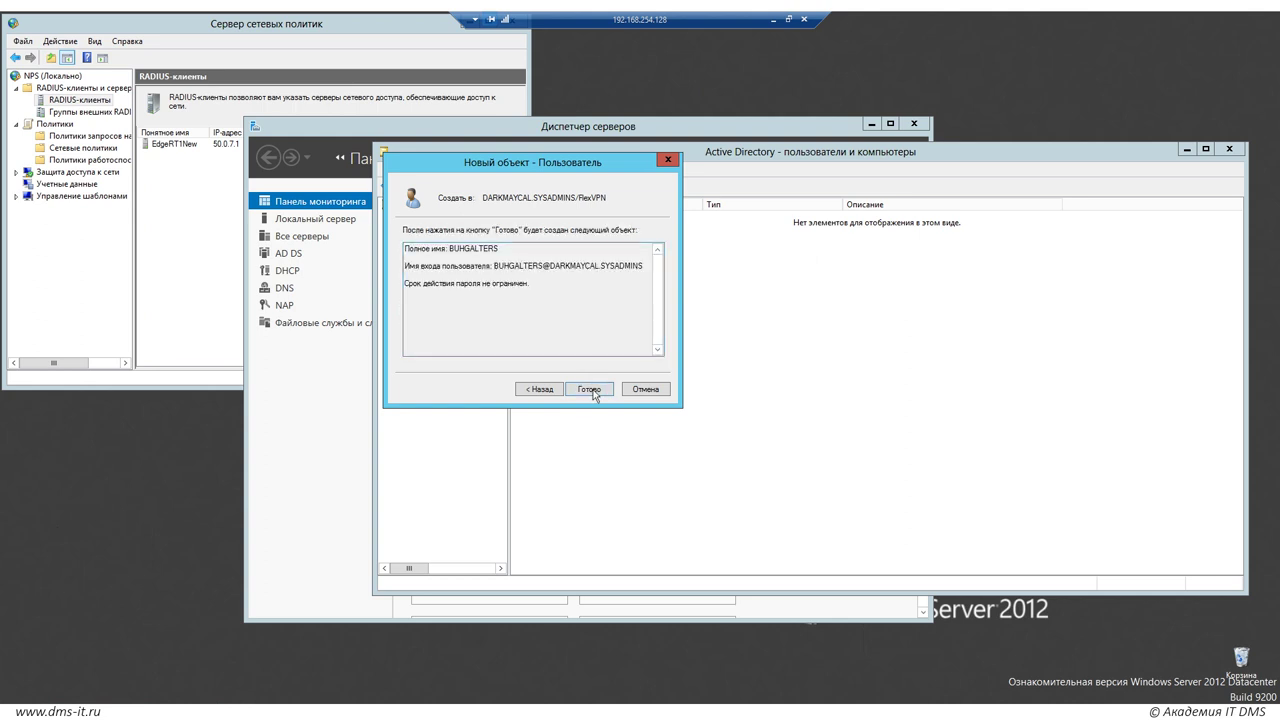
pyautogui.click(591, 390)
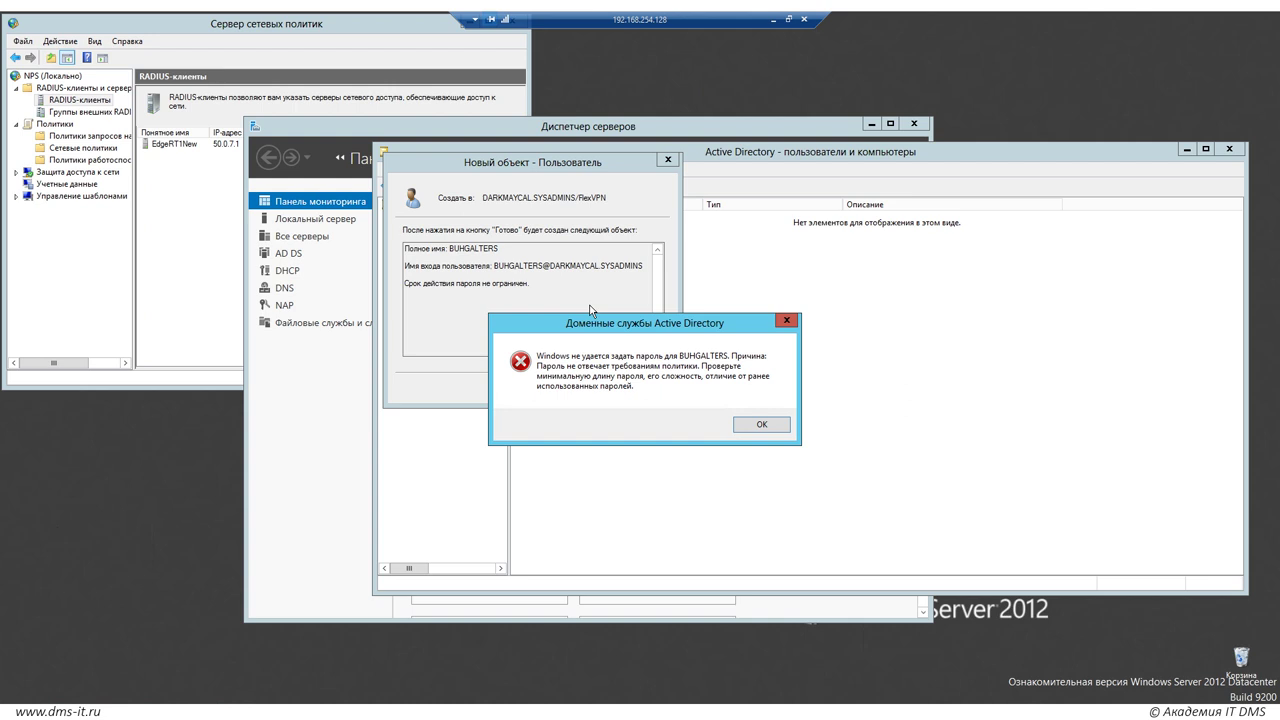
pyautogui.click(758, 424)
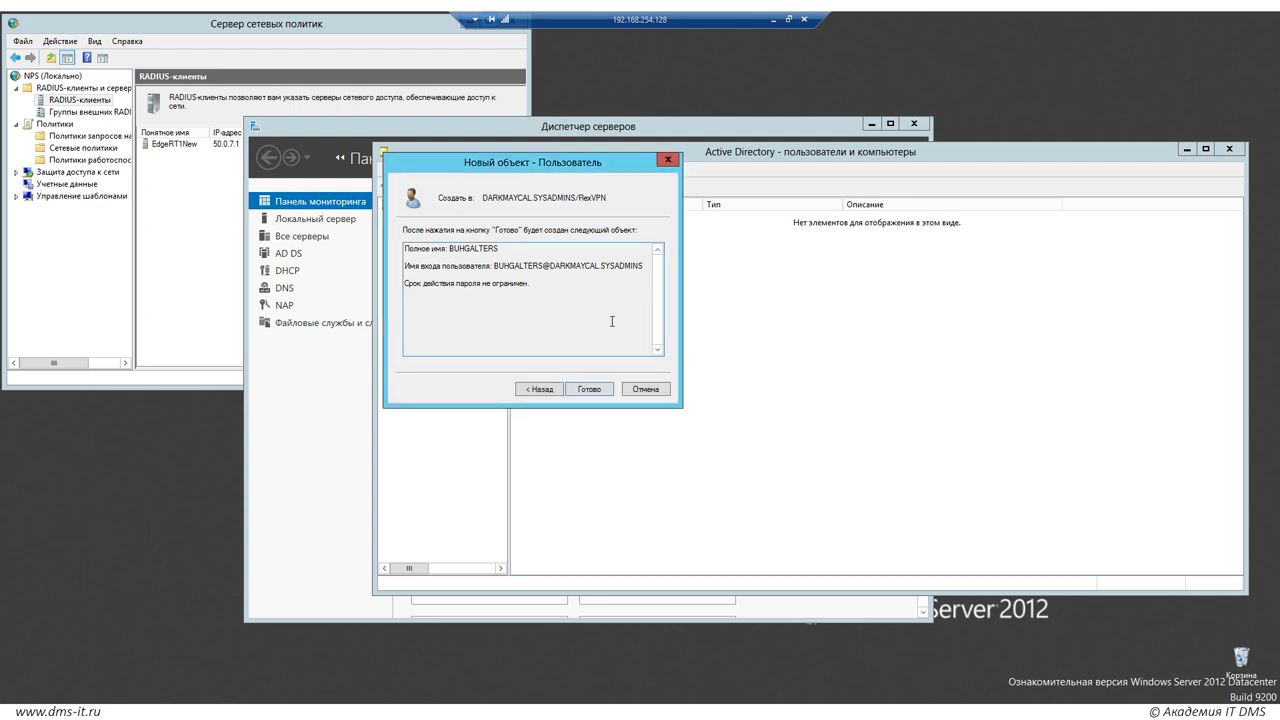
# Launch Group Policy Management with gpmc.msc and open the domain's Default Domain Policy for editing
pyautogui.click(200, 500)
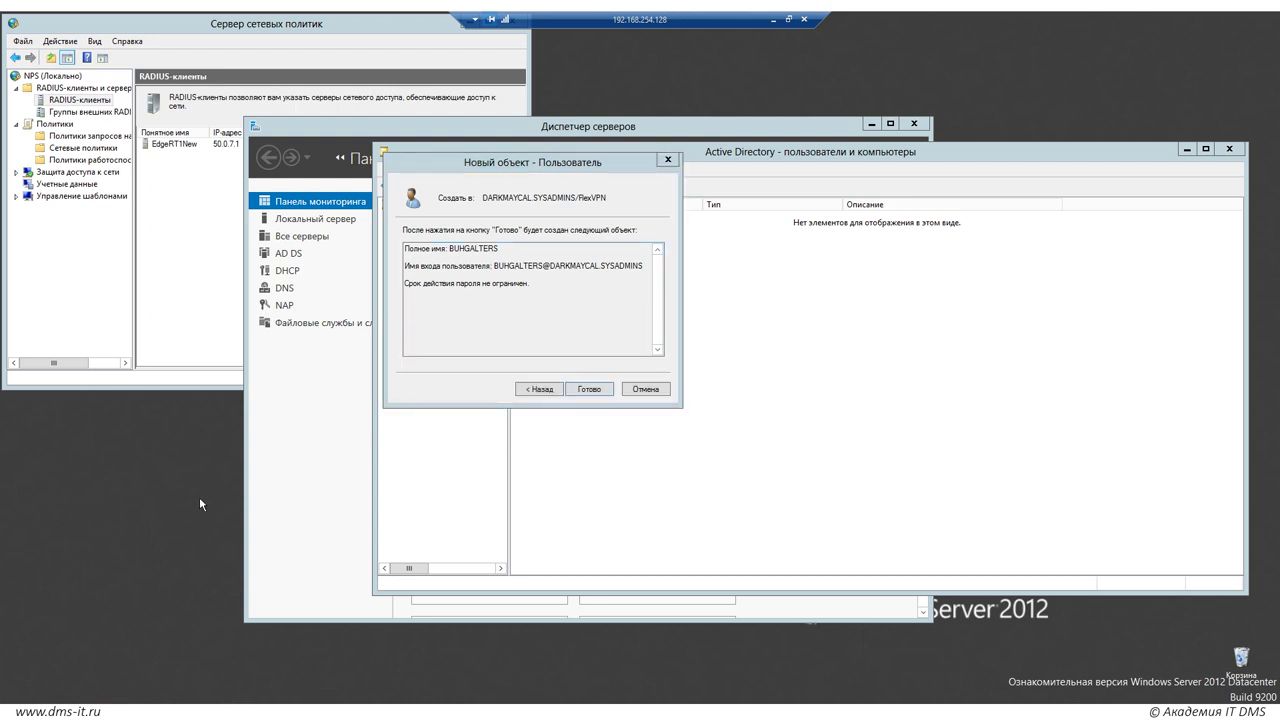
pyautogui.press('super+r')
pyautogui.click(297, 619)
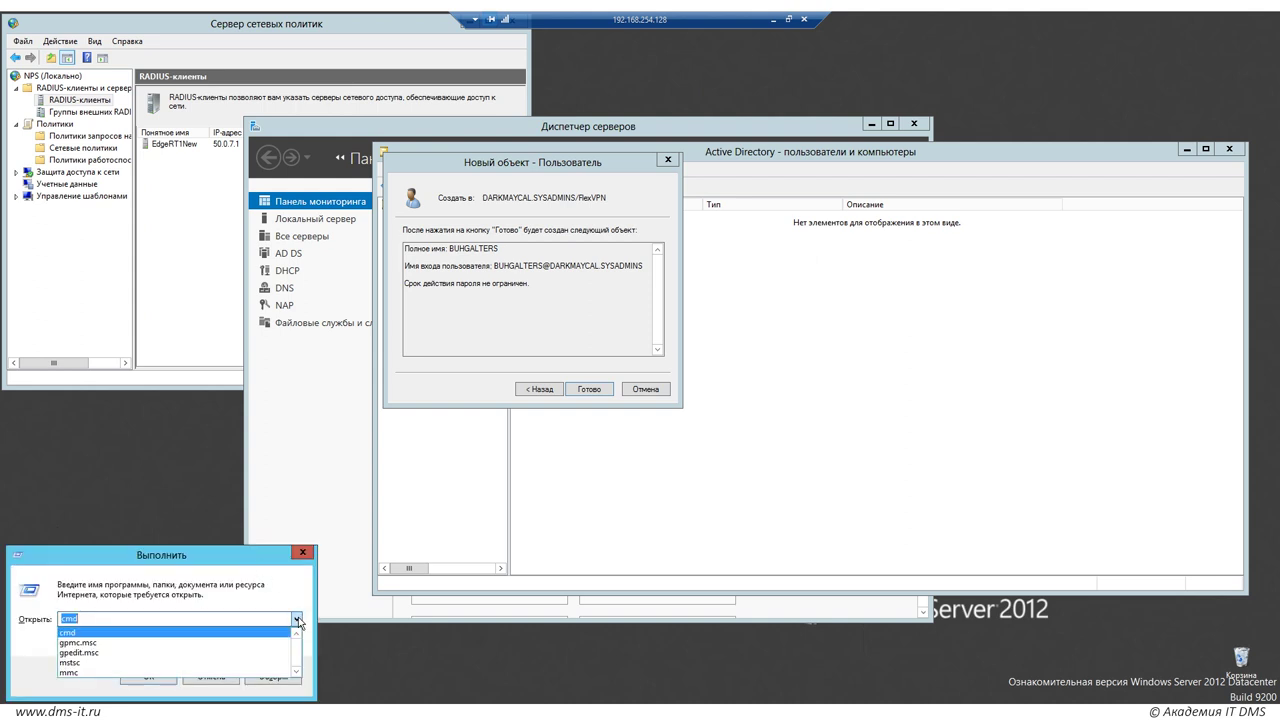
pyautogui.click(185, 643)
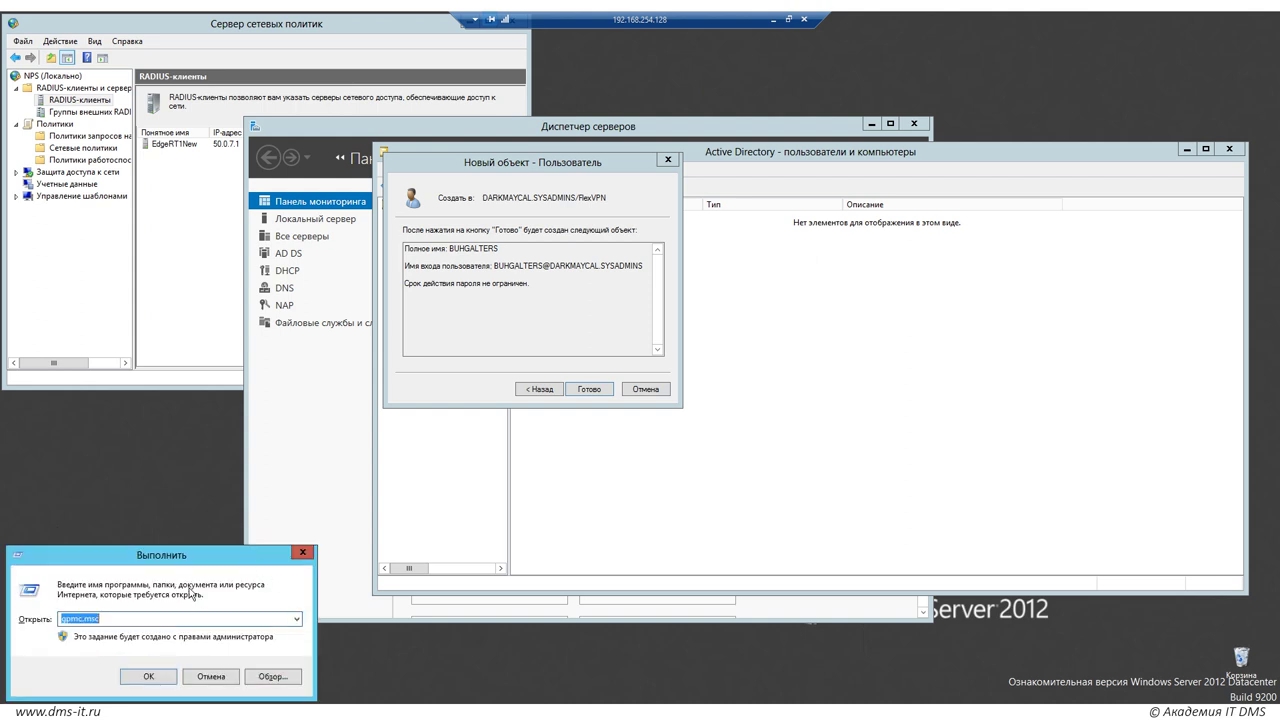
pyautogui.click(162, 679)
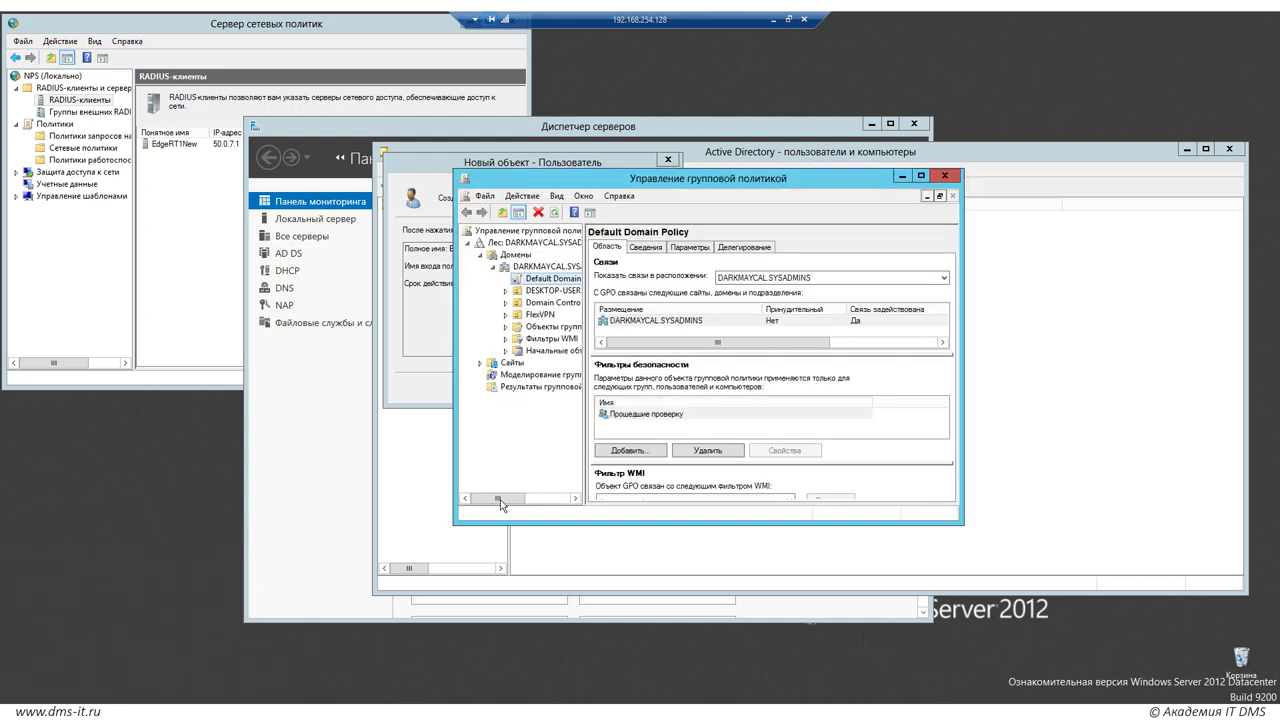
pyautogui.moveTo(503, 505); pyautogui.dragTo(506, 505)
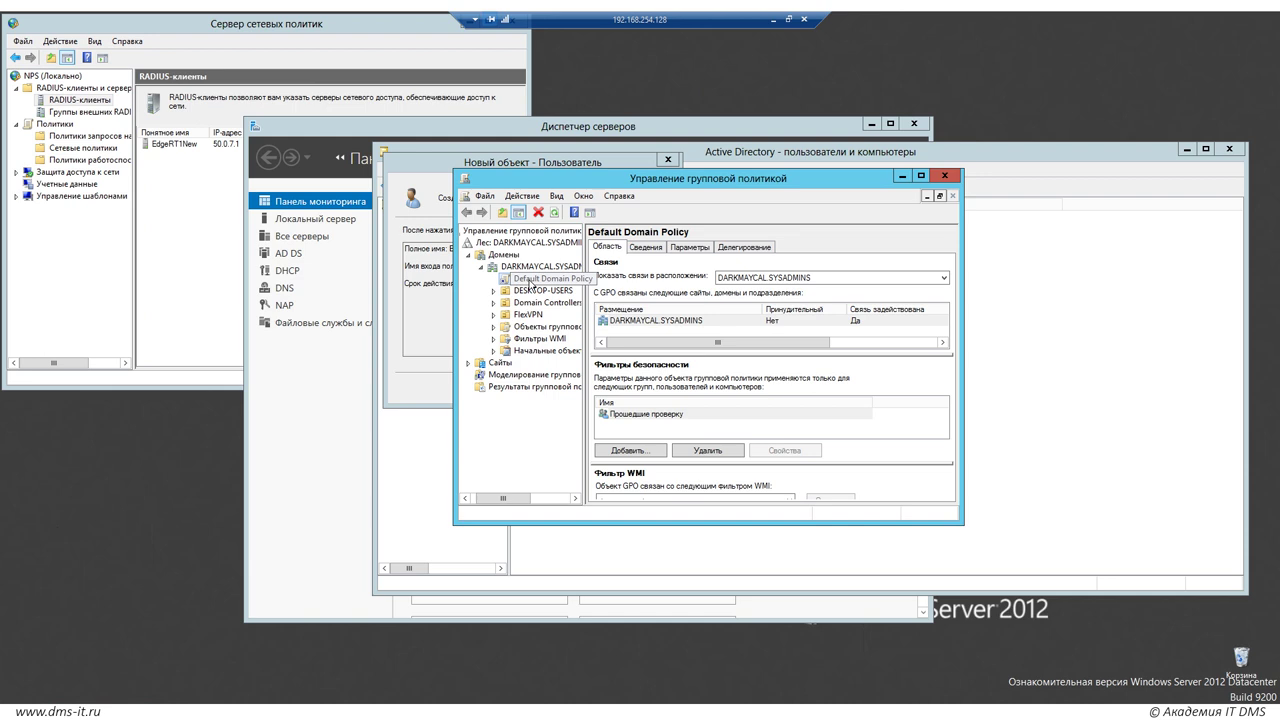
pyautogui.rightClick(530, 284)
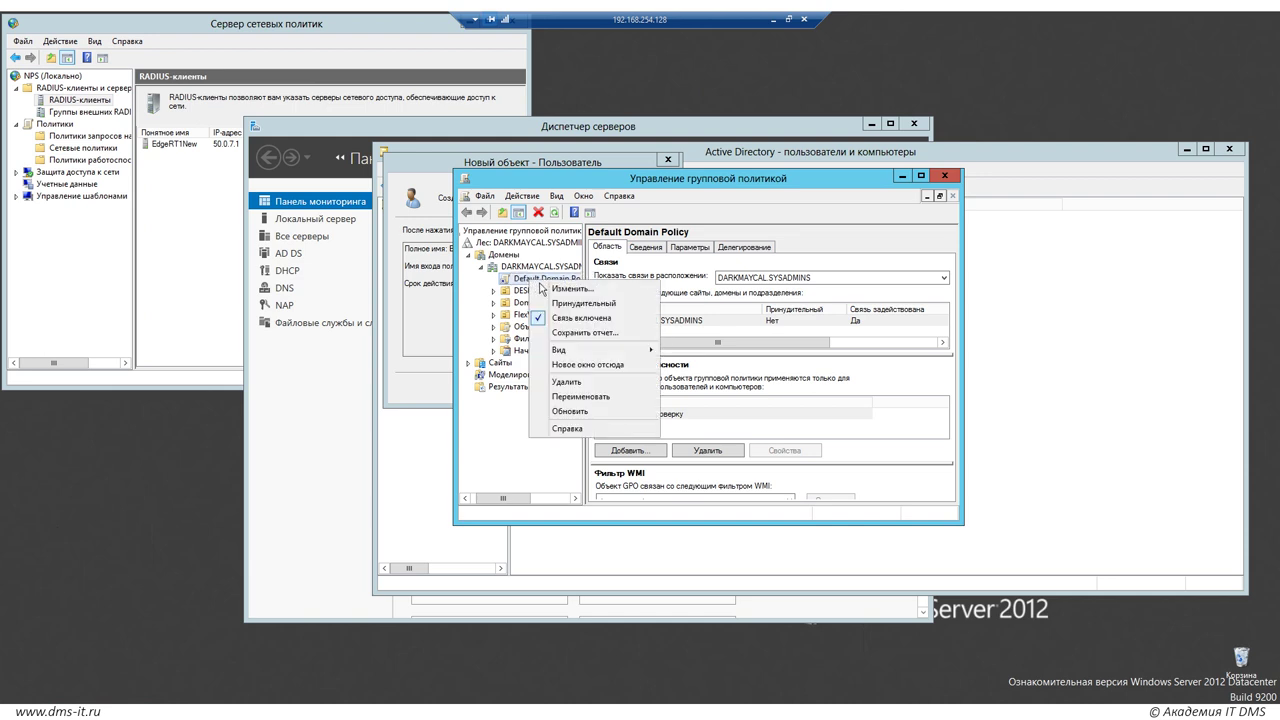
pyautogui.click(565, 294)
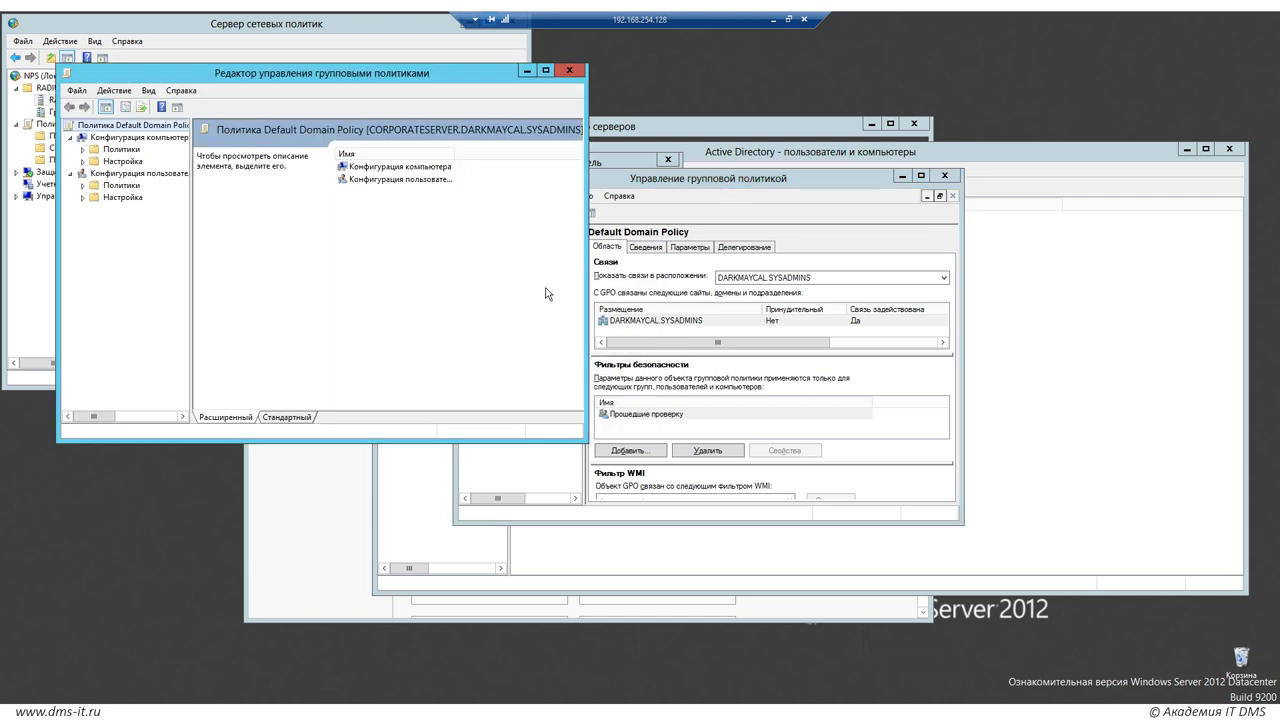
# Open the password policy under the computer configuration's Windows security settings and account policies
pyautogui.doubleClick(418, 168)
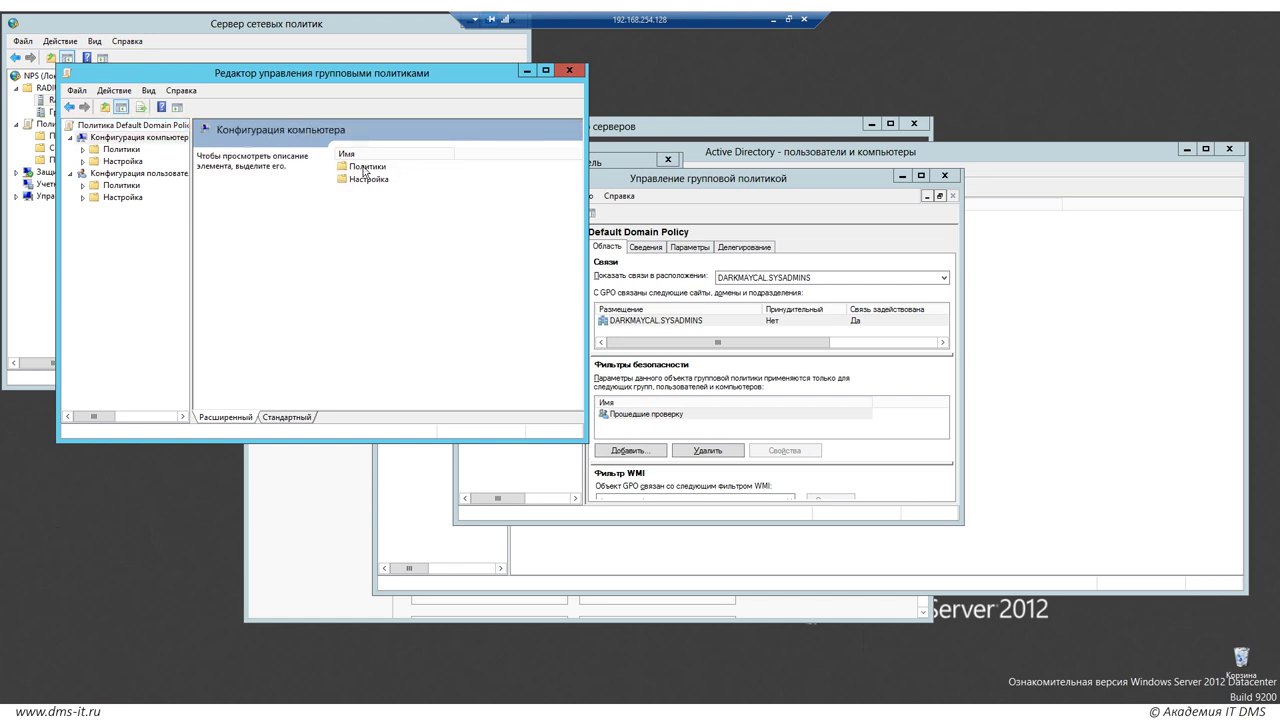
pyautogui.doubleClick(364, 168)
pyautogui.doubleClick(440, 180)
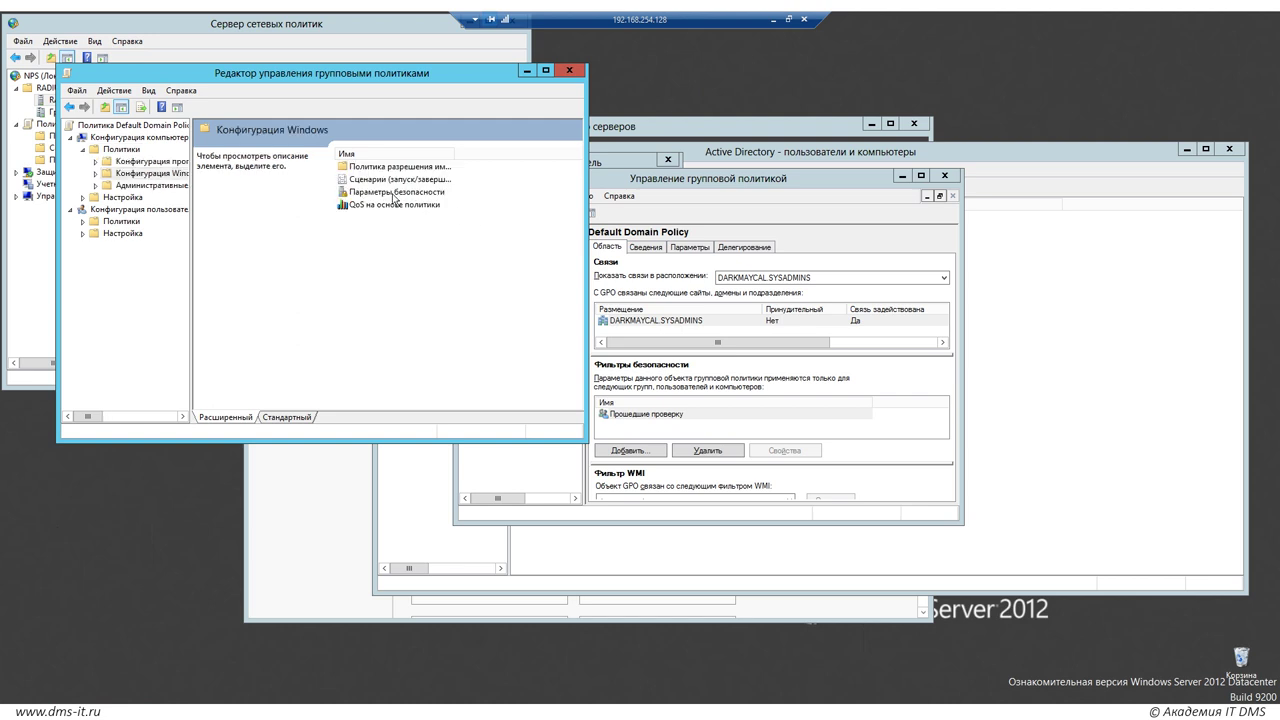
pyautogui.doubleClick(393, 194)
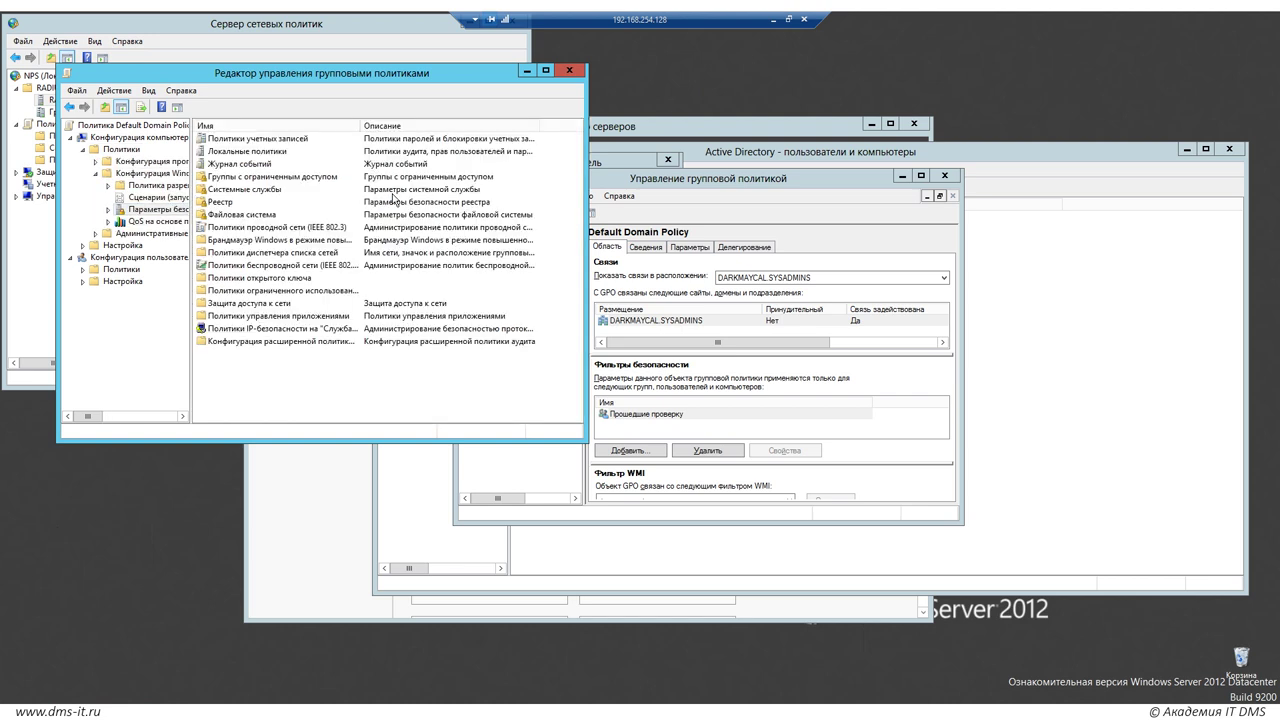
pyautogui.doubleClick(228, 140)
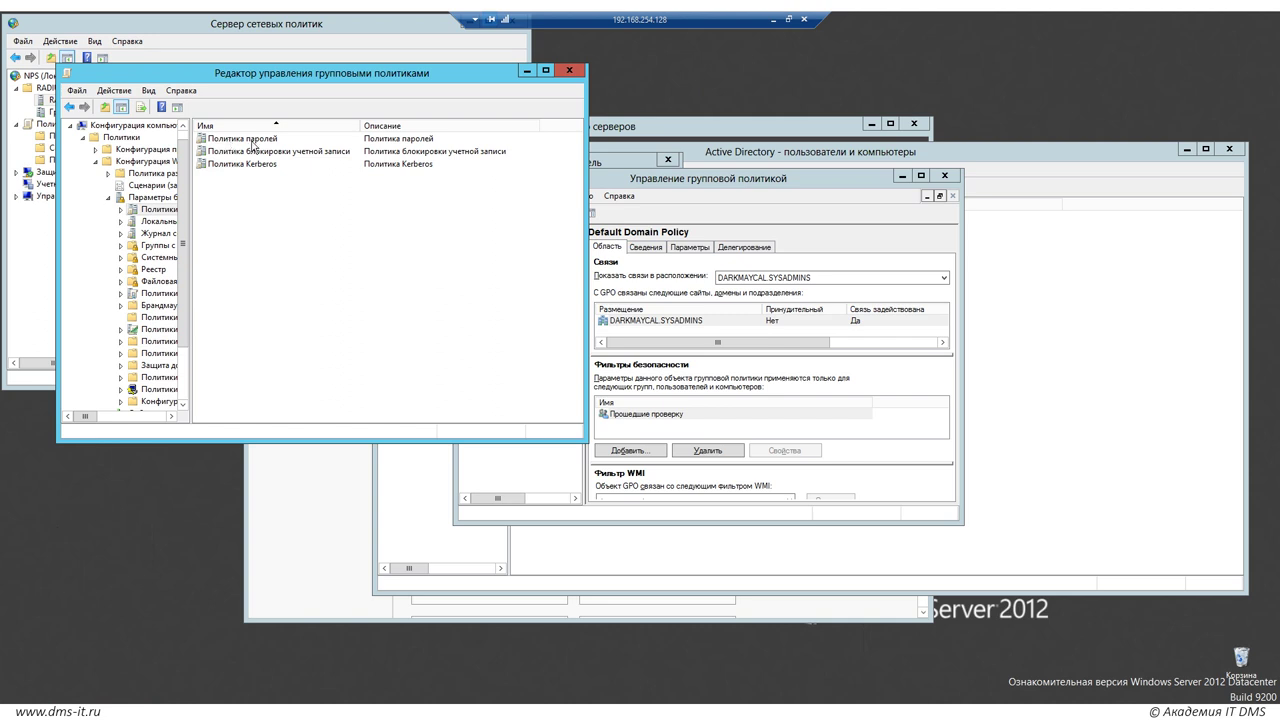
pyautogui.doubleClick(256, 146)
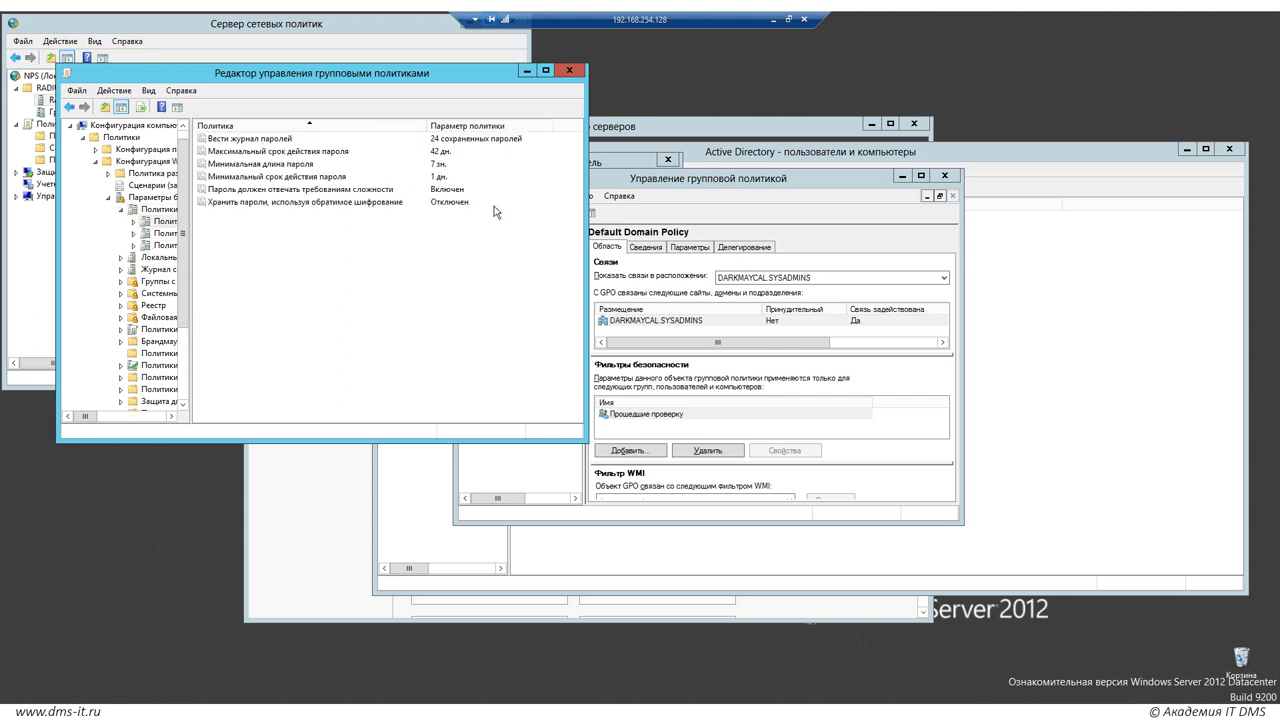
# Set the minimum password length to 3 characters and disable the password complexity requirement
pyautogui.doubleClick(318, 165)
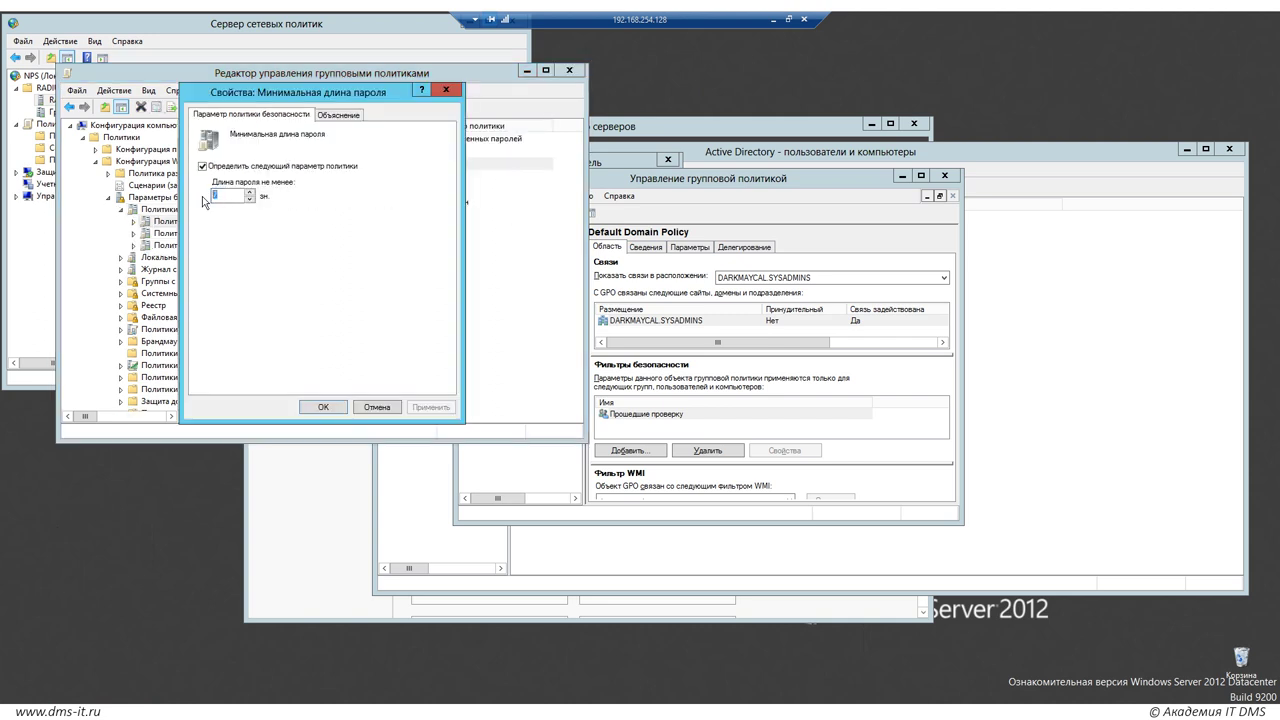
pyautogui.write('3')
pyautogui.click(320, 405)
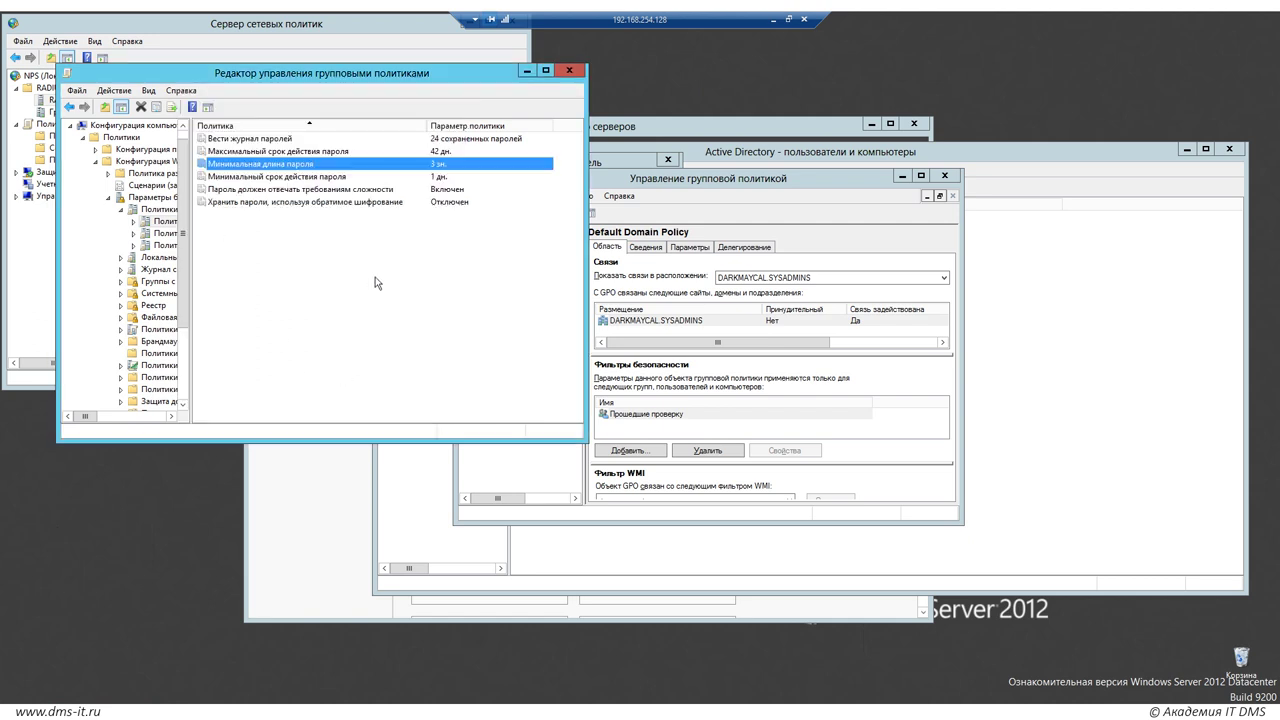
pyautogui.click(241, 192)
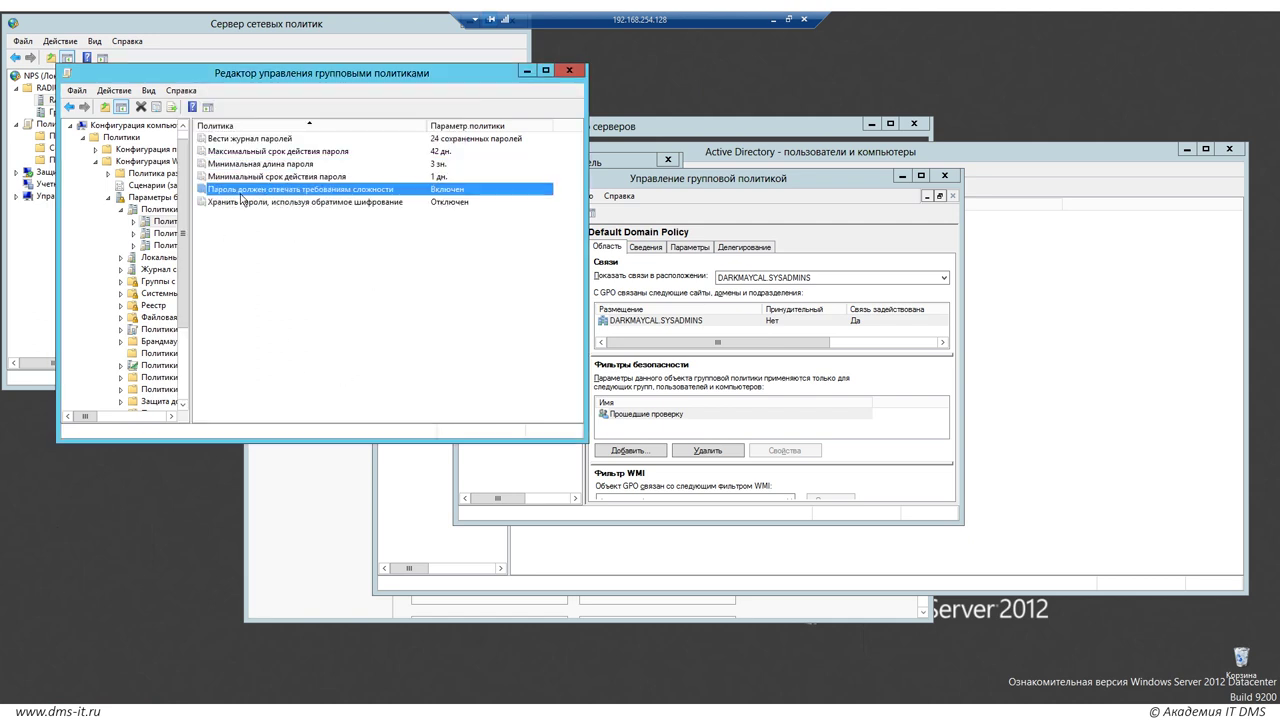
pyautogui.doubleClick(241, 192)
pyautogui.click(237, 207)
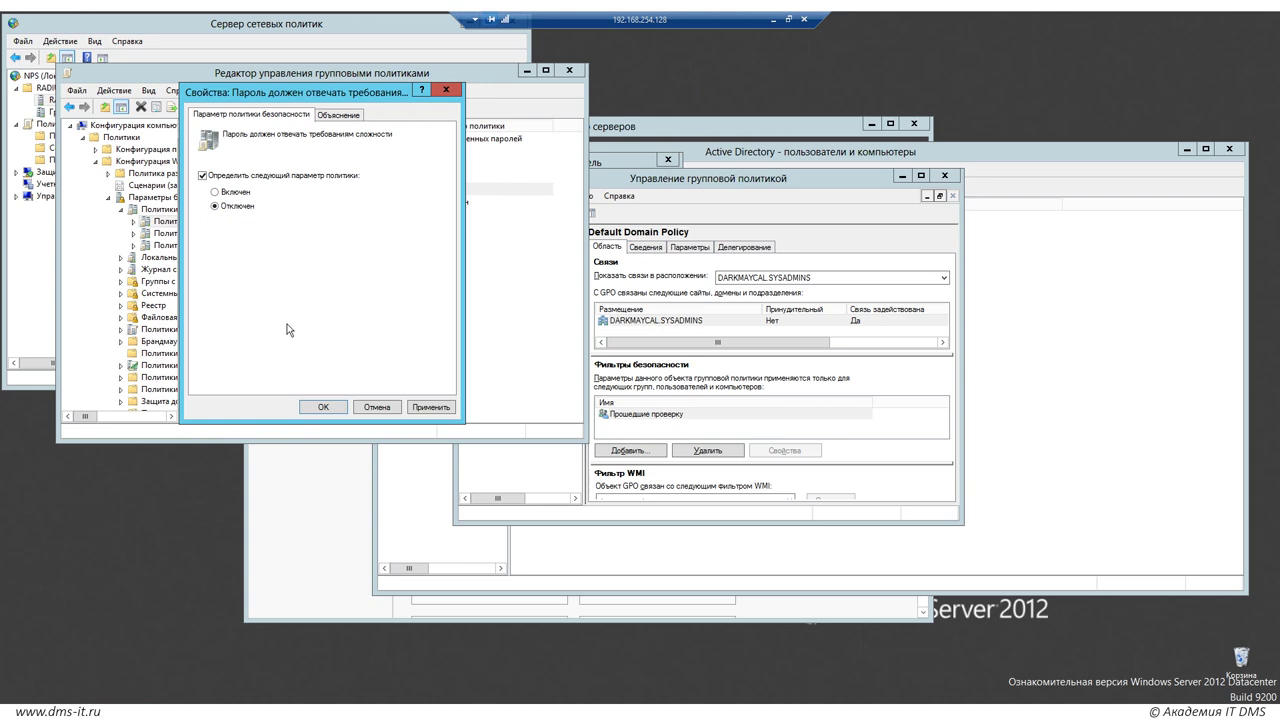
pyautogui.click(324, 406)
# Close the policy editor and run gpupdate /force in Command Prompt to apply the changed policy
pyautogui.click(569, 70)
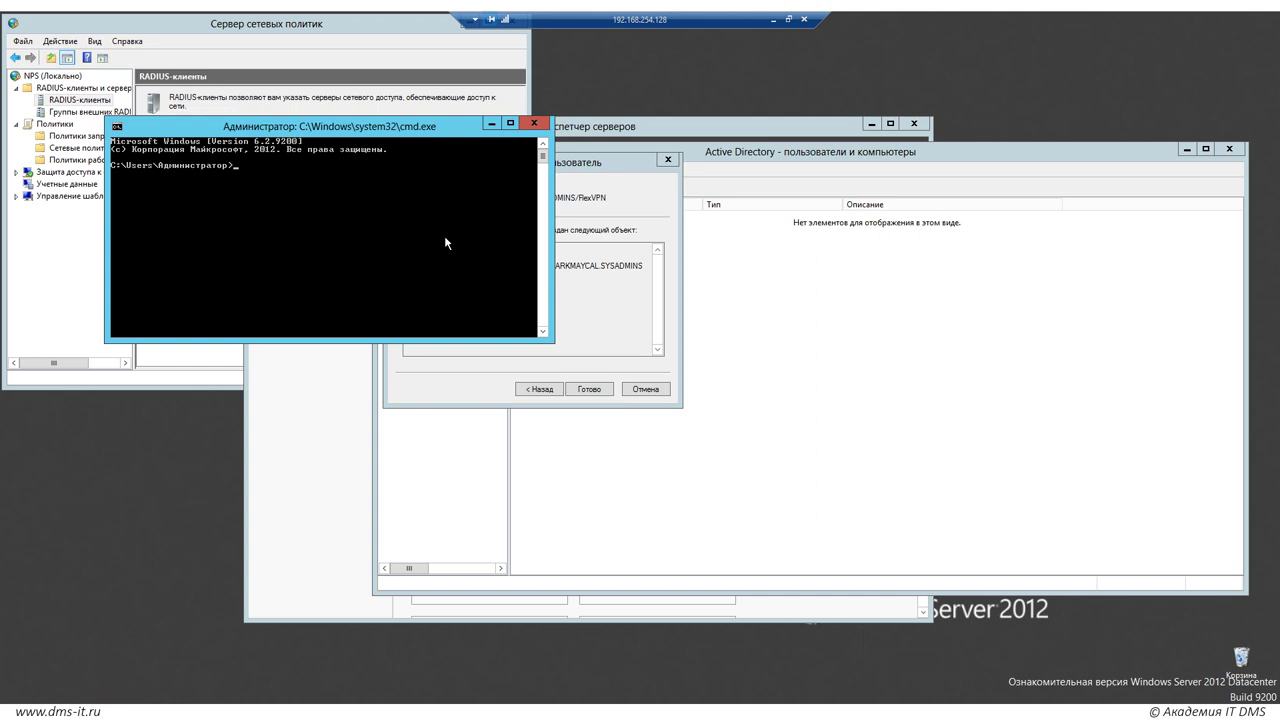
pyautogui.write('gpupdate /force')
pyautogui.press('Return')
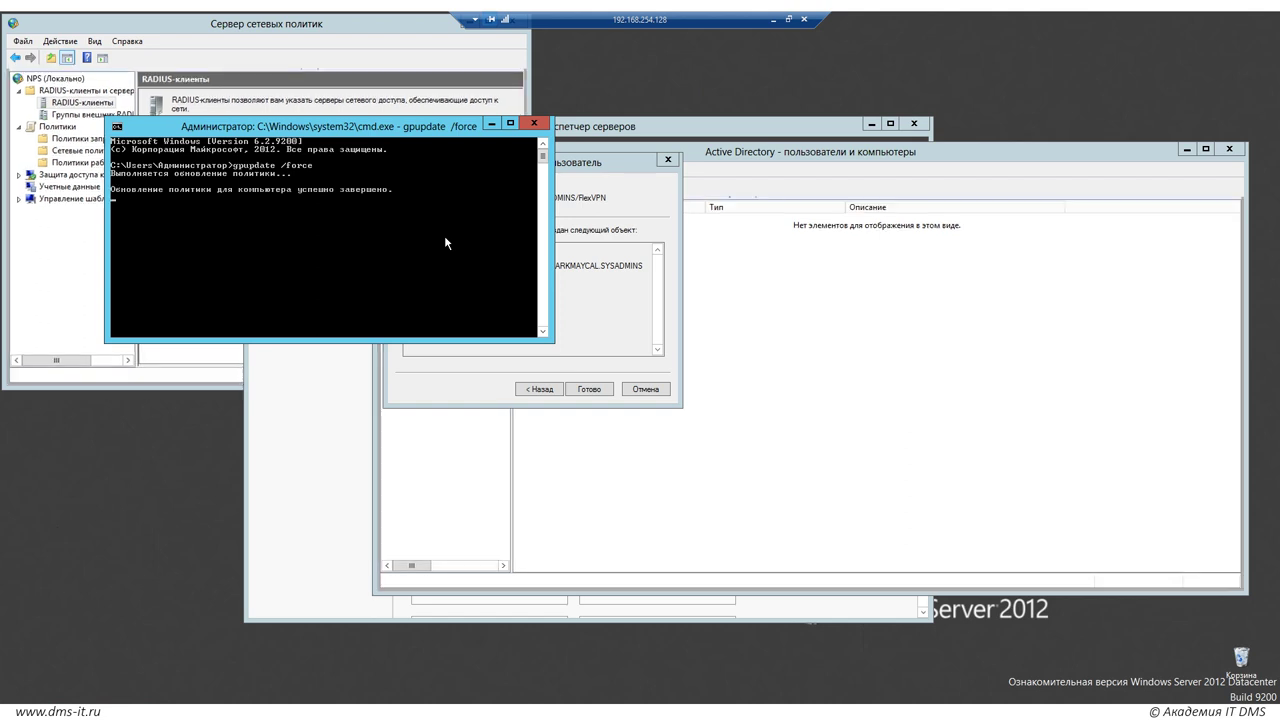
# Close Command Prompt, finish creating the BUHGALTERS user, and set its dial-in network access permission to allow access
pyautogui.click(538, 124)
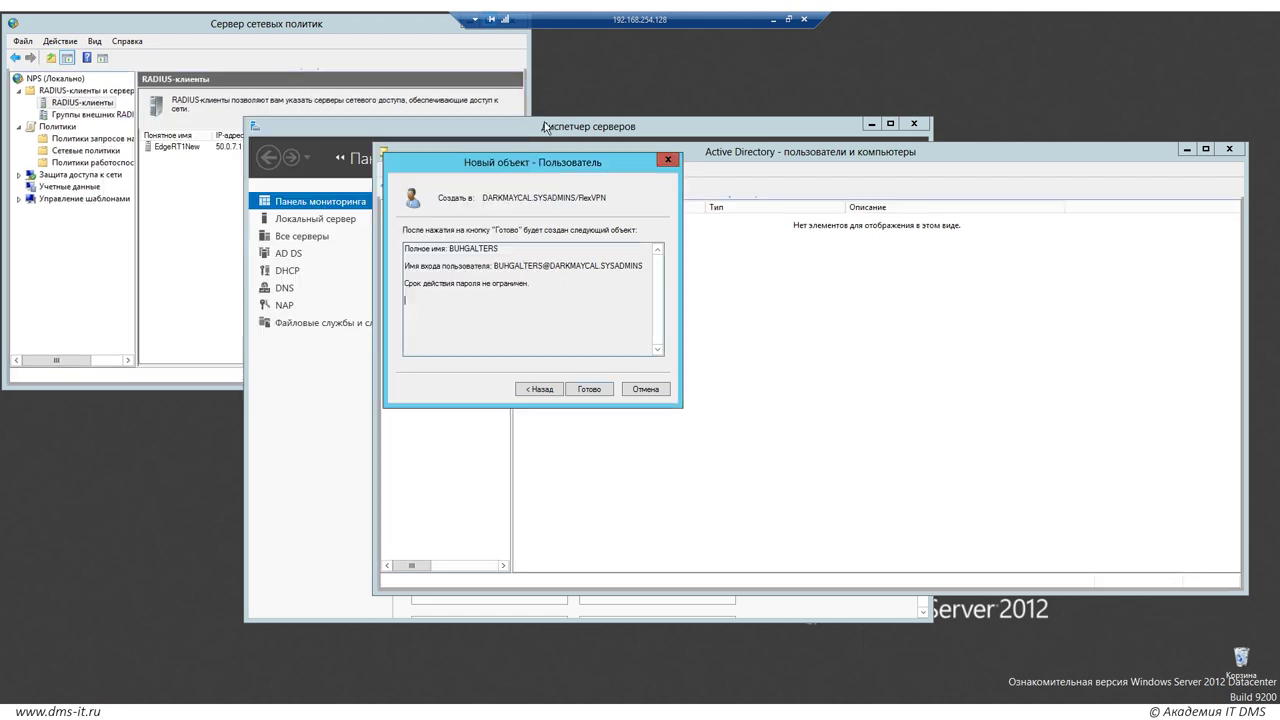
pyautogui.click(590, 389)
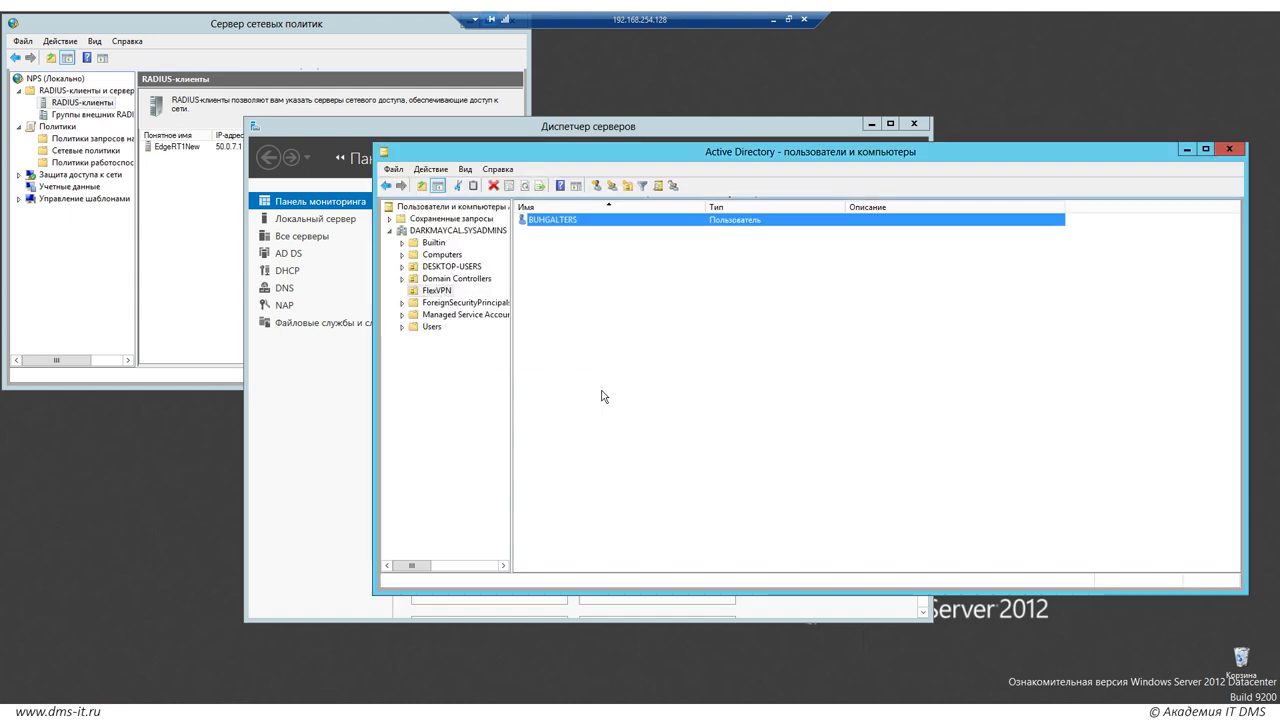
pyautogui.doubleClick(549, 222)
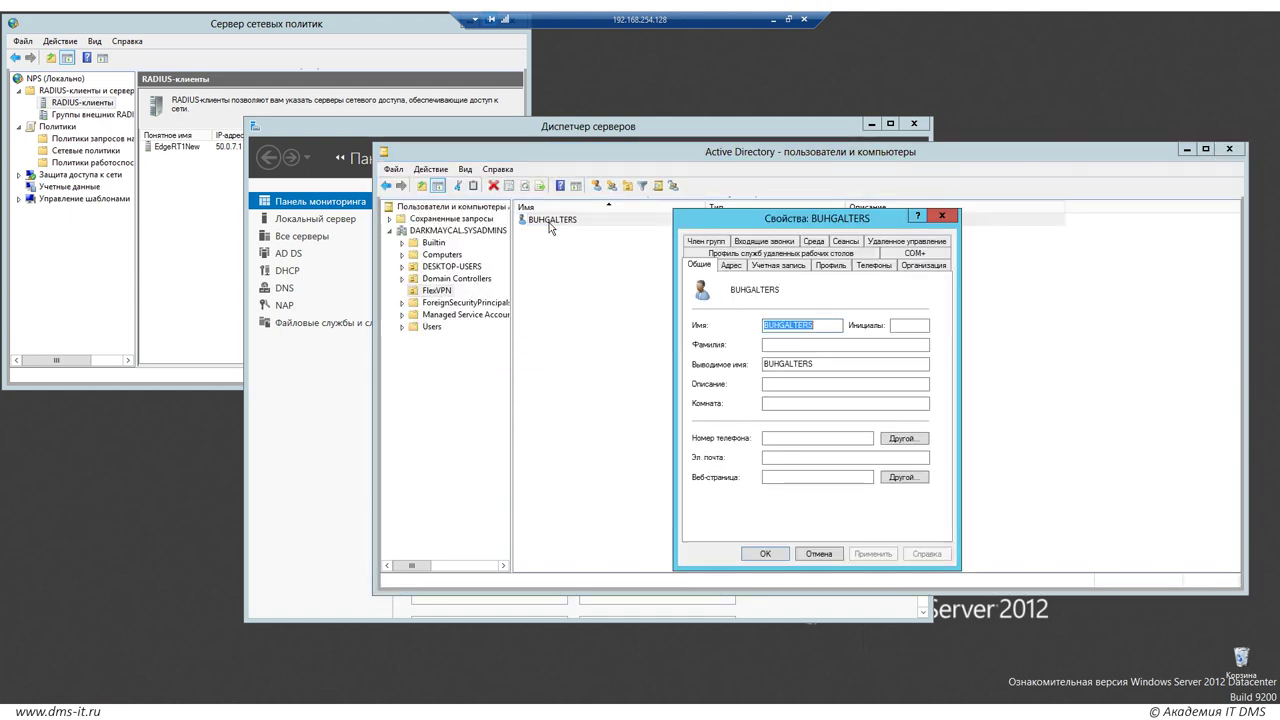
pyautogui.click(743, 242)
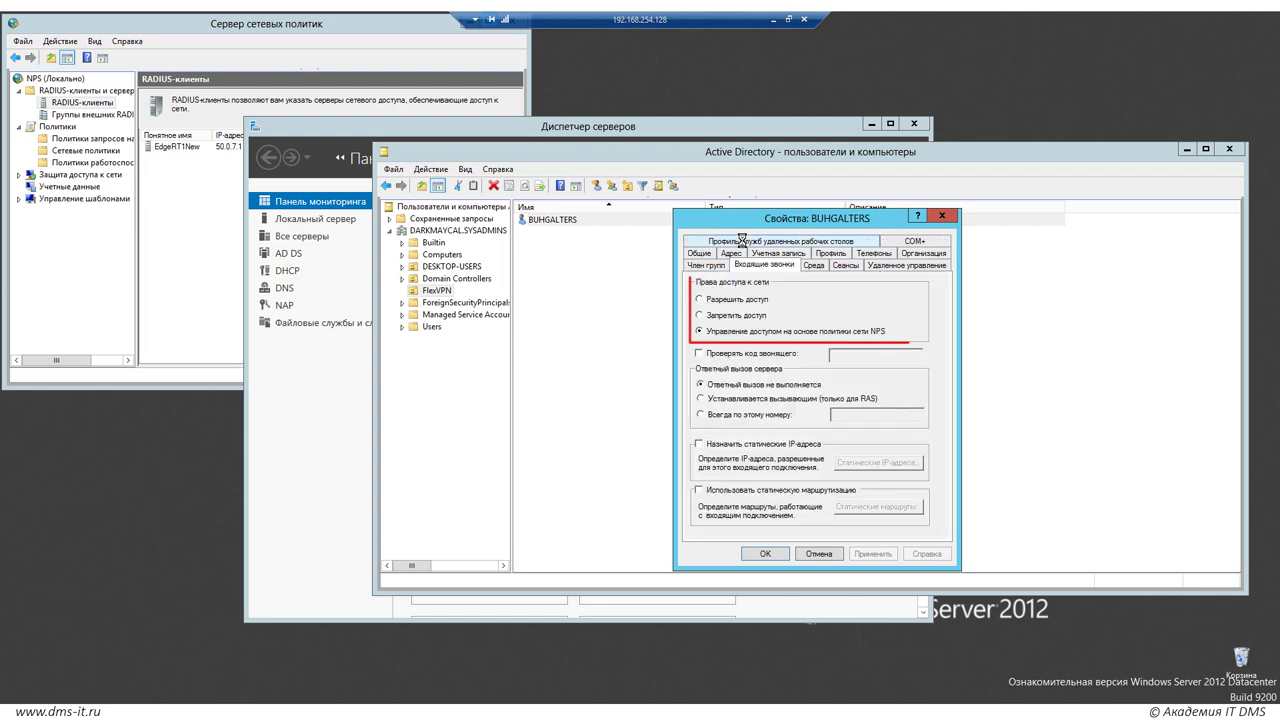
pyautogui.click(700, 299)
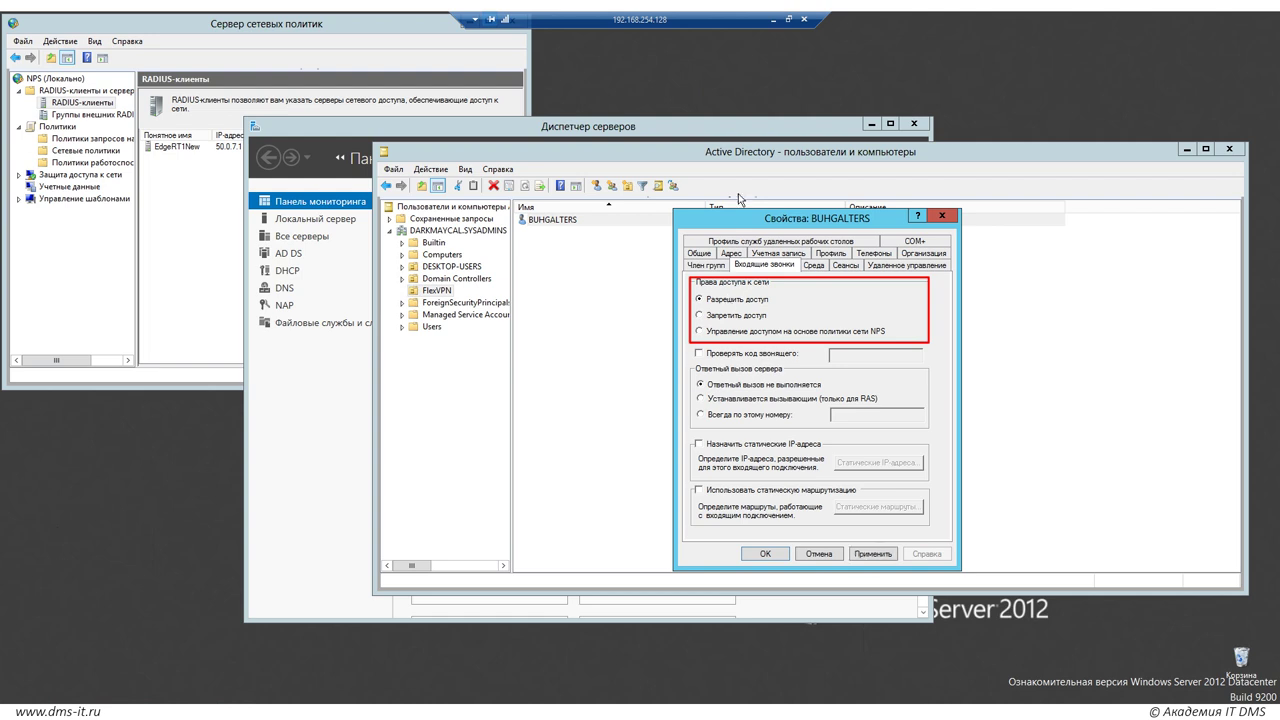
pyautogui.click(761, 549)
# Start a new user in the FlexVPN unit with MANAGERS as both the first name and the logon name
pyautogui.rightClick(650, 300)
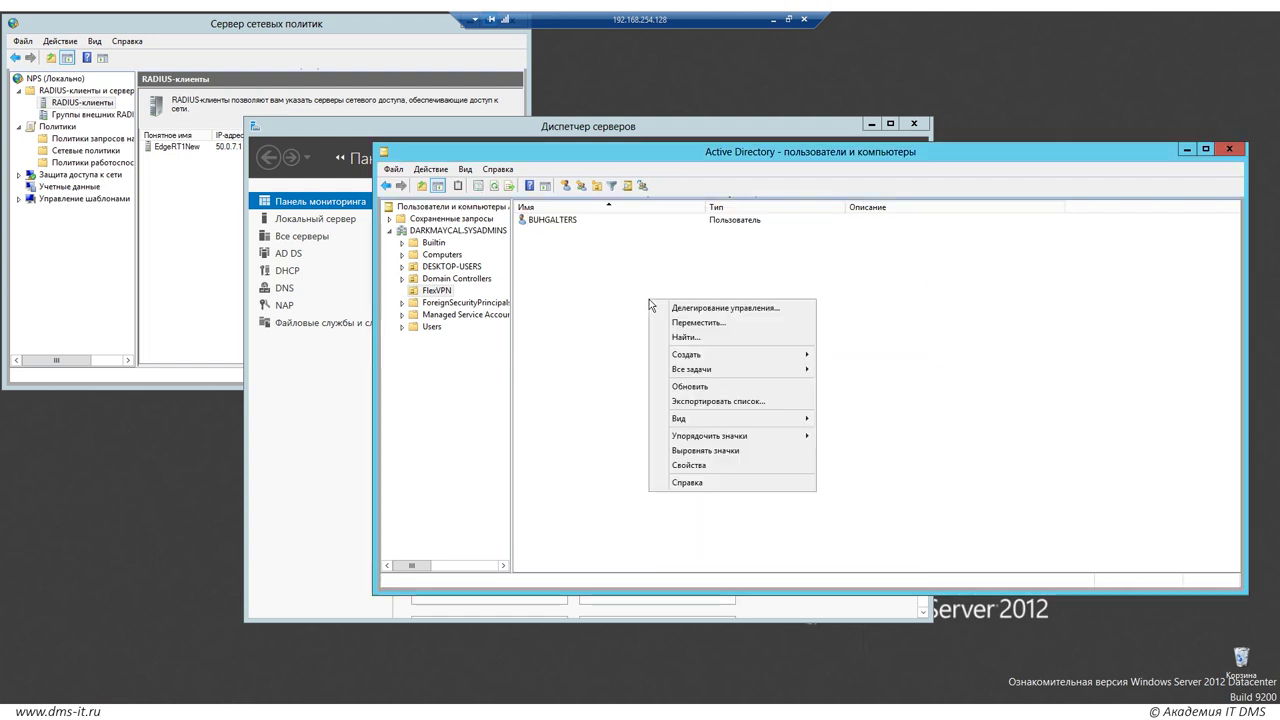
pyautogui.moveTo(714, 356)
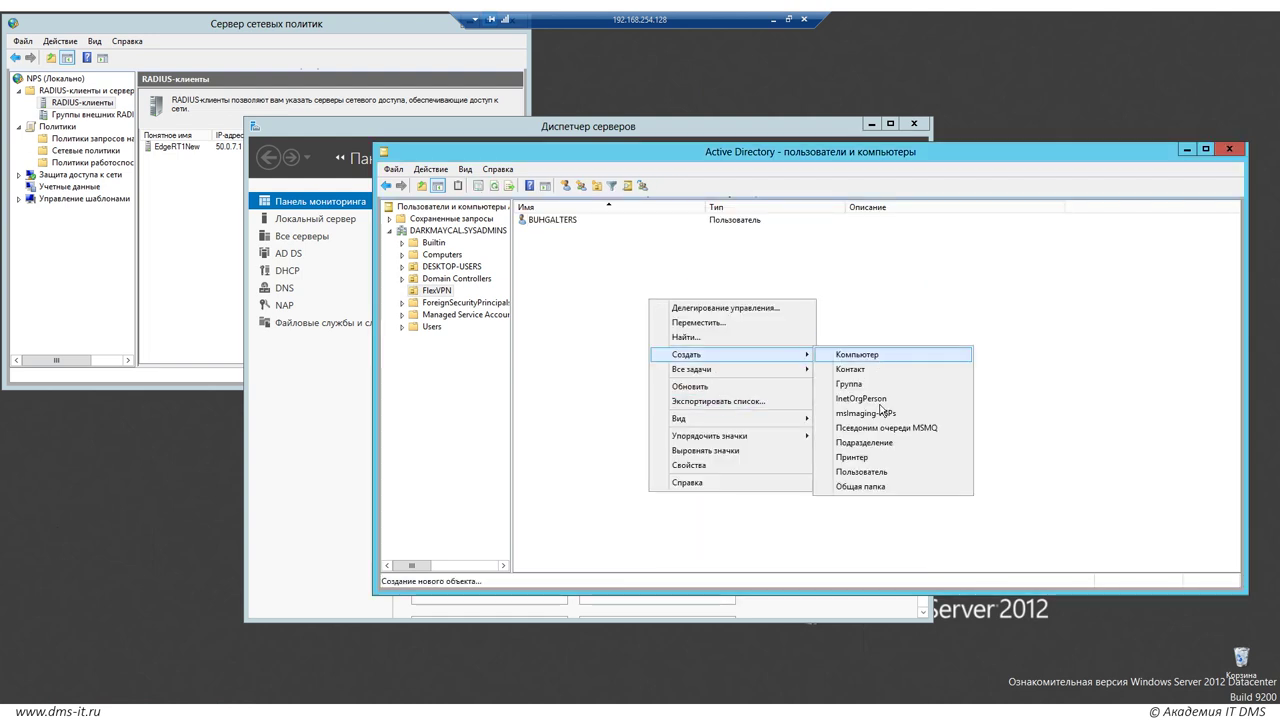
pyautogui.click(879, 475)
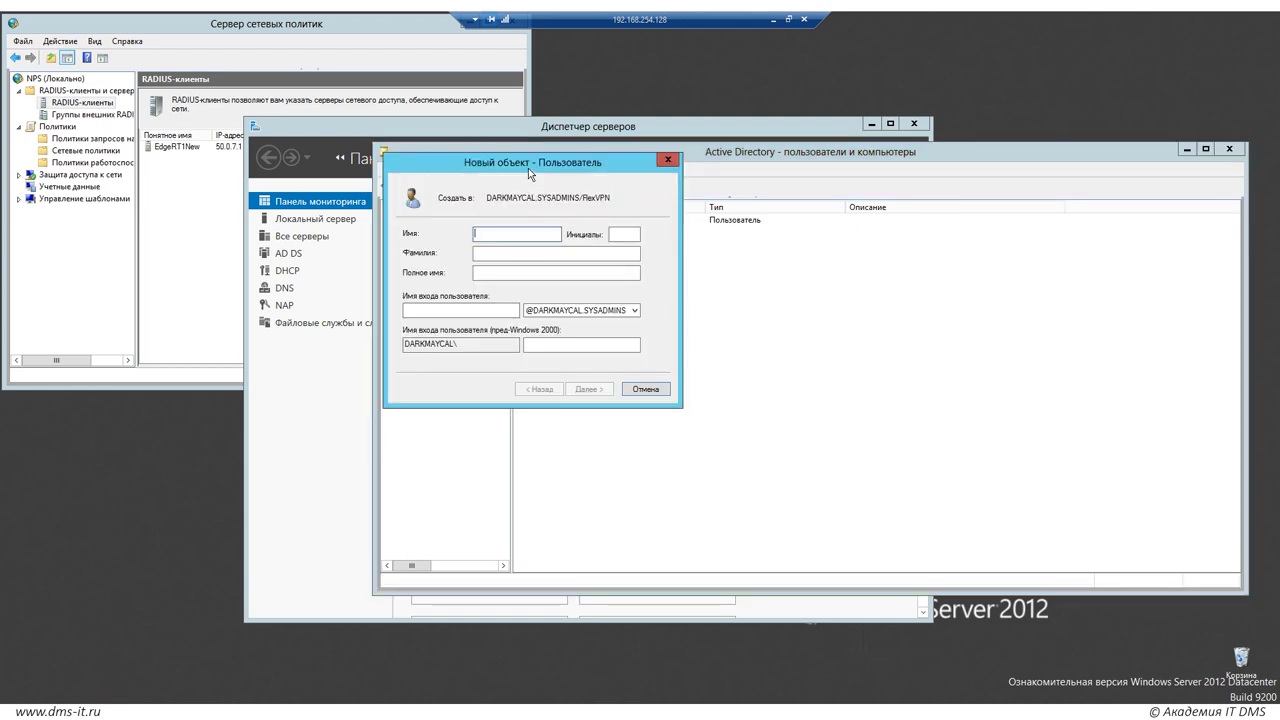
pyautogui.write('MANAGERS')
pyautogui.doubleClick(518, 234)
pyautogui.hotkey('ctrl', 'c')
pyautogui.click(467, 310)
pyautogui.hotkey('ctrl', 'v')
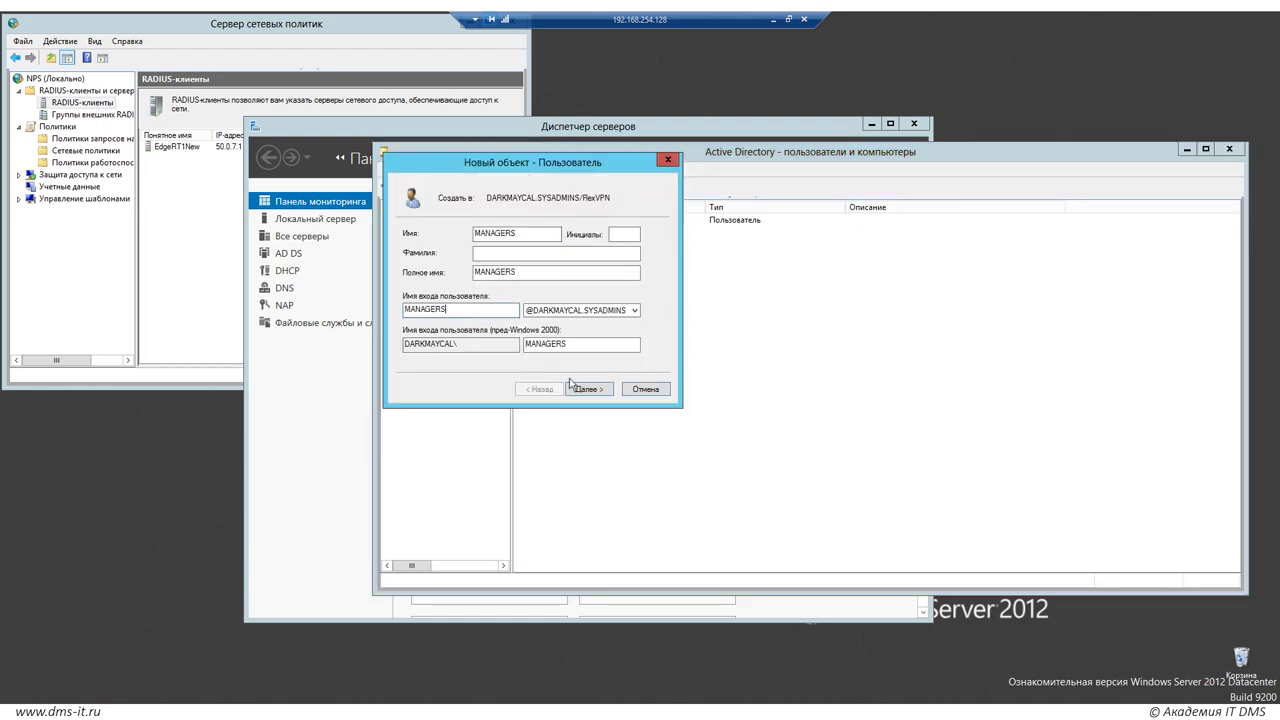
# Require no password change at next logon, make the password never expire, enter and confirm the account password, and finish creating the MANAGERS user
pyautogui.click(587, 389)
pyautogui.click(500, 280)
pyautogui.click(480, 312)
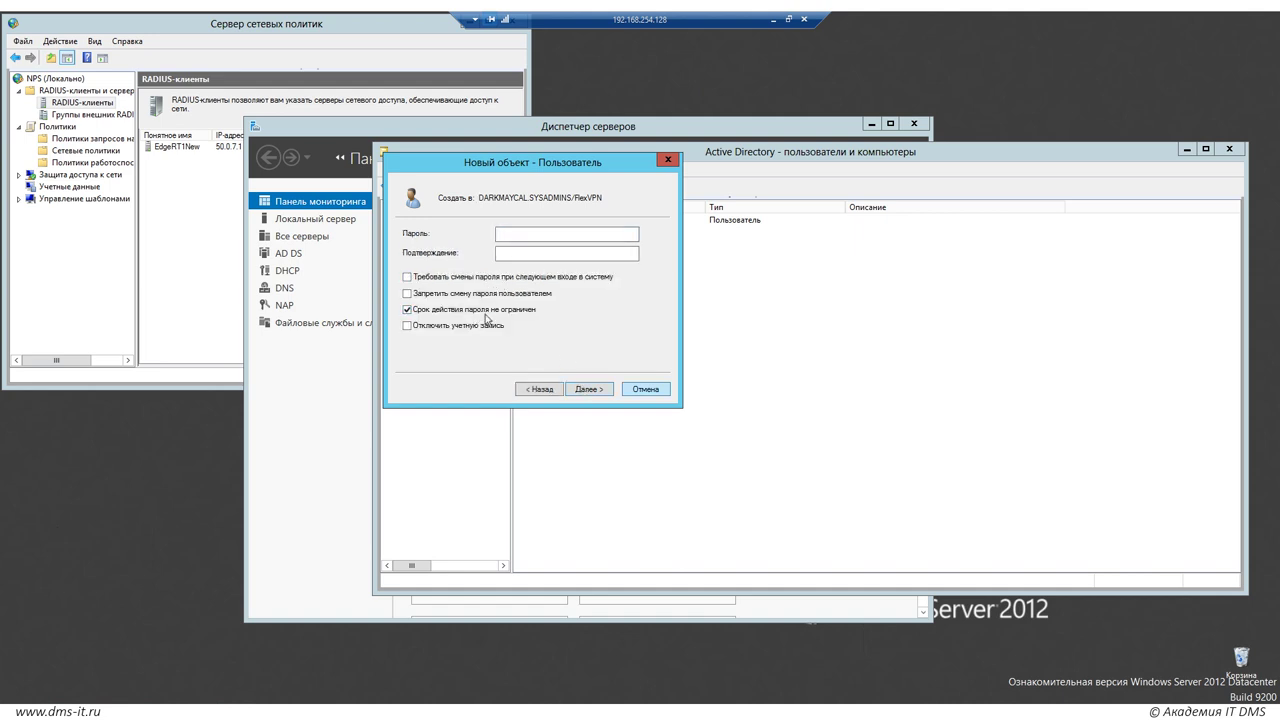
pyautogui.click(508, 231)
pyautogui.write('*****')
pyautogui.press('Tab')
pyautogui.write('*****')
pyautogui.click(583, 390)
pyautogui.click(589, 389)
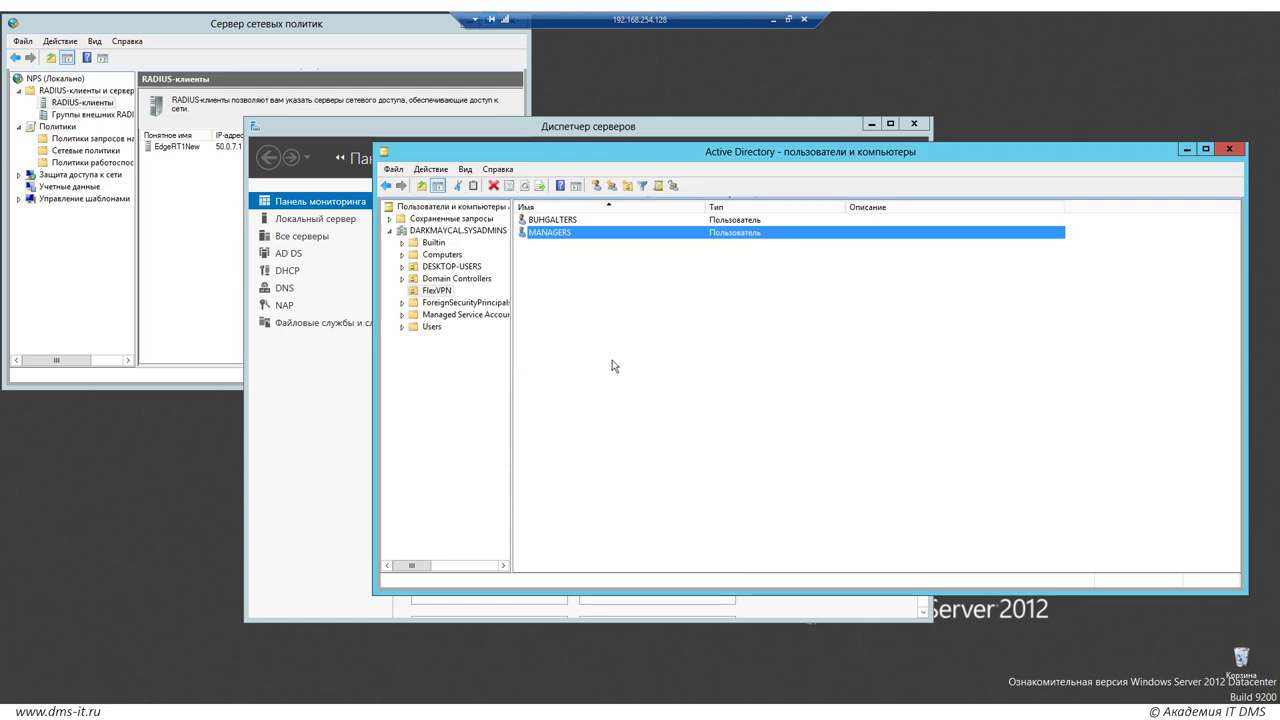
# Set the MANAGERS user's dial-in network access permission to allow access
pyautogui.doubleClick(596, 232)
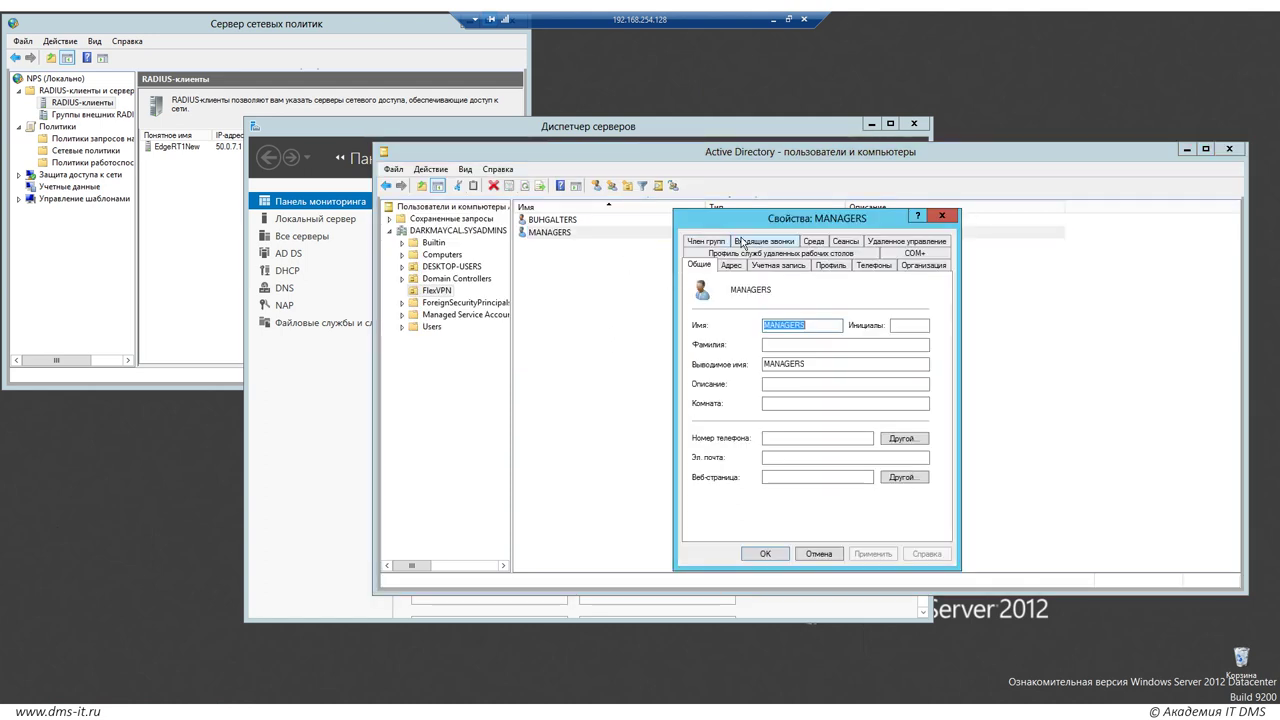
pyautogui.click(744, 242)
pyautogui.click(700, 301)
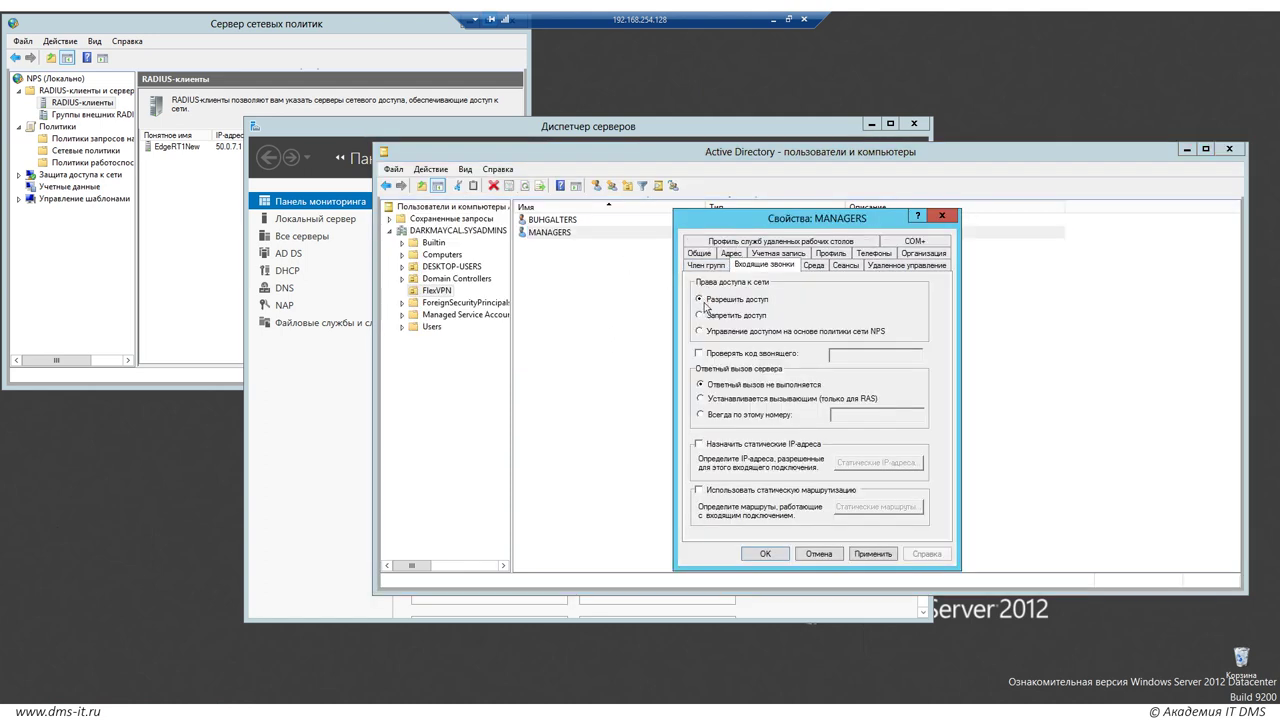
pyautogui.click(765, 554)
pyautogui.click(705, 363)
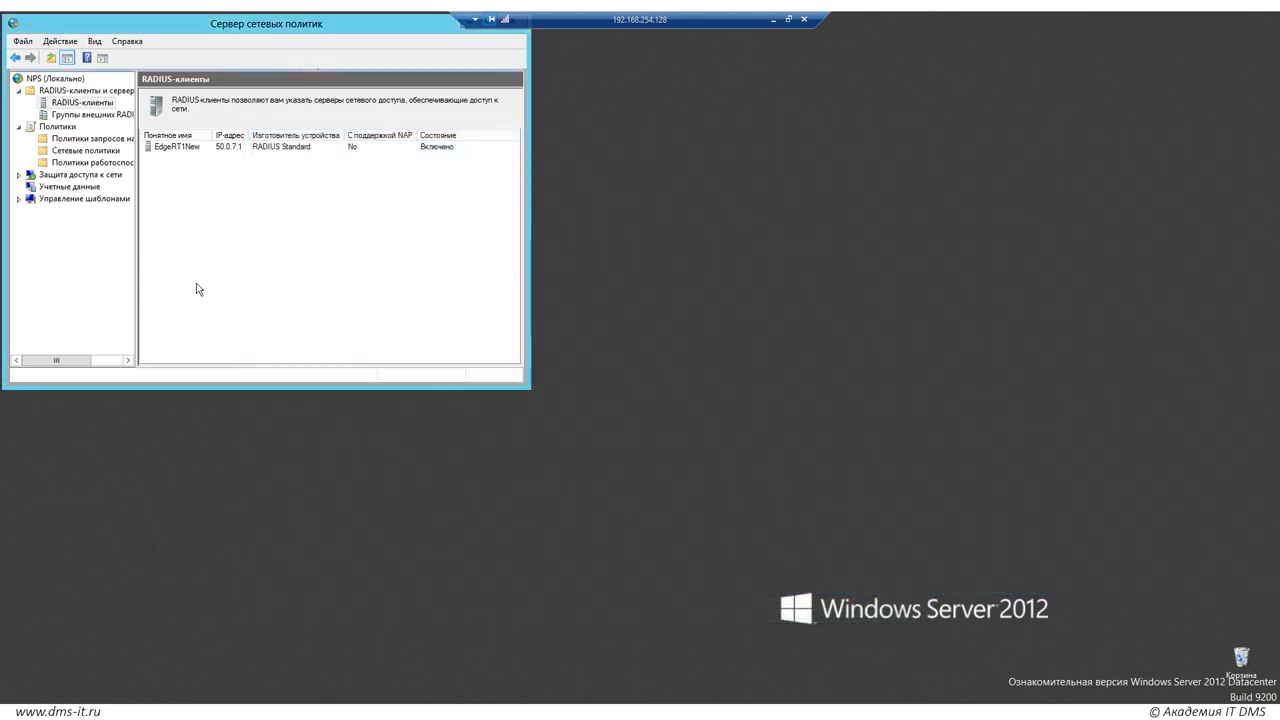
# Start a new connection request policy in Network Policy Server named FlexVPN_Buhgalters, leaving the network access server type unspecified
pyautogui.click(102, 141)
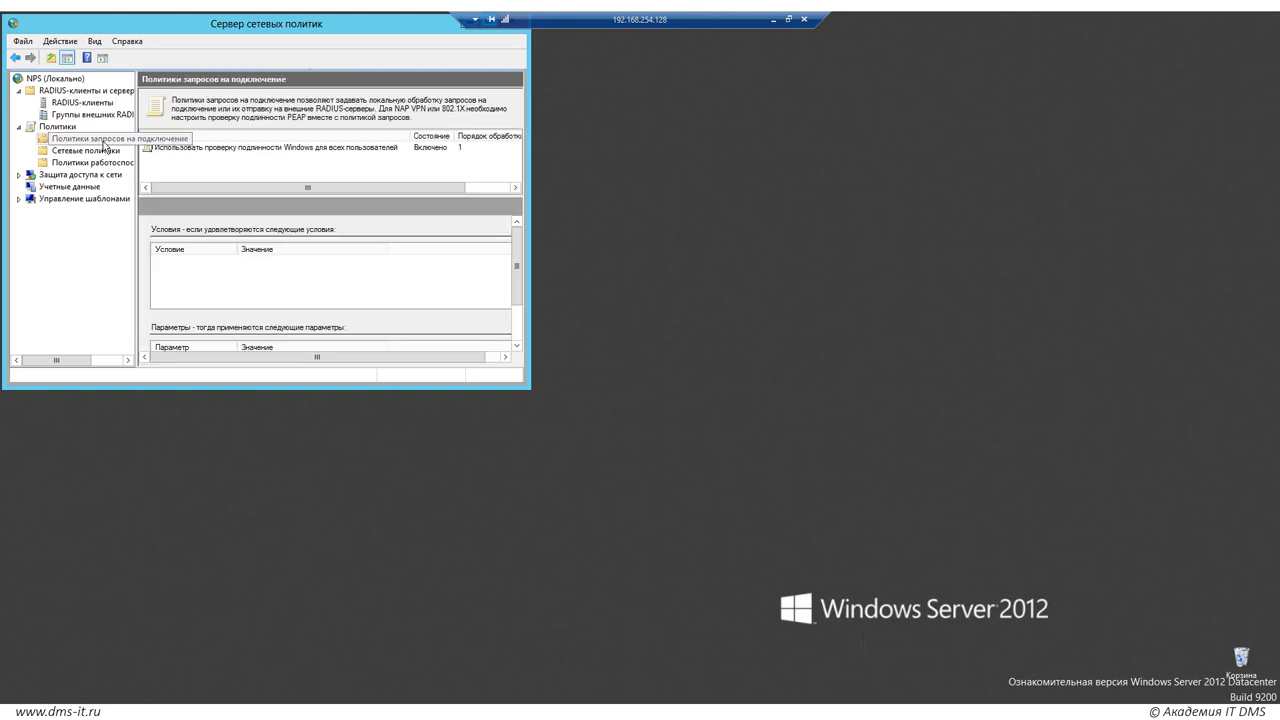
pyautogui.rightClick(104, 146)
pyautogui.click(130, 152)
pyautogui.write('F')
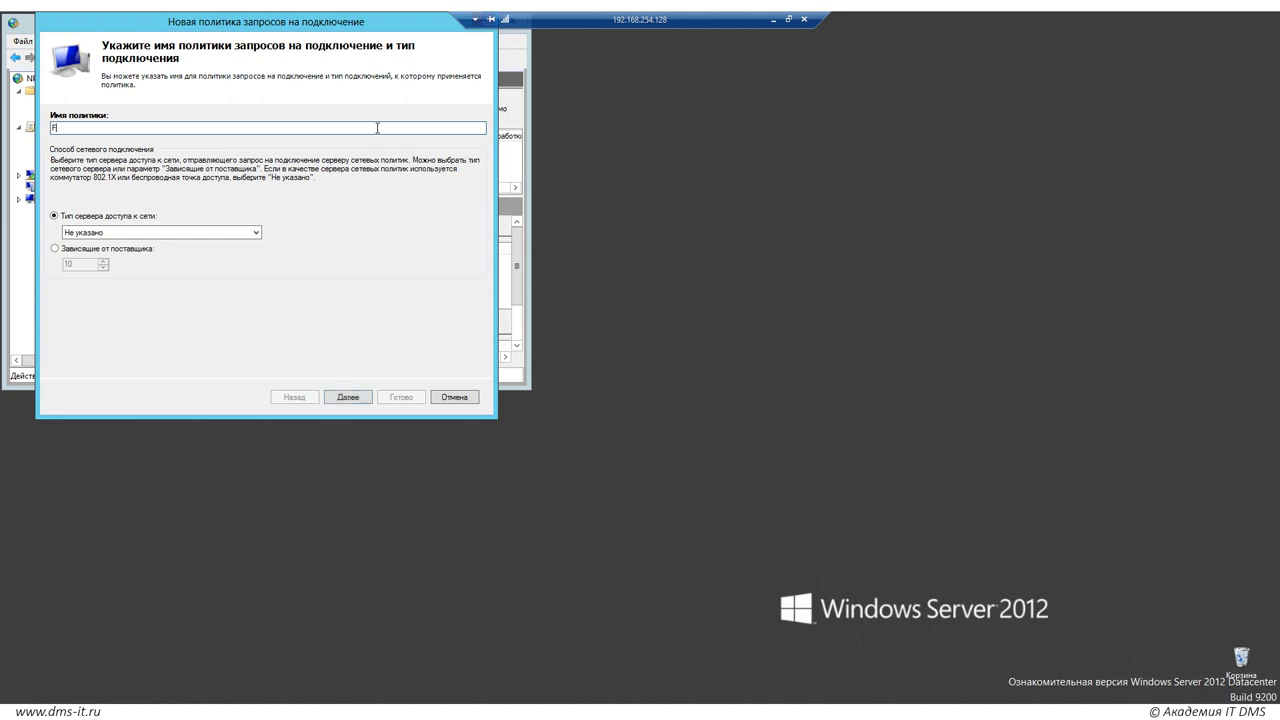
pyautogui.write('lexVPN_Buhgalters')
pyautogui.click(337, 397)
# Add a User Name condition with the value BUHGALTERS to the connection request policy
pyautogui.click(330, 338)
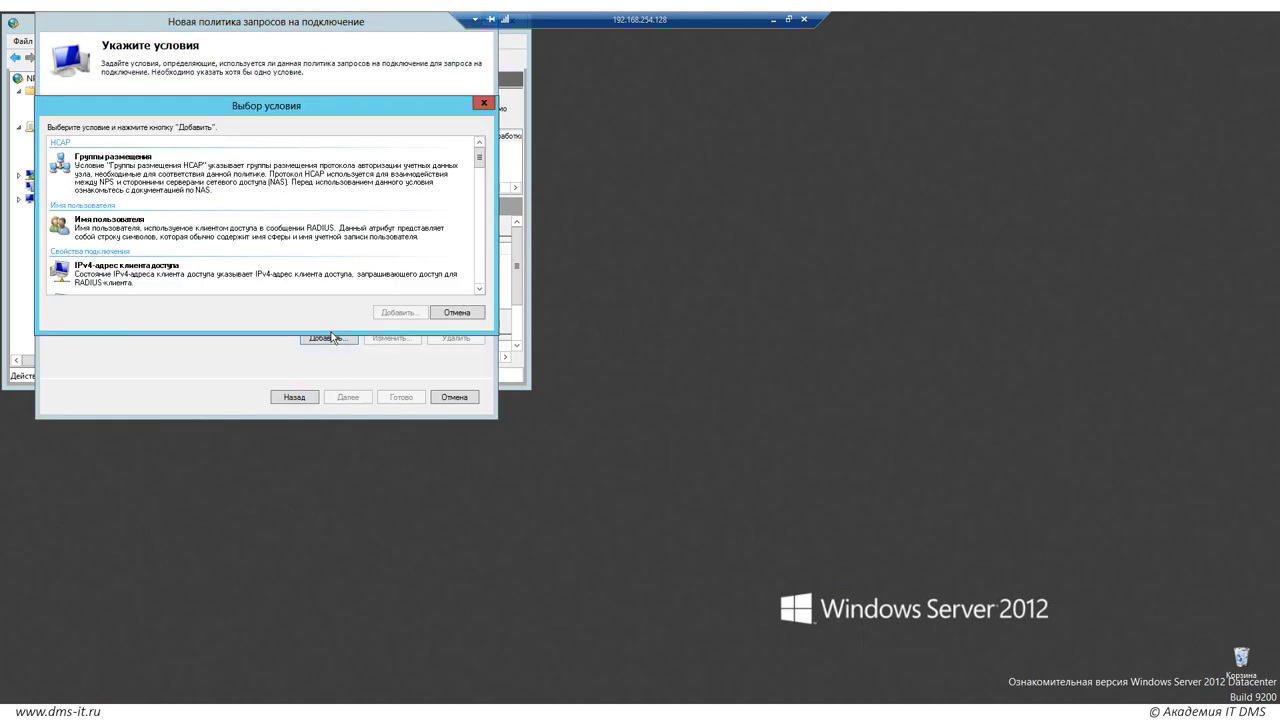
pyautogui.click(258, 229)
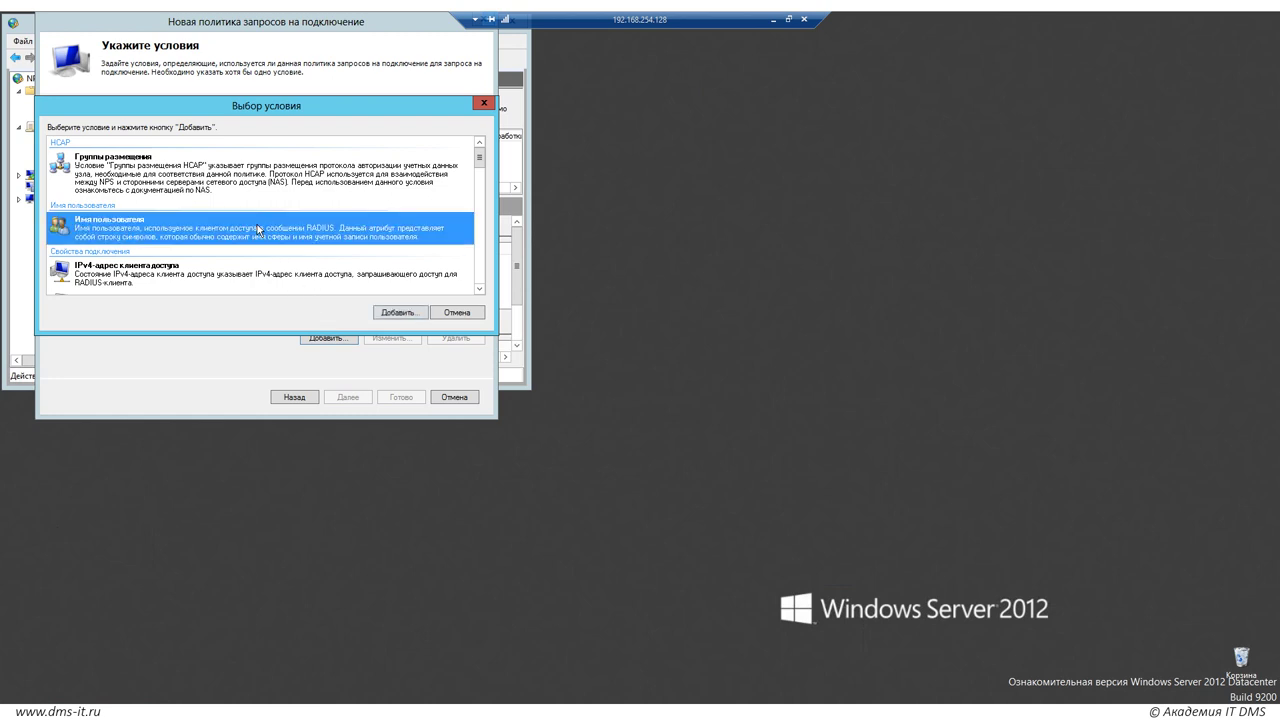
pyautogui.doubleClick(258, 229)
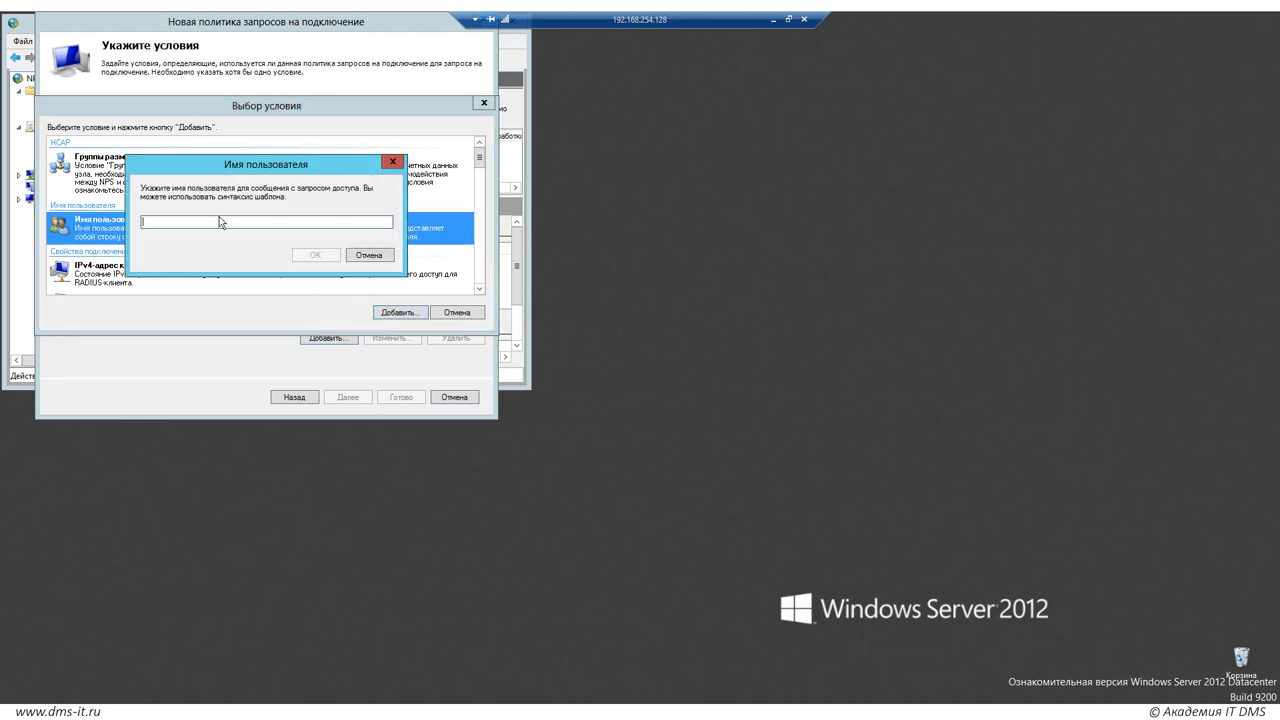
pyautogui.write('BU')
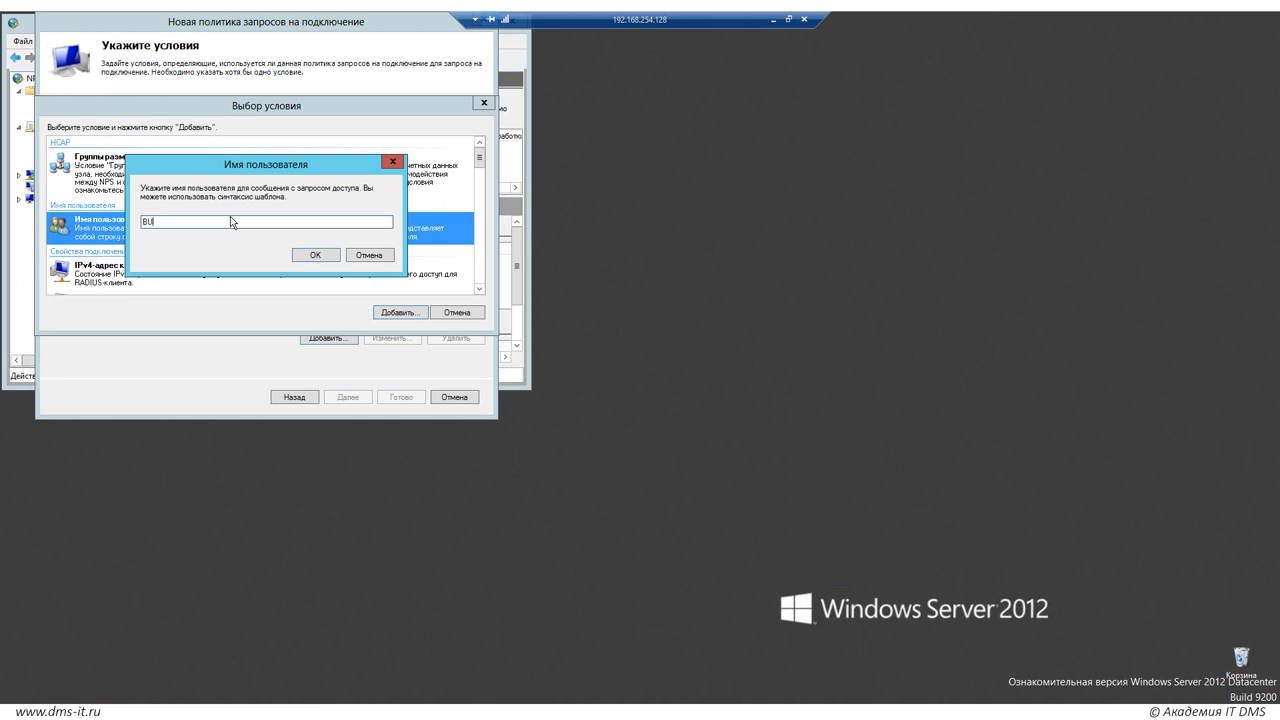
pyautogui.write('HGALTERS')
pyautogui.click(316, 255)
pyautogui.click(203, 130)
pyautogui.click(230, 185)
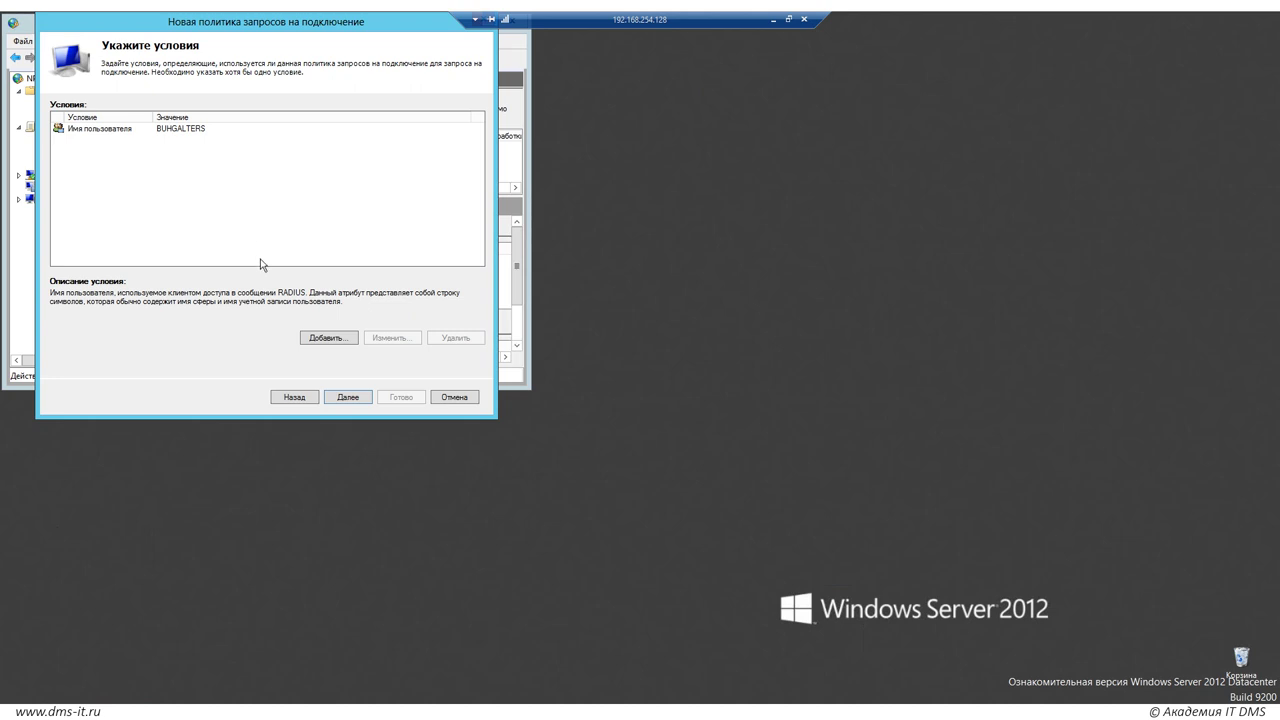
# Keep authentication on this server, override the network policy authentication settings, and allow unencrypted authentication (PAP, SPAP), declining the help topic
pyautogui.click(338, 397)
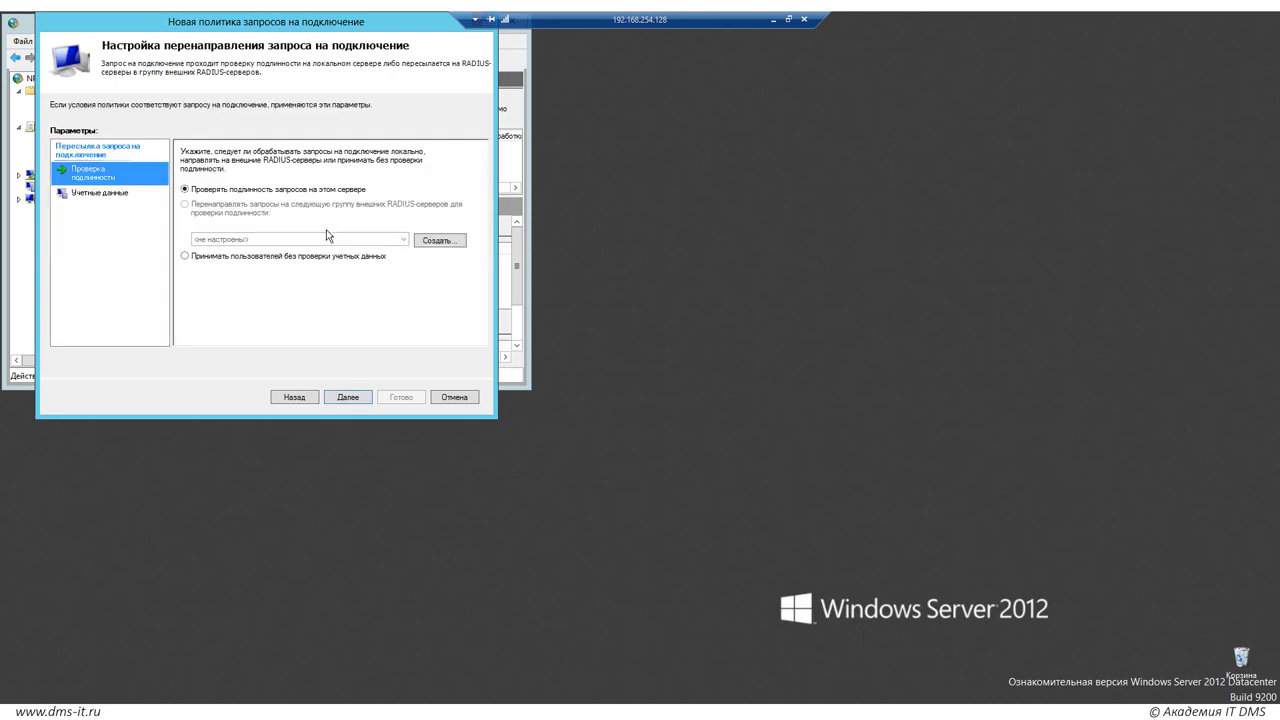
pyautogui.click(348, 398)
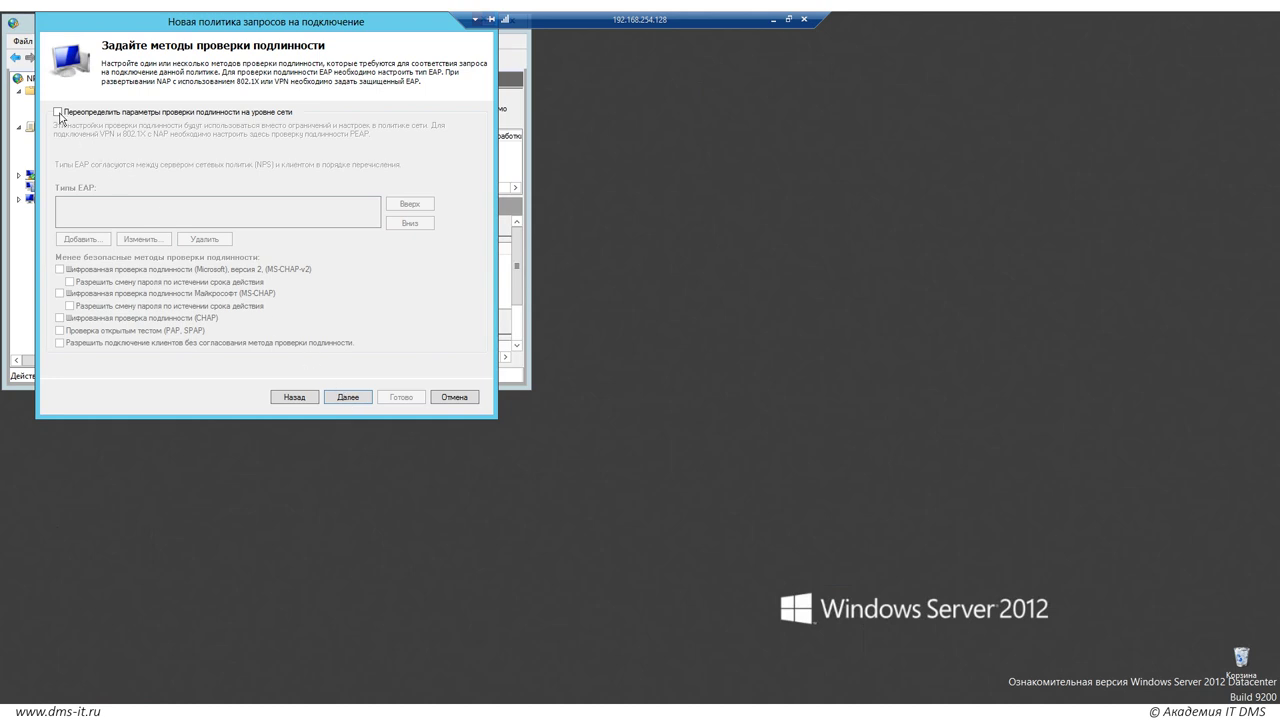
pyautogui.click(58, 112)
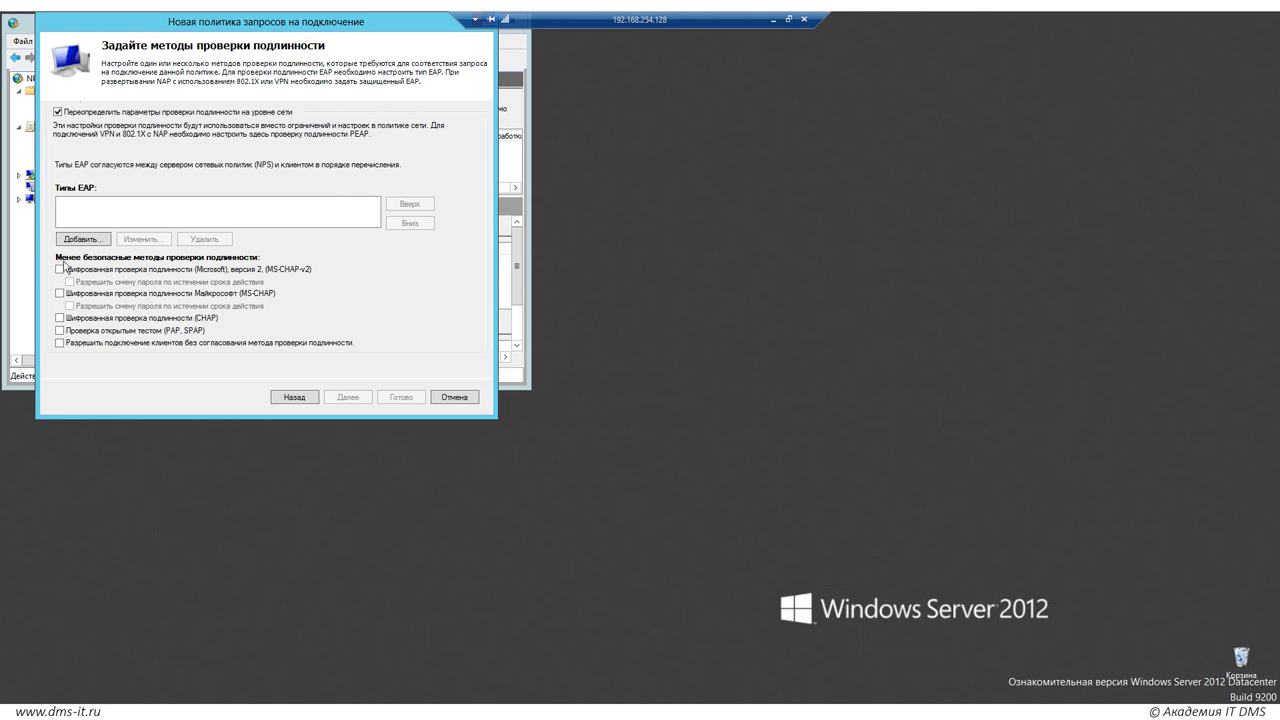
pyautogui.click(59, 331)
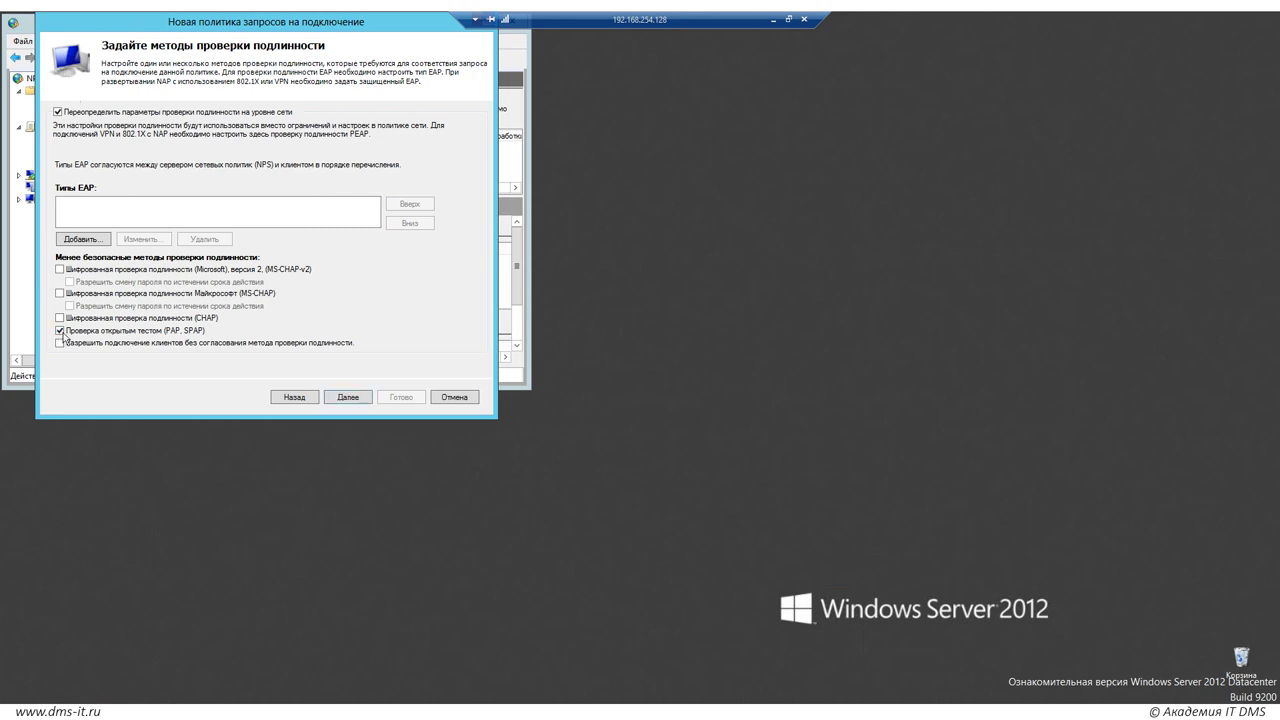
pyautogui.click(335, 399)
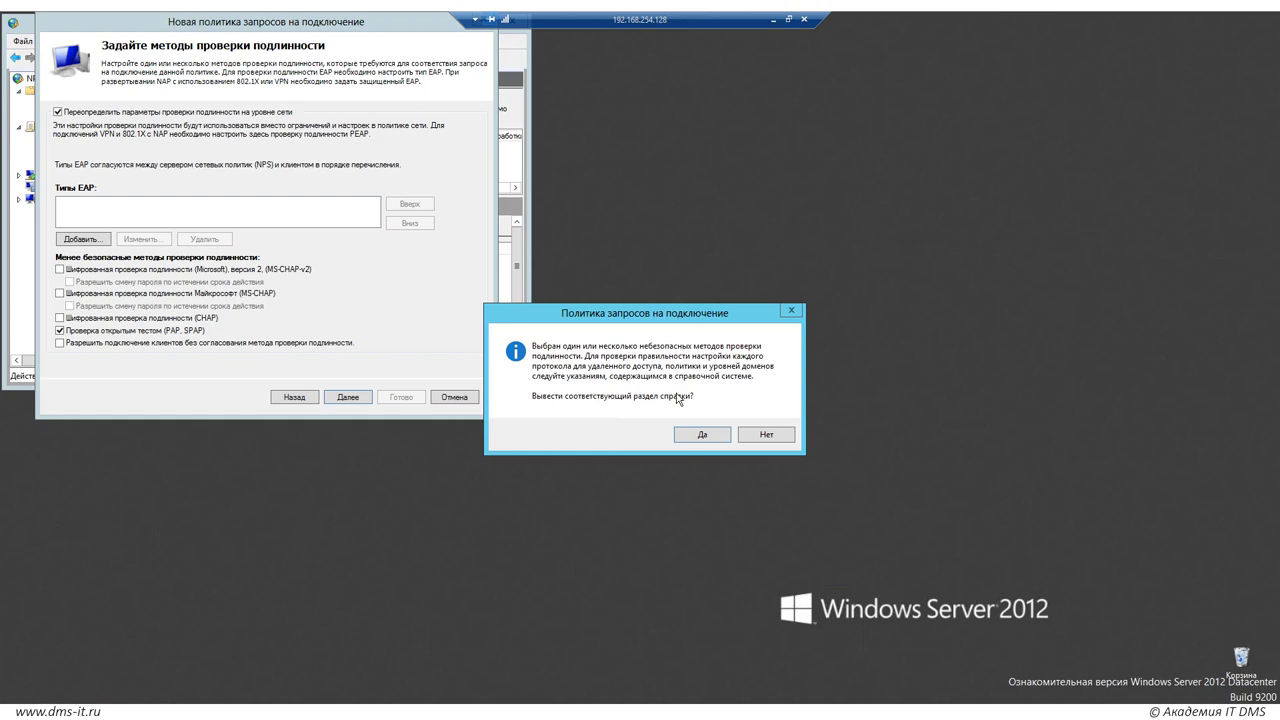
pyautogui.click(765, 436)
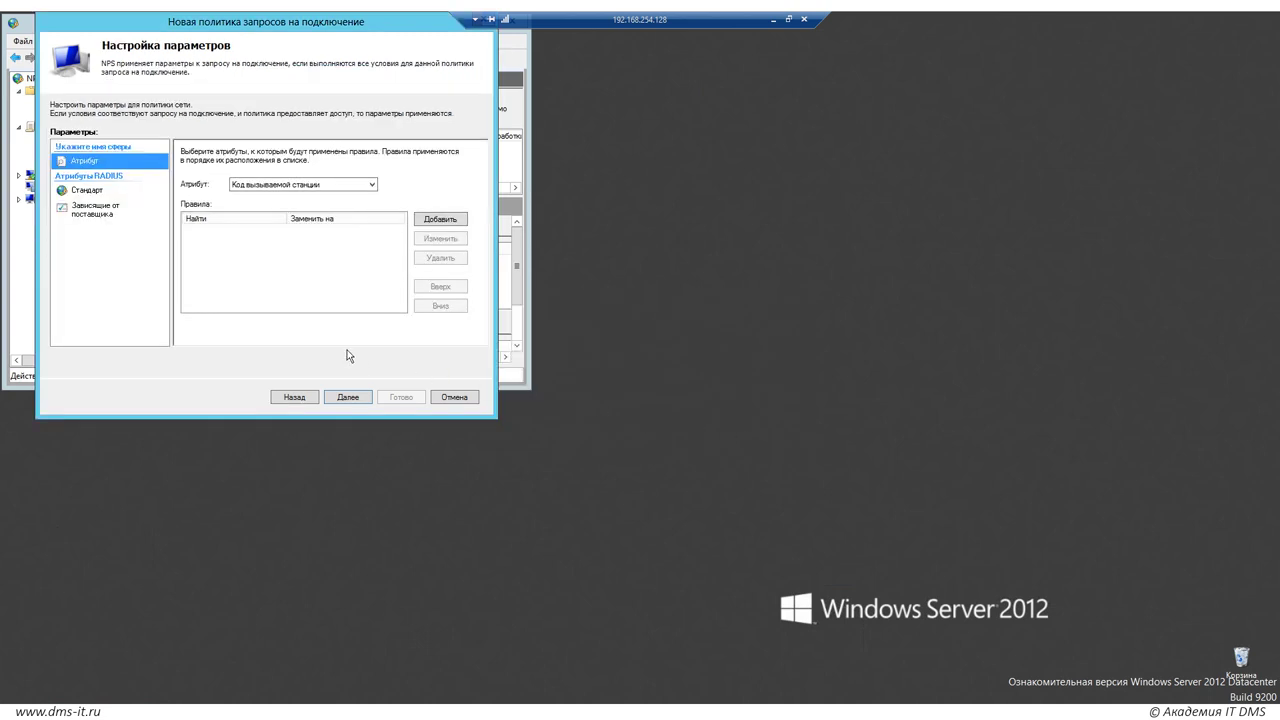
# Start adding the vendor-specific RADIUS attribute Cisco-AV-Pair from the vendor Cisco to the connection request policy
pyautogui.click(98, 213)
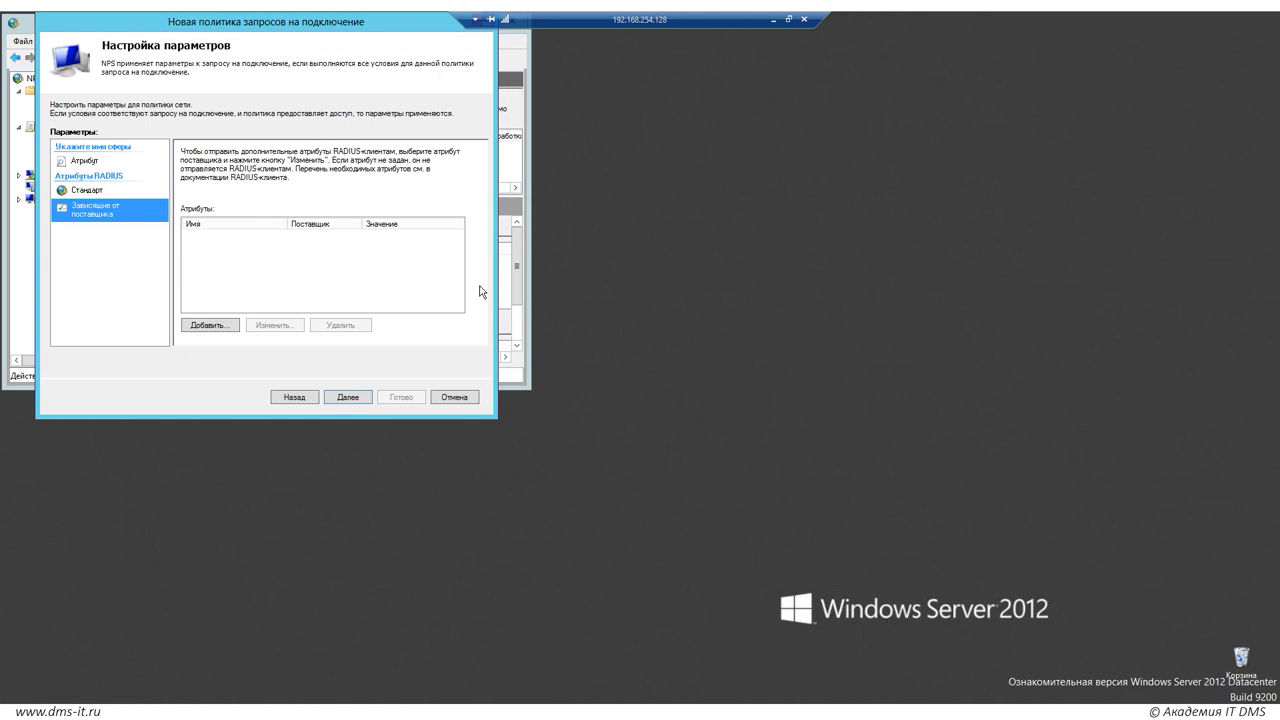
pyautogui.click(207, 327)
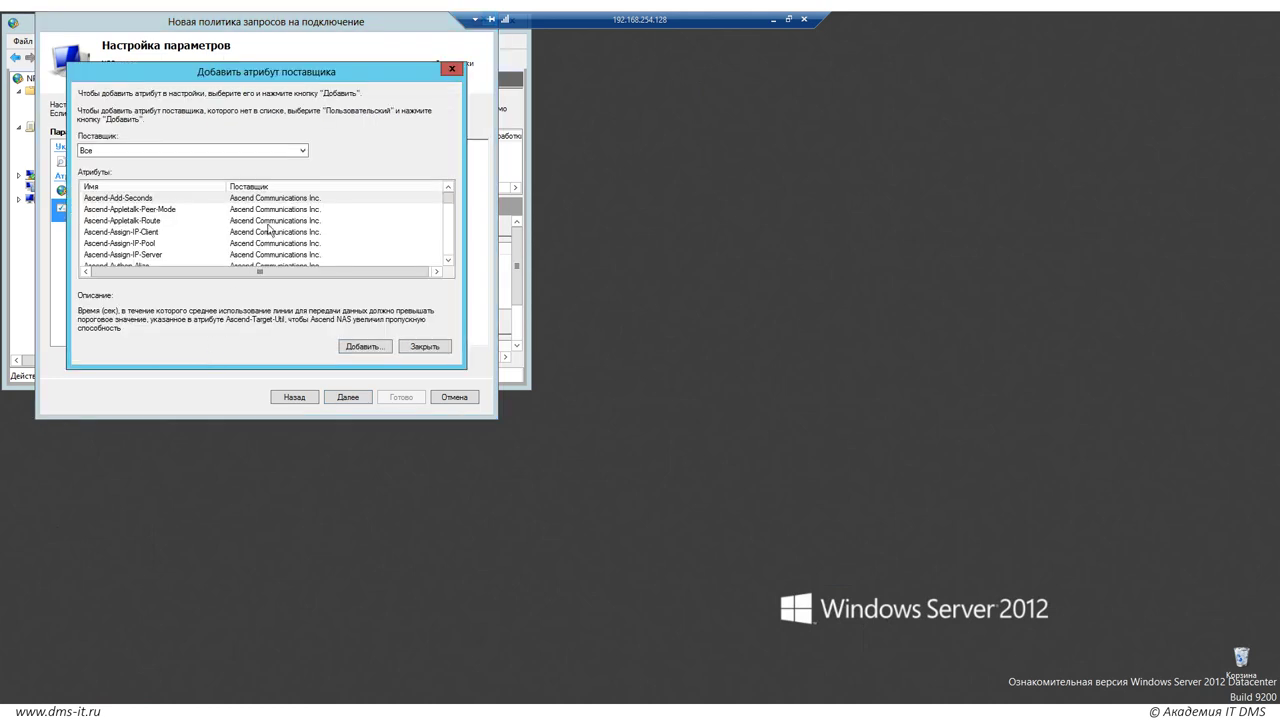
pyautogui.click(304, 154)
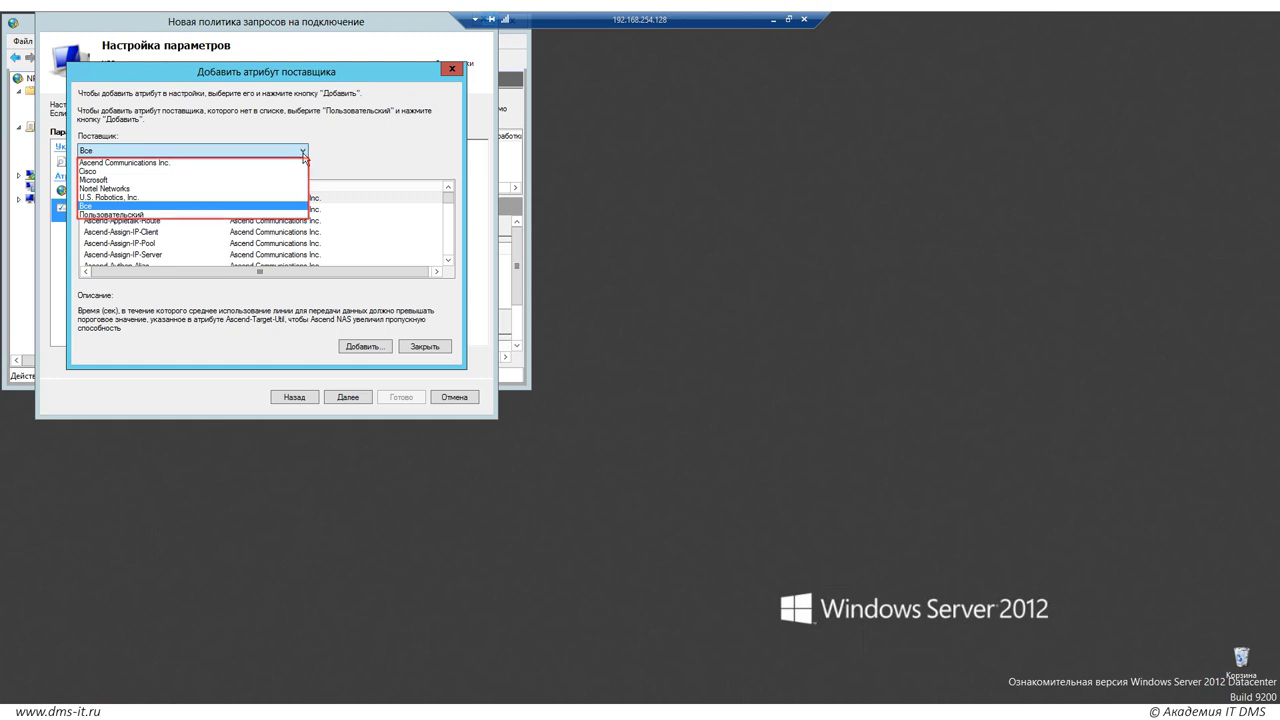
pyautogui.click(251, 171)
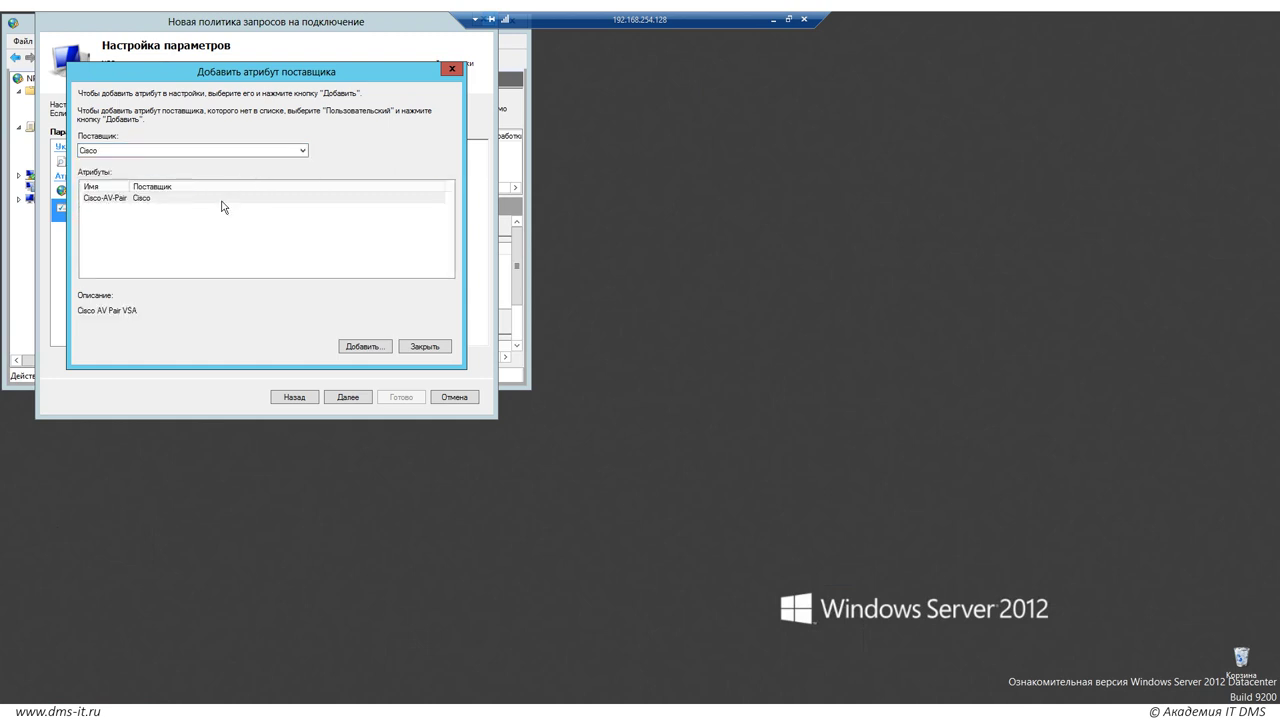
pyautogui.click(248, 198)
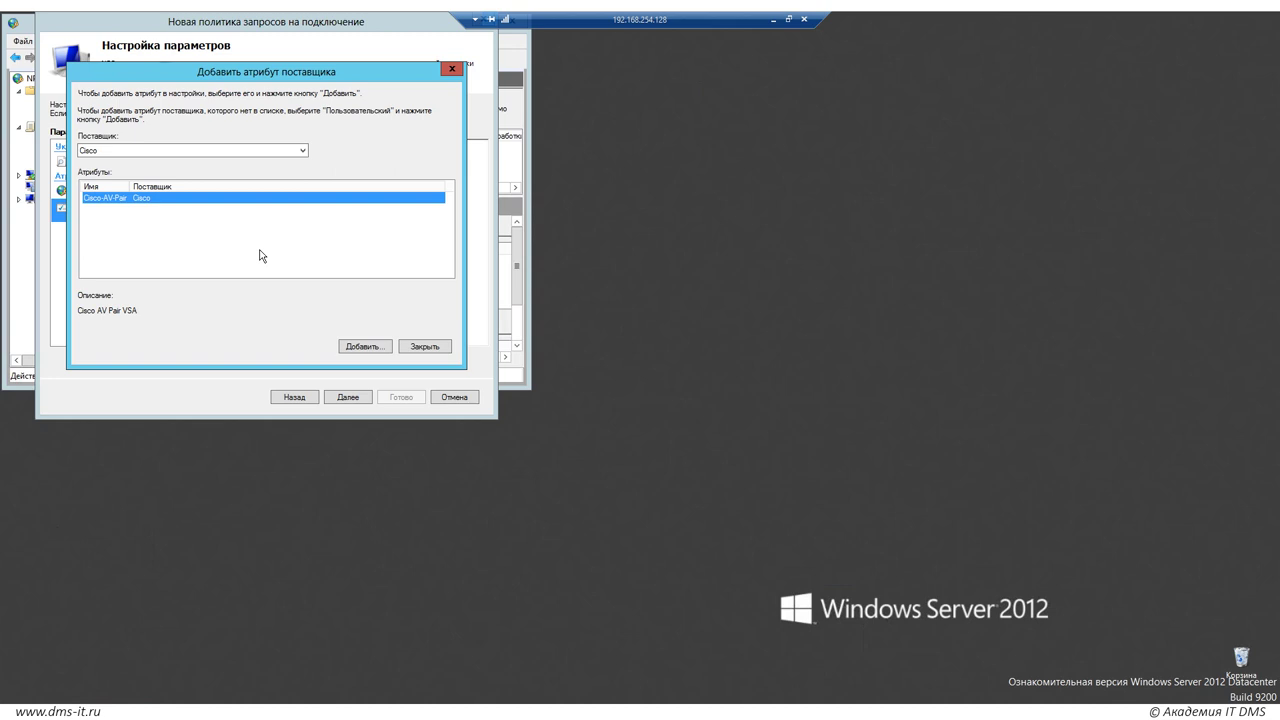
pyautogui.click(356, 346)
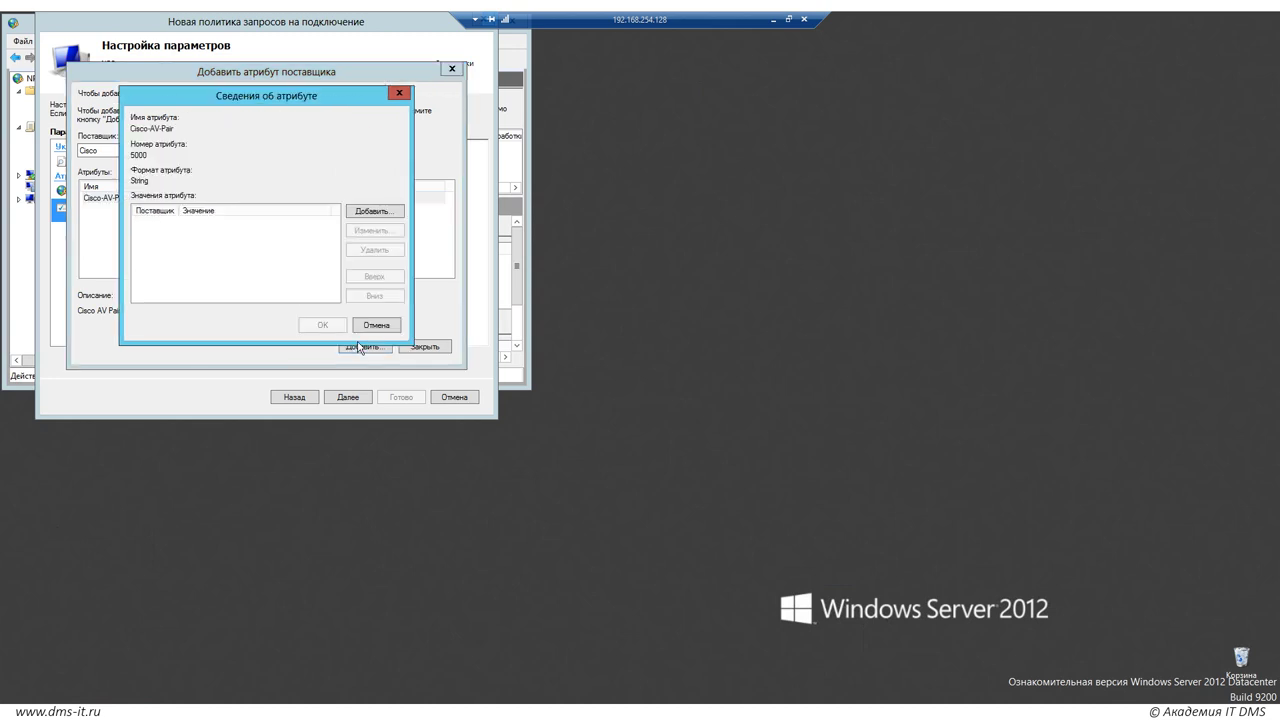
# Add the attribute value ipsec:addr-pool=FLEX_POOL_BUHGALTERS, copying the pool name from EdgeRT1New's "show run | sec pool" output
pyautogui.click(353, 213)
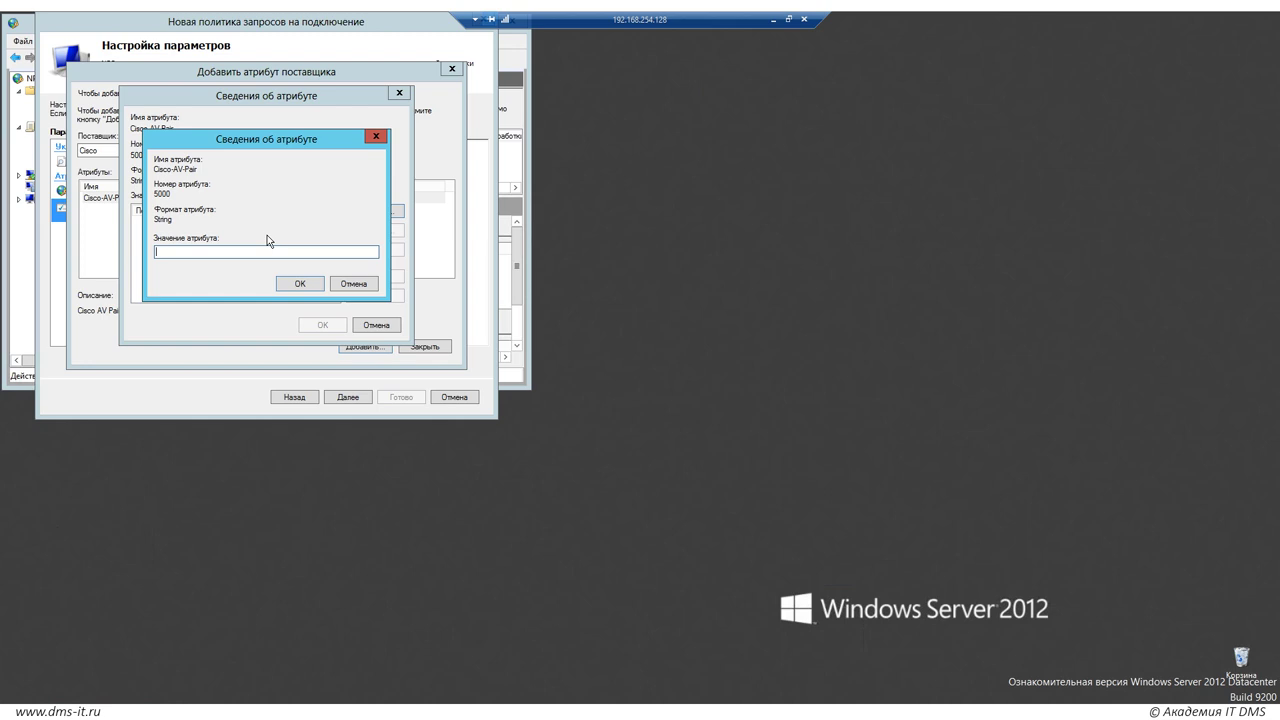
pyautogui.write('ipsec:addr-pool=')
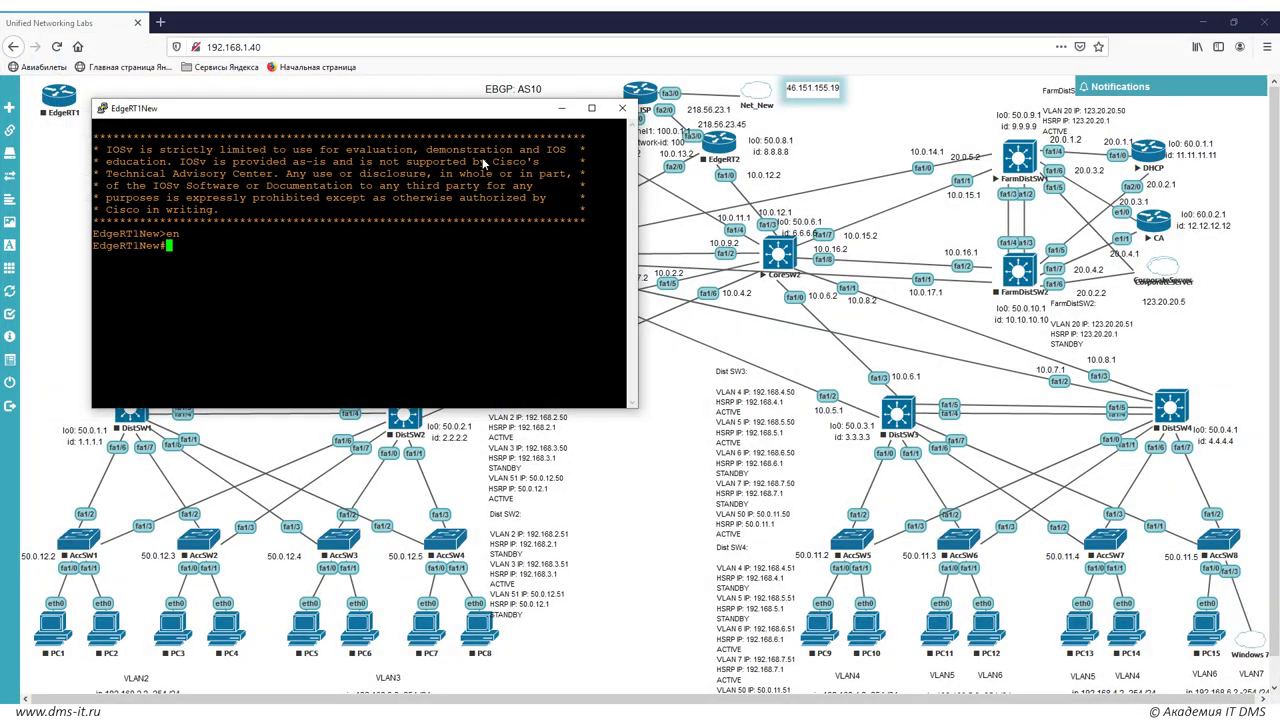
pyautogui.write('show run | sec pool')
pyautogui.press('Return')
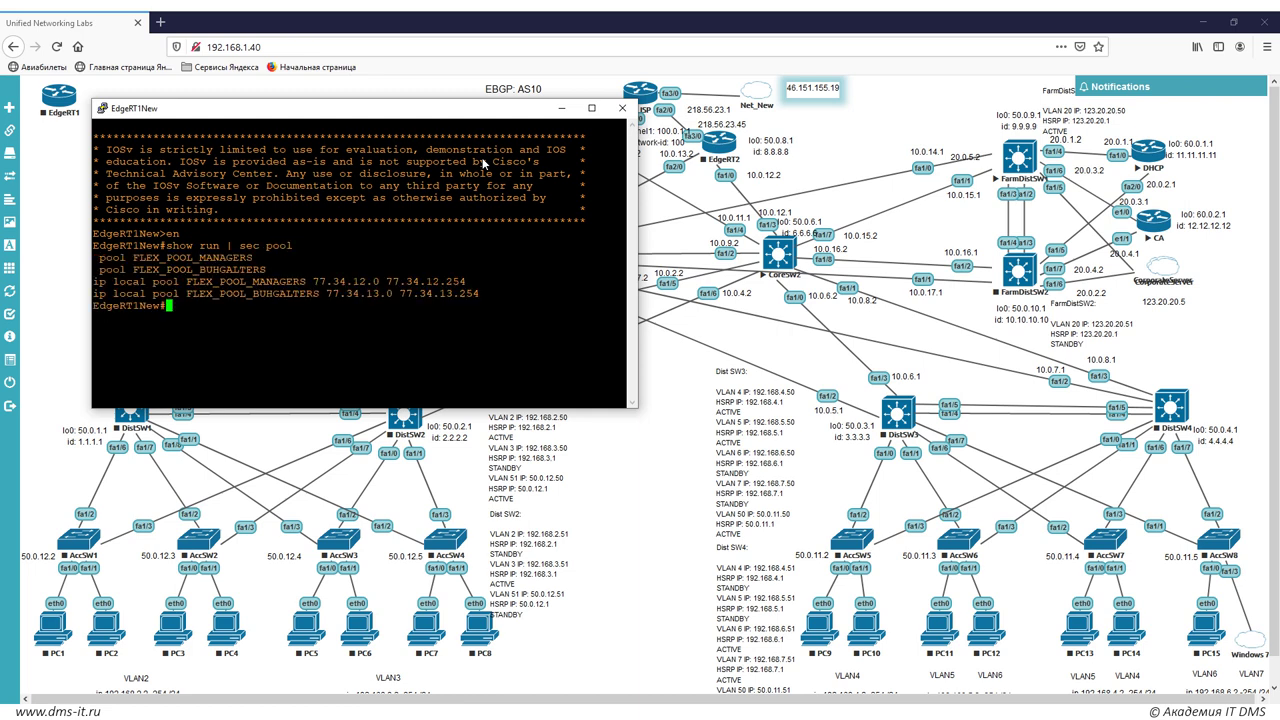
pyautogui.moveTo(184, 294); pyautogui.dragTo(306, 294)
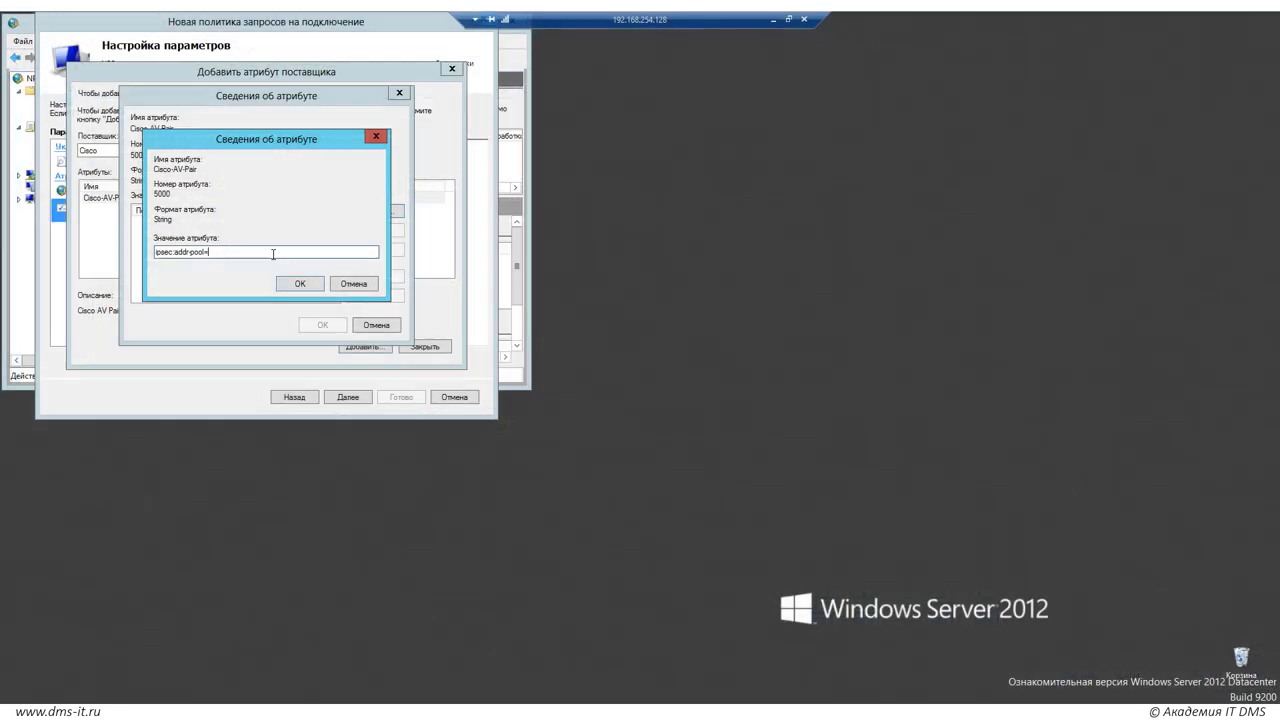
pyautogui.write('FLEX_POOL_BUHGALTERS')
pyautogui.click(301, 287)
pyautogui.click(279, 224)
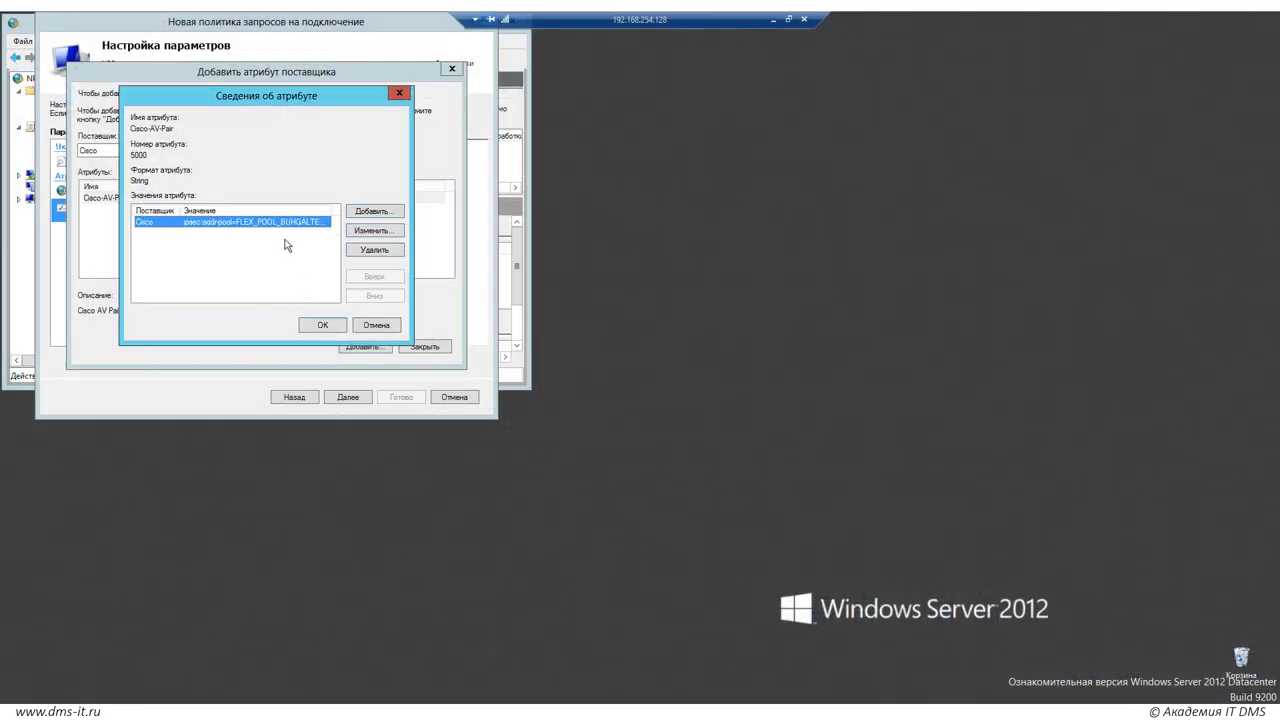
pyautogui.click(286, 240)
# Add the value "ipsec:route-set=access-list SPLIT-BUHGALTERS", copying the list name from EdgeRT1New's "show run | sec acc" output and removing the extra pasted words
pyautogui.click(369, 212)
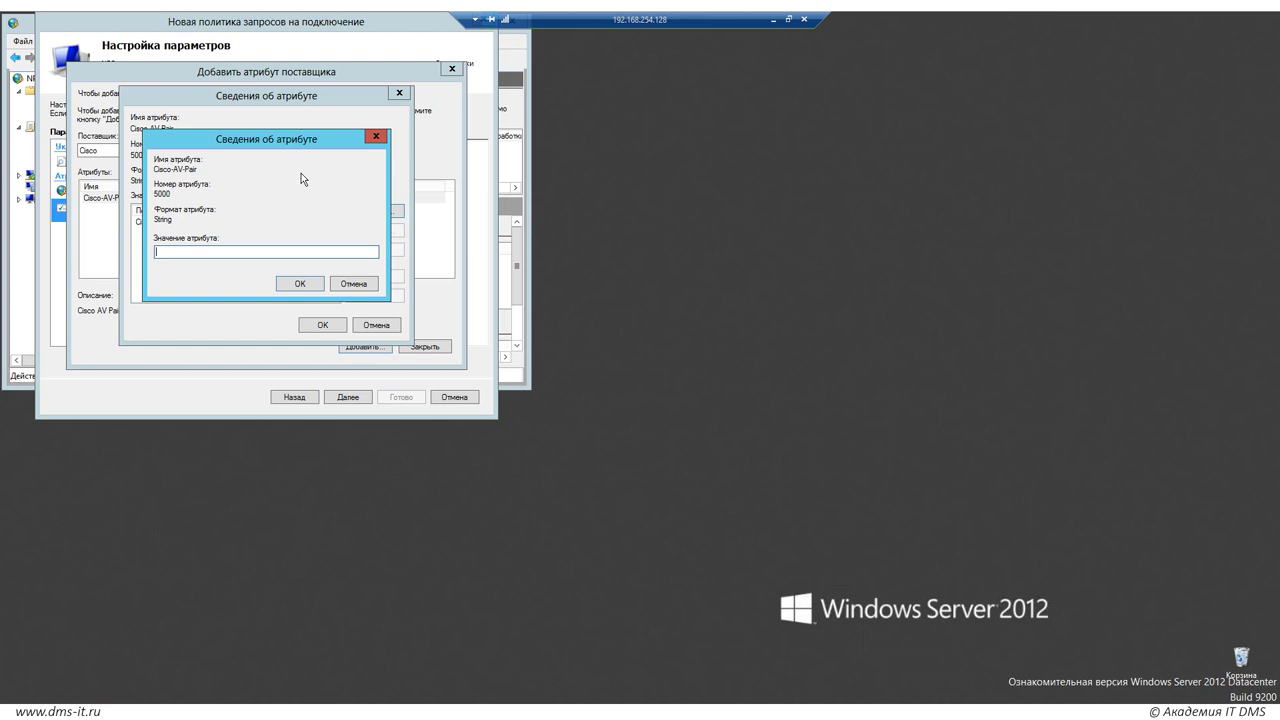
pyautogui.write('ipsec:route-set=access-list')
pyautogui.write('s')
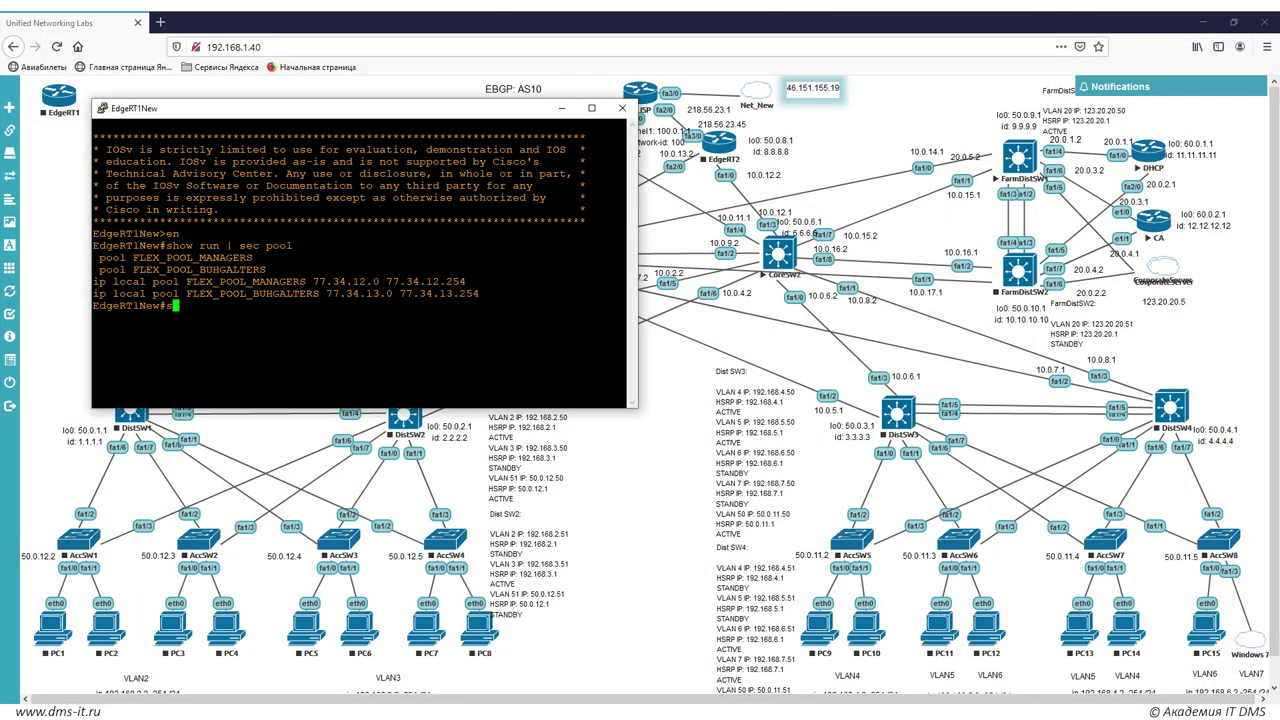
pyautogui.write('how run | sec acc')
pyautogui.press('Return')
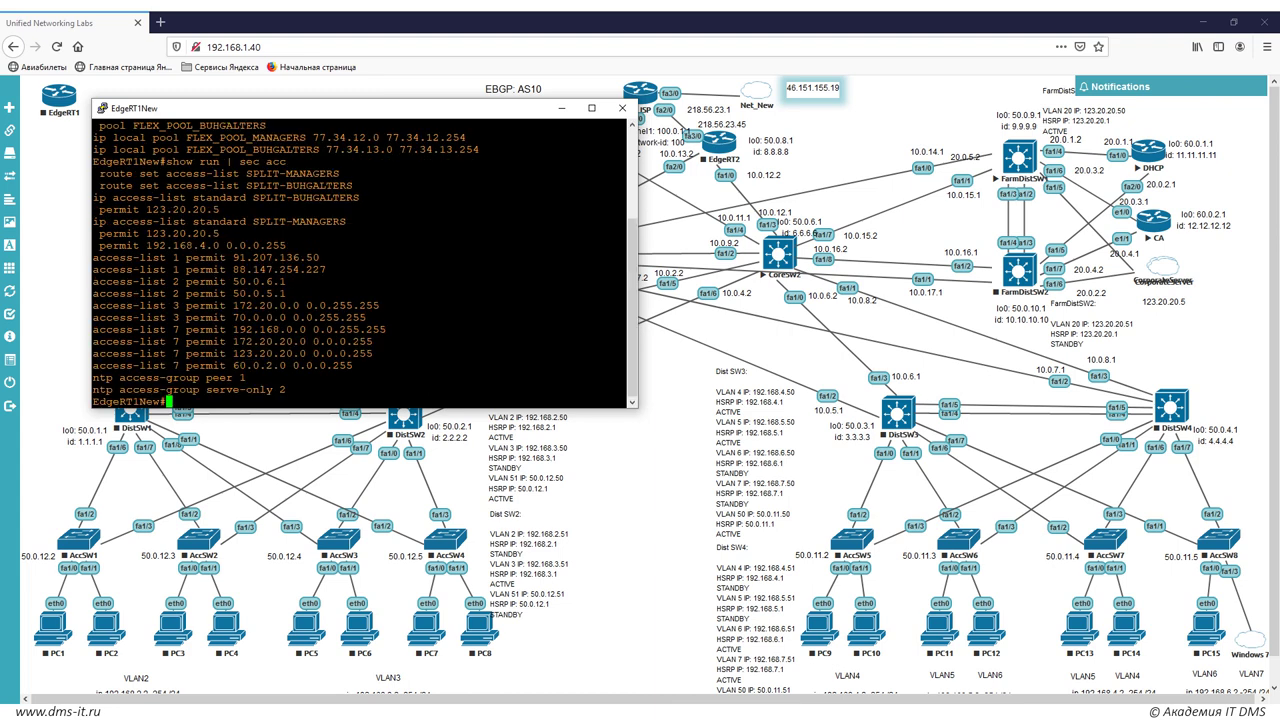
pyautogui.moveTo(253, 197); pyautogui.dragTo(363, 197)
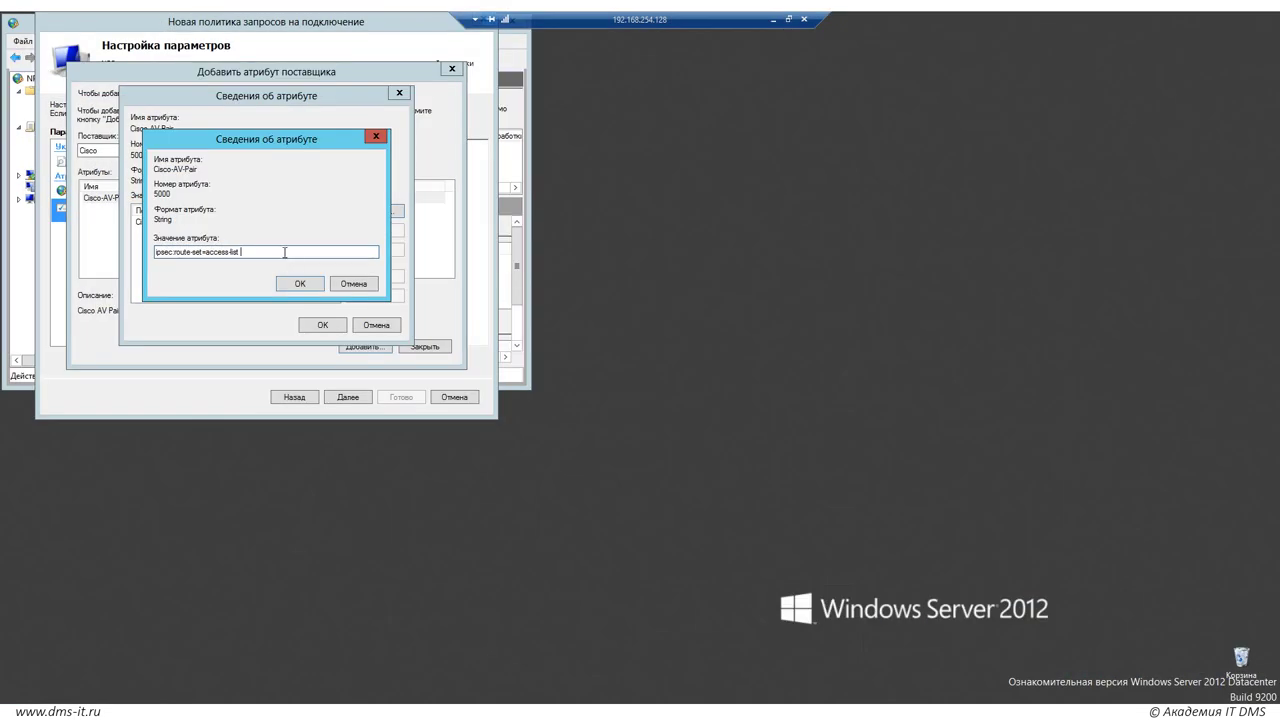
pyautogui.write('ip access-list standard SPLIT-BUHGALTERS')
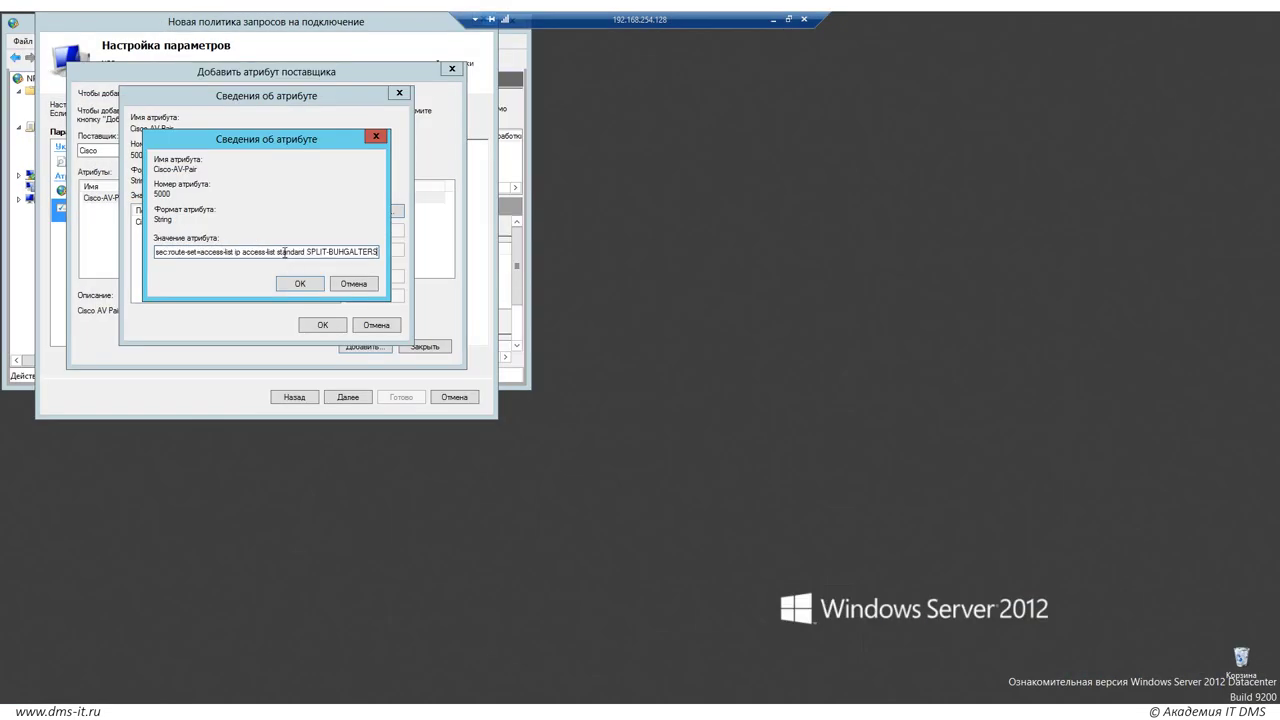
pyautogui.moveTo(236, 251); pyautogui.dragTo(305, 251)
pyautogui.press('BackSpace')
pyautogui.click(305, 283)
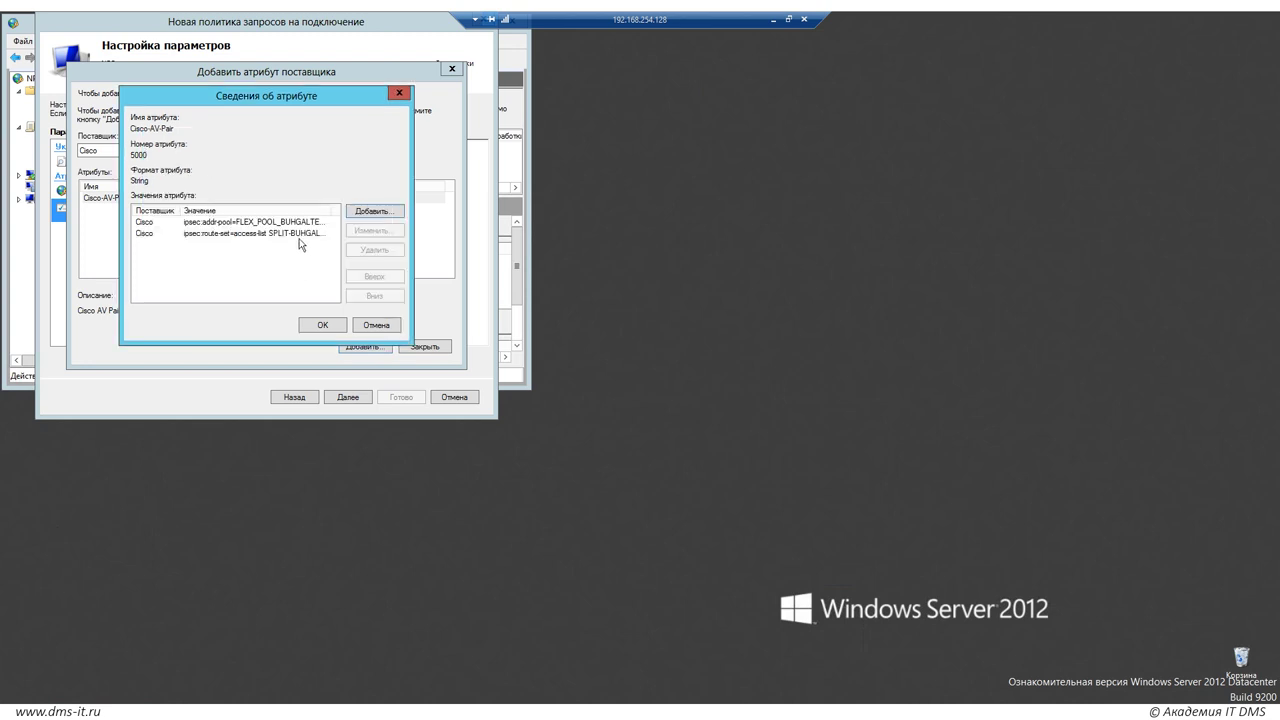
# Confirm both Cisco-AV-Pair values and finish creating the FlexVPN_Buhgalters connection request policy
pyautogui.click(305, 222)
pyautogui.click(305, 233)
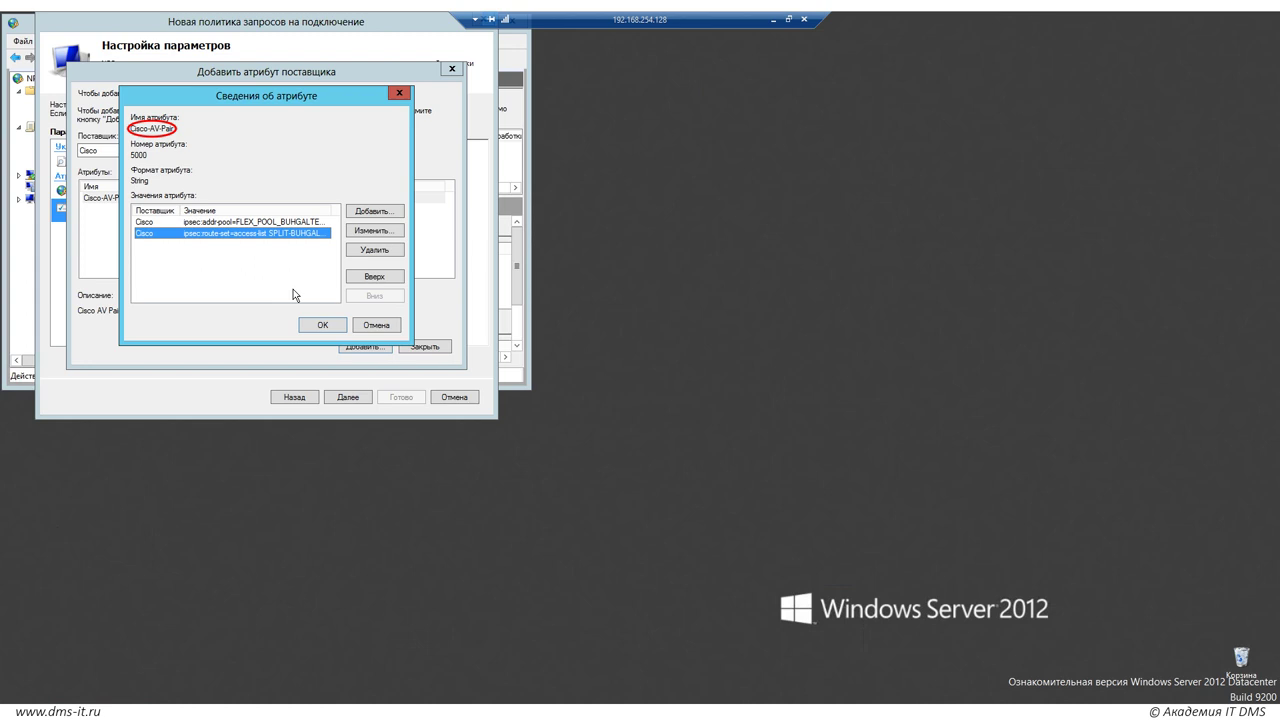
pyautogui.click(312, 326)
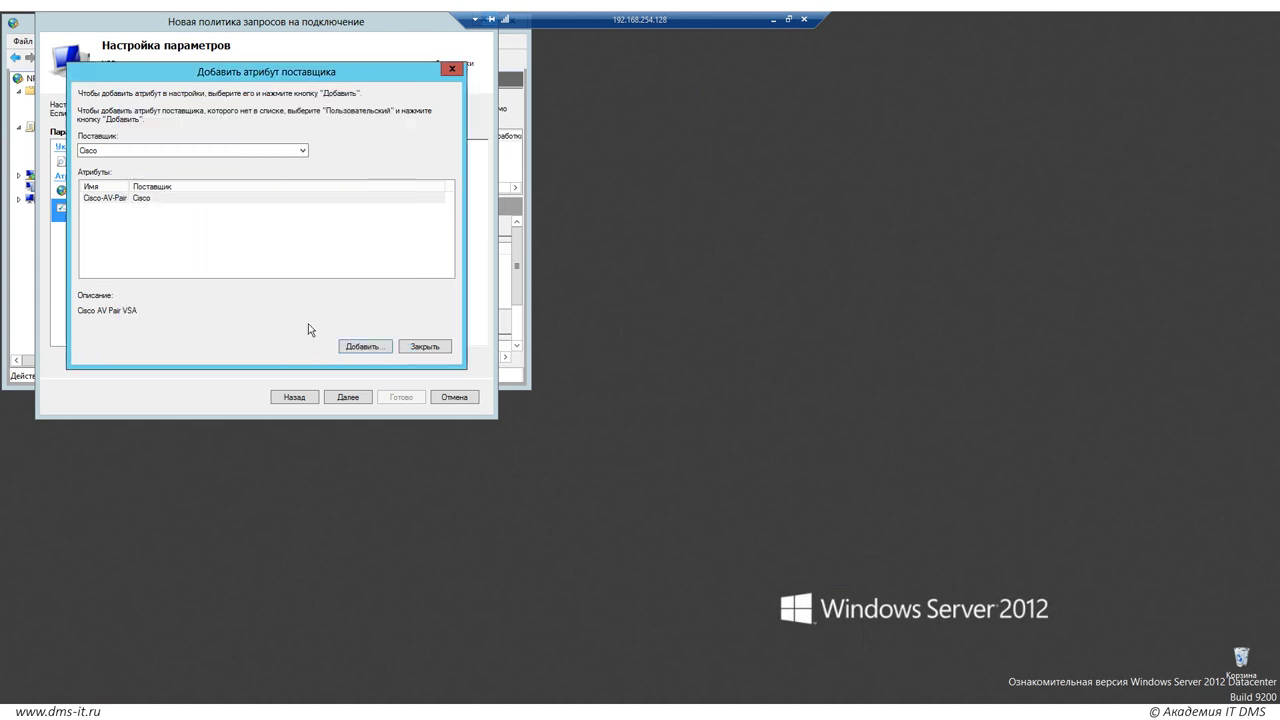
pyautogui.click(132, 198)
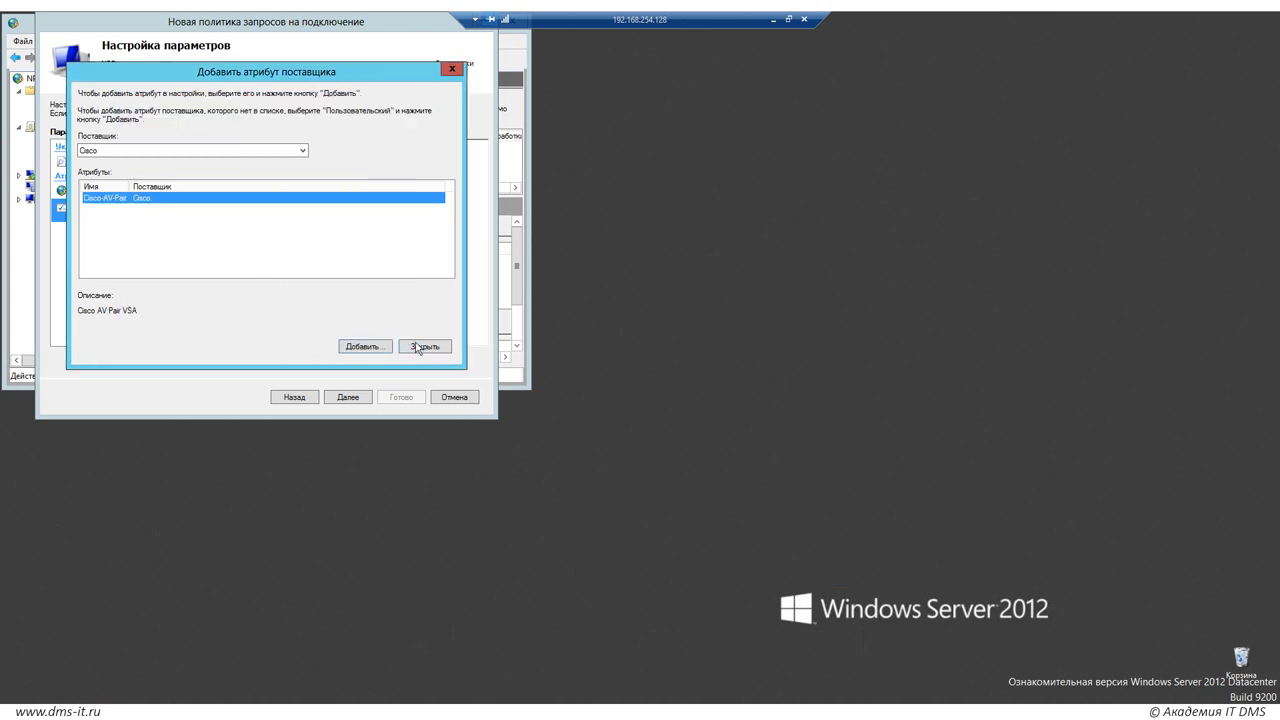
pyautogui.click(424, 346)
pyautogui.click(210, 236)
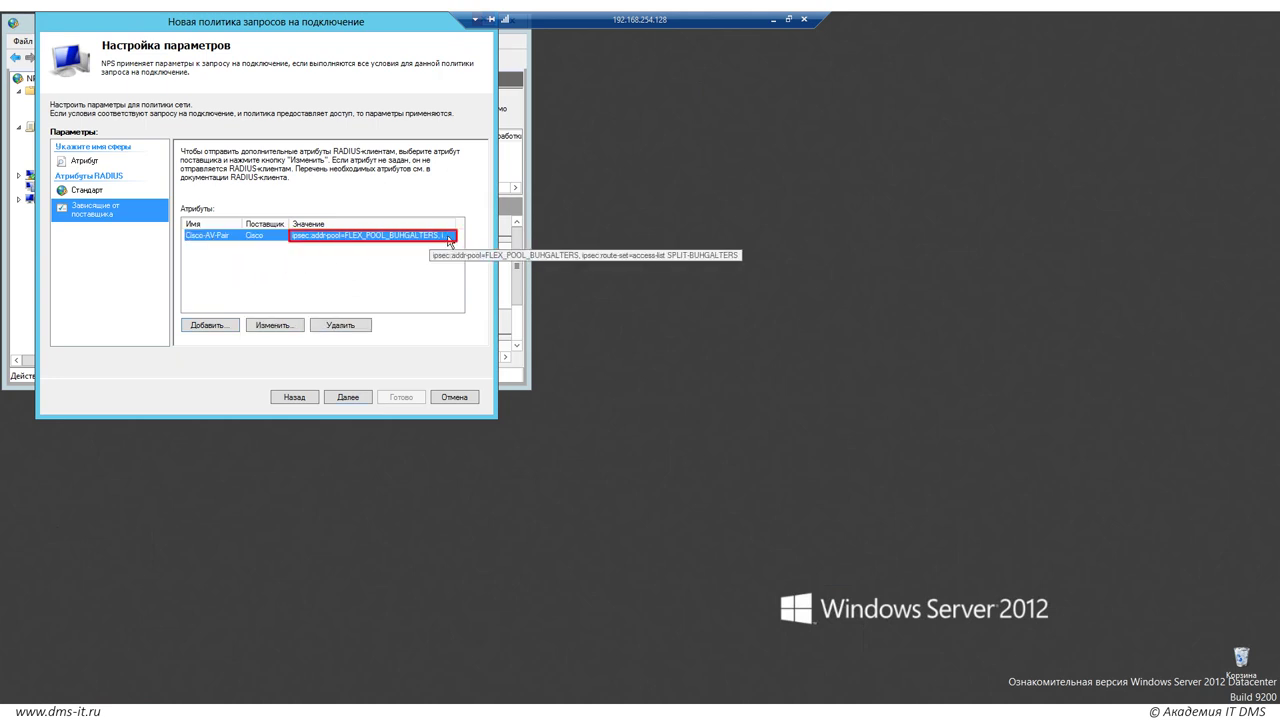
pyautogui.click(349, 398)
pyautogui.click(392, 399)
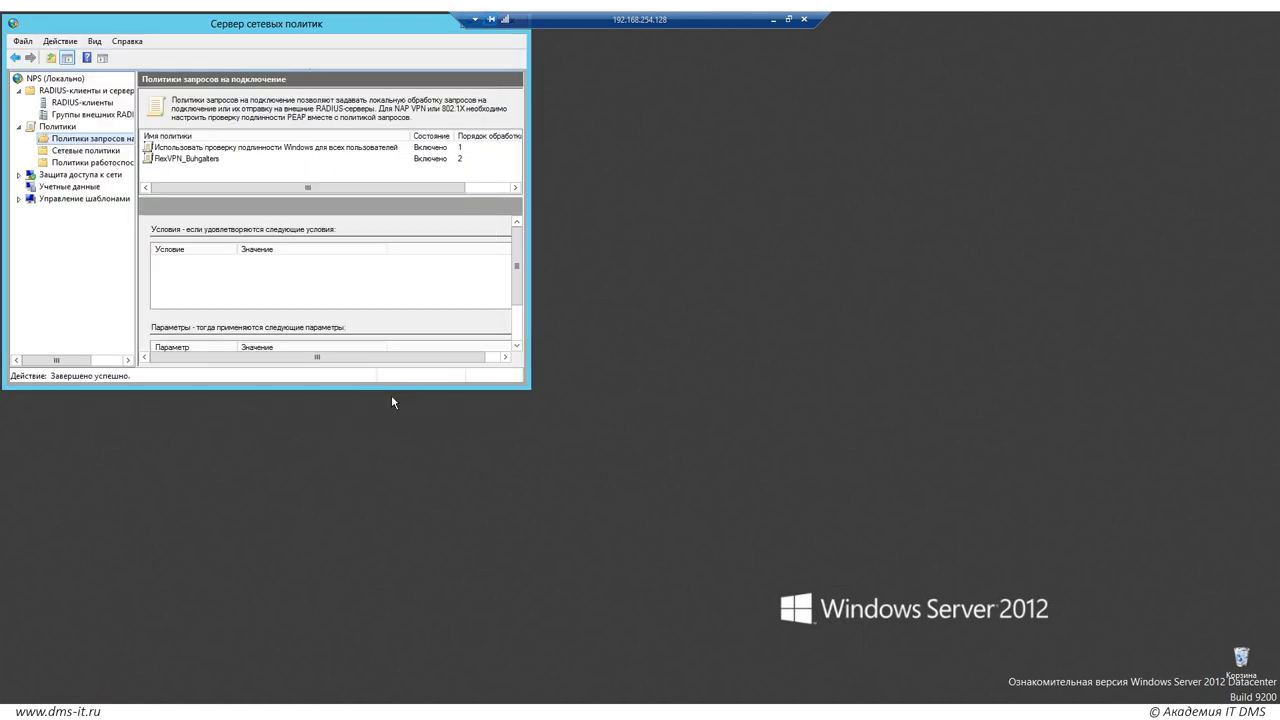
# Compare the Cisco AV Pair attribute table in the FlexVPN server documentation with the FlexVPN_Buhgalters policy's address pool value
pyautogui.click(209, 161)
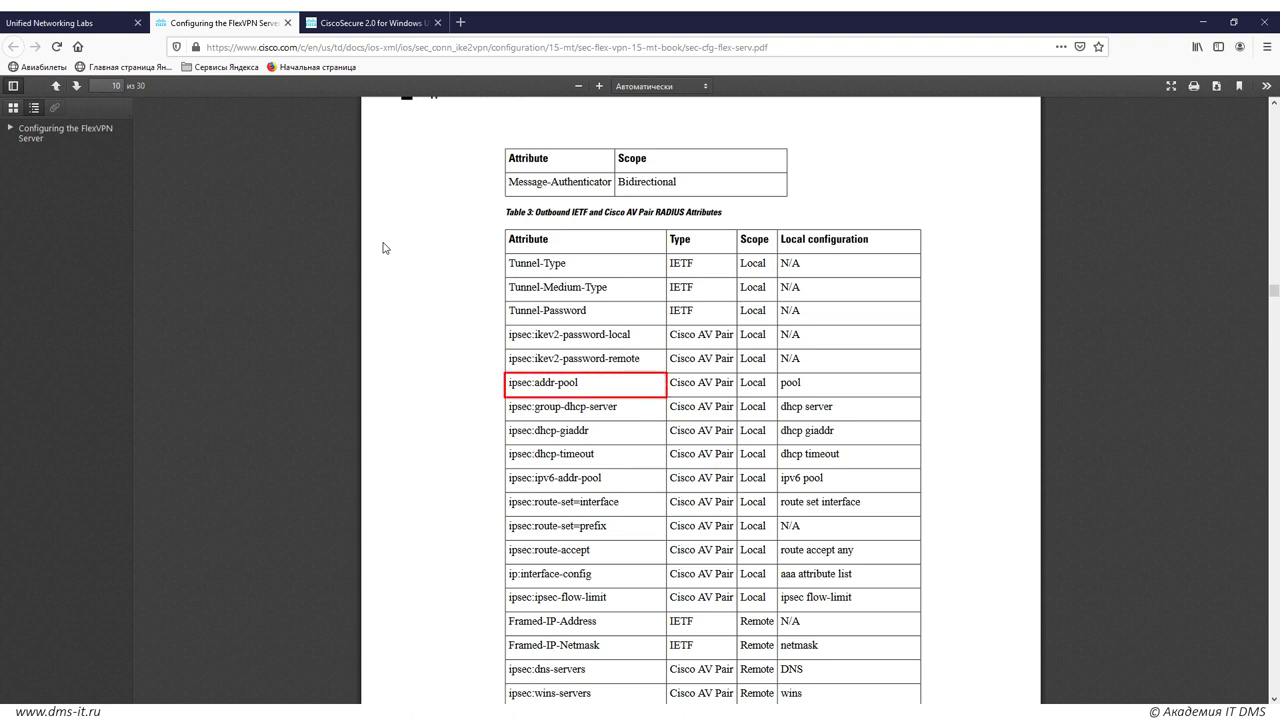
pyautogui.scroll(-3, 603, 314)
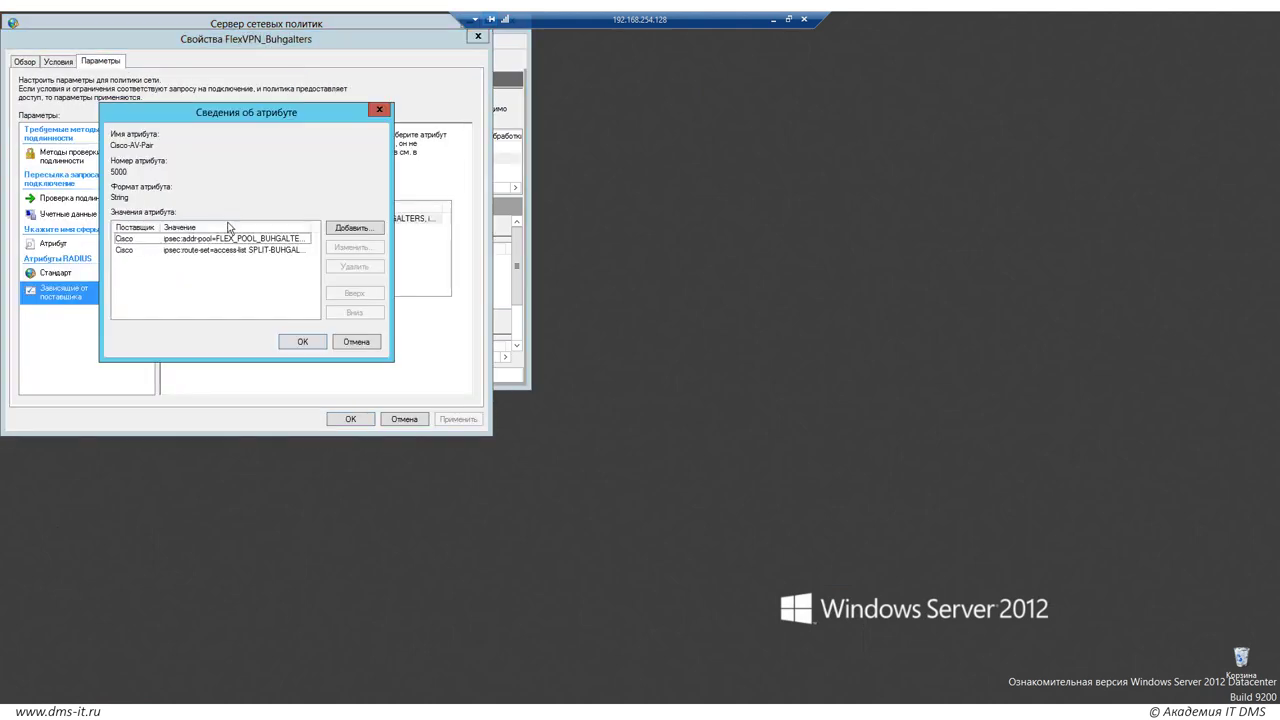
pyautogui.doubleClick(228, 238)
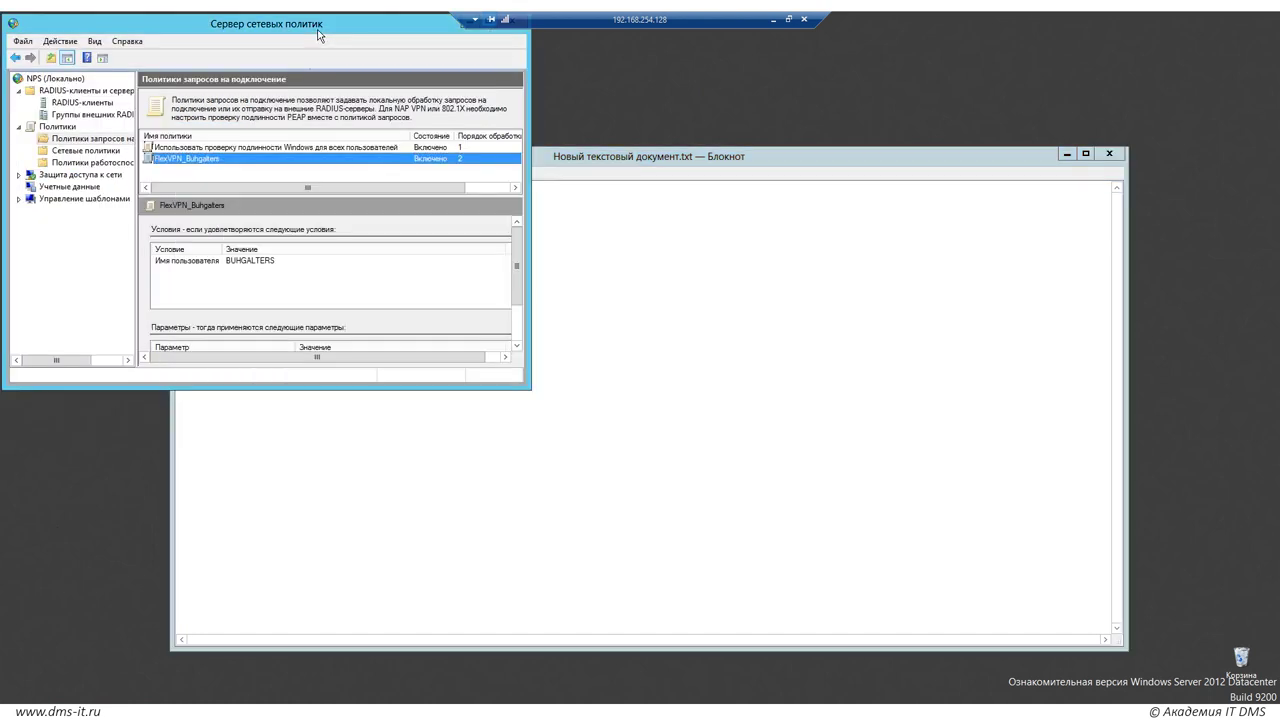
# Duplicate the FlexVPN_Buhgalters policy and change the copy's policy name to FlexVPN_Managers
pyautogui.rightClick(203, 166)
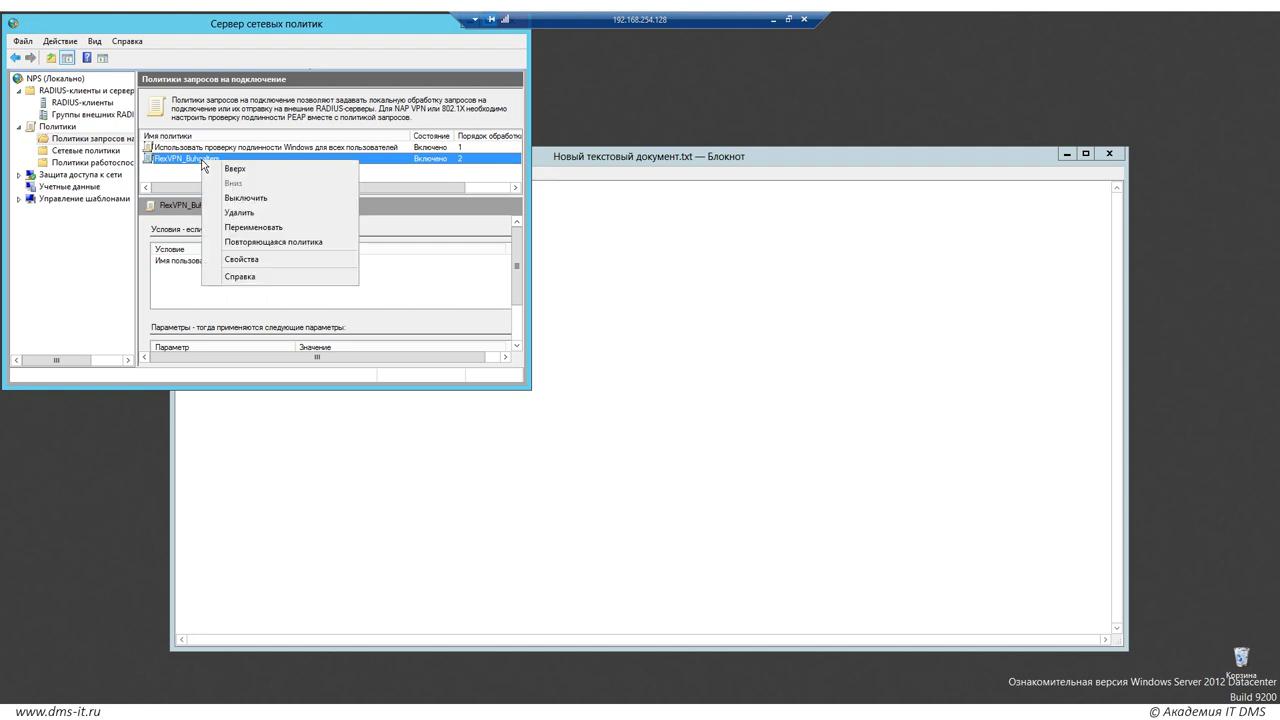
pyautogui.click(337, 246)
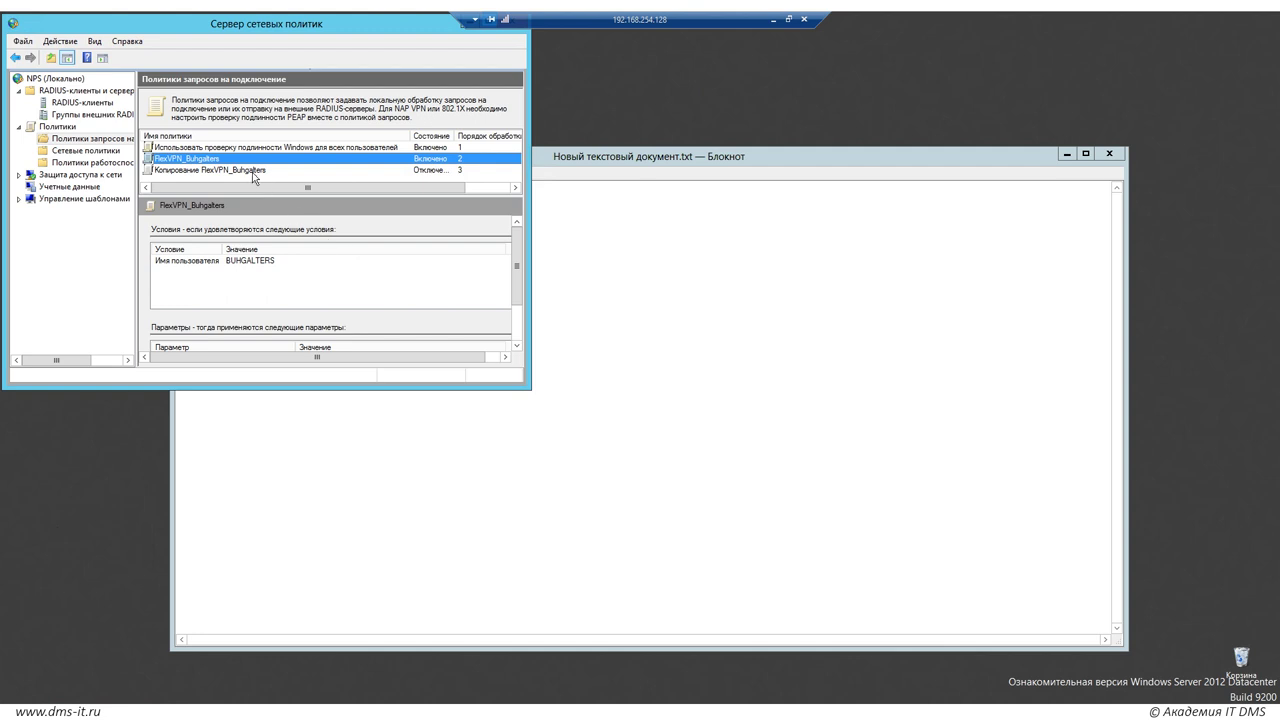
pyautogui.click(252, 172)
pyautogui.doubleClick(266, 173)
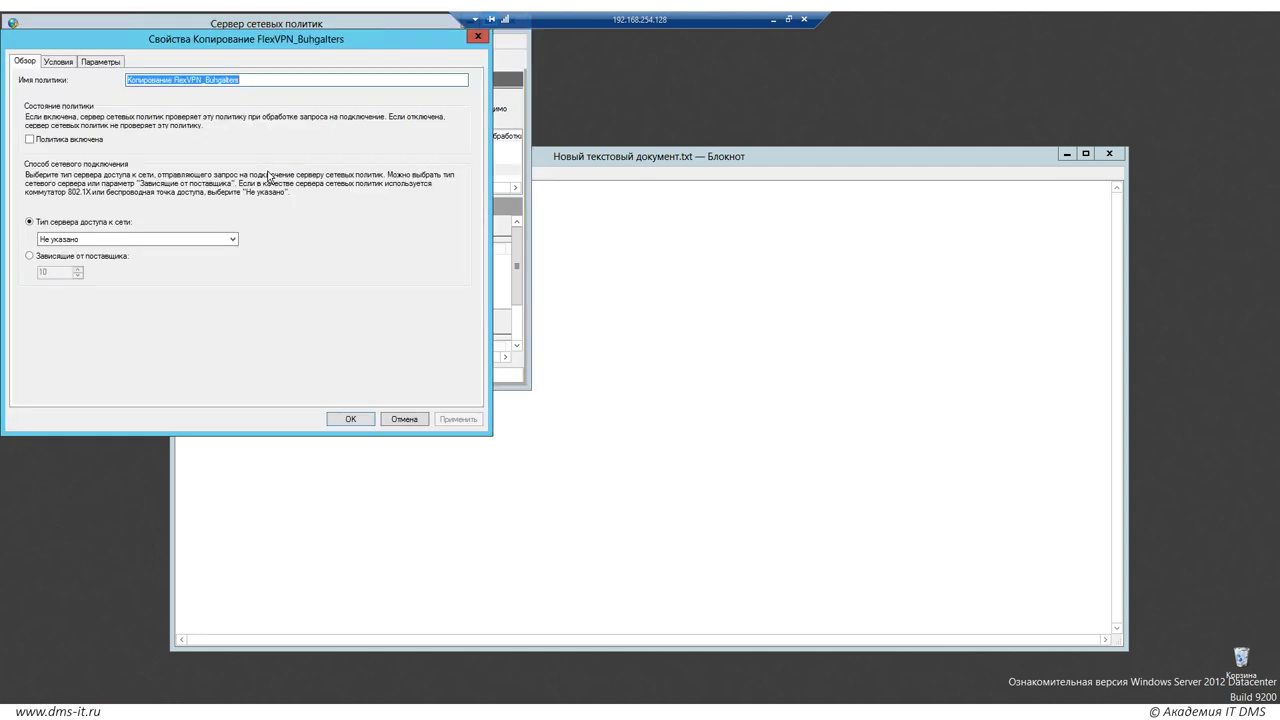
pyautogui.moveTo(174, 79); pyautogui.dragTo(102, 80)
pyautogui.press('Delete')
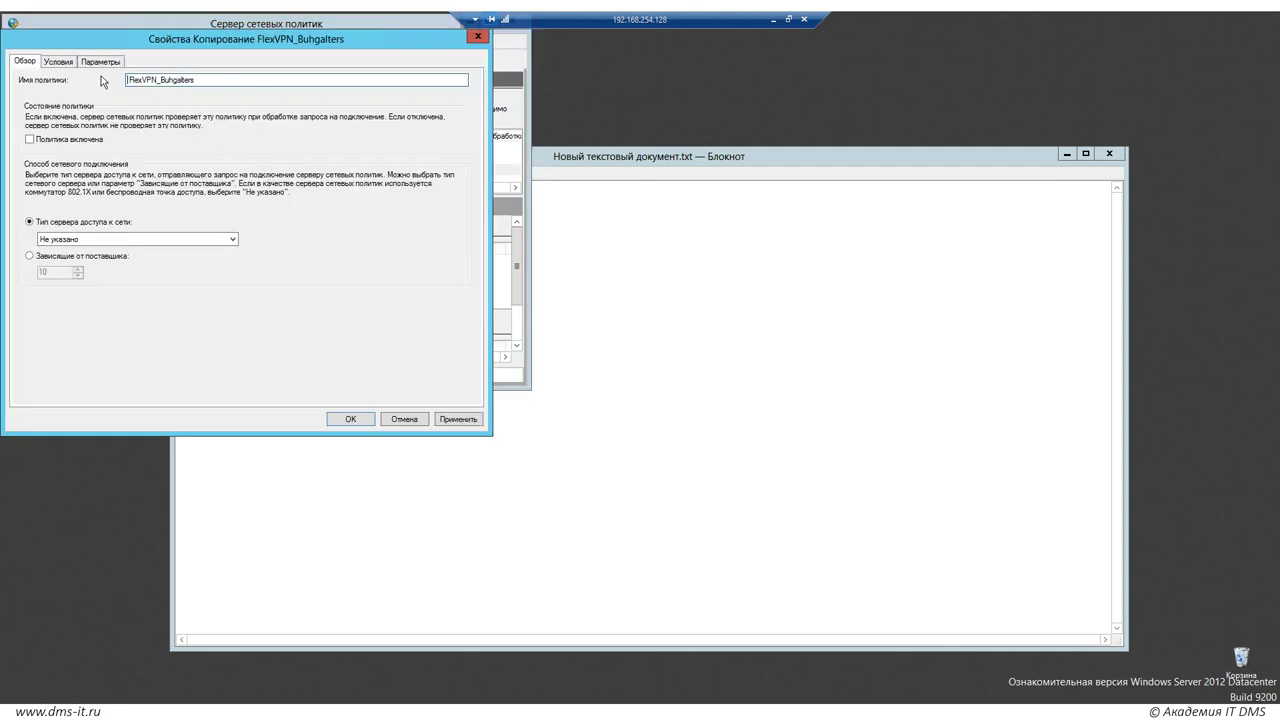
pyautogui.moveTo(193, 80); pyautogui.dragTo(158, 80)
pyautogui.write('Managers')
# Set the duplicated policy's User Name condition to MANAGERS
pyautogui.click(57, 62)
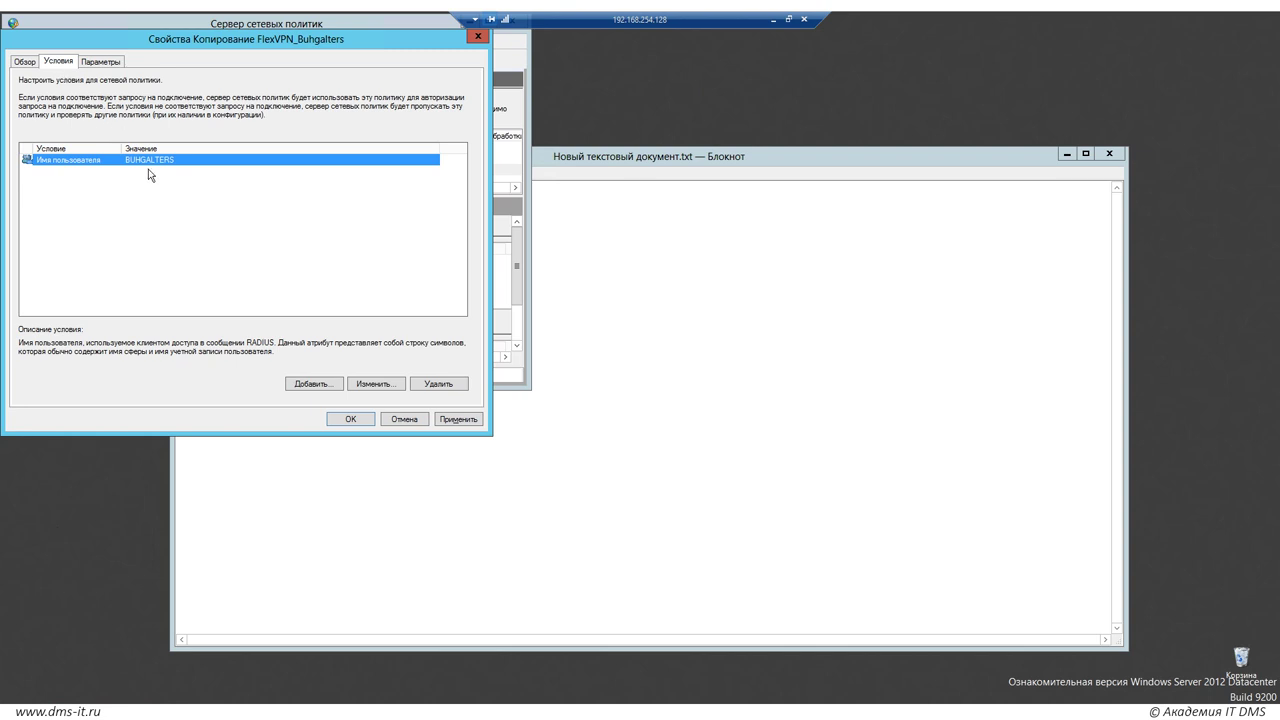
pyautogui.click(371, 383)
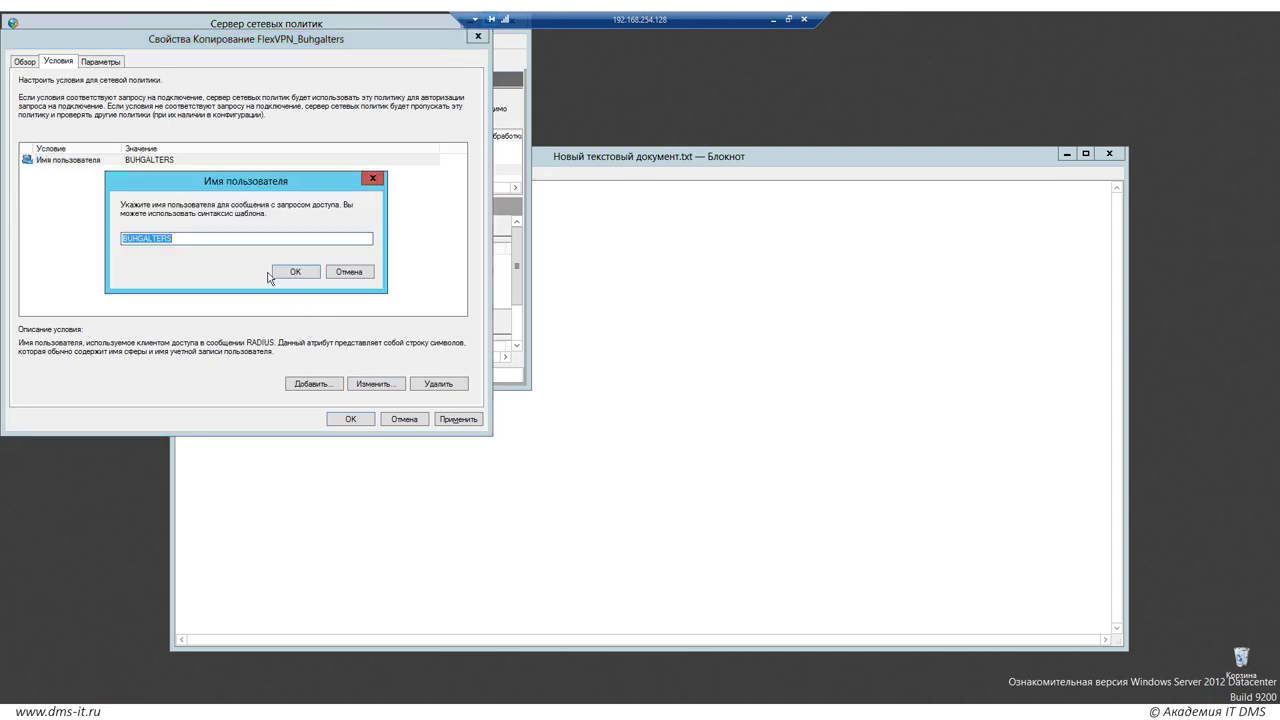
pyautogui.write('MANAGERS')
pyautogui.click(295, 271)
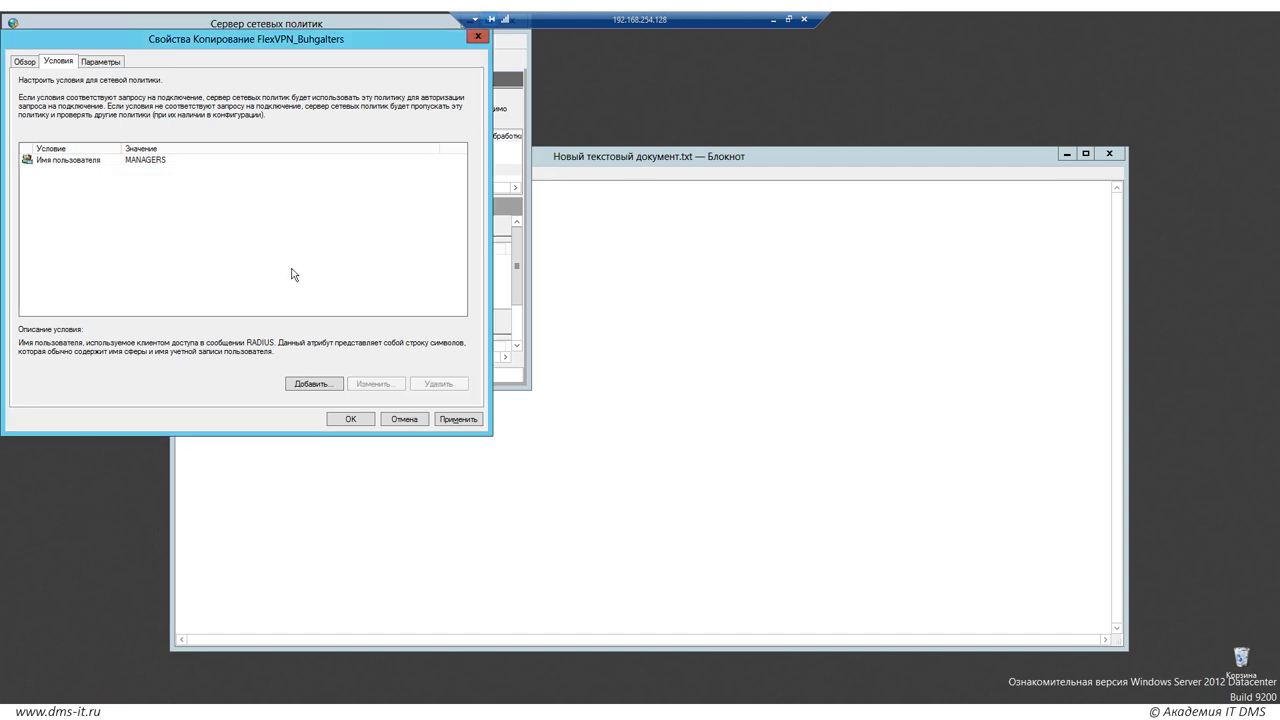
pyautogui.click(143, 161)
# Change the copied policy's Cisco-AV-Pair address pool value to ipsec:addr-pool=FLEX_POOL_MANAGERS, taking the pool name from the EdgeRT1New console
pyautogui.click(102, 62)
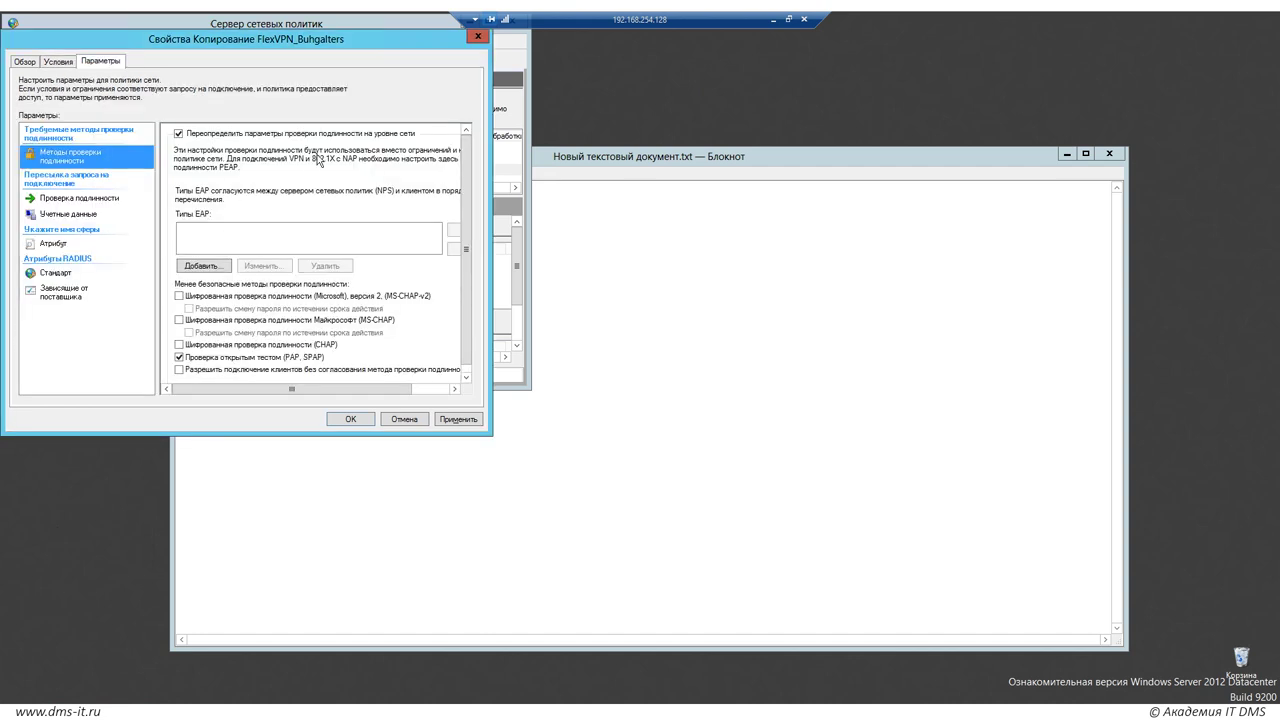
pyautogui.click(151, 296)
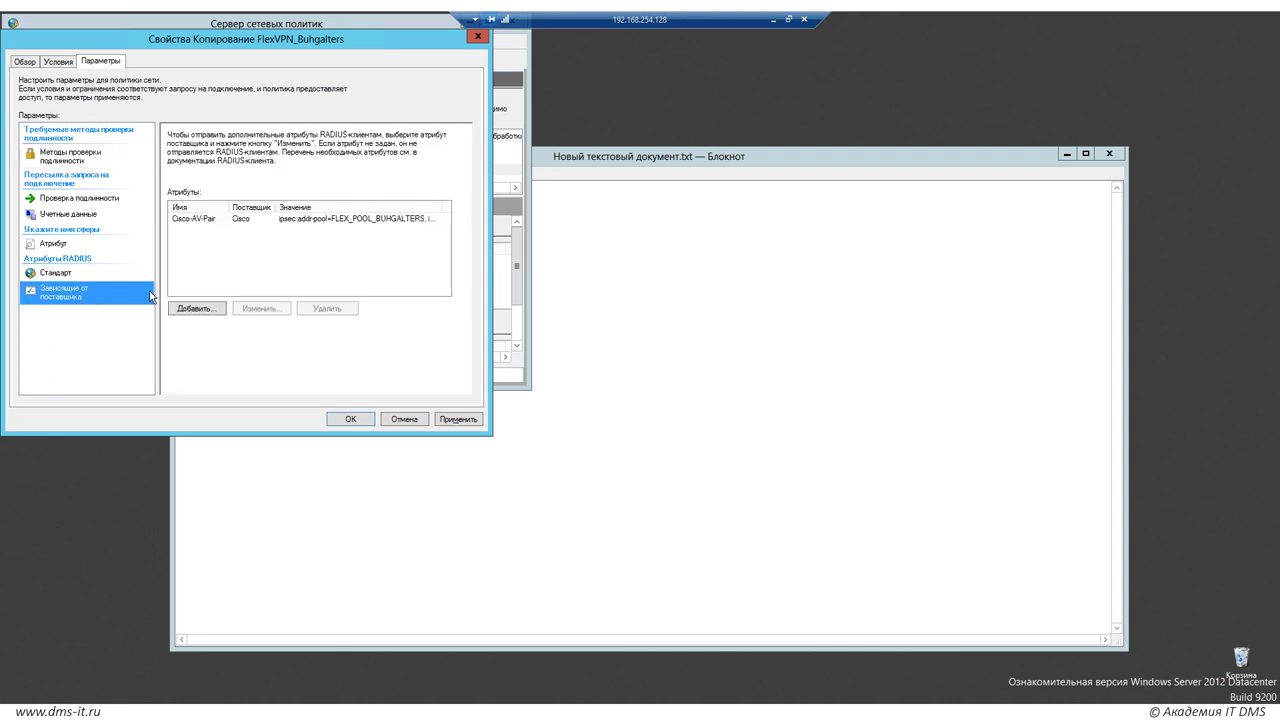
pyautogui.doubleClick(295, 218)
pyautogui.click(243, 238)
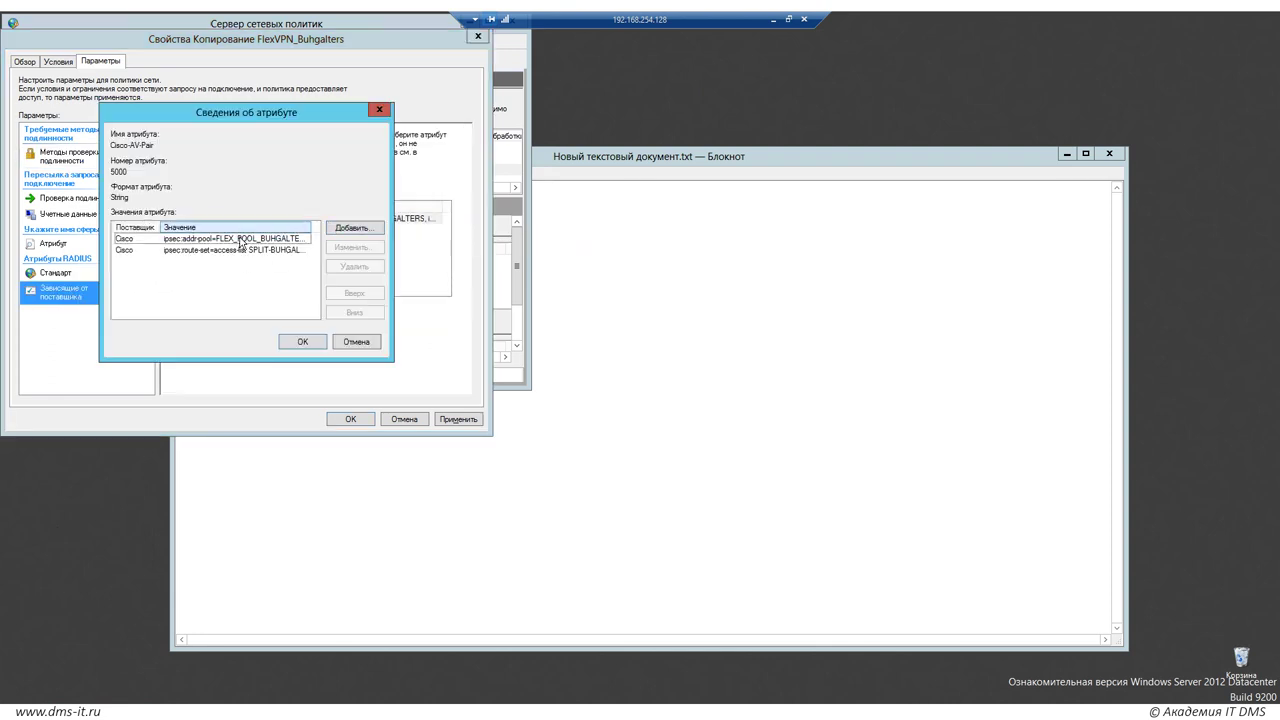
pyautogui.click(337, 251)
pyautogui.click(285, 268)
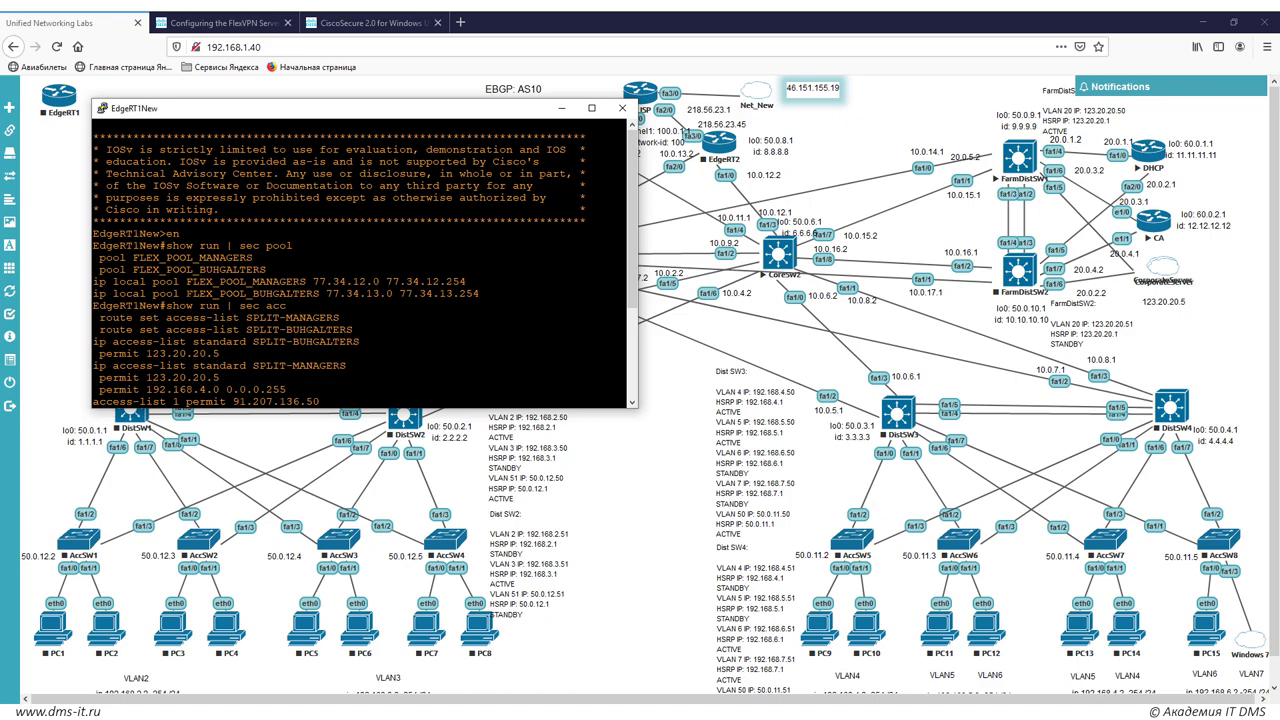
pyautogui.moveTo(186, 281); pyautogui.dragTo(306, 281)
pyautogui.hotkey('ctrl', 'c')
pyautogui.click(306, 281)
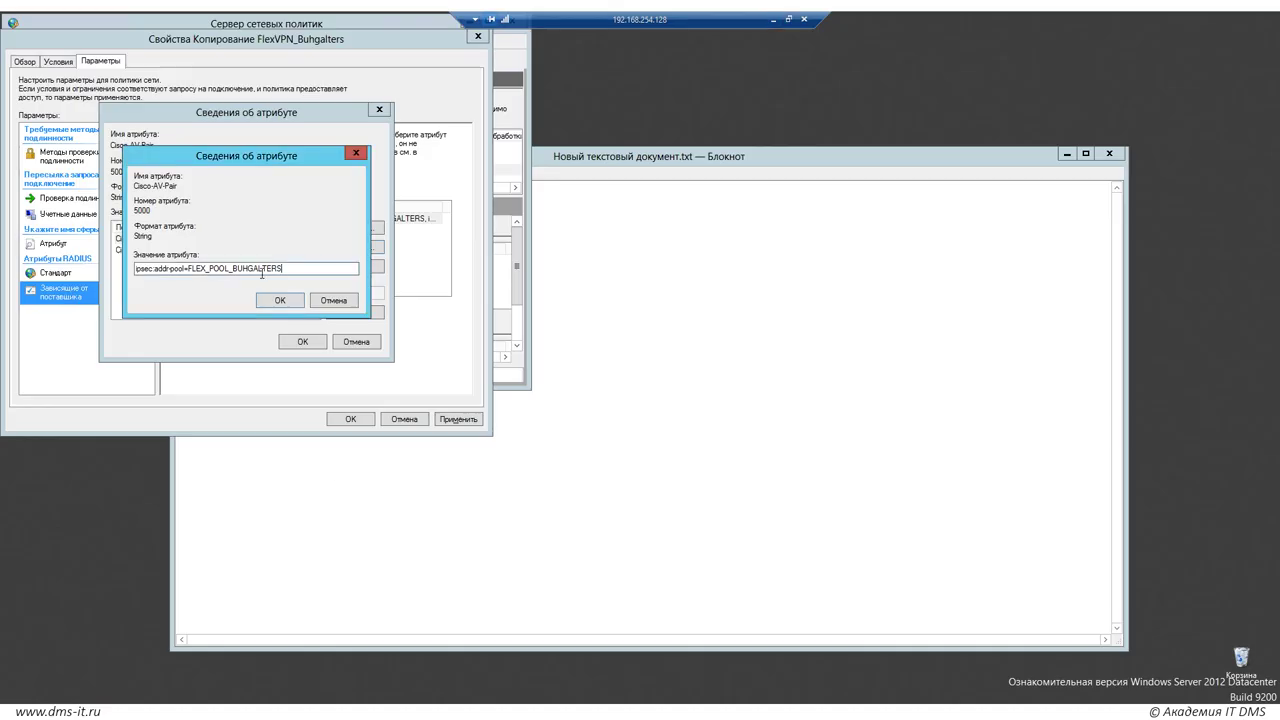
pyautogui.moveTo(282, 268); pyautogui.dragTo(187, 268)
pyautogui.hotkey('ctrl', 'v')
pyautogui.click(276, 300)
# Change the second Cisco-AV-Pair value to ipsec:route-set=access-list SPLIT-MANAGERS, using the access-list name from the EdgeRT1New console
pyautogui.click(289, 250)
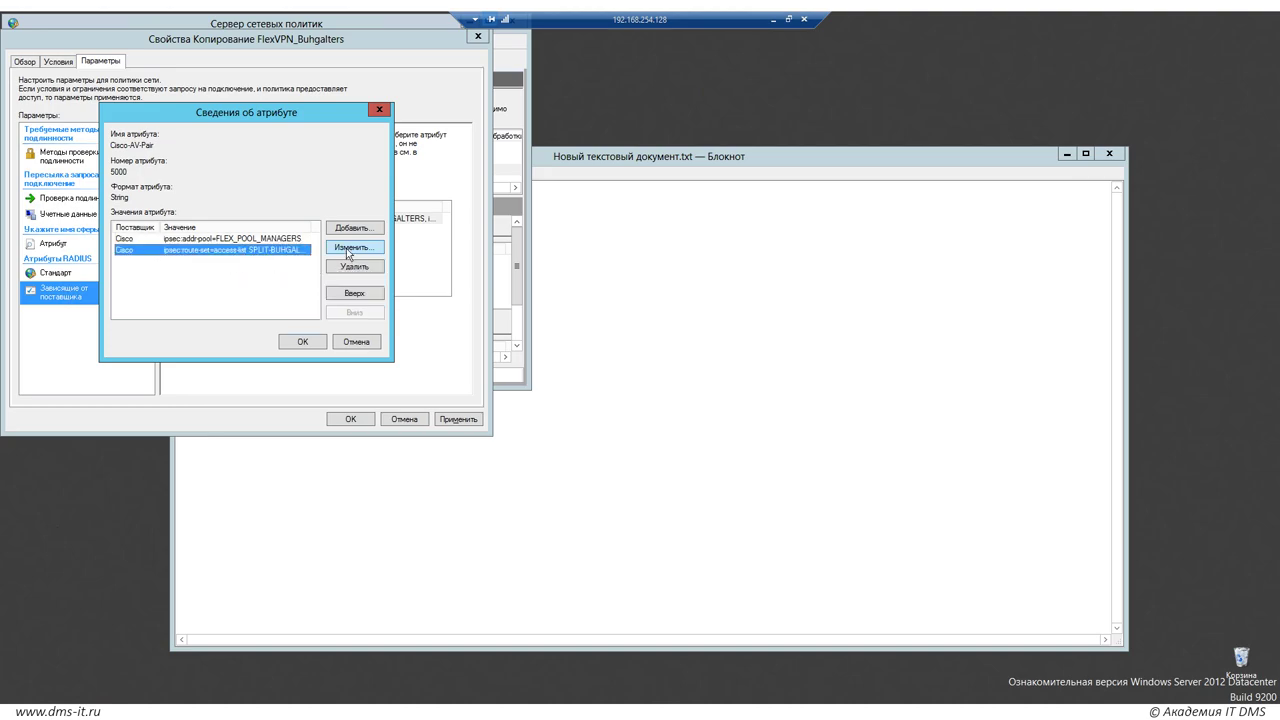
pyautogui.click(348, 250)
pyautogui.moveTo(294, 268); pyautogui.dragTo(222, 265)
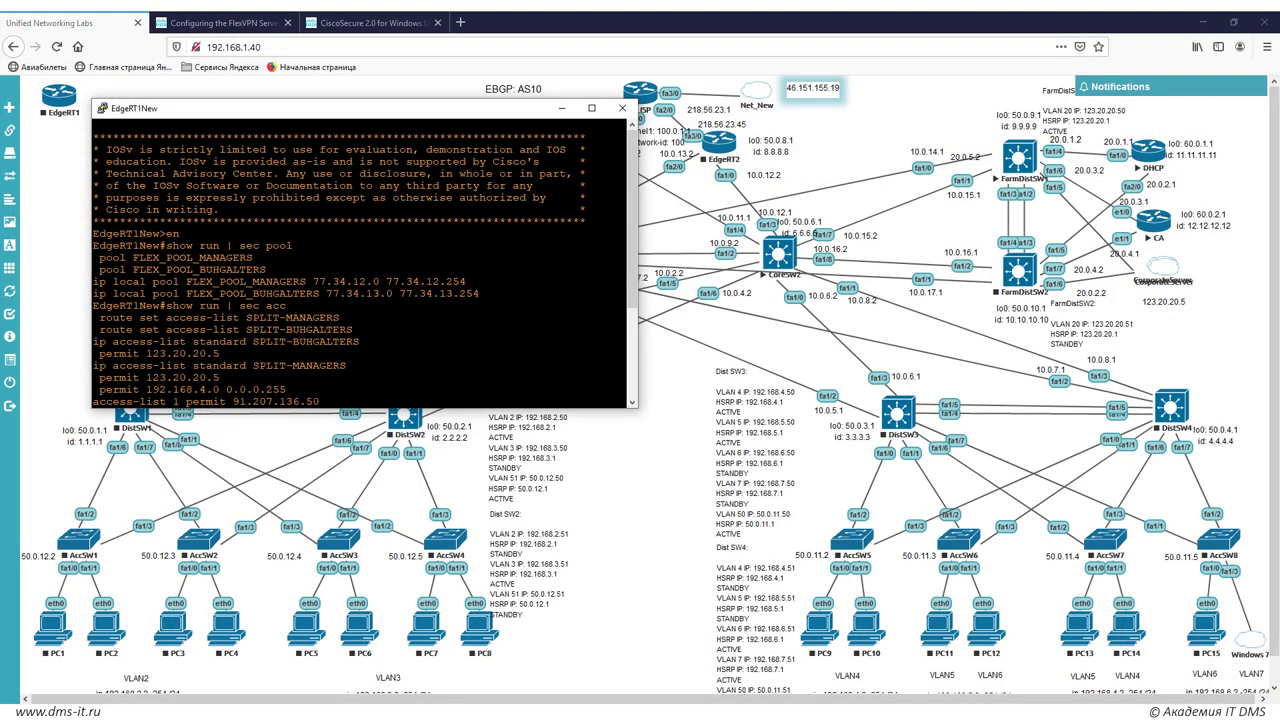
pyautogui.moveTo(253, 365); pyautogui.dragTo(348, 365)
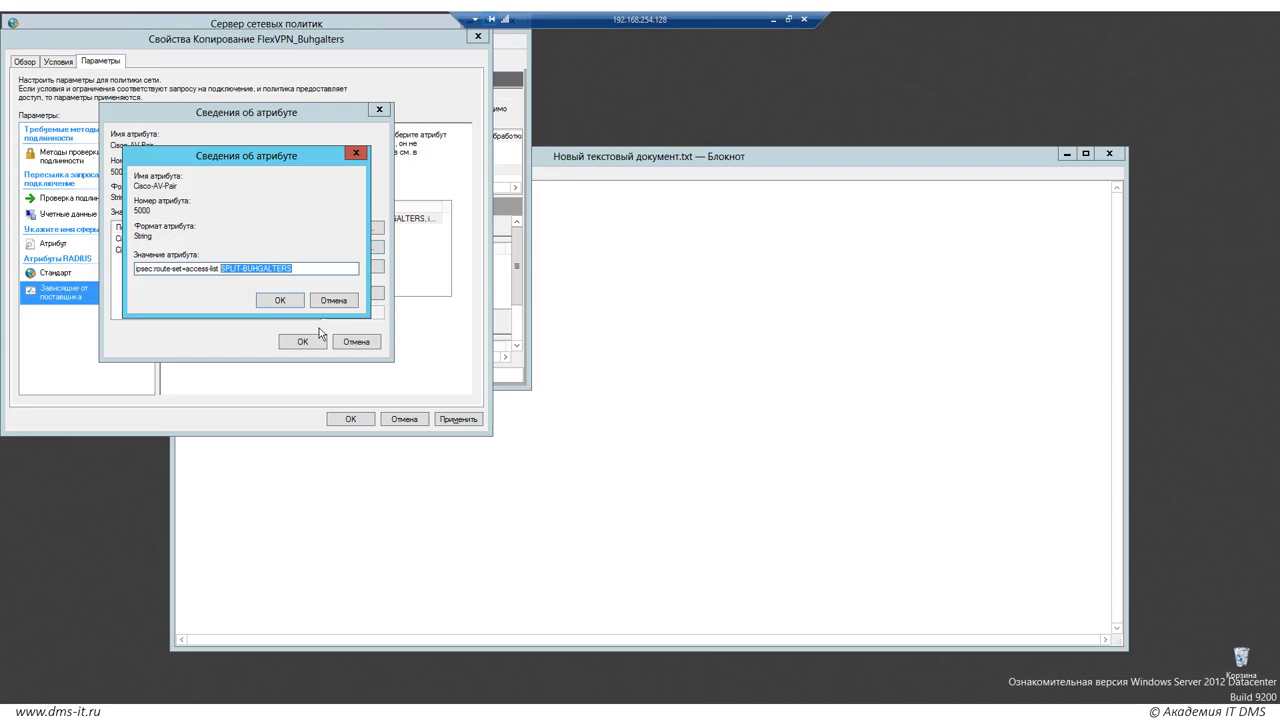
pyautogui.write('SPLIT-MANAGERS')
pyautogui.press('Return')
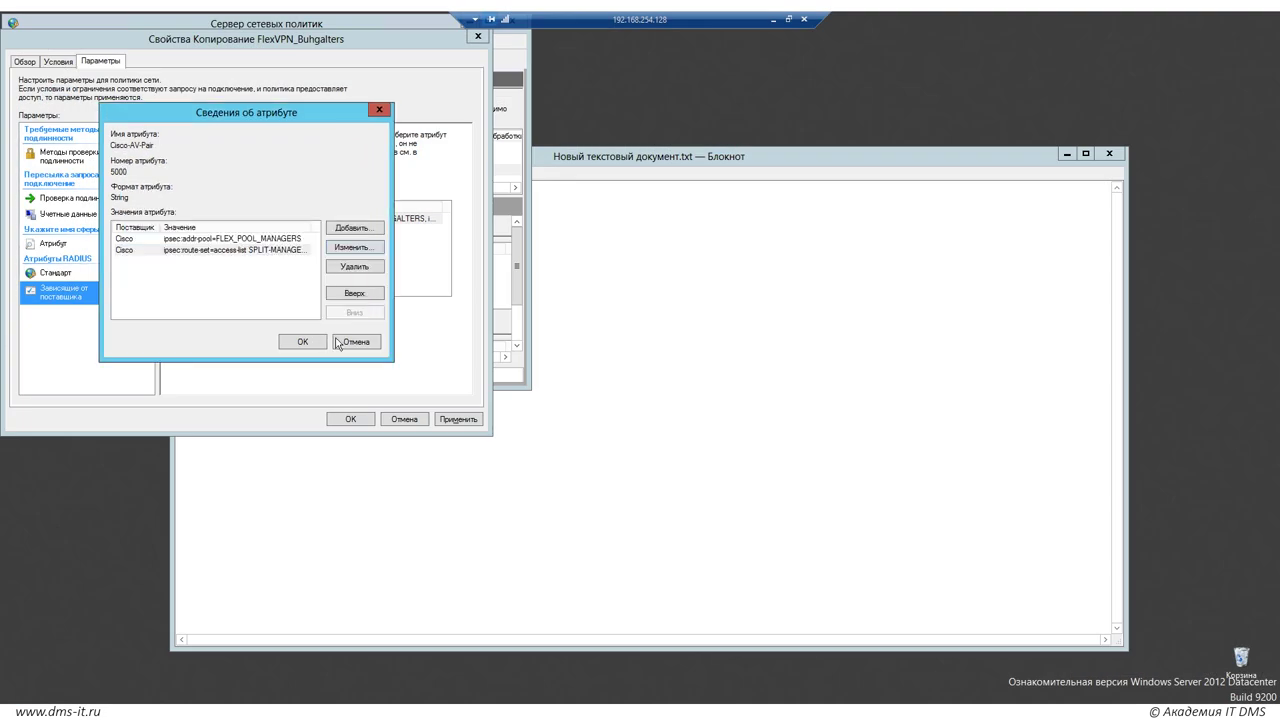
# Save the edited attributes and policy properties, and enable the FlexVPN_Managers connection request policy
pyautogui.click(311, 345)
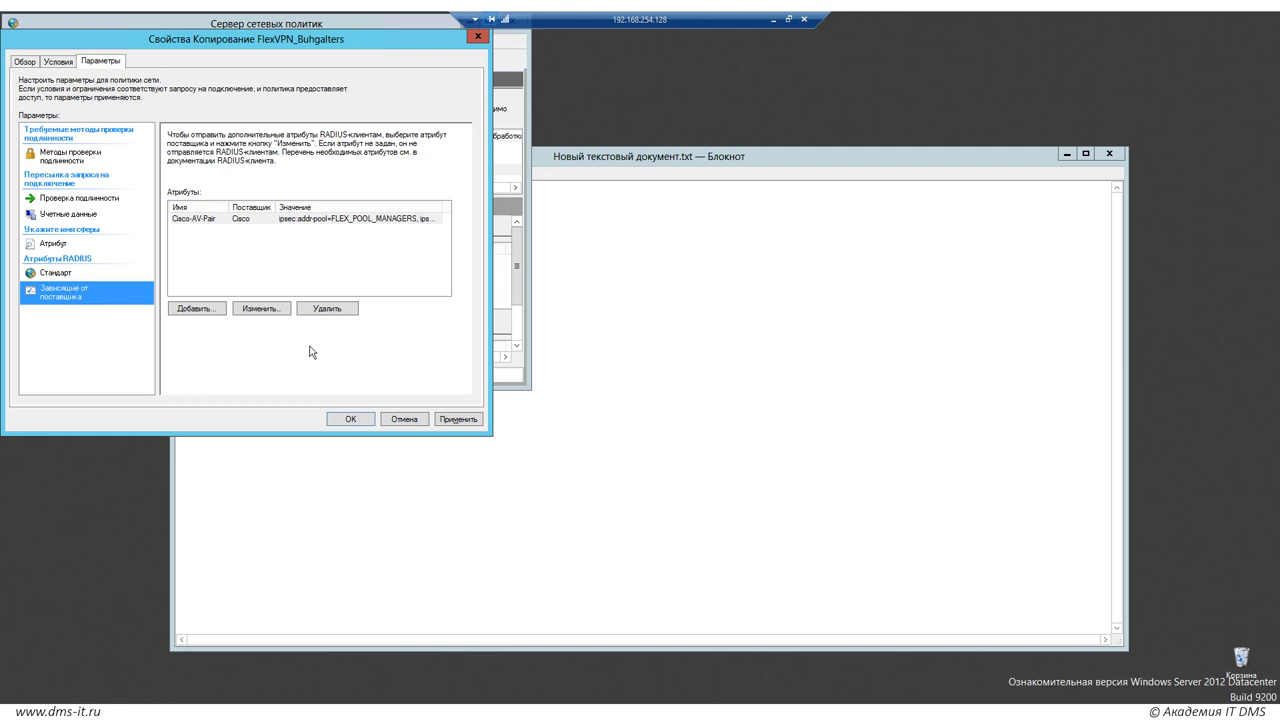
pyautogui.click(347, 419)
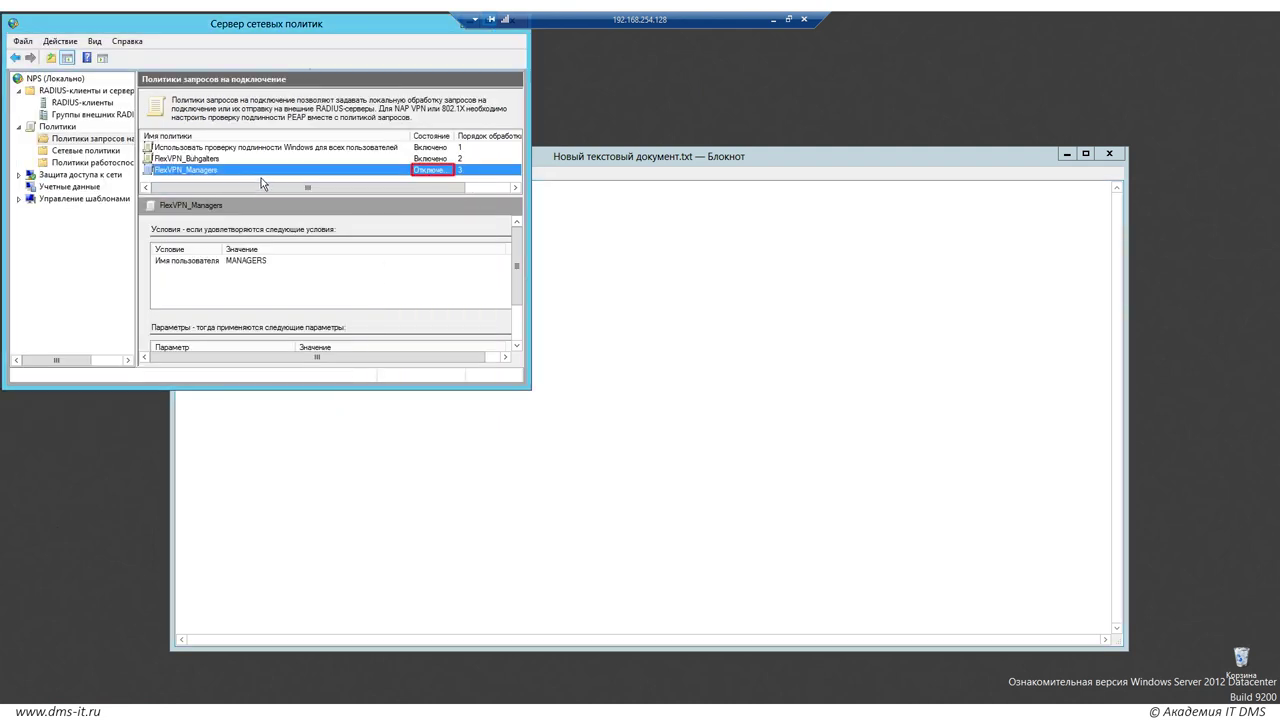
pyautogui.rightClick(430, 178)
pyautogui.click(463, 210)
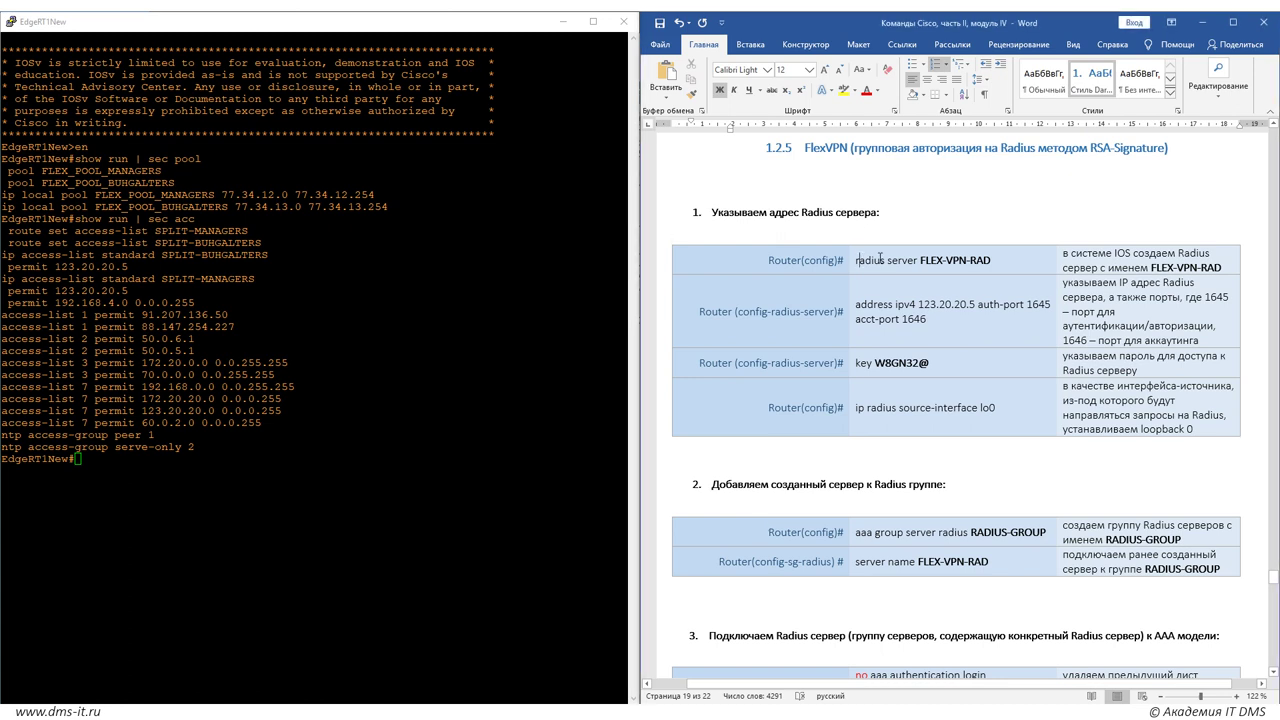
# In the EdgeRT1New console, enter global configuration mode and create the RADIUS server FLEX-VPN-RAD with the command from the Word guide
pyautogui.moveTo(855, 260); pyautogui.dragTo(989, 260)
pyautogui.hotkey('ctrl', 'c')
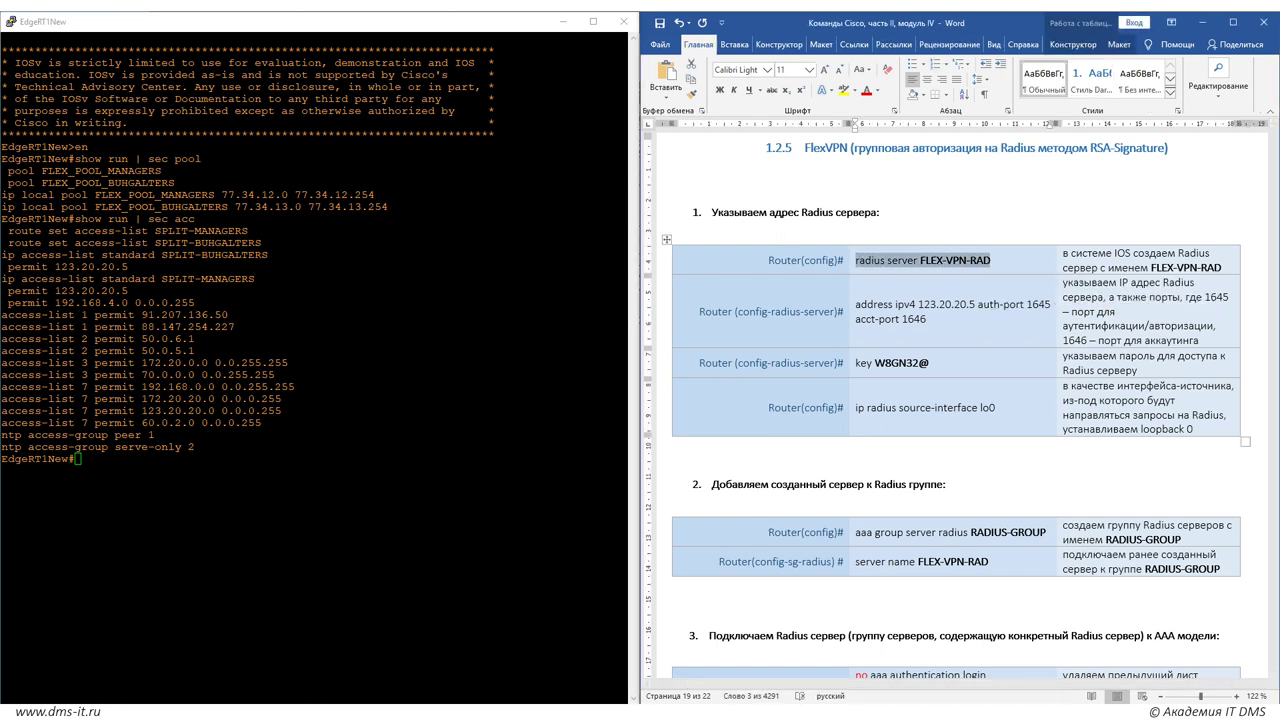
pyautogui.hotkey('alt', 'Tab')
pyautogui.write('QQ')
pyautogui.press('Return')
pyautogui.write('conf ter')
pyautogui.press('Return')
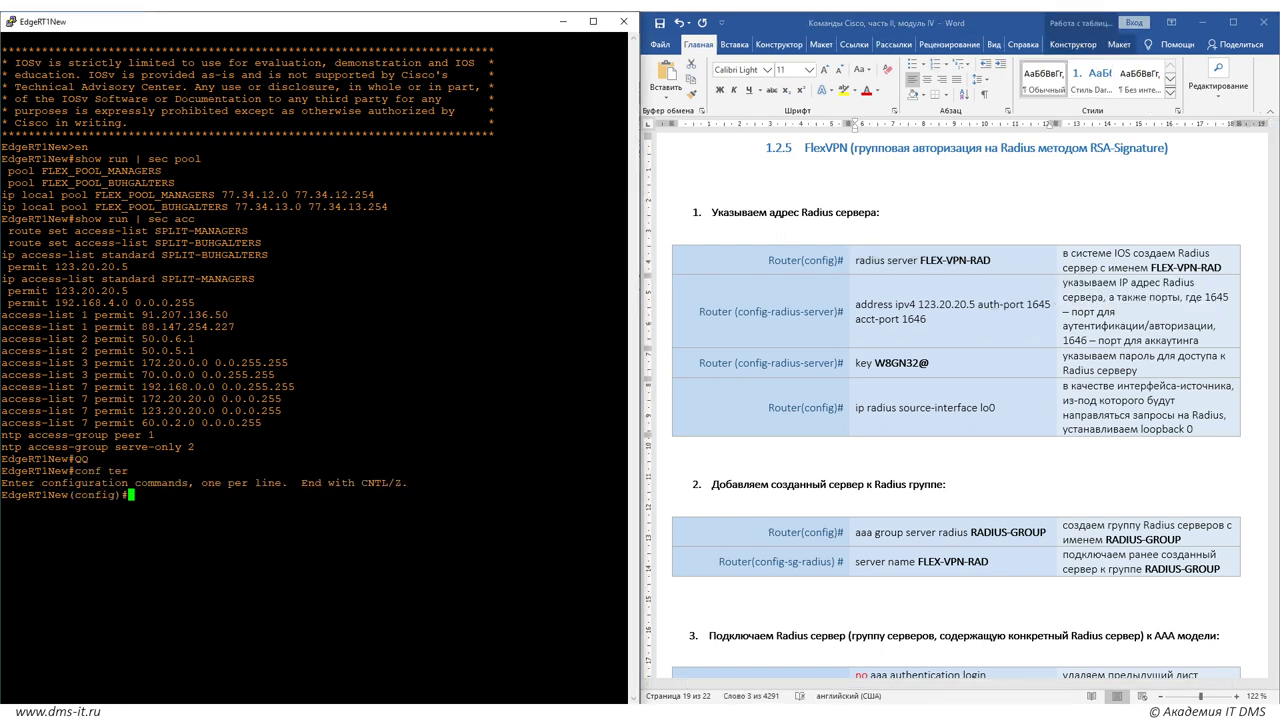
pyautogui.press('shift+Insert')
pyautogui.press('Return')
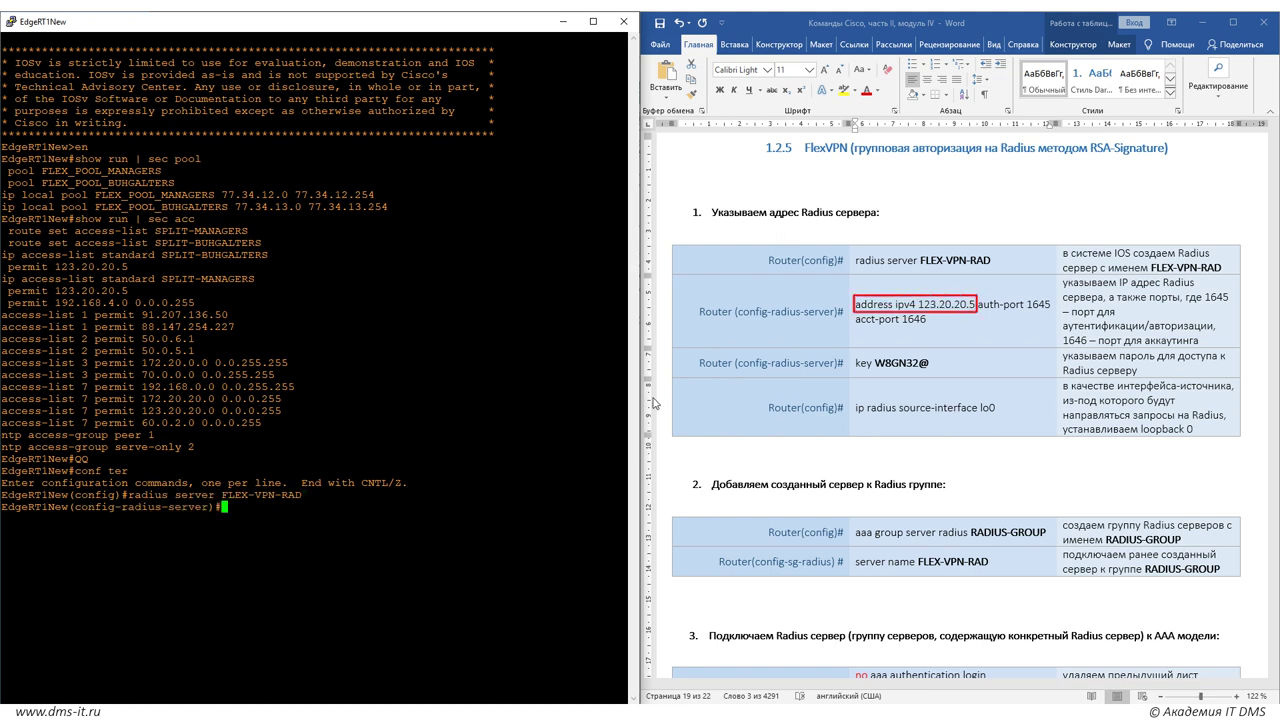
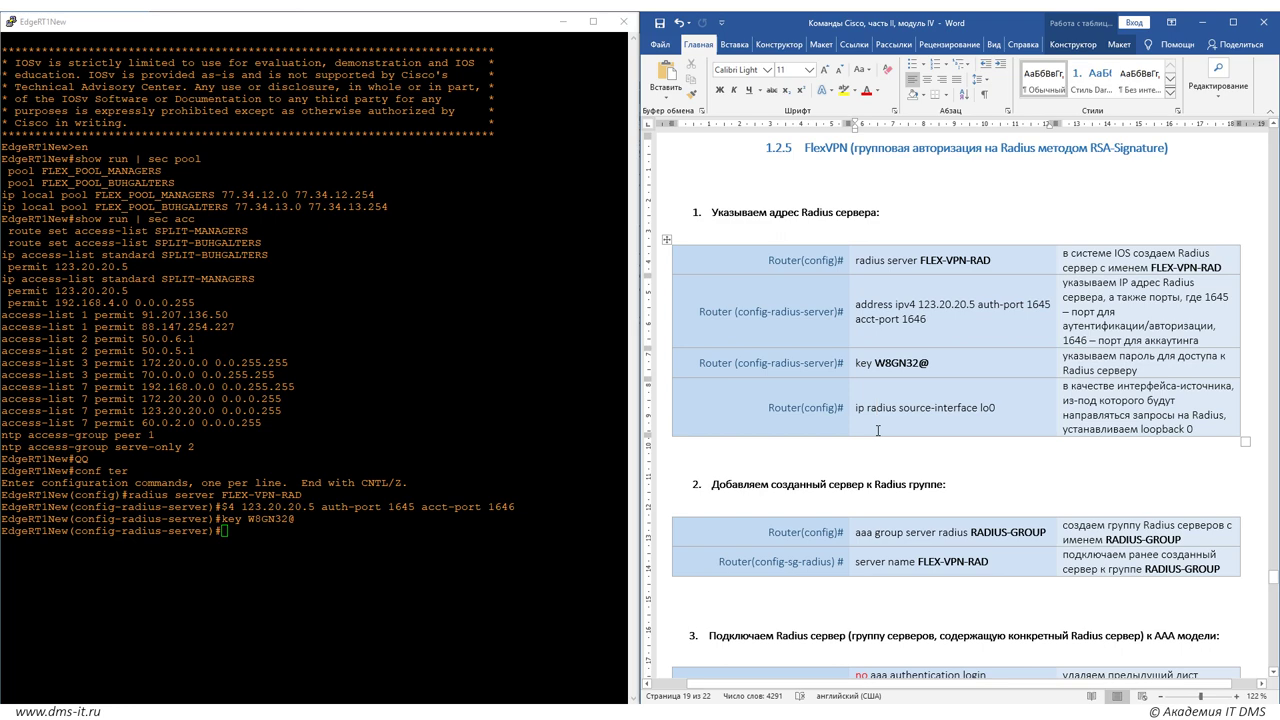
# Set lo0 as the router's RADIUS source interface with ip radius source-interface lo0
pyautogui.hotkey('alt', 'Tab')
pyautogui.write('ip radius source-interface lo0')
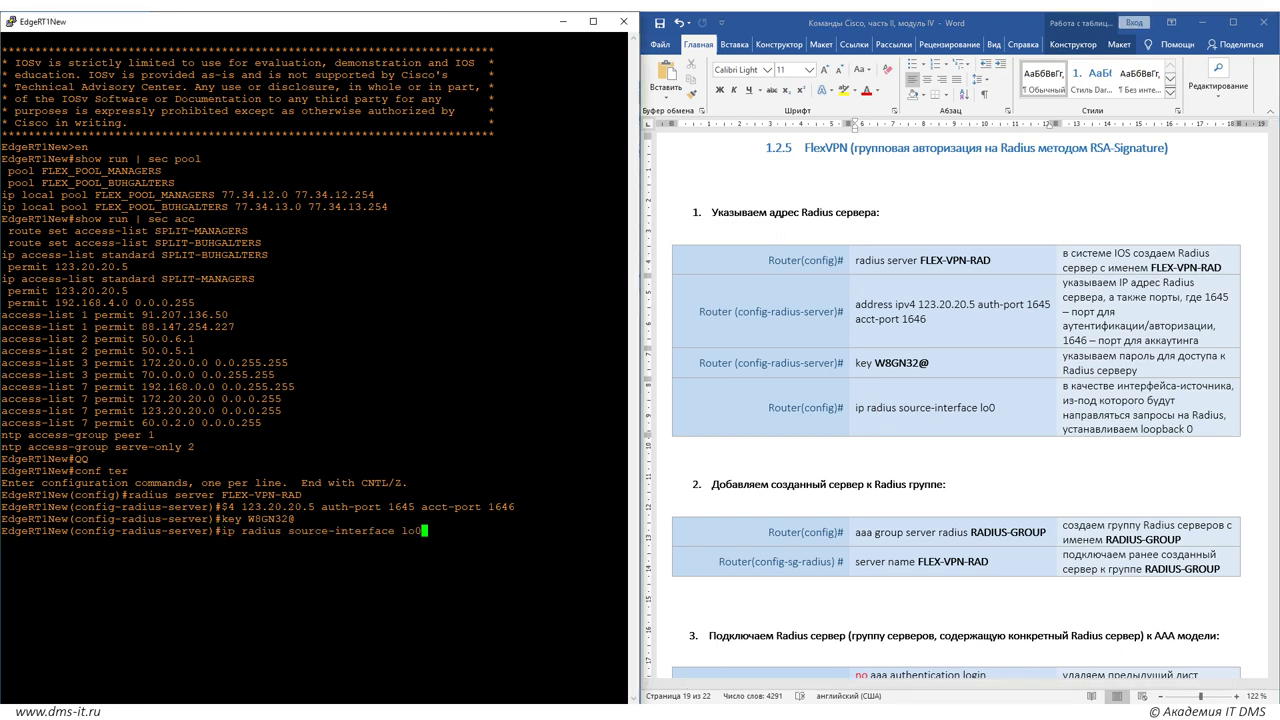
pyautogui.press('Return')
# Create the AAA server group RADIUS-GROUP on the router with the guide's aaa group server radius command
pyautogui.hotkey('alt', 'Tab')
pyautogui.scroll(-3, 1098, 455)
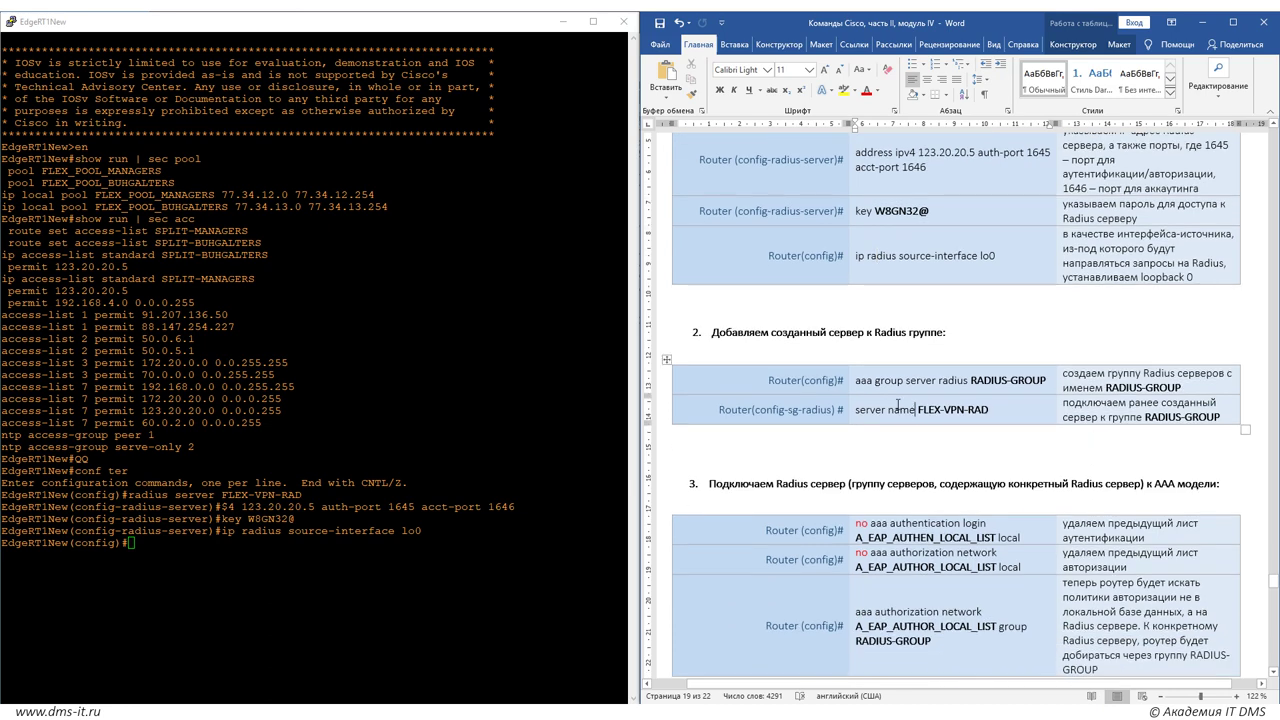
pyautogui.moveTo(857, 382); pyautogui.dragTo(1041, 384)
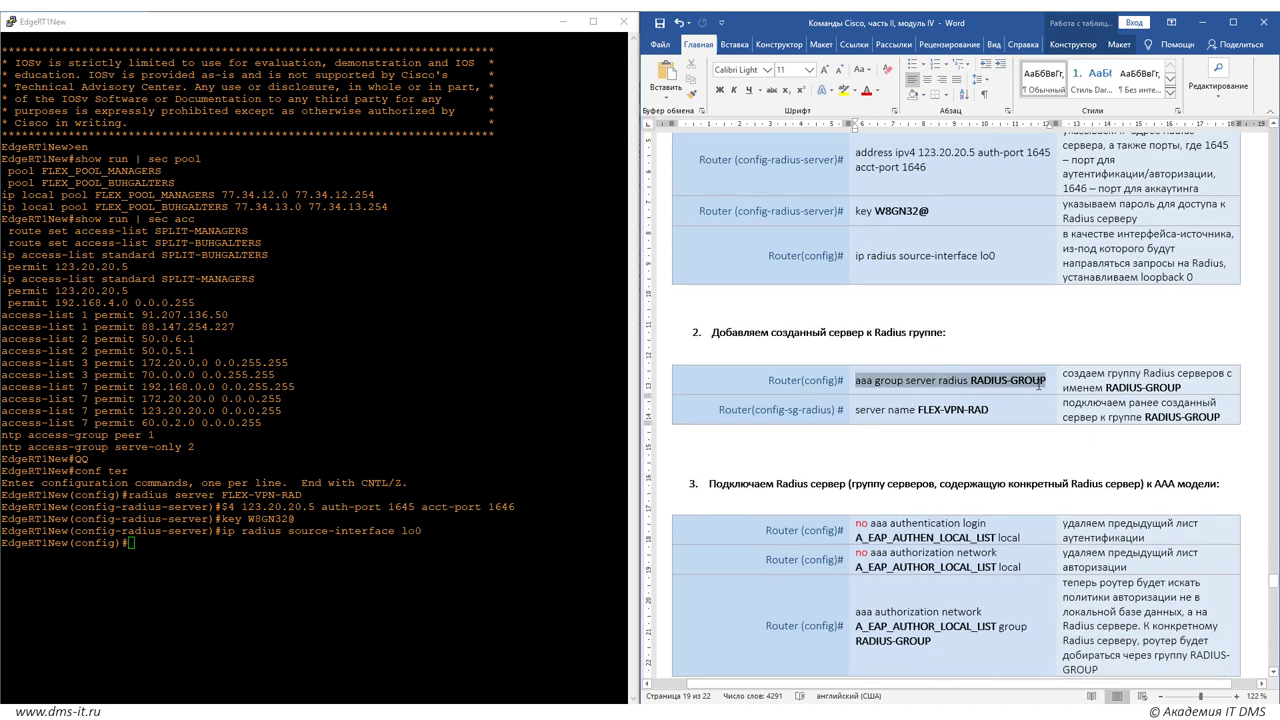
pyautogui.hotkey('ctrl', 'c')
pyautogui.hotkey('alt', 'Tab')
pyautogui.press('shift+Insert')
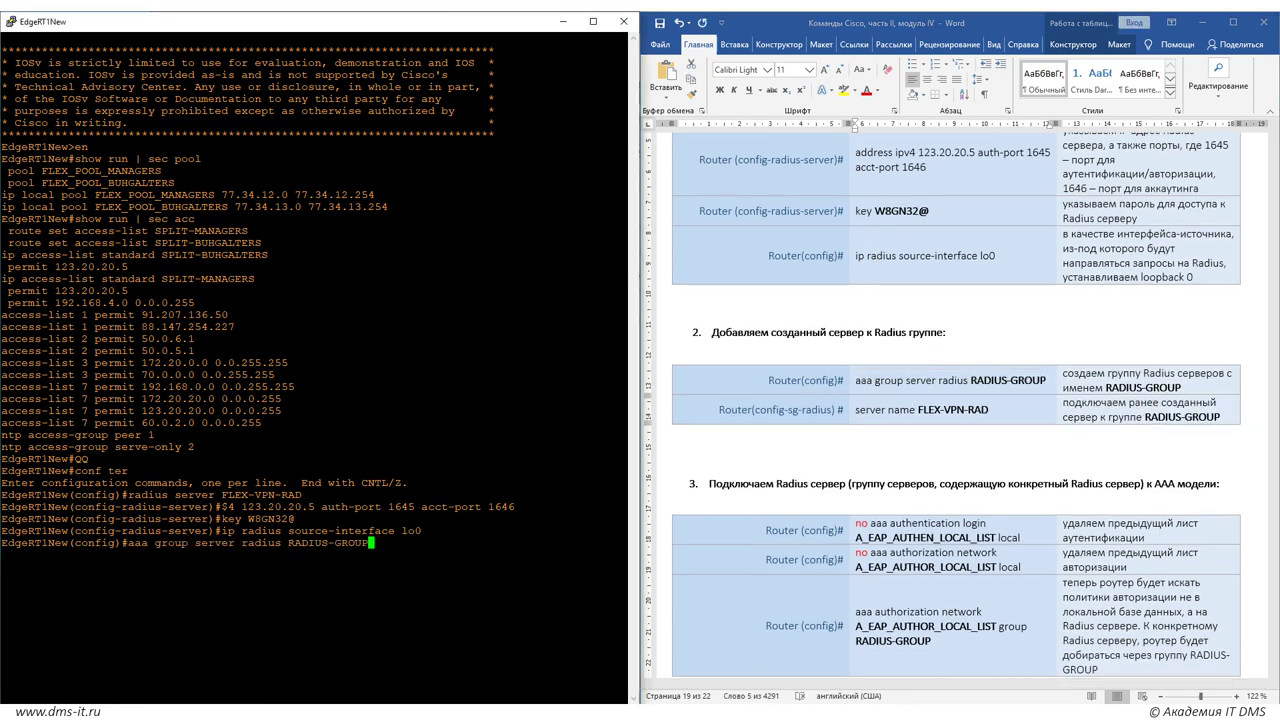
pyautogui.press('Return')
# Add the server FLEX-VPN-RAD to RADIUS-GROUP with the guide's server name command
pyautogui.hotkey('alt', 'Tab')
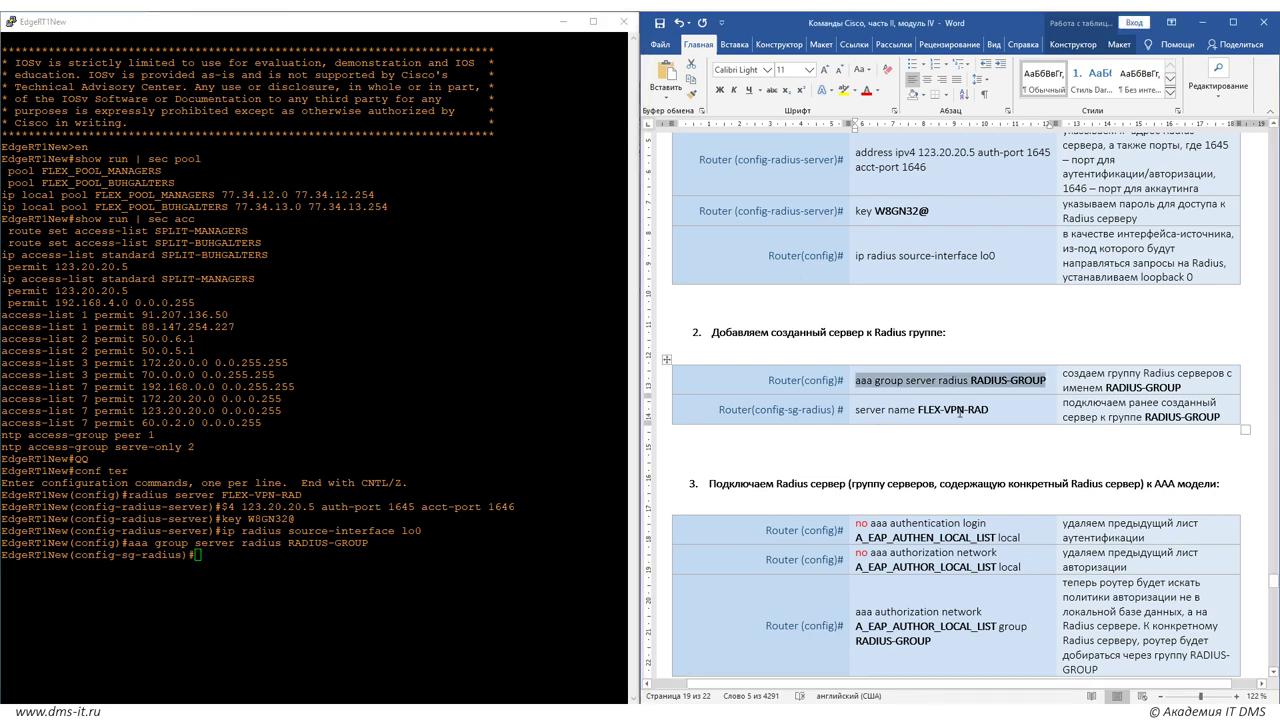
pyautogui.moveTo(988, 409); pyautogui.dragTo(856, 409)
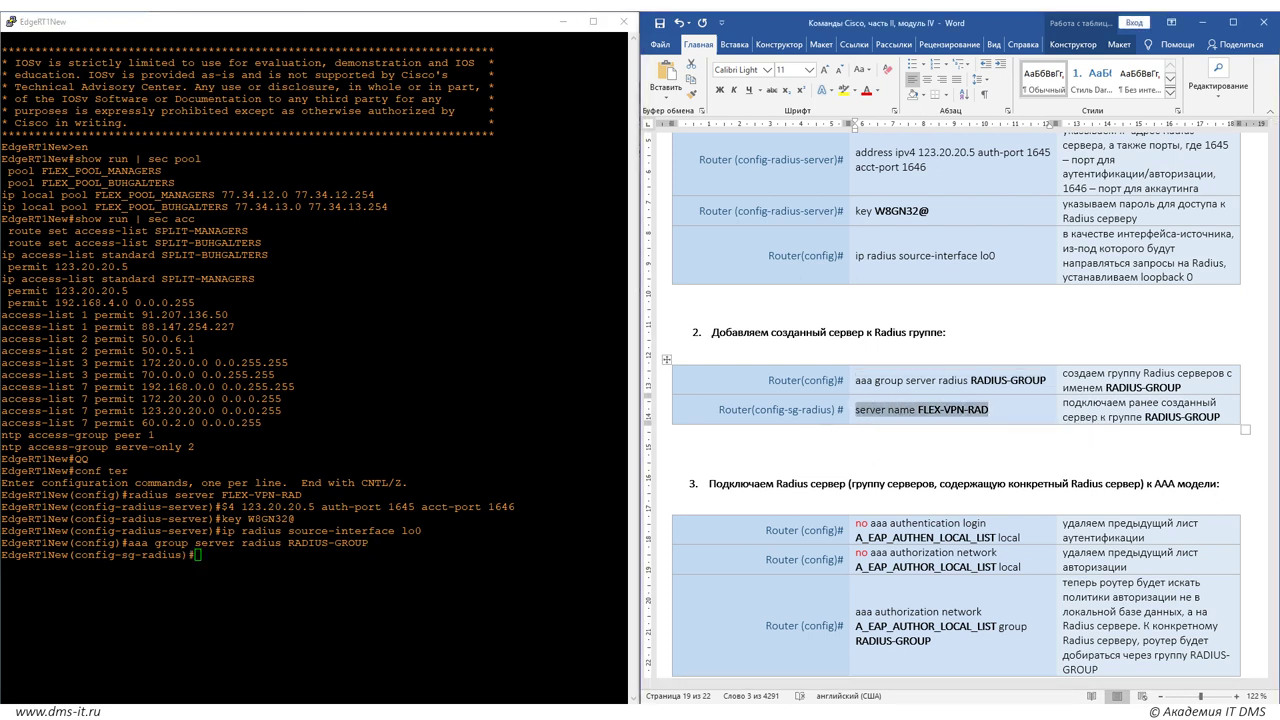
pyautogui.hotkey('alt', 'Tab')
pyautogui.press('shift+Insert')
pyautogui.press('Return')
pyautogui.press('Return')
pyautogui.press('Return')
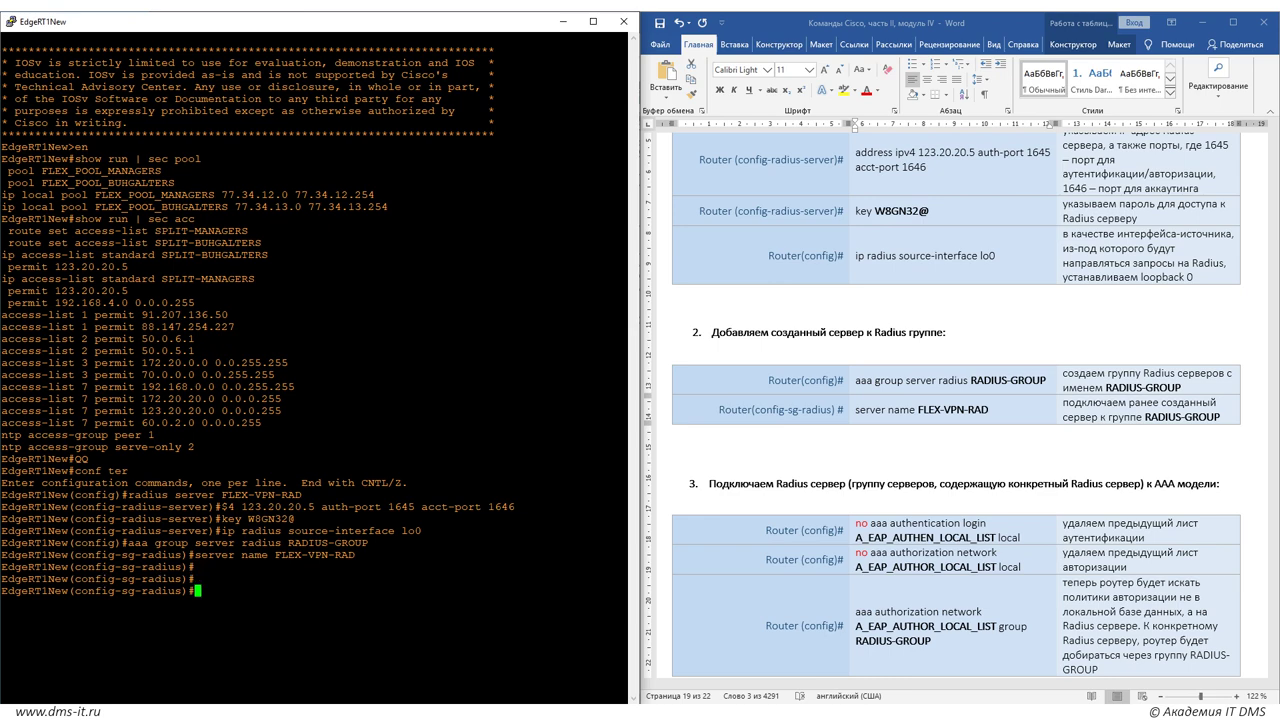
# Remove the local AAA authentication login list A_EAP_AUTHEN_LOCAL_LIST from the router with the guide's no command
pyautogui.scroll(-3, 1001, 445)
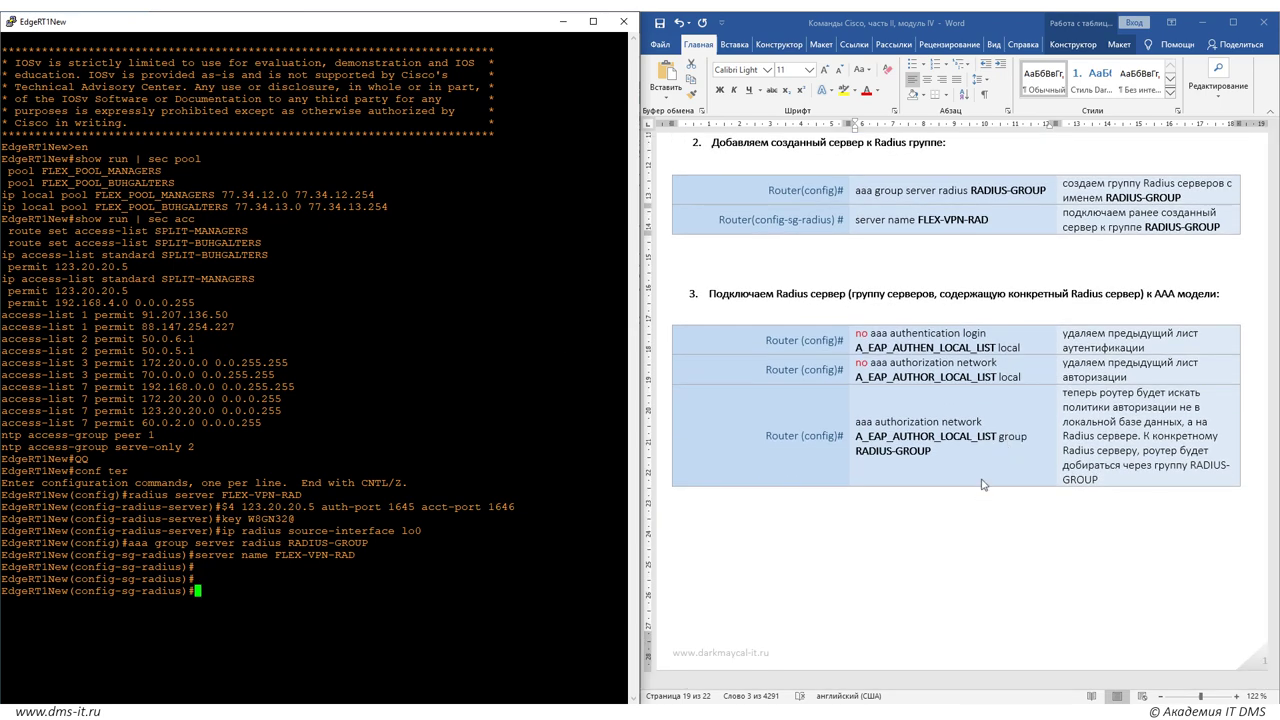
pyautogui.click(1020, 348)
pyautogui.moveTo(1020, 348); pyautogui.dragTo(855, 333)
pyautogui.hotkey('ctrl', 'c')
pyautogui.hotkey('alt', 'Tab')
pyautogui.press('shift+Insert')
pyautogui.press('Return')
# Remove the local AAA network authorization list A_EAP_AUTHOR_LOCAL_LIST from the router with the guide's no command
pyautogui.click(1027, 351)
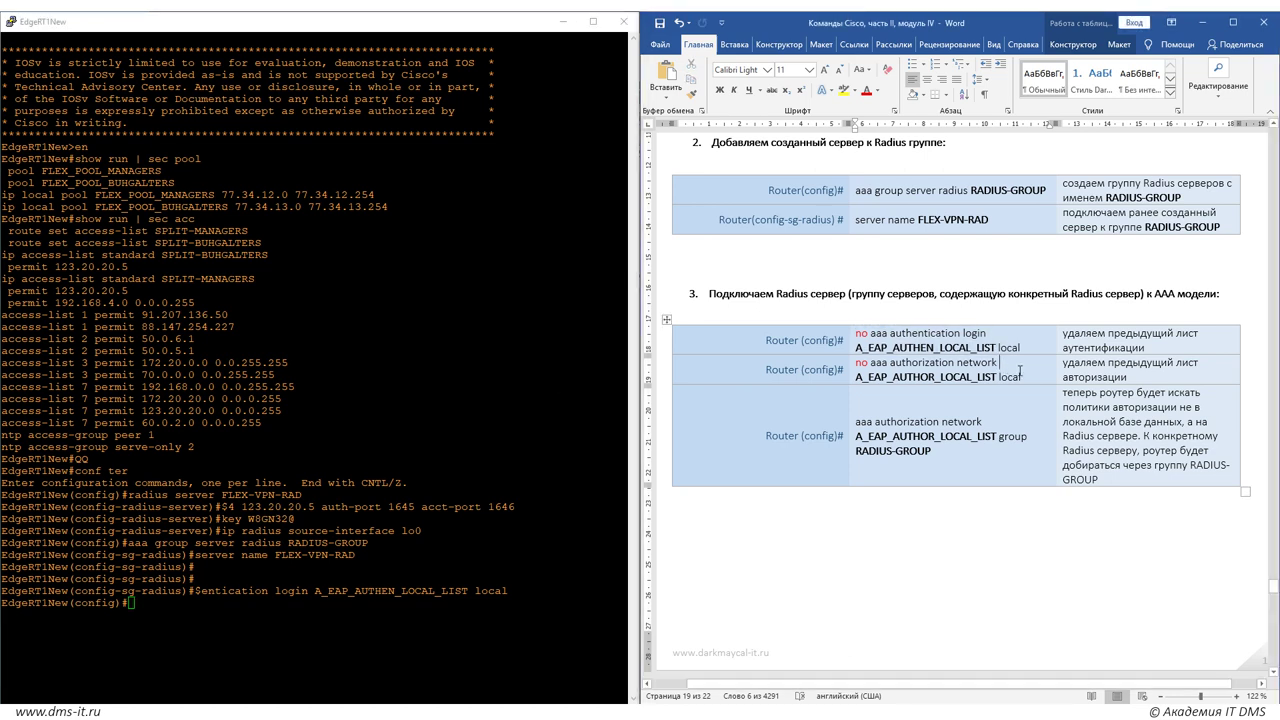
pyautogui.moveTo(1020, 377); pyautogui.dragTo(855, 363)
pyautogui.hotkey('ctrl', 'c')
pyautogui.hotkey('alt', 'Tab')
pyautogui.press('shift+Insert')
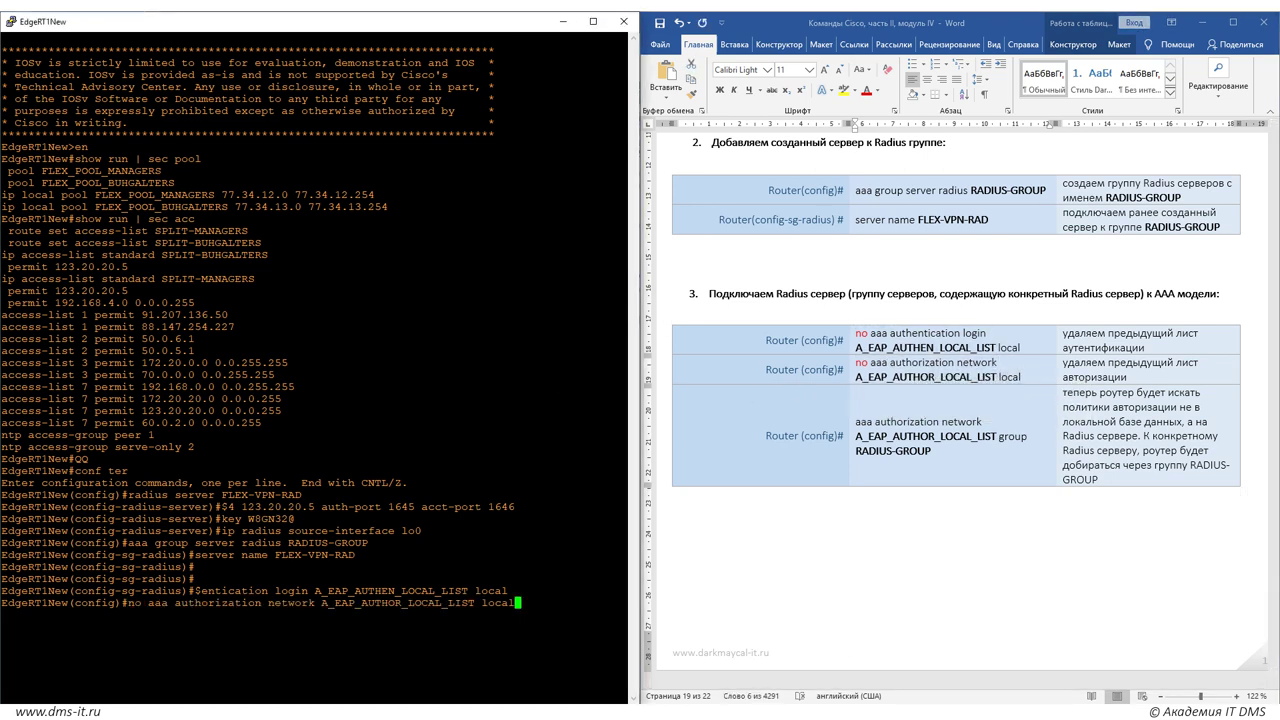
pyautogui.press('Return')
pyautogui.press('Return')
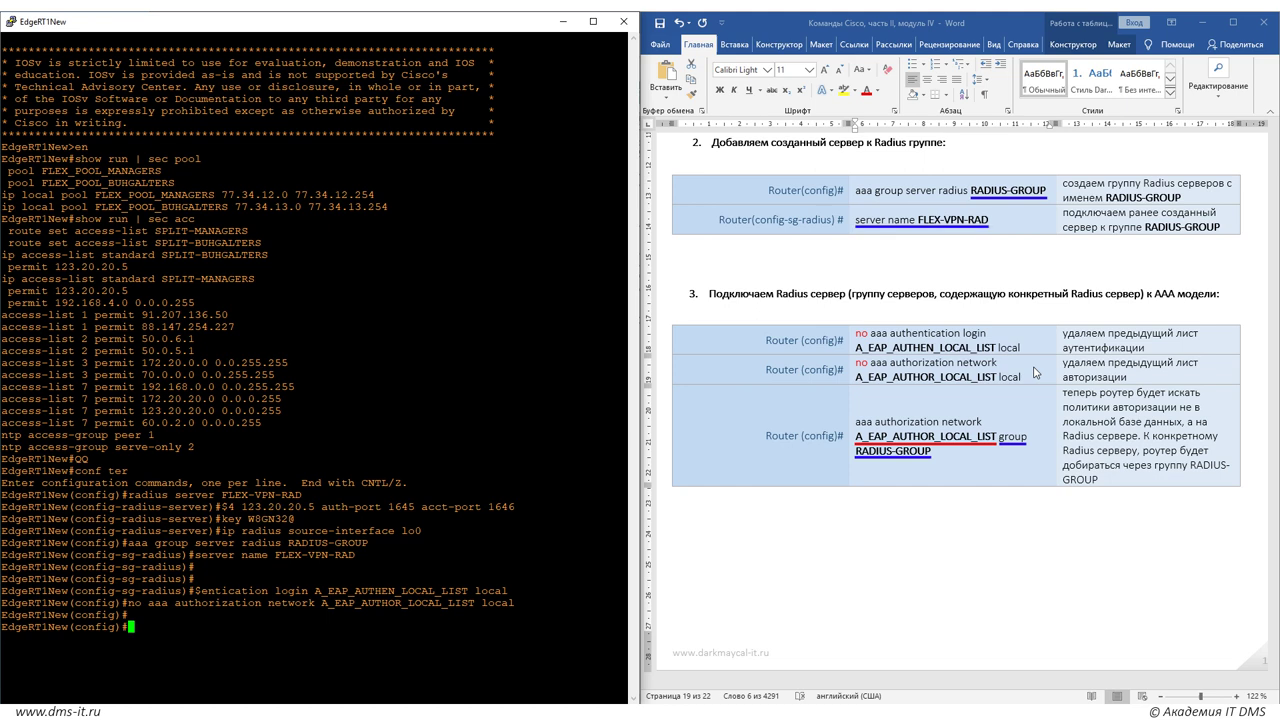
# Enter the guide's command aaa authorization network A_EAP_AUTHOR_LOCAL_LIST group RADIUS-GROUP on the router
pyautogui.click(1035, 373)
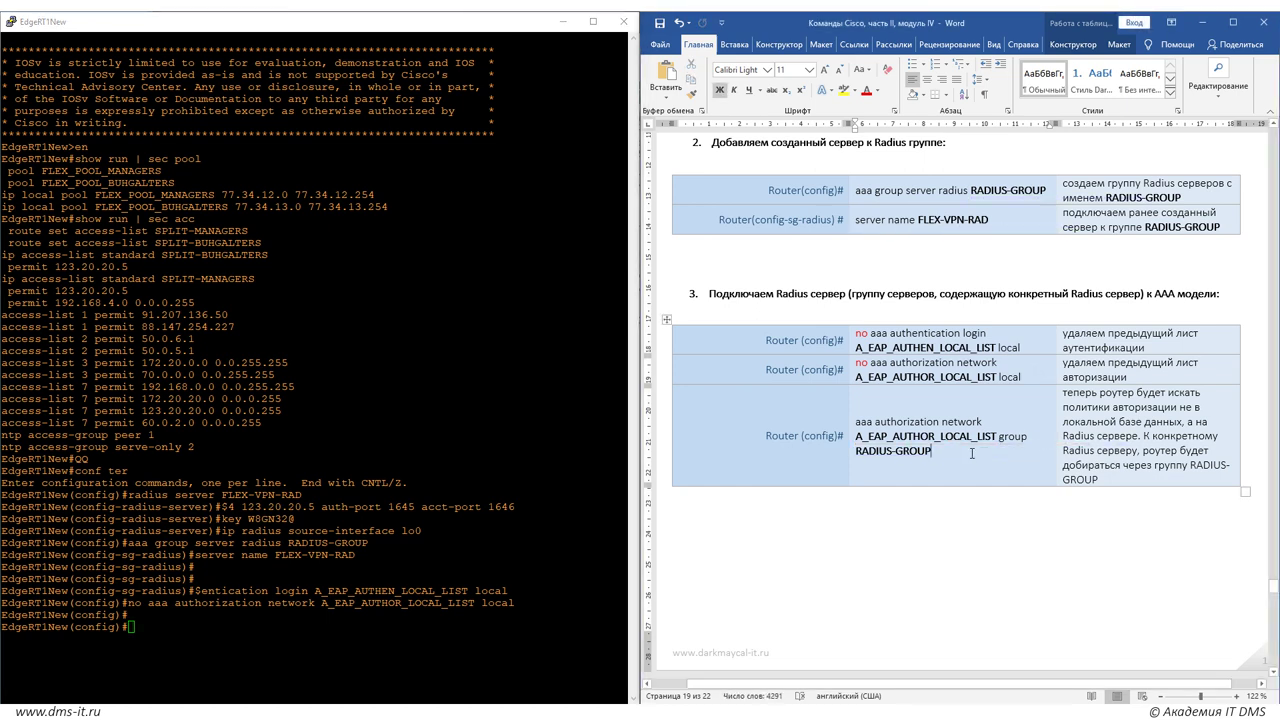
pyautogui.moveTo(1028, 452); pyautogui.dragTo(855, 421)
pyautogui.hotkey('alt', 'Tab')
pyautogui.press('shift+Insert')
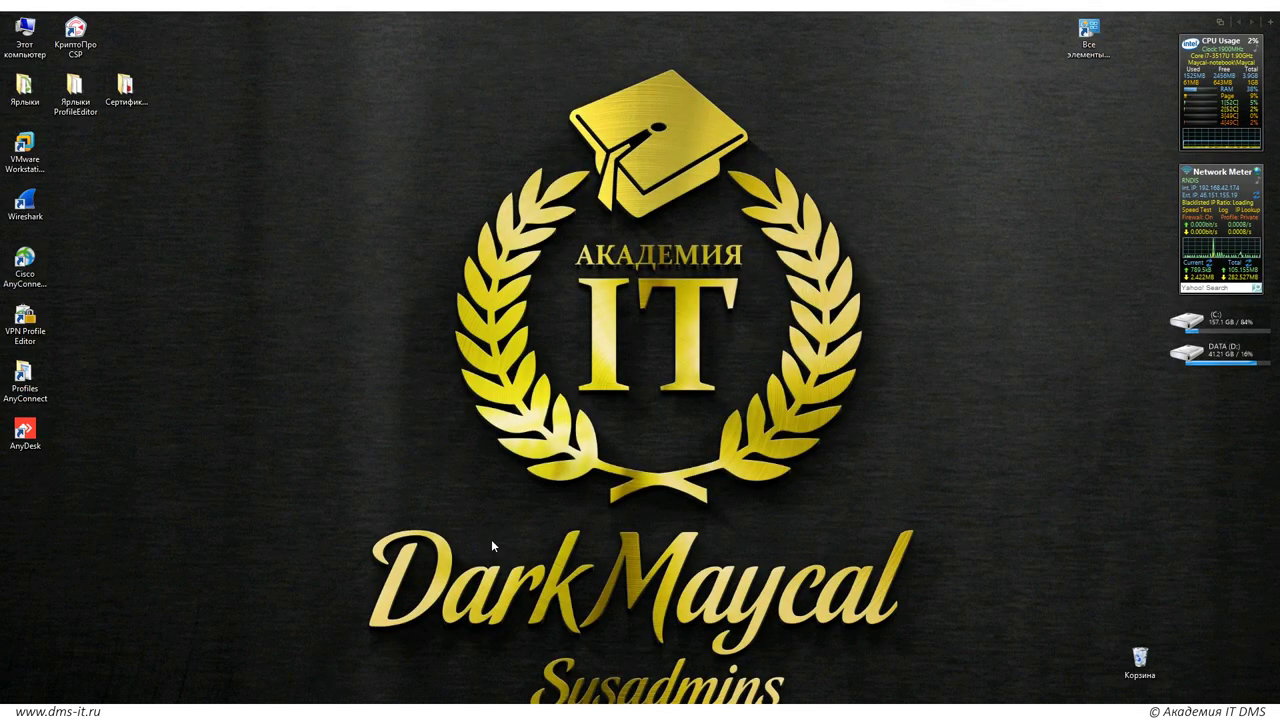
# On the client desktop, open Сертификаты.msc from the certificates folder, check the local computer's personal certificates, and minimize both windows
pyautogui.doubleClick(125, 88)
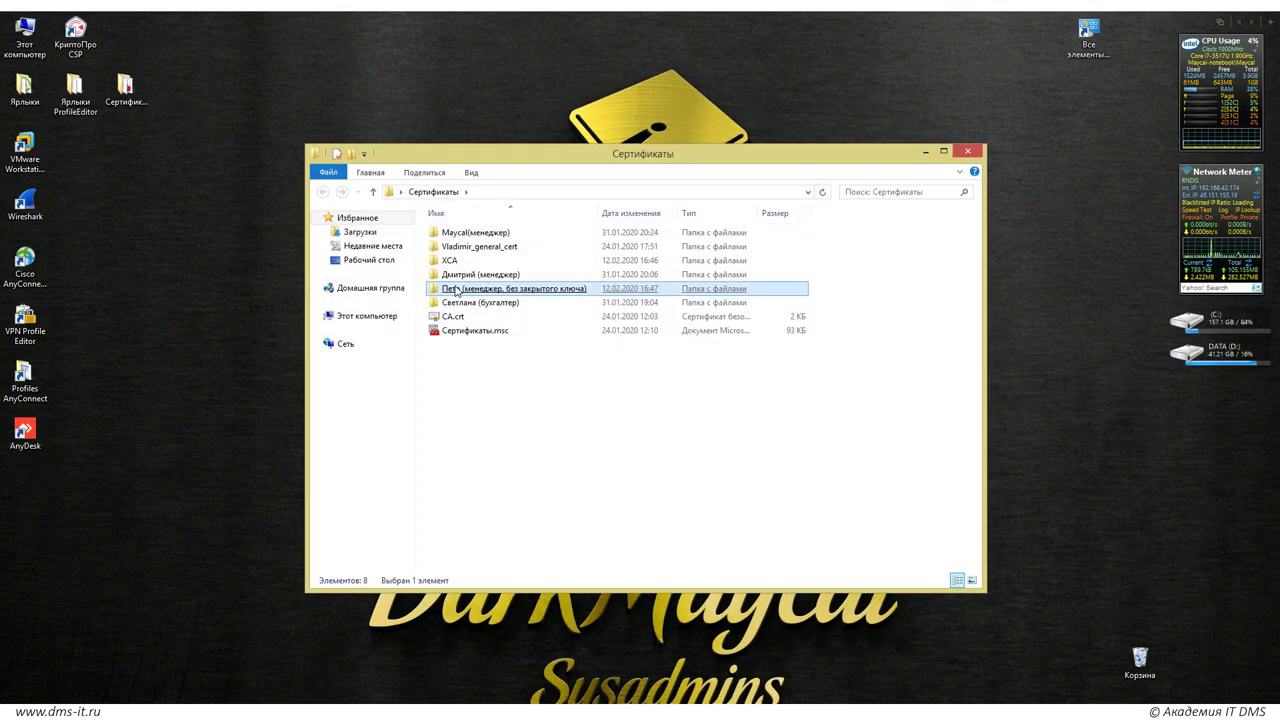
pyautogui.click(465, 331)
pyautogui.doubleClick(465, 331)
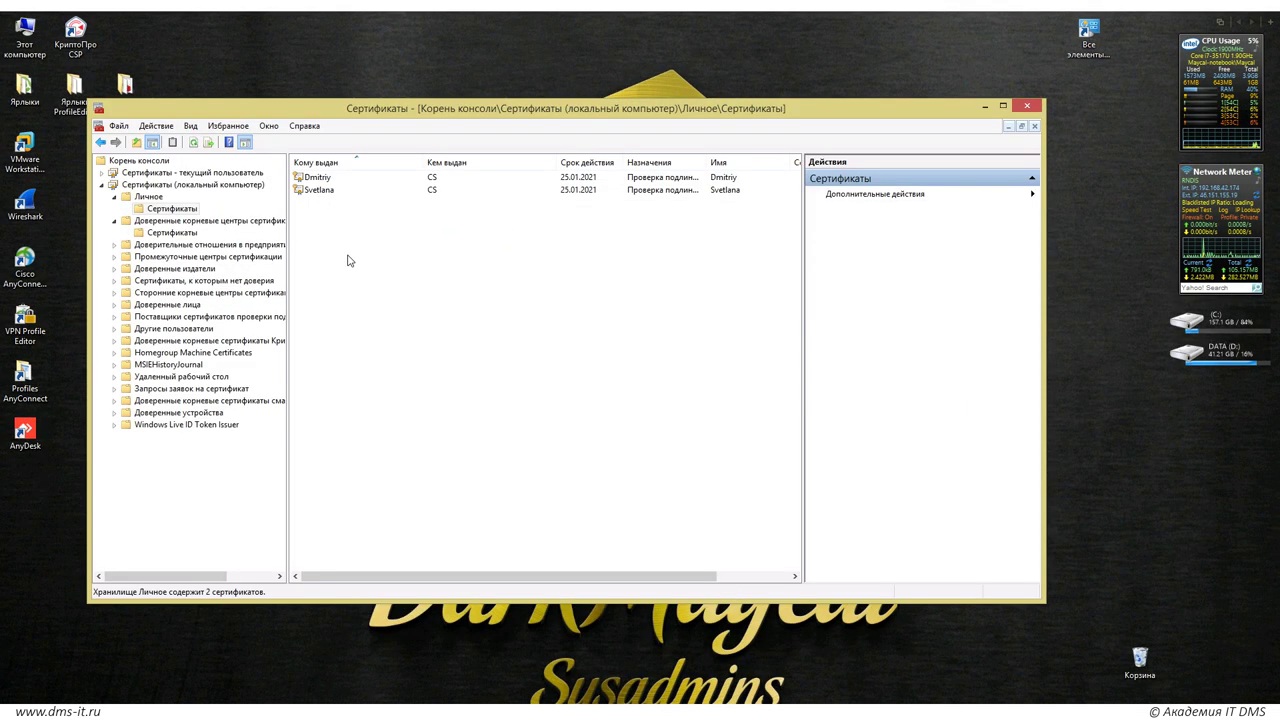
pyautogui.click(348, 180)
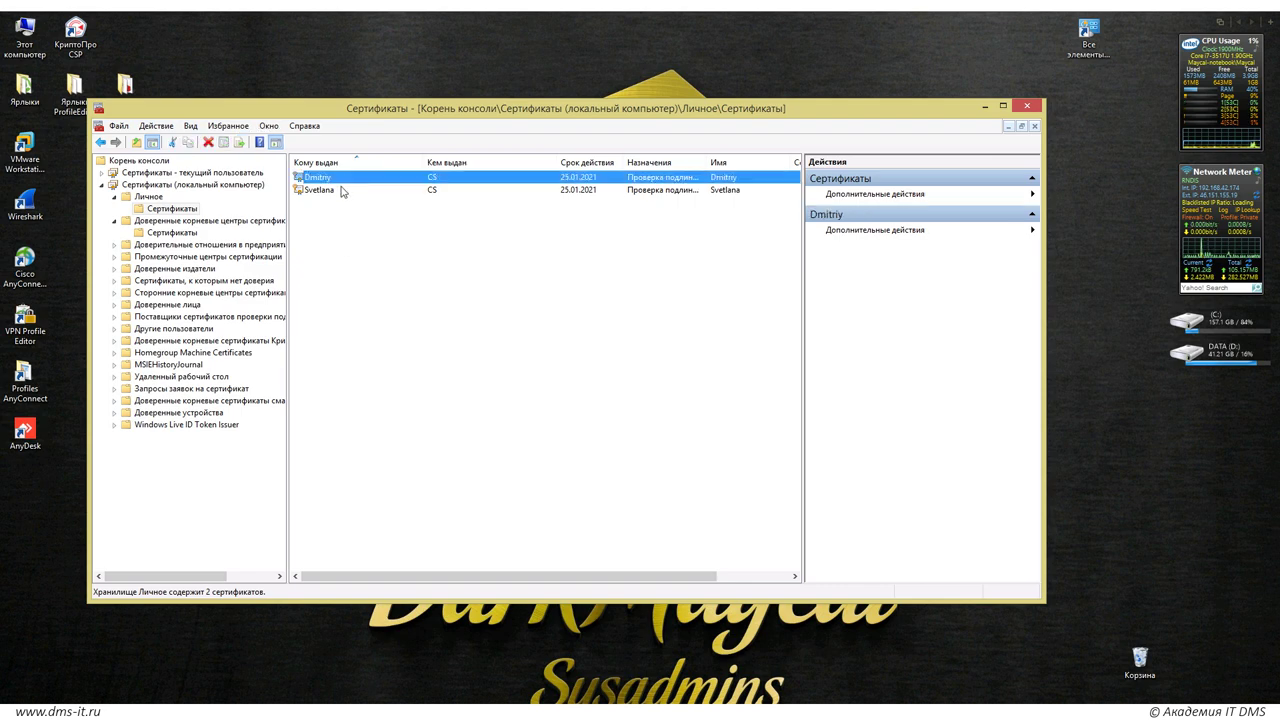
pyautogui.click(343, 190)
pyautogui.click(987, 108)
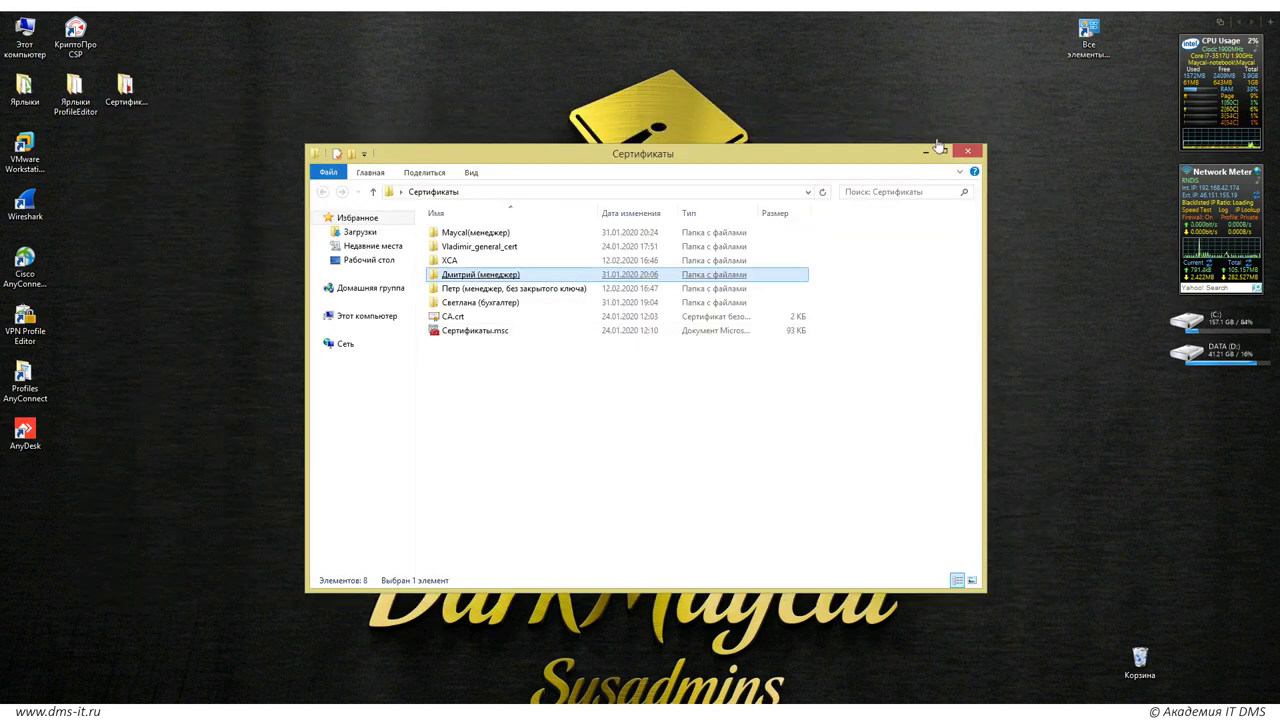
pyautogui.click(925, 149)
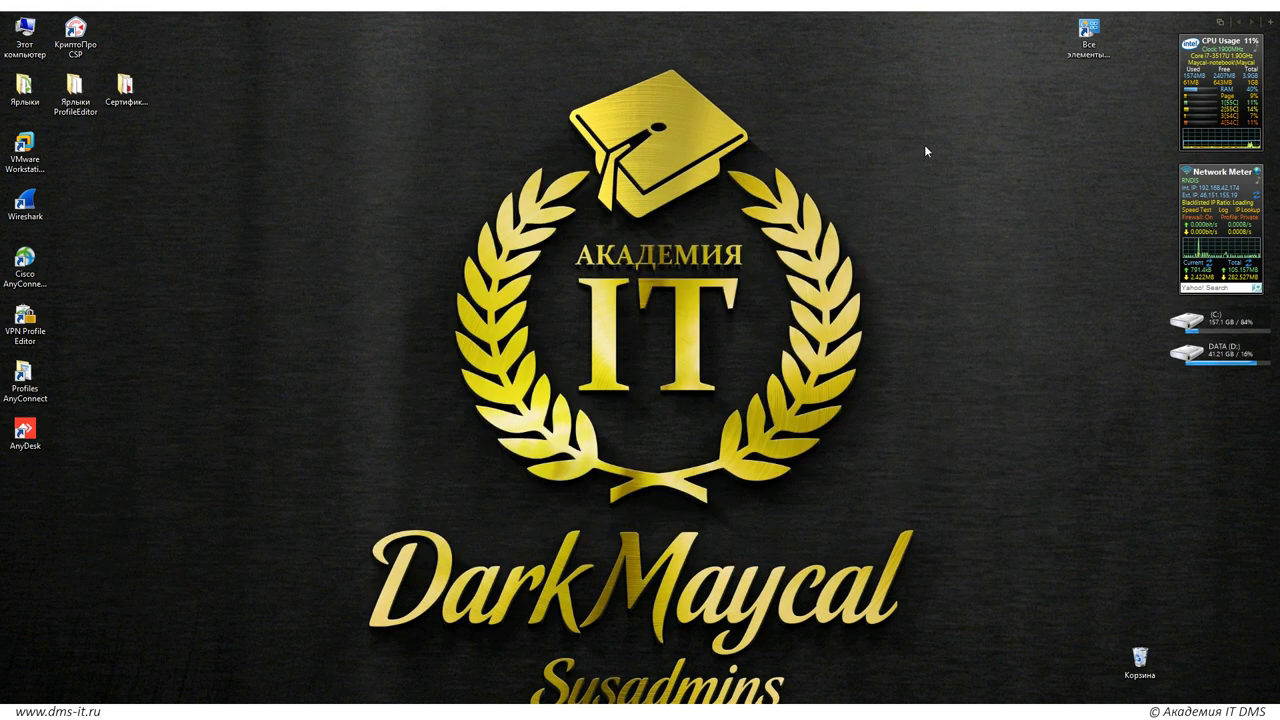
# Run VPN Profile Editor as administrator, open RSA-SIG.xml from the Profiles AnyConnect folder, and check its Certificate Matching CN pattern
pyautogui.rightClick(8, 336)
pyautogui.click(59, 392)
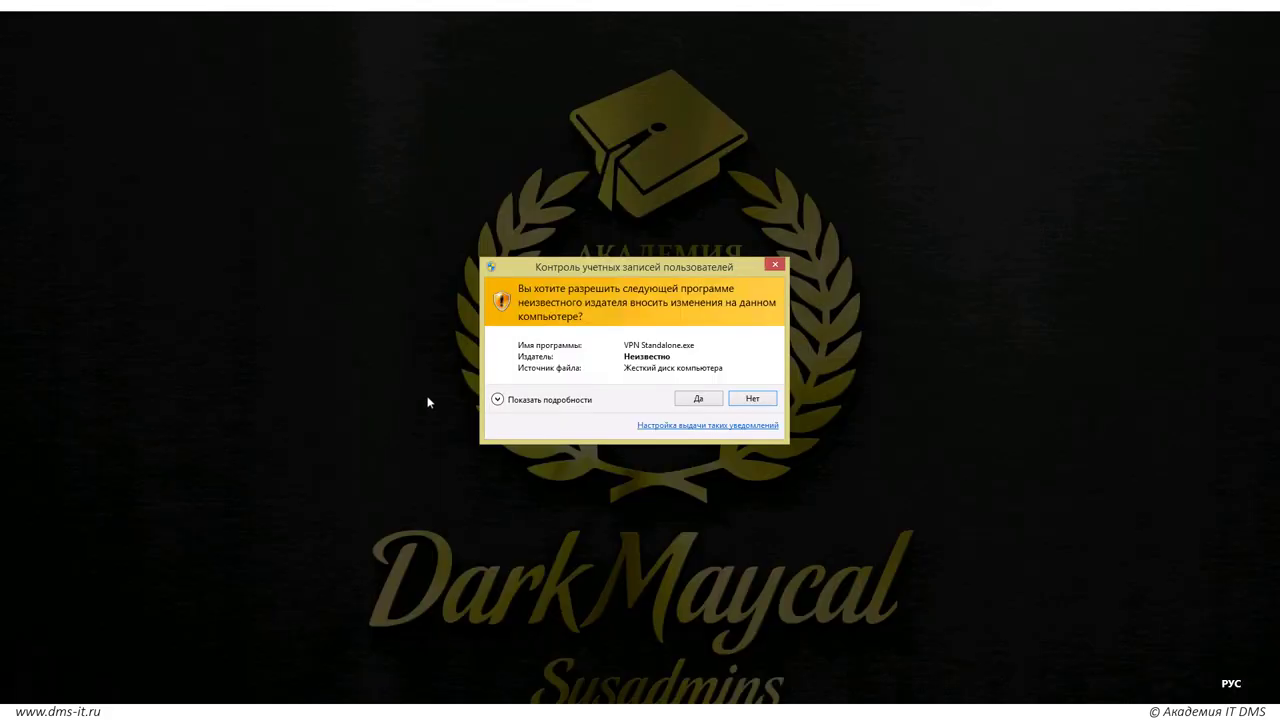
pyautogui.click(686, 399)
pyautogui.click(14, 38)
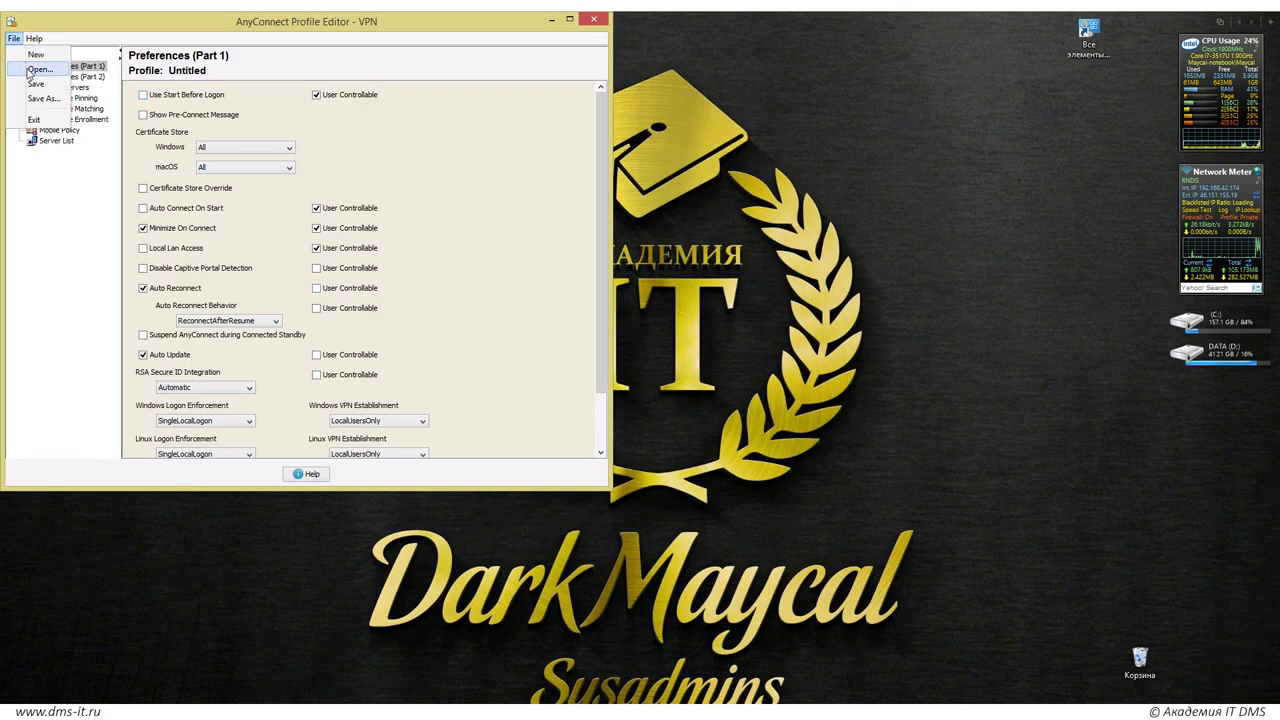
pyautogui.click(30, 61)
pyautogui.click(146, 222)
pyautogui.doubleClick(215, 253)
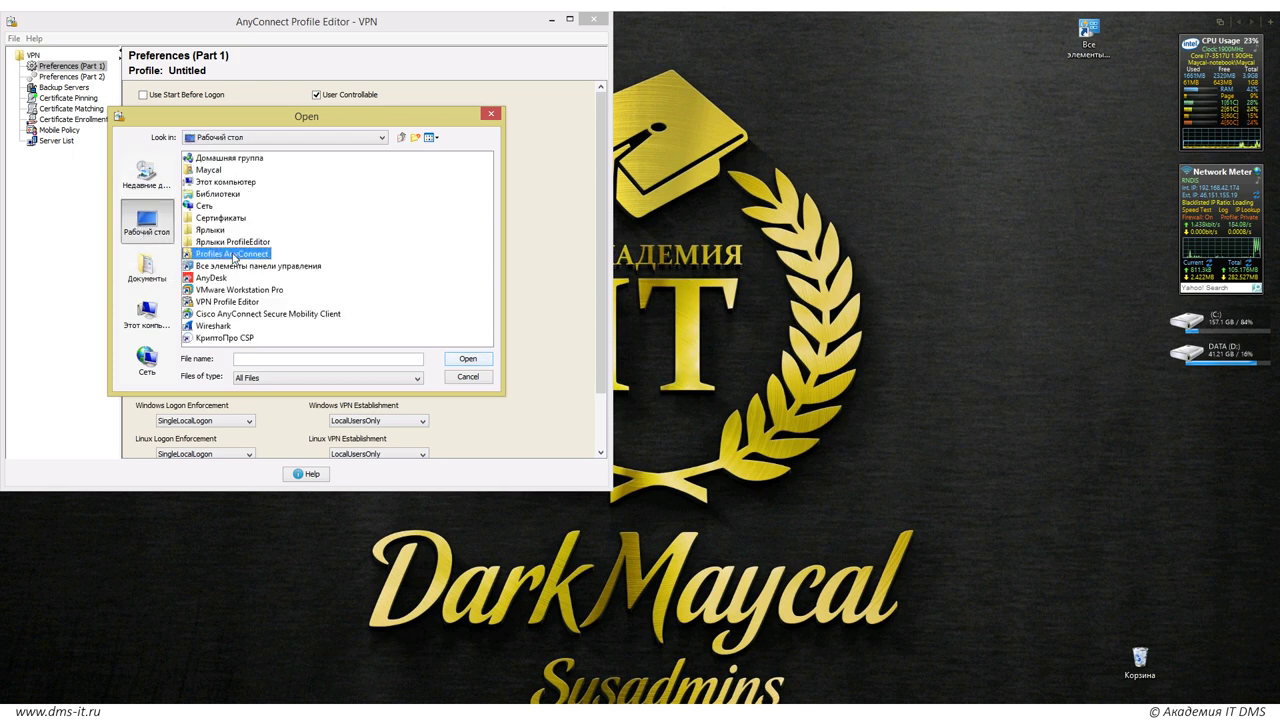
pyautogui.doubleClick(212, 172)
pyautogui.click(68, 109)
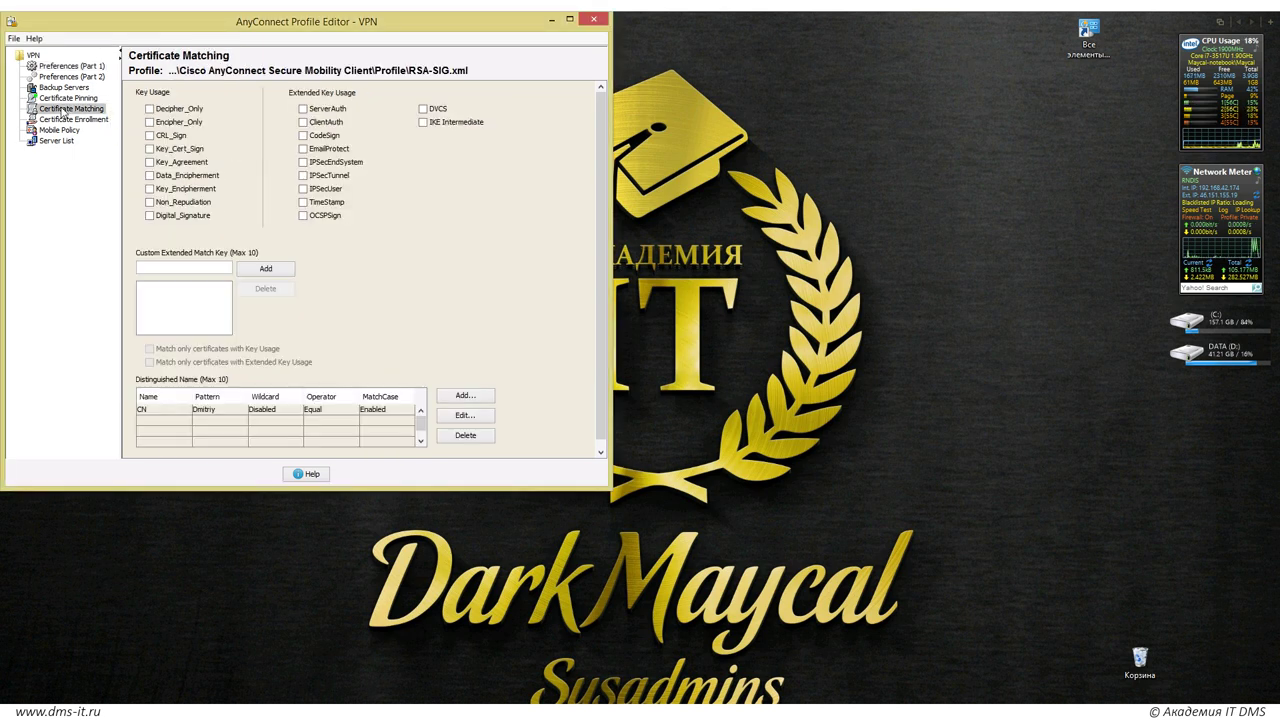
pyautogui.click(216, 412)
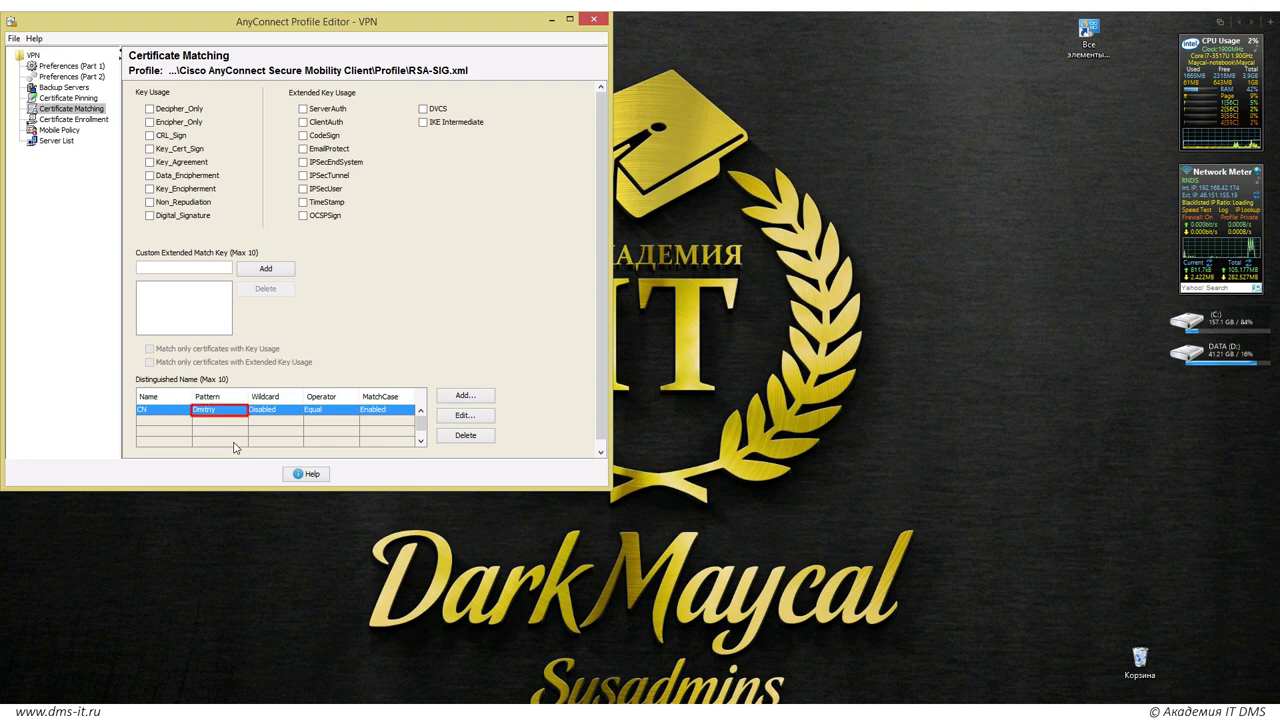
# In the local computer's personal certificates, inspect the Subject field of the certificate matching the profile's CN, including its OU value
pyautogui.hotkey('alt', 'Tab')
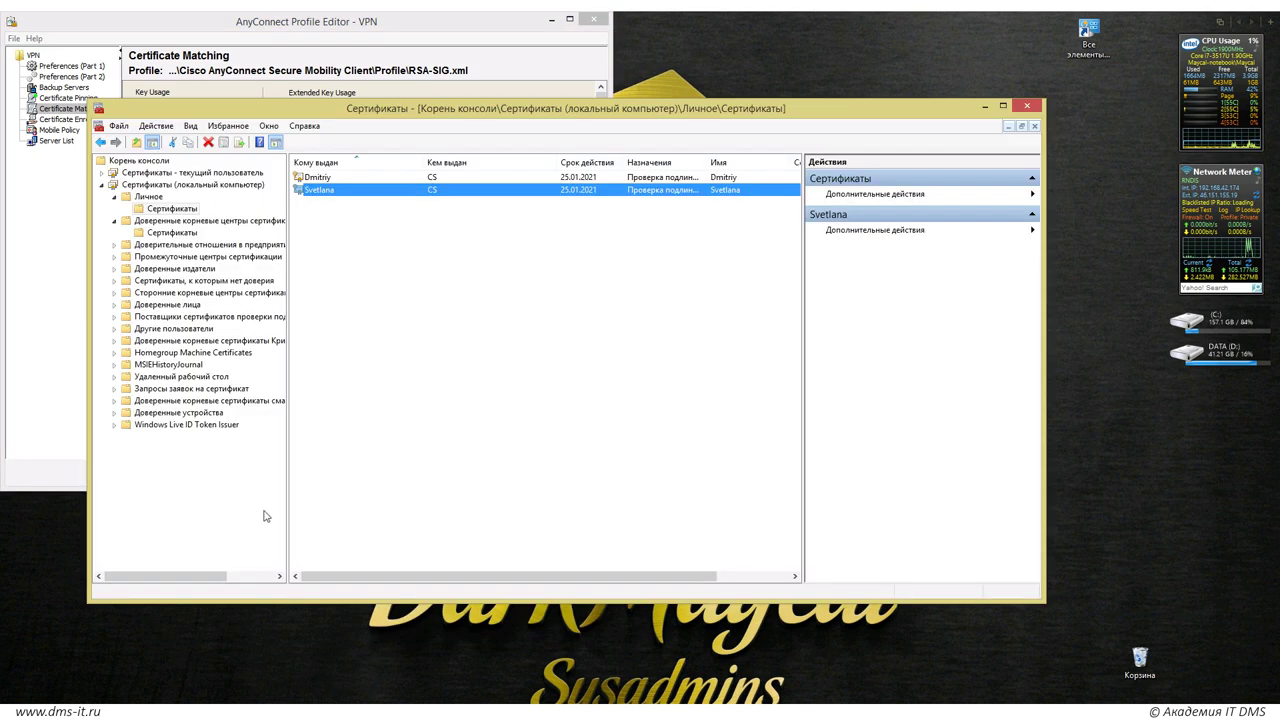
pyautogui.doubleClick(322, 177)
pyautogui.click(155, 141)
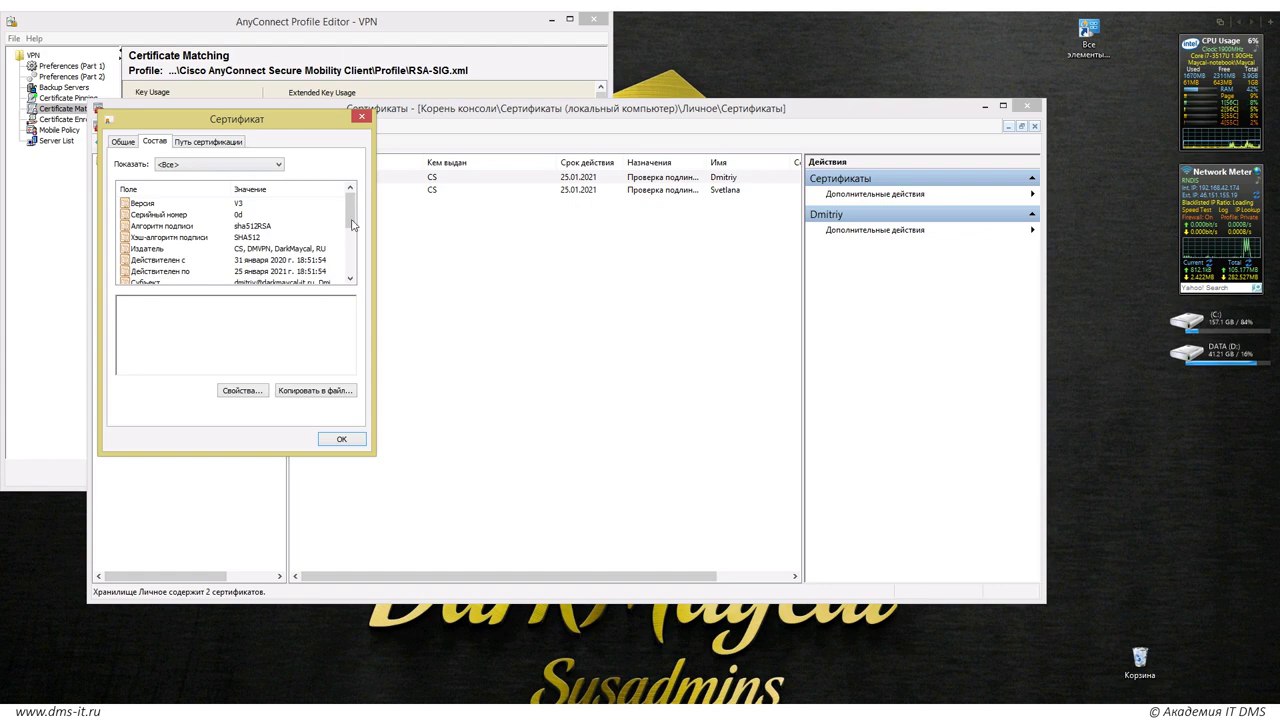
pyautogui.scroll(-1, 352, 225)
pyautogui.click(145, 248)
pyautogui.click(156, 318)
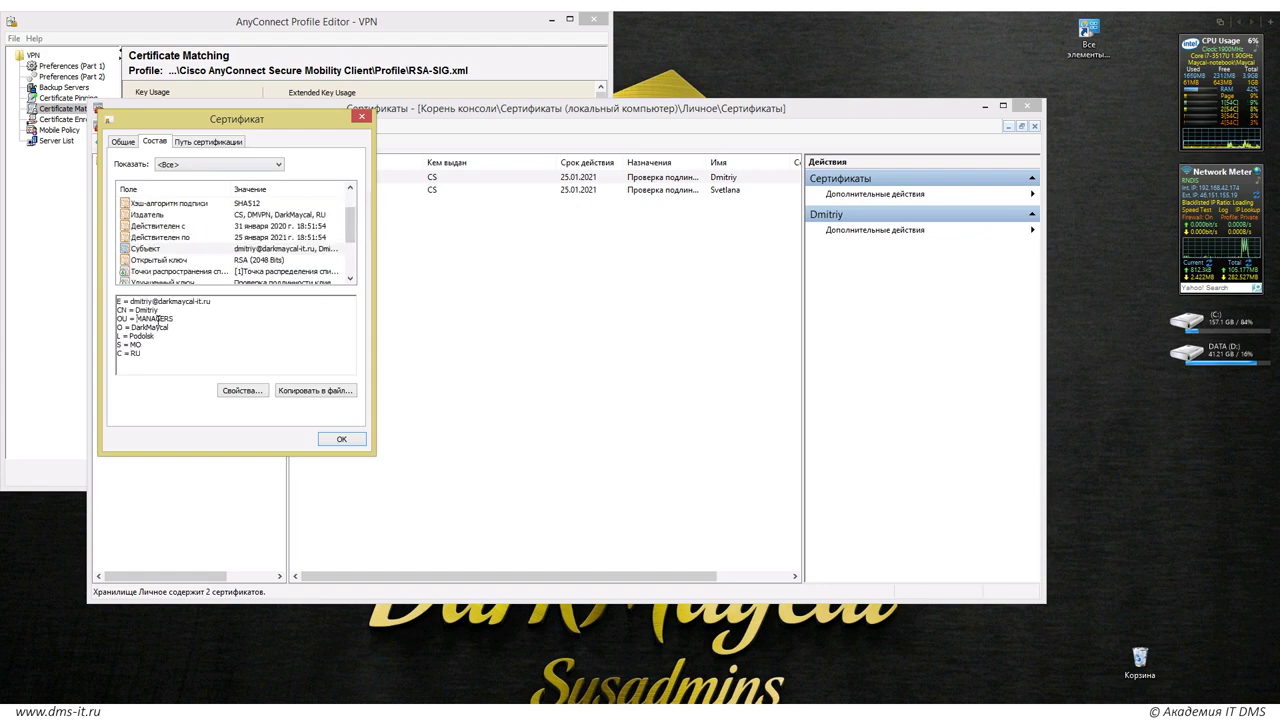
pyautogui.doubleClick(156, 318)
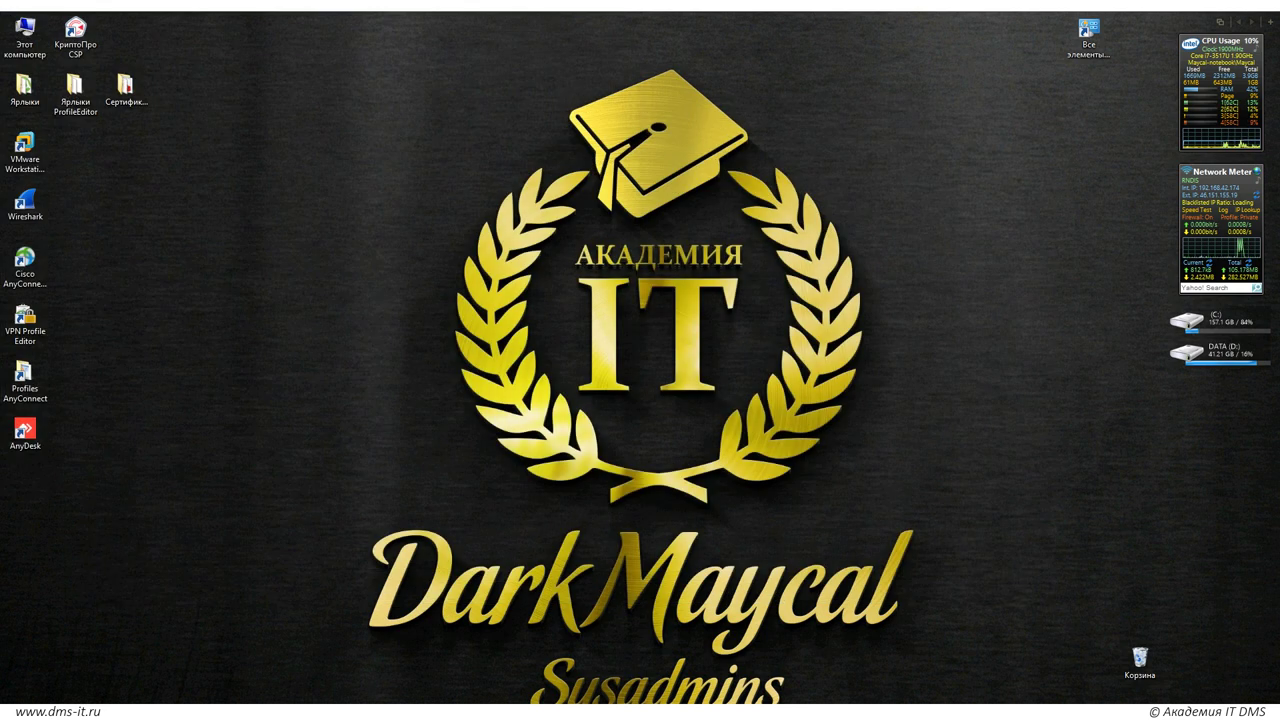
# Open the AnyConnect client on the client desktop and try to establish the RSA_SIG VPN connection
pyautogui.click(1158, 628)
pyautogui.press('Return')
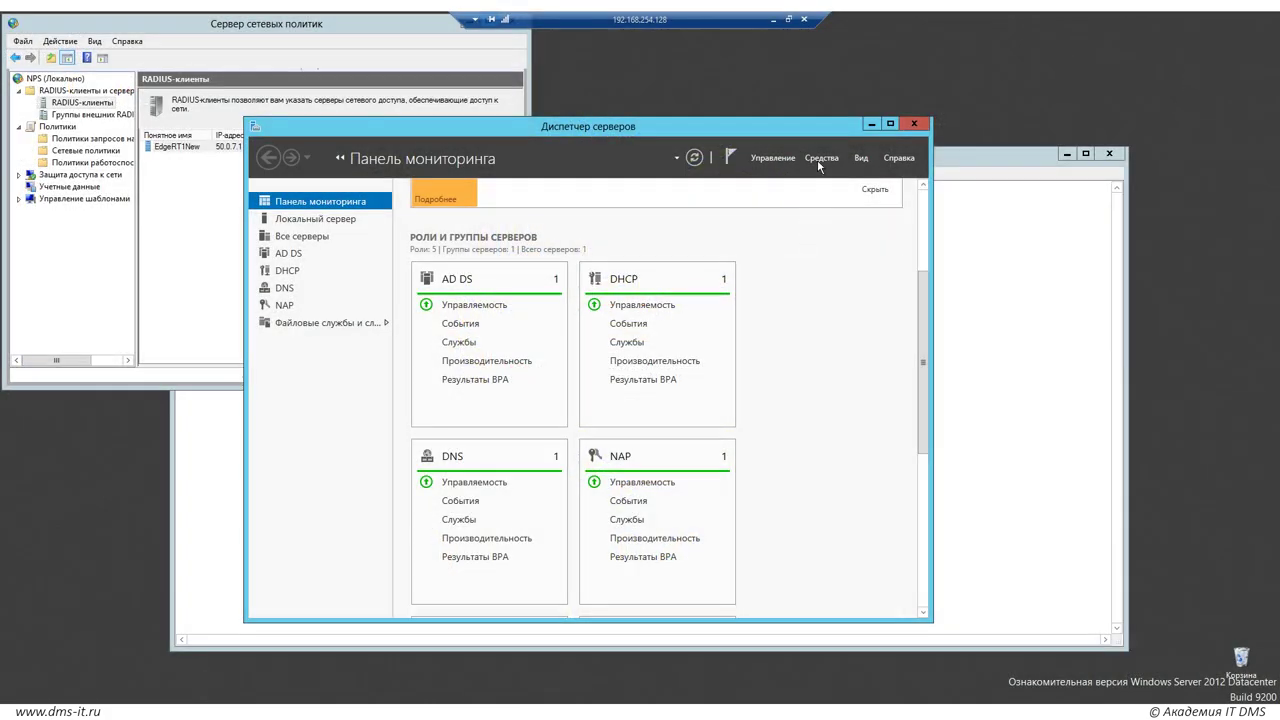
# On the Windows server, open Event Viewer from Server Manager and display the Windows Security log
pyautogui.click(819, 158)
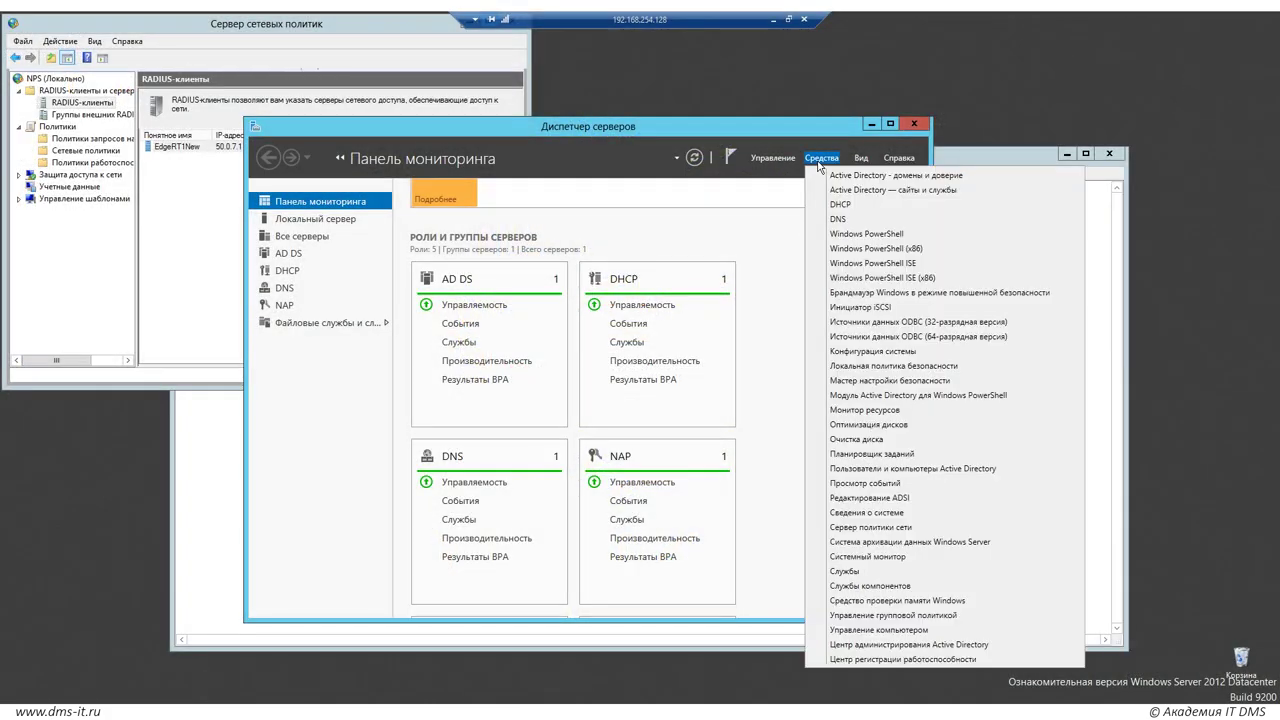
pyautogui.click(874, 486)
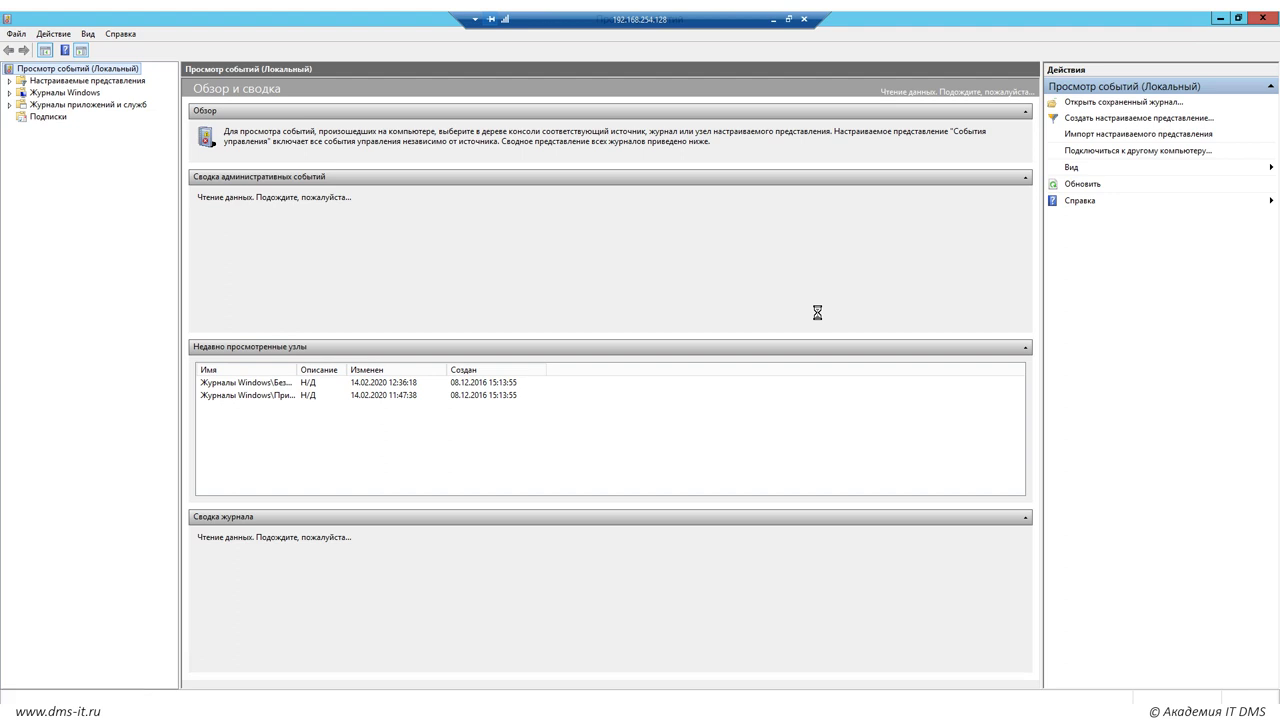
pyautogui.click(10, 93)
pyautogui.click(67, 119)
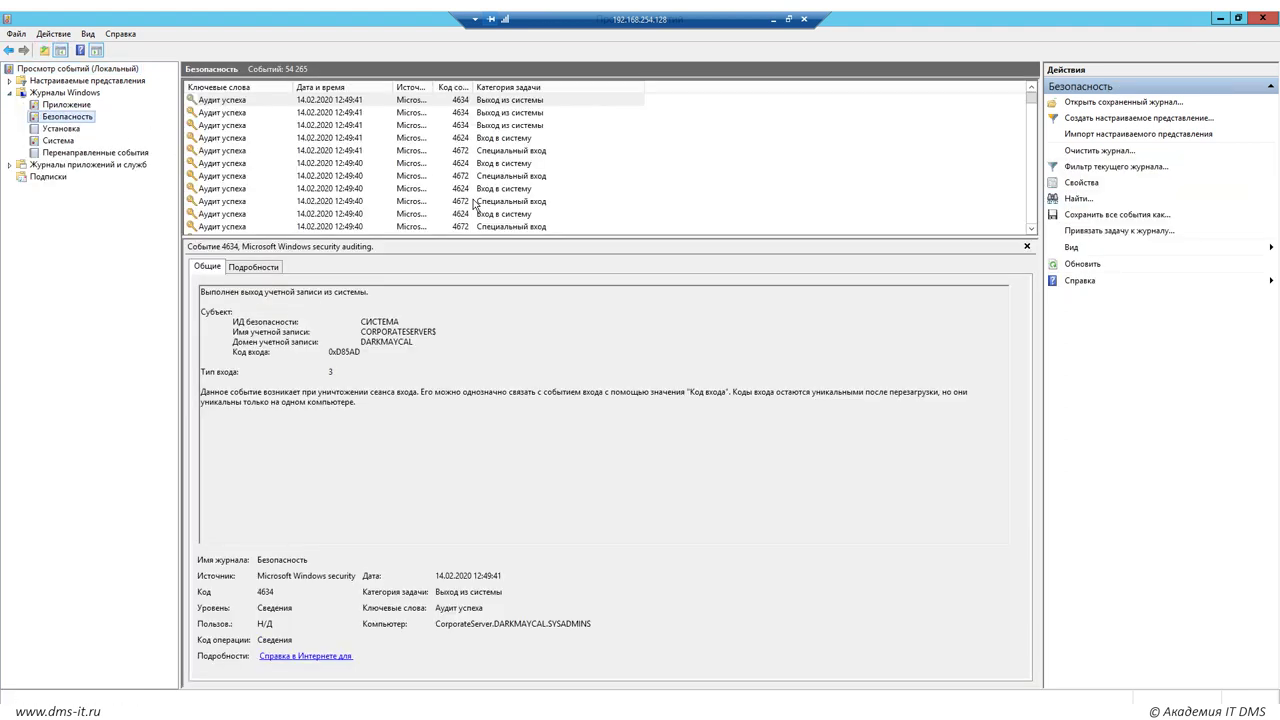
# Find the Network Policy Server audit failure event 6273 for MANAGERS and read its authentication details and denial reason
pyautogui.click(500, 101)
pyautogui.scroll(-3, 588, 136)
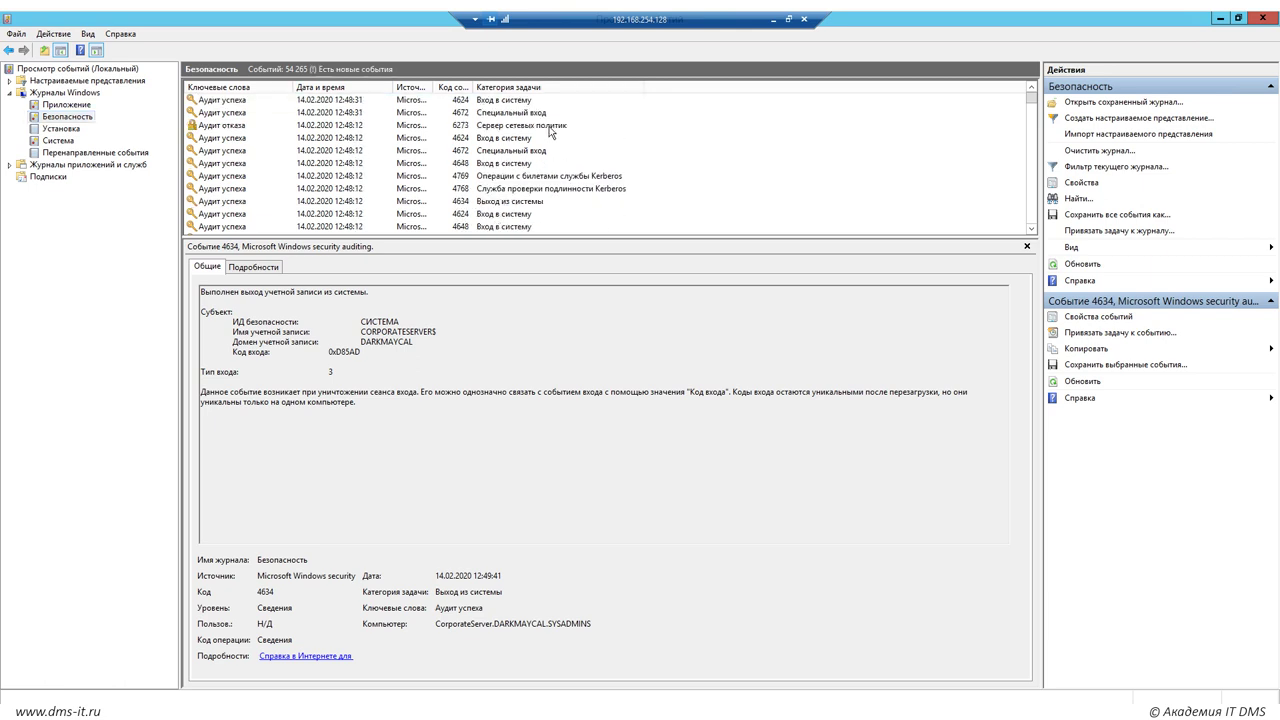
pyautogui.click(549, 133)
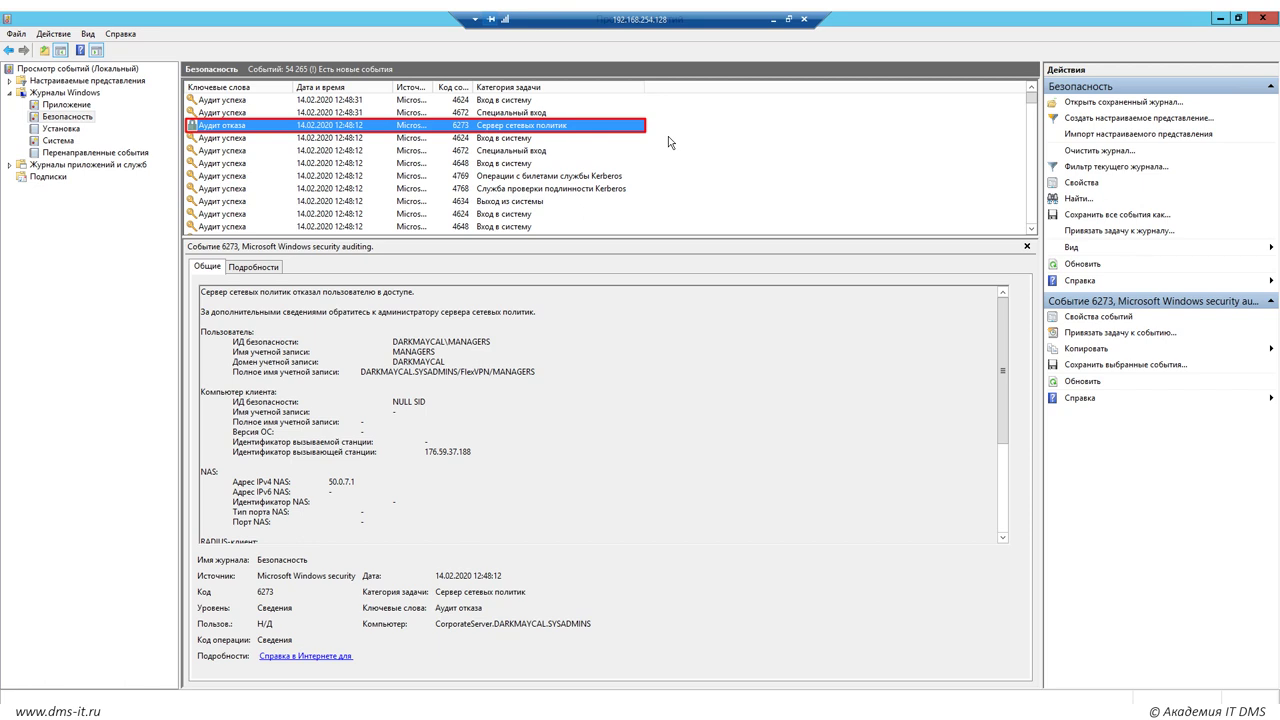
pyautogui.click(564, 421)
pyautogui.scroll(-2, 564, 400)
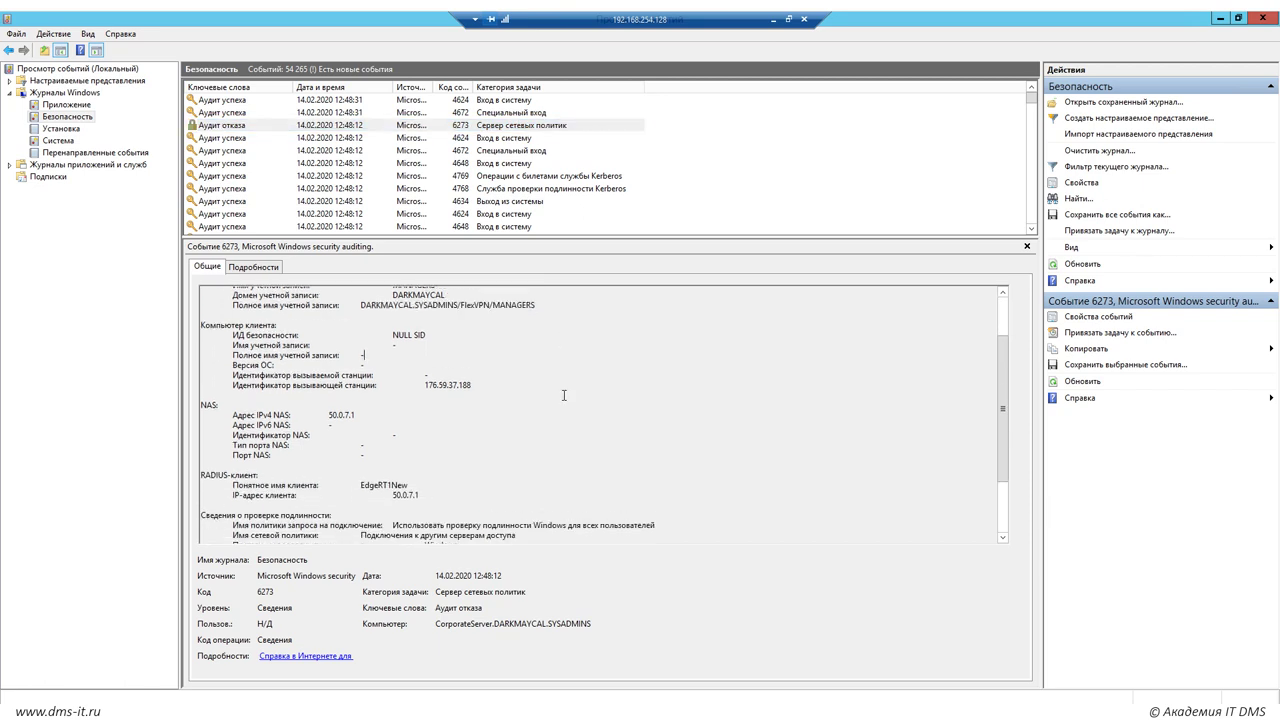
pyautogui.scroll(-3, 564, 395)
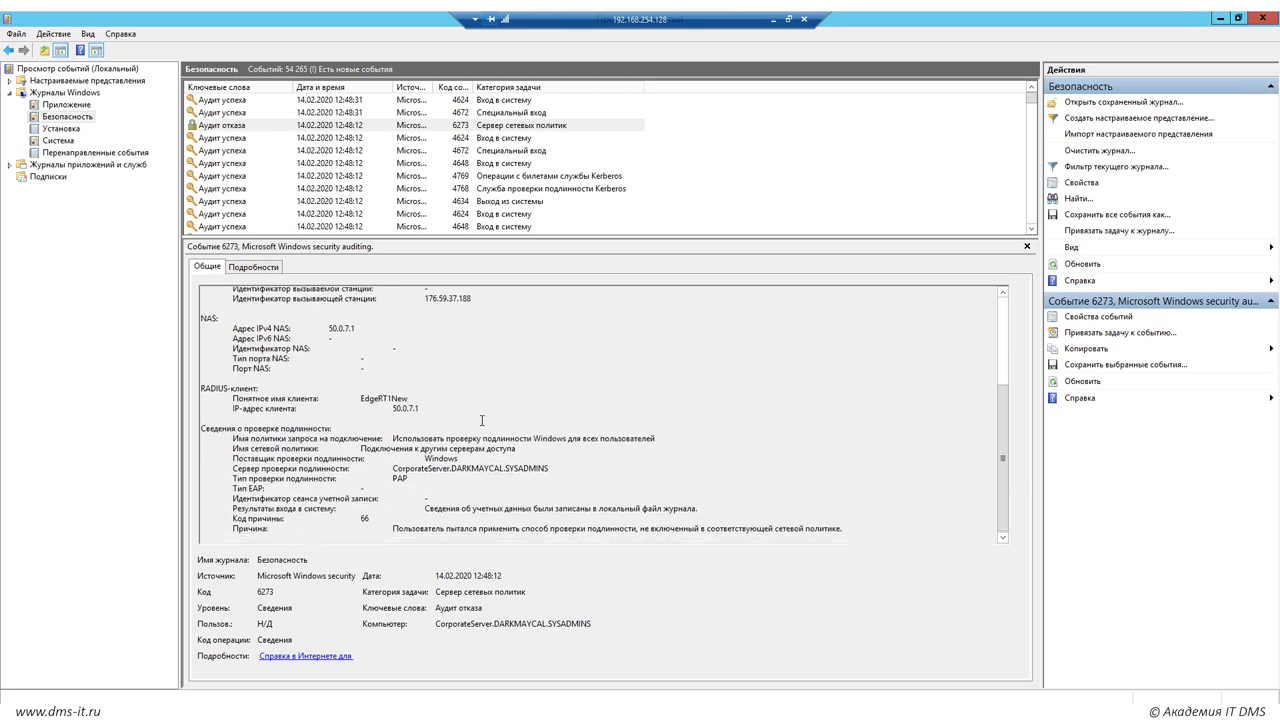
pyautogui.moveTo(393, 528); pyautogui.dragTo(861, 527)
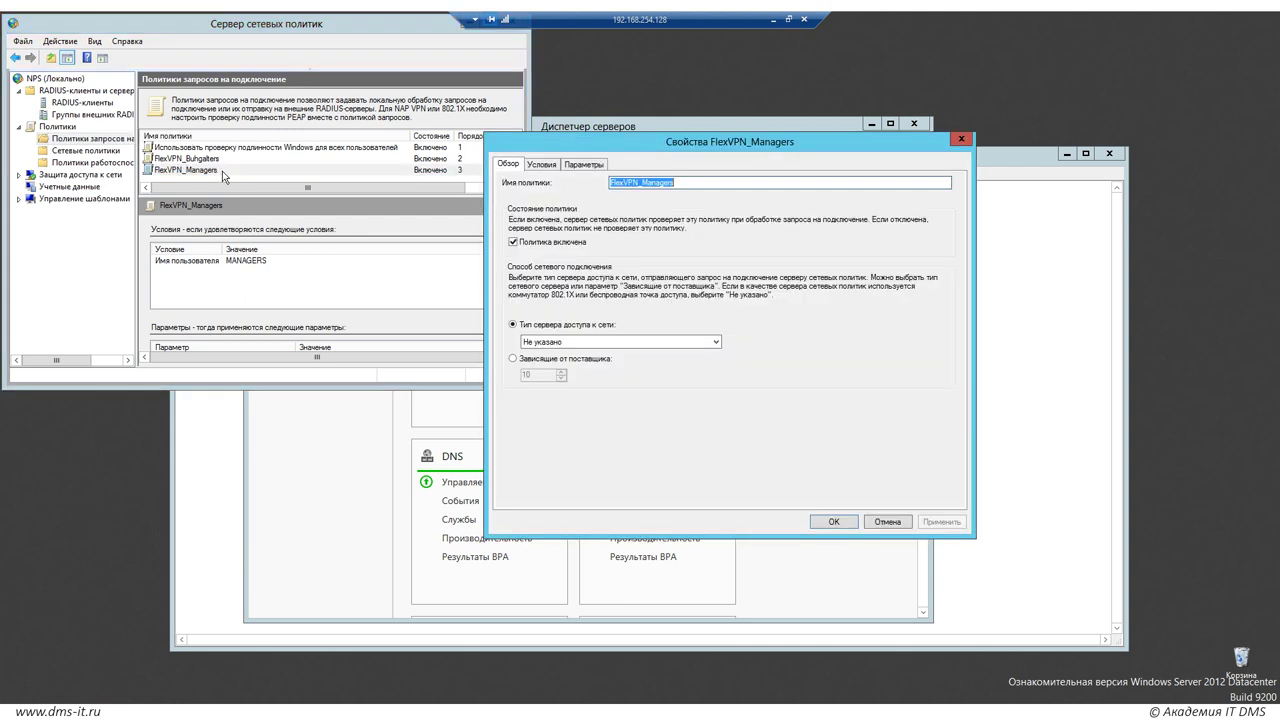
# Review the conditions and authentication method settings of the FlexVPN_Managers connection request policy in NPS
pyautogui.click(541, 165)
pyautogui.click(582, 165)
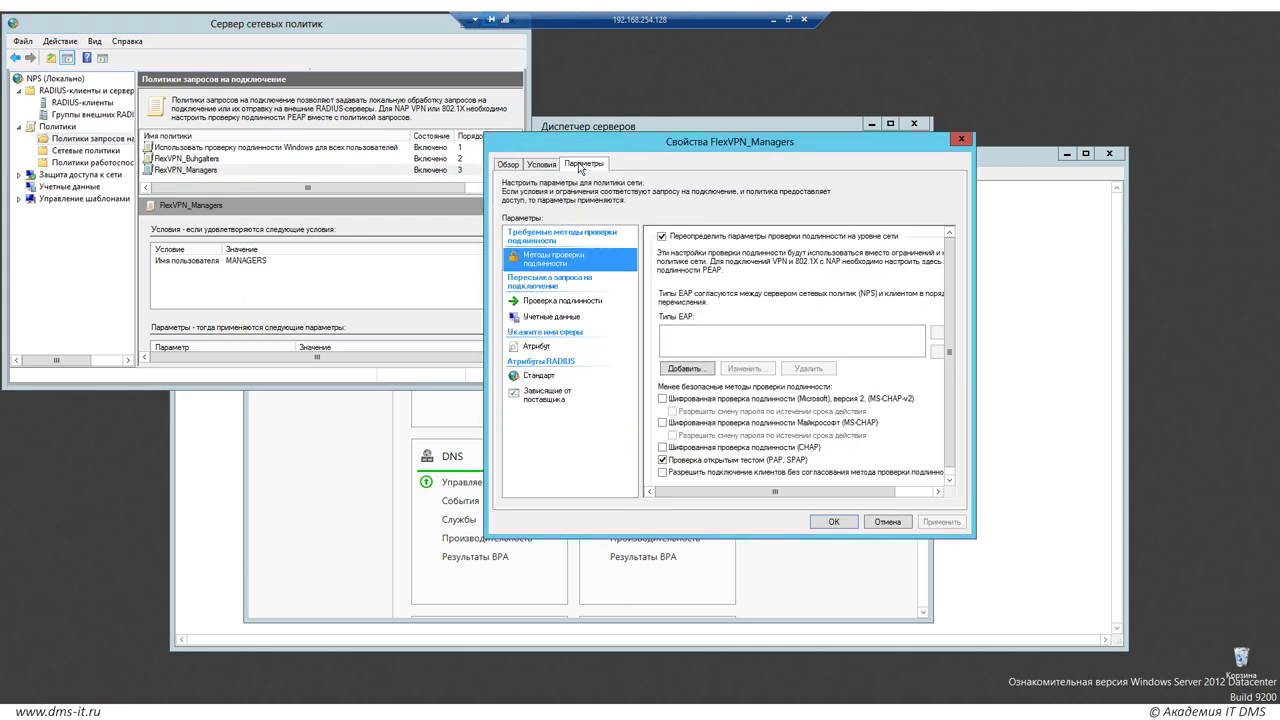
pyautogui.scroll(-1, 950, 342)
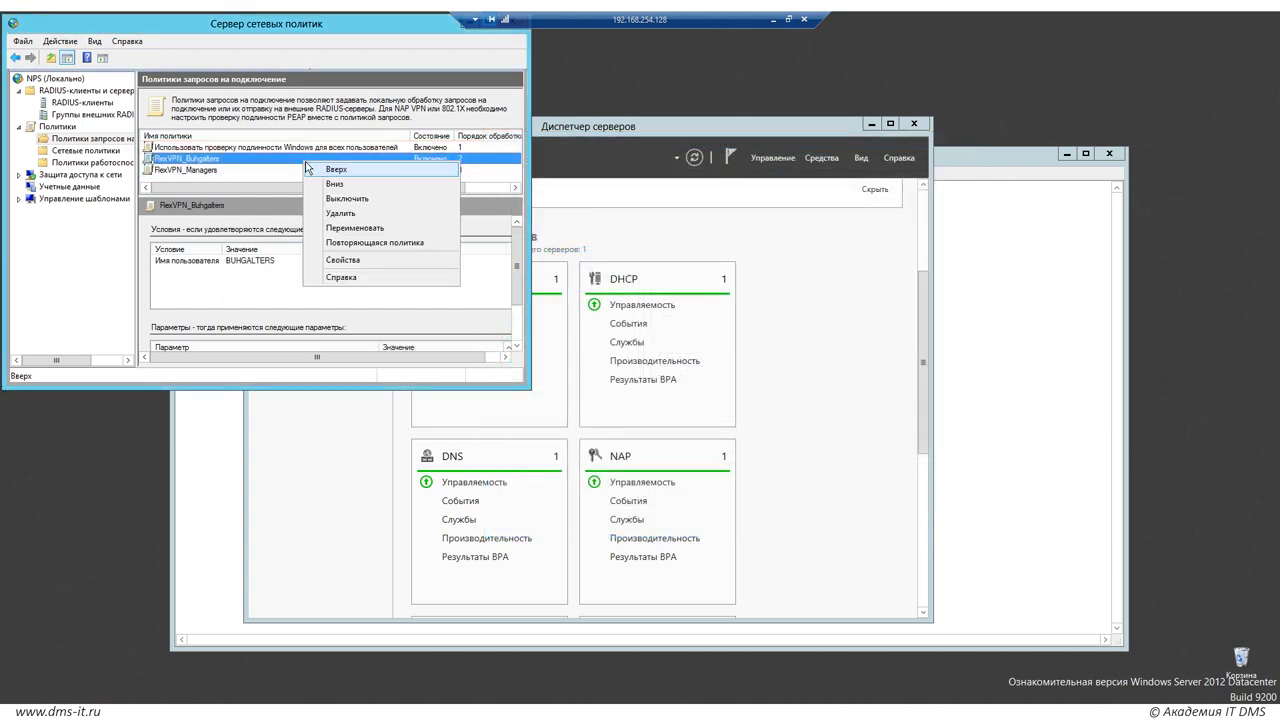
# Move the FlexVPN_Buhgalters and FlexVPN_Managers connection request policies up in the processing order, above the default Windows authentication policy
pyautogui.click(322, 171)
pyautogui.rightClick(216, 170)
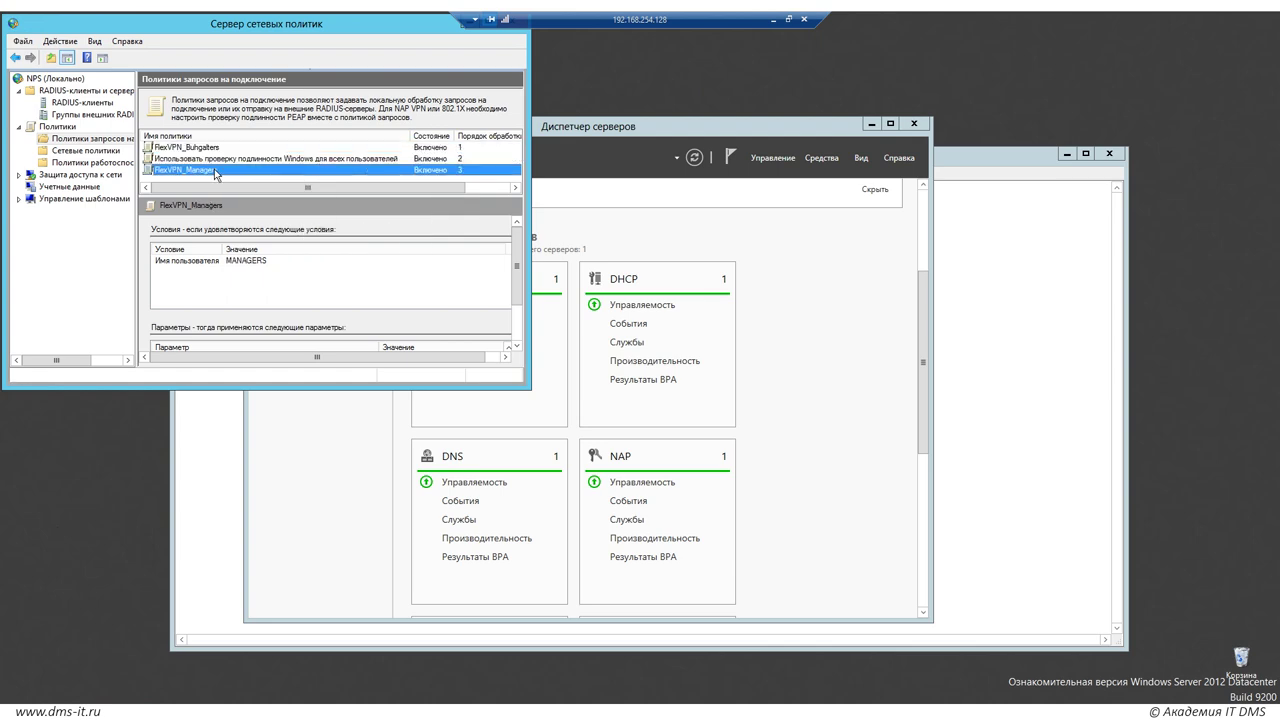
pyautogui.click(246, 178)
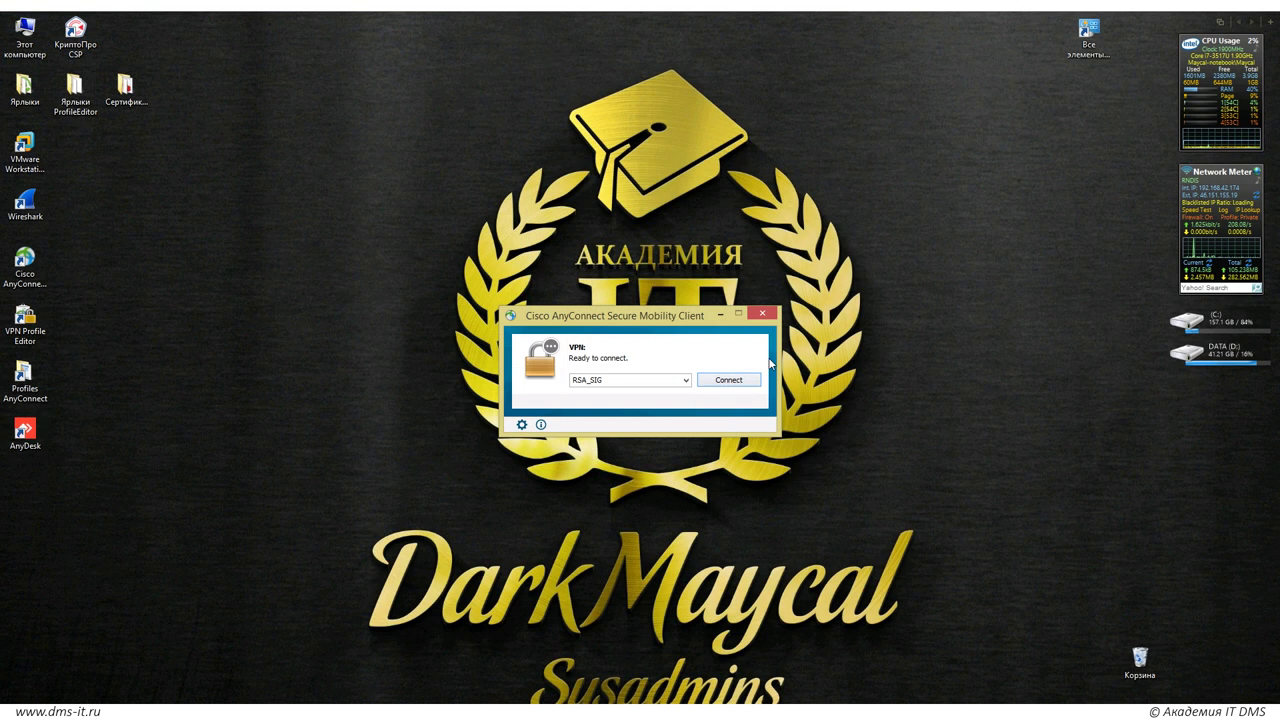
# On the client desktop, connect AnyConnect to RSA_SIG and check the secured routes in its route details
pyautogui.click(729, 380)
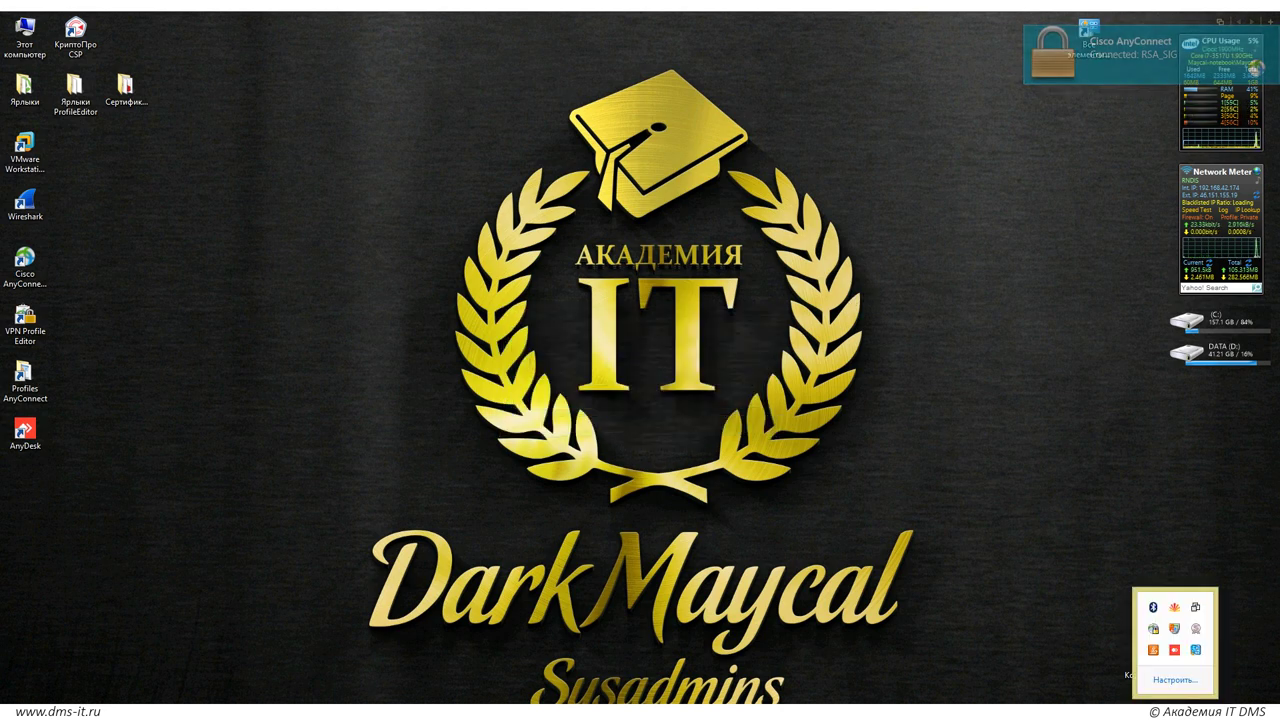
pyautogui.click(1153, 630)
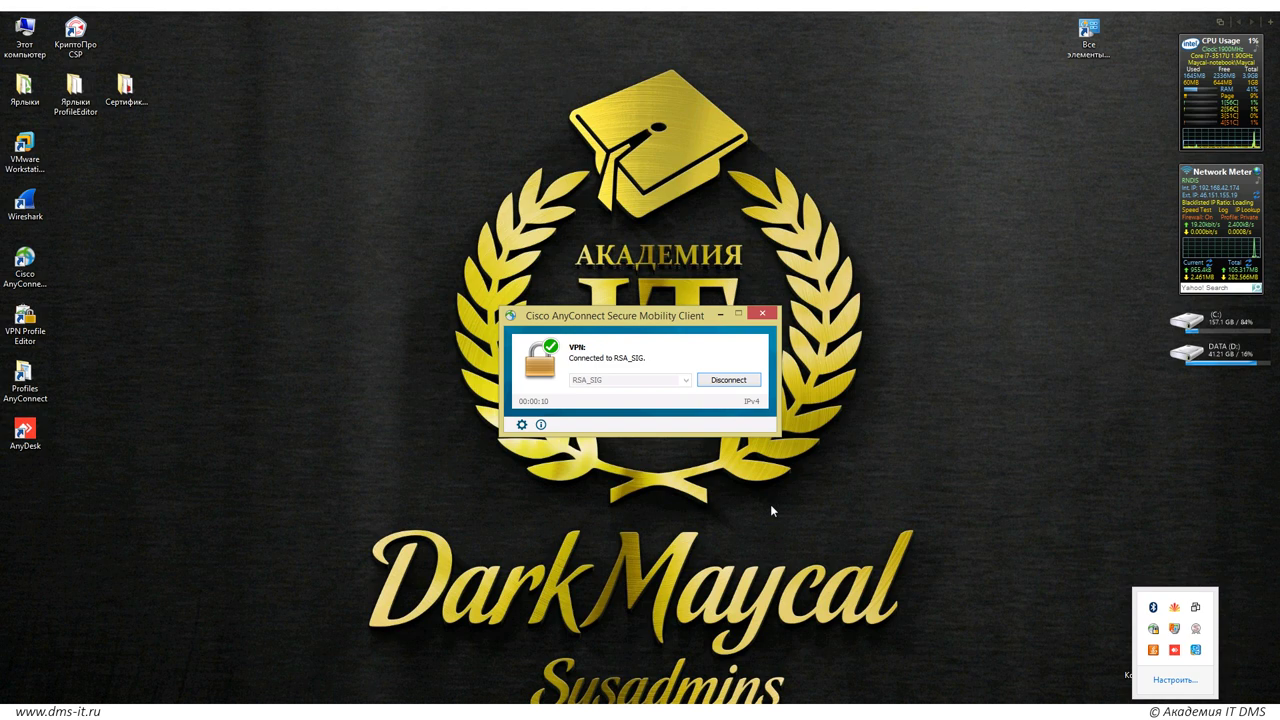
pyautogui.click(521, 424)
pyautogui.click(469, 205)
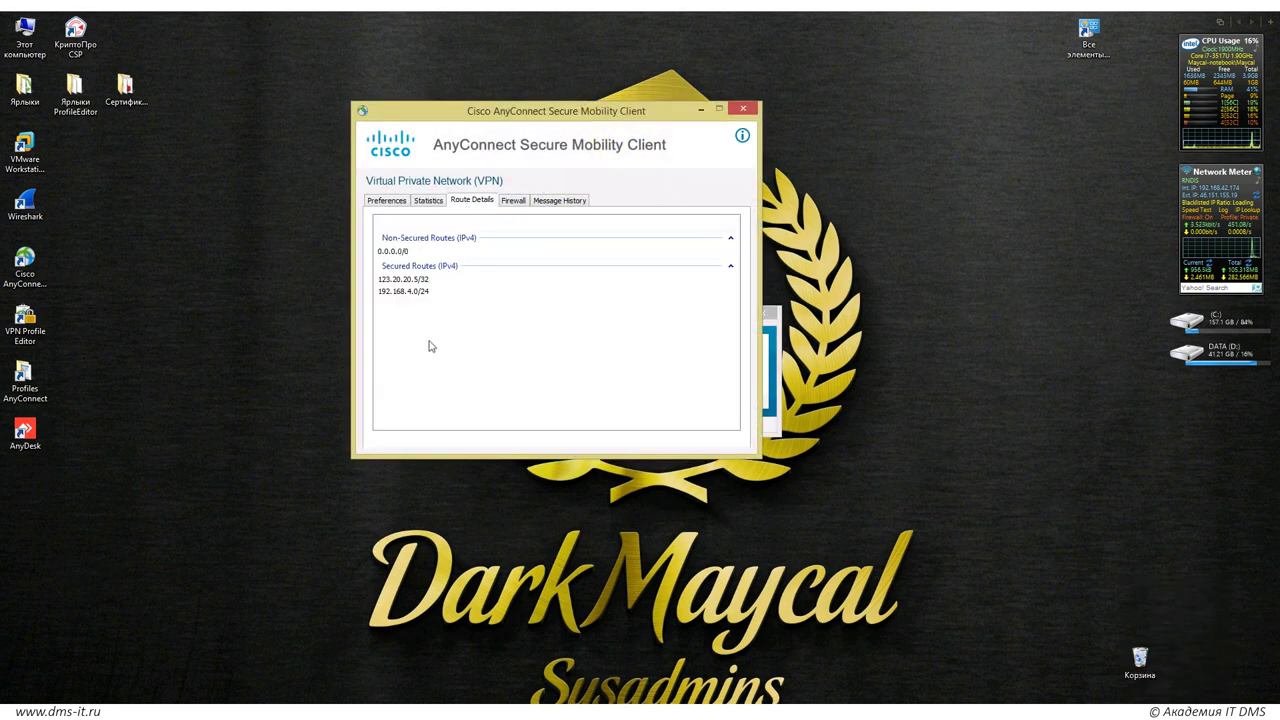
pyautogui.click(428, 281)
pyautogui.click(422, 292)
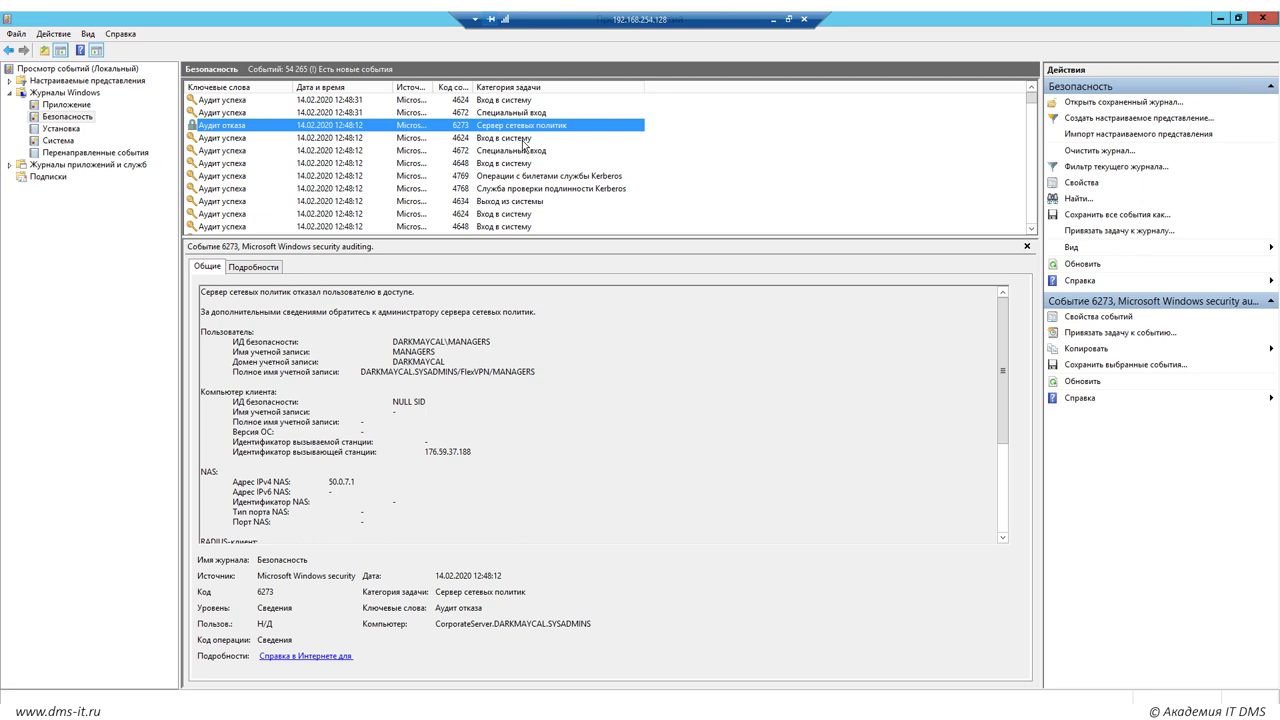
# Refresh the server's Security log and examine the newest Network Policy Server event 6278, including the applied connection request policy
pyautogui.press('F5')
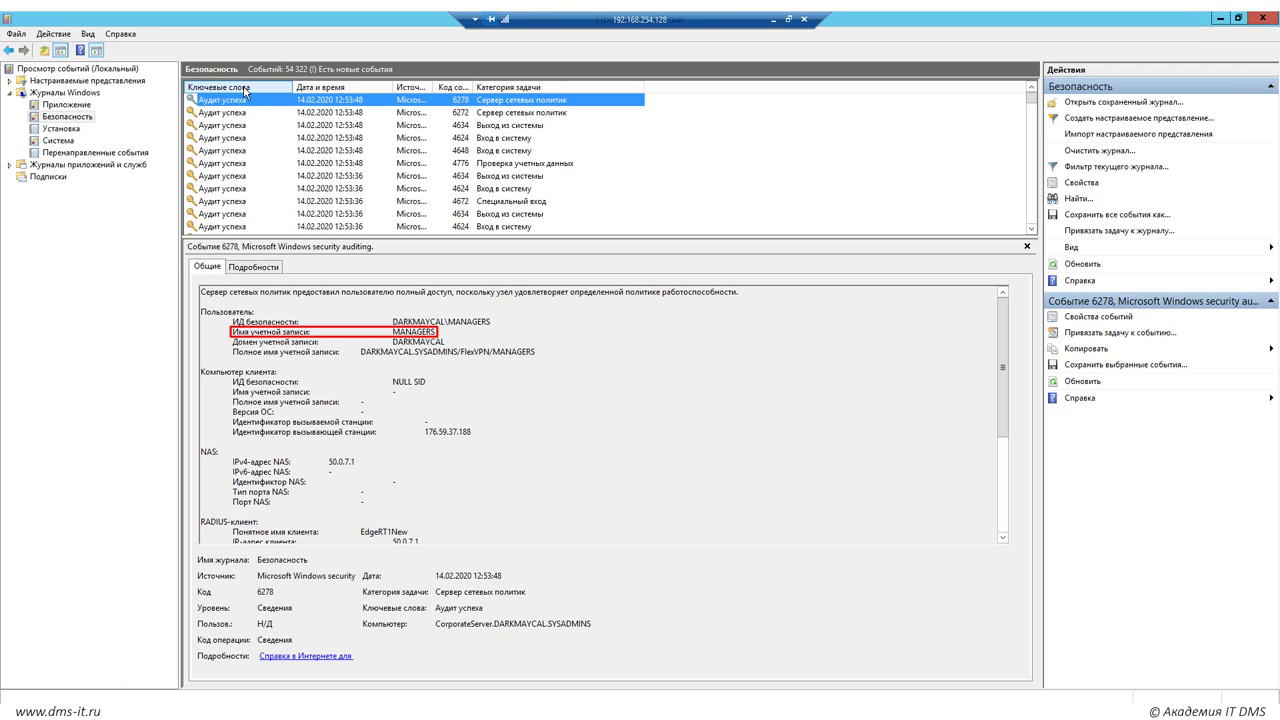
pyautogui.click(660, 428)
pyautogui.scroll(-4, 660, 428)
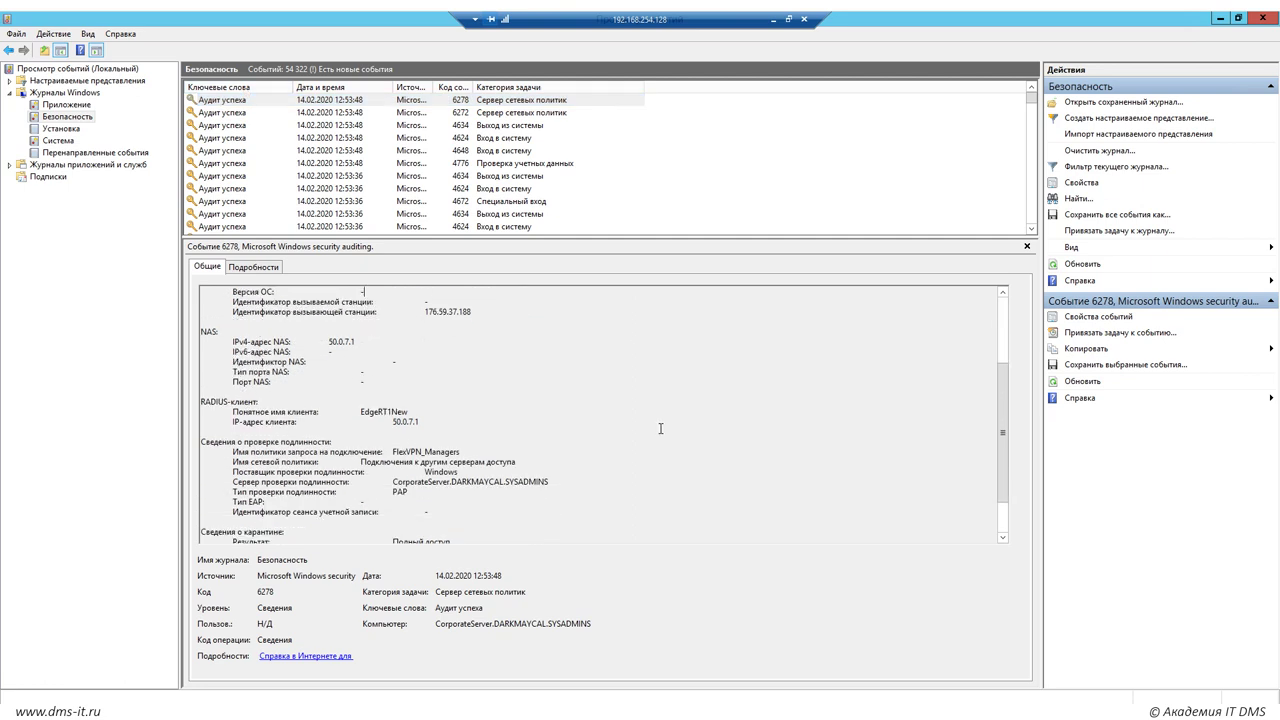
pyautogui.scroll(-1, 660, 428)
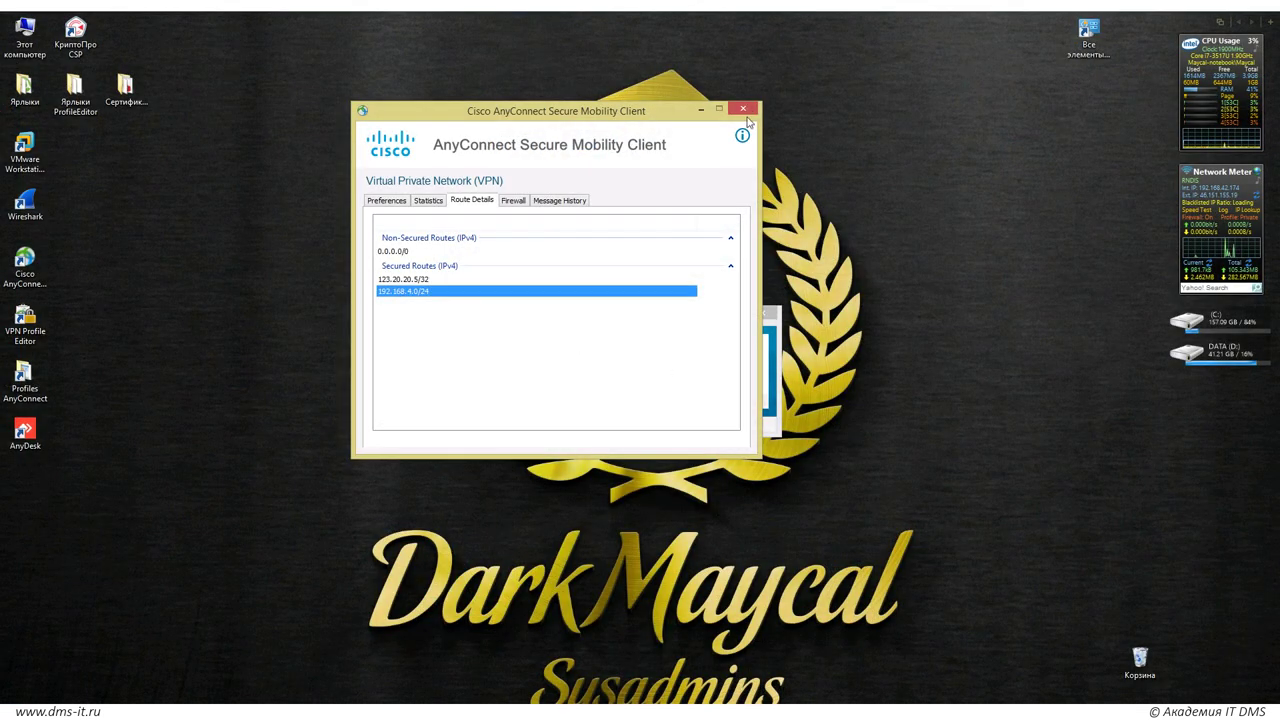
# On the client, close the AnyConnect details window, disconnect from RSA_SIG, and quit the AnyConnect client
pyautogui.click(750, 112)
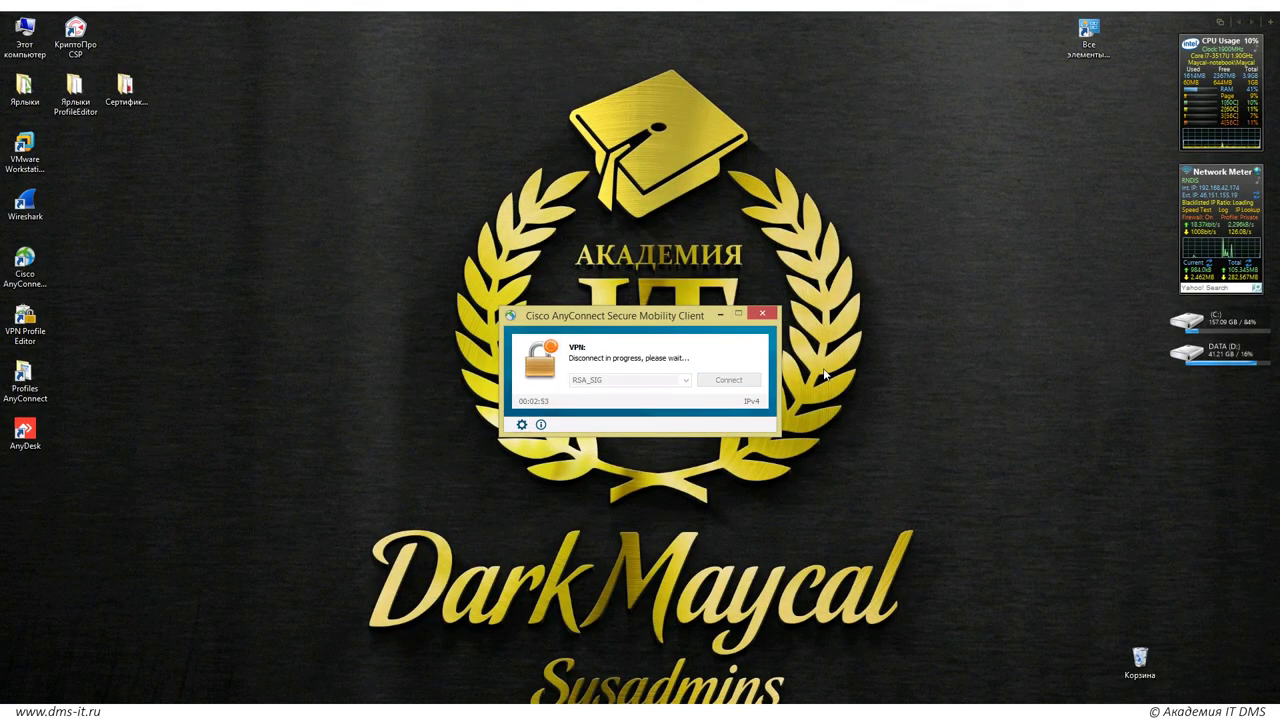
pyautogui.click(1175, 712)
pyautogui.rightClick(1153, 628)
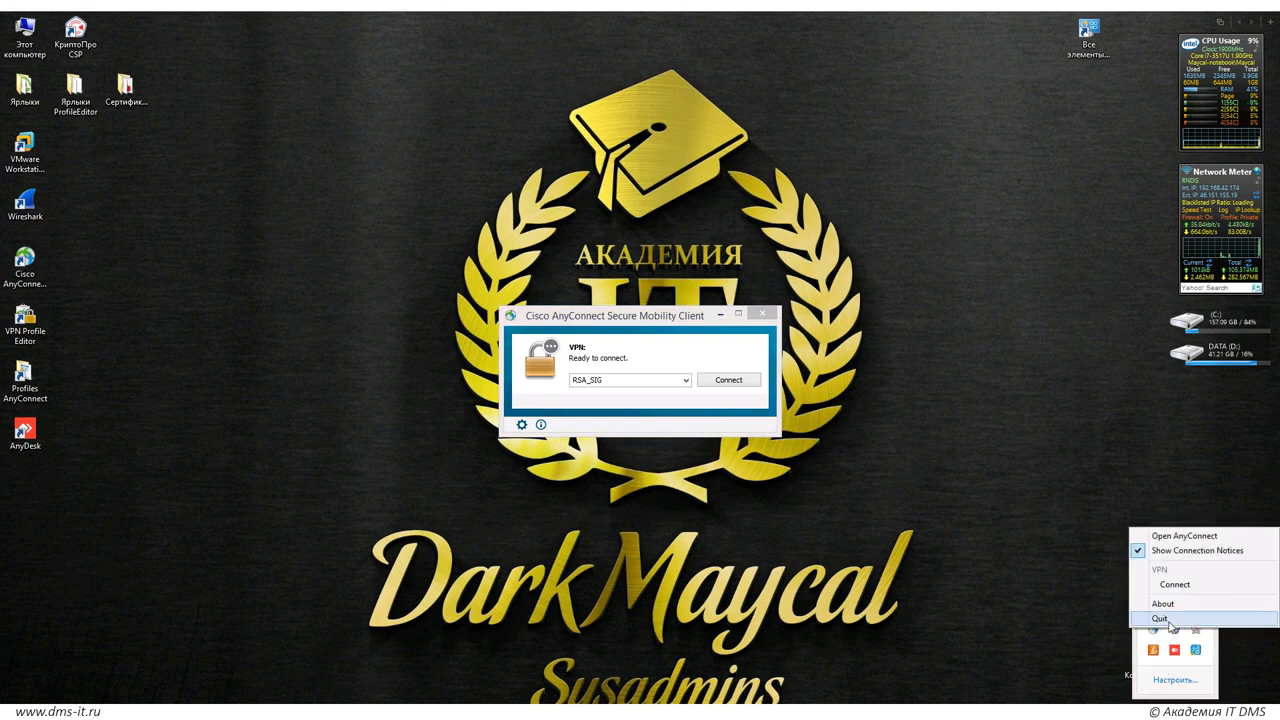
pyautogui.press('Escape')
pyautogui.click(979, 519)
# Run VPN Profile Editor as administrator and open the RSA-SIG.xml profile
pyautogui.rightClick(25, 318)
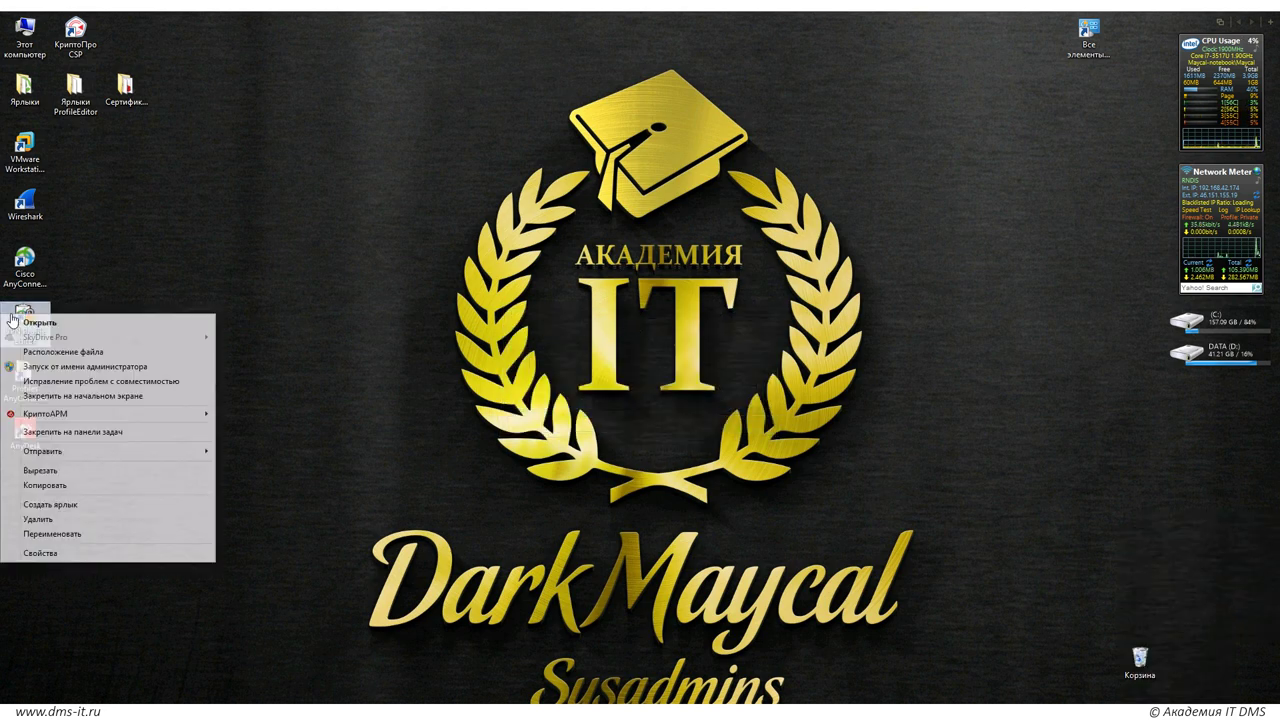
pyautogui.click(48, 367)
pyautogui.click(688, 403)
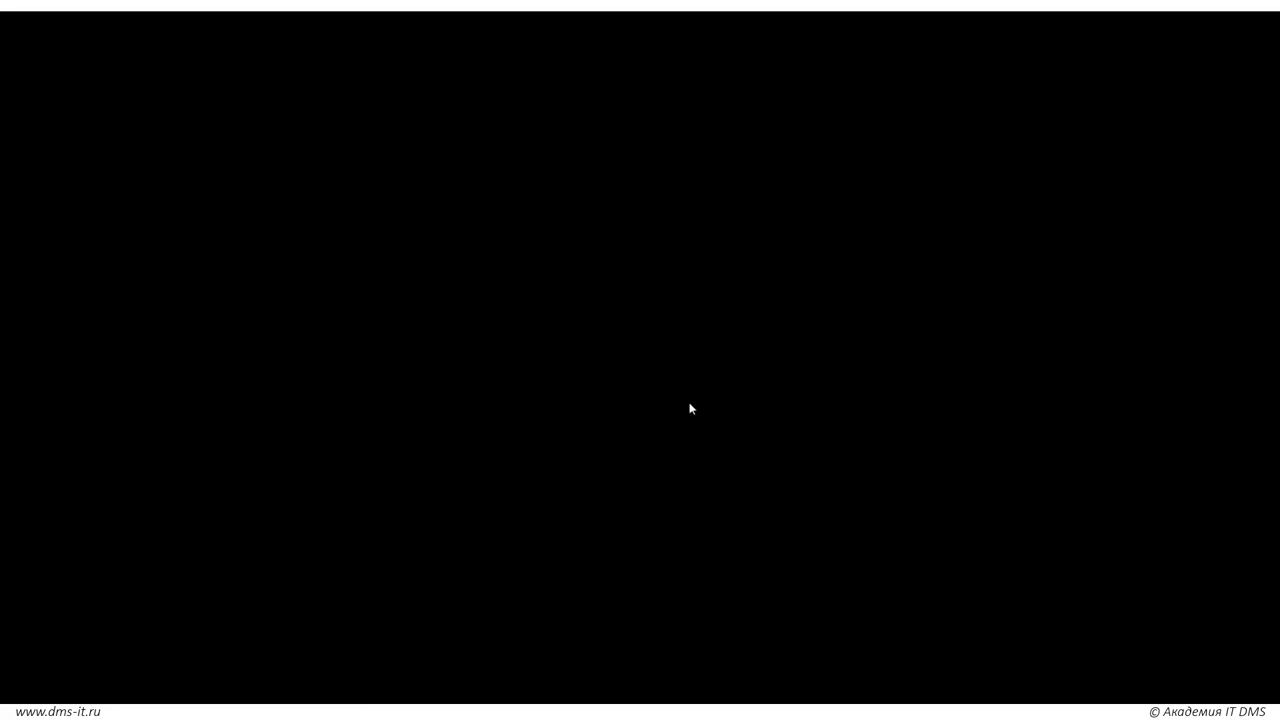
pyautogui.click(14, 38)
pyautogui.click(28, 65)
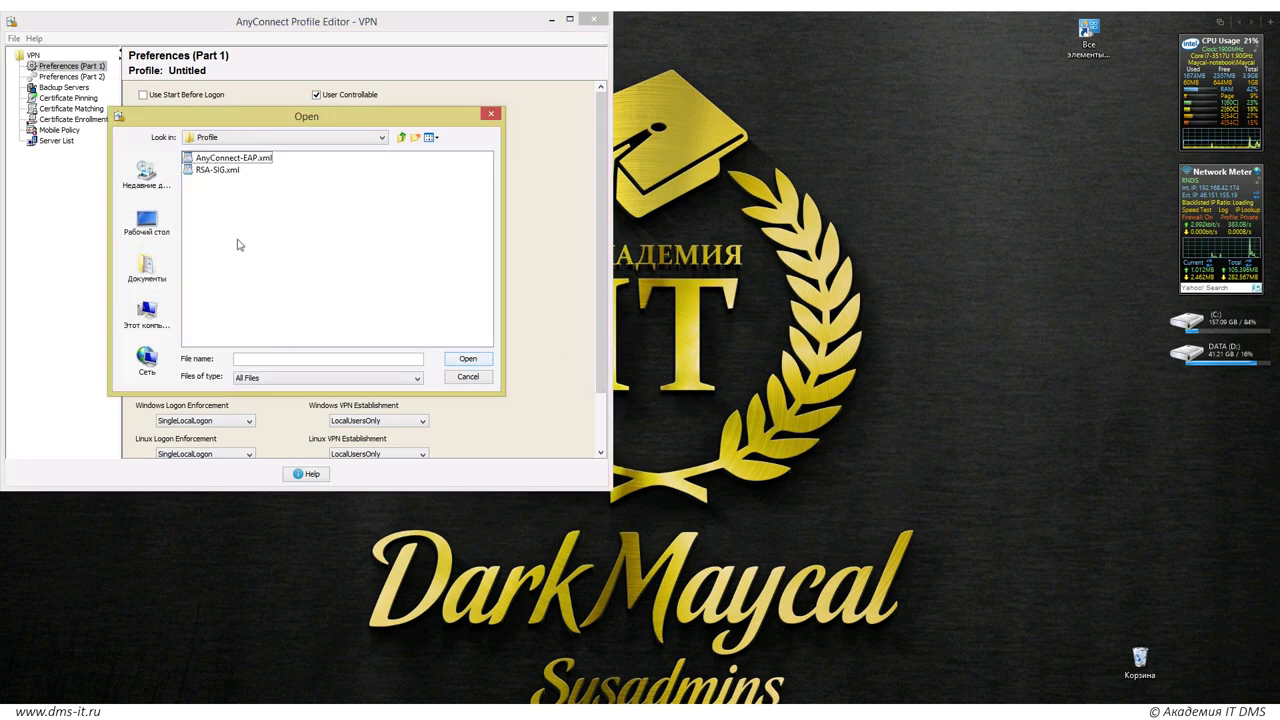
pyautogui.click(215, 168)
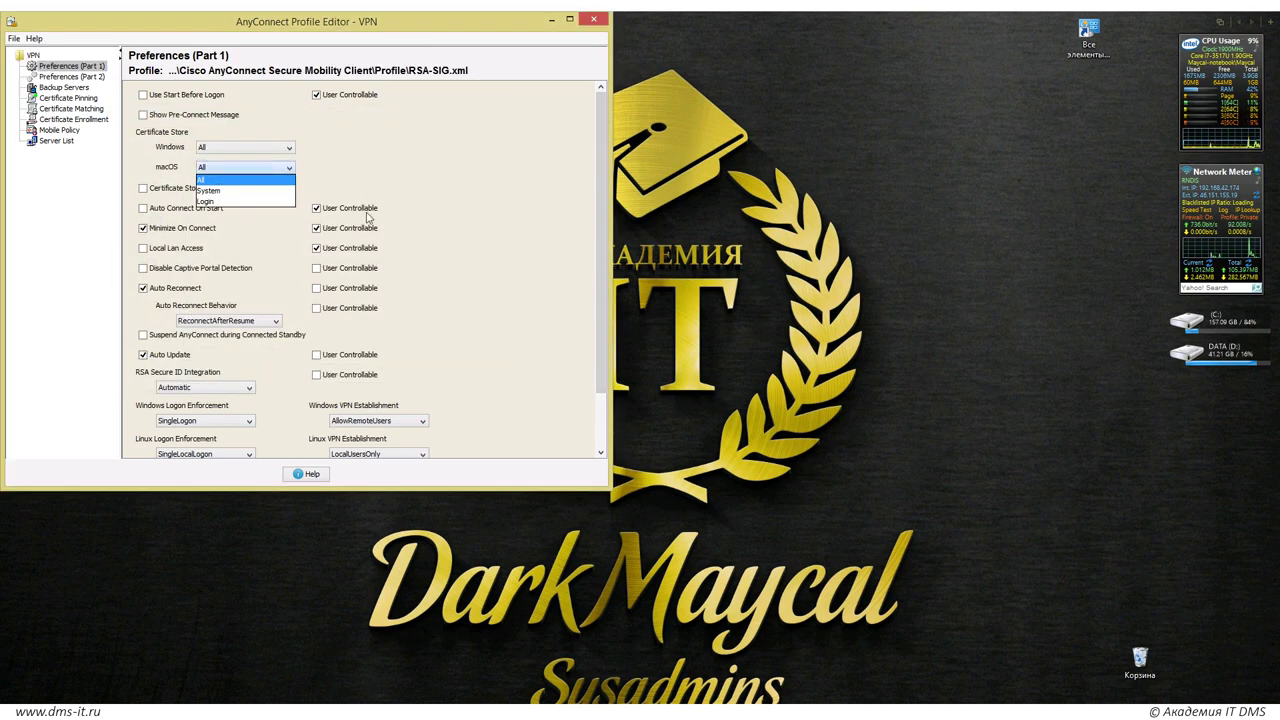
# Set the CN pattern under Certificate Matching to the BUHGALTERS certificate holder's first name, save the profile, and minimize the editor
pyautogui.click(405, 221)
pyautogui.click(68, 98)
pyautogui.click(71, 108)
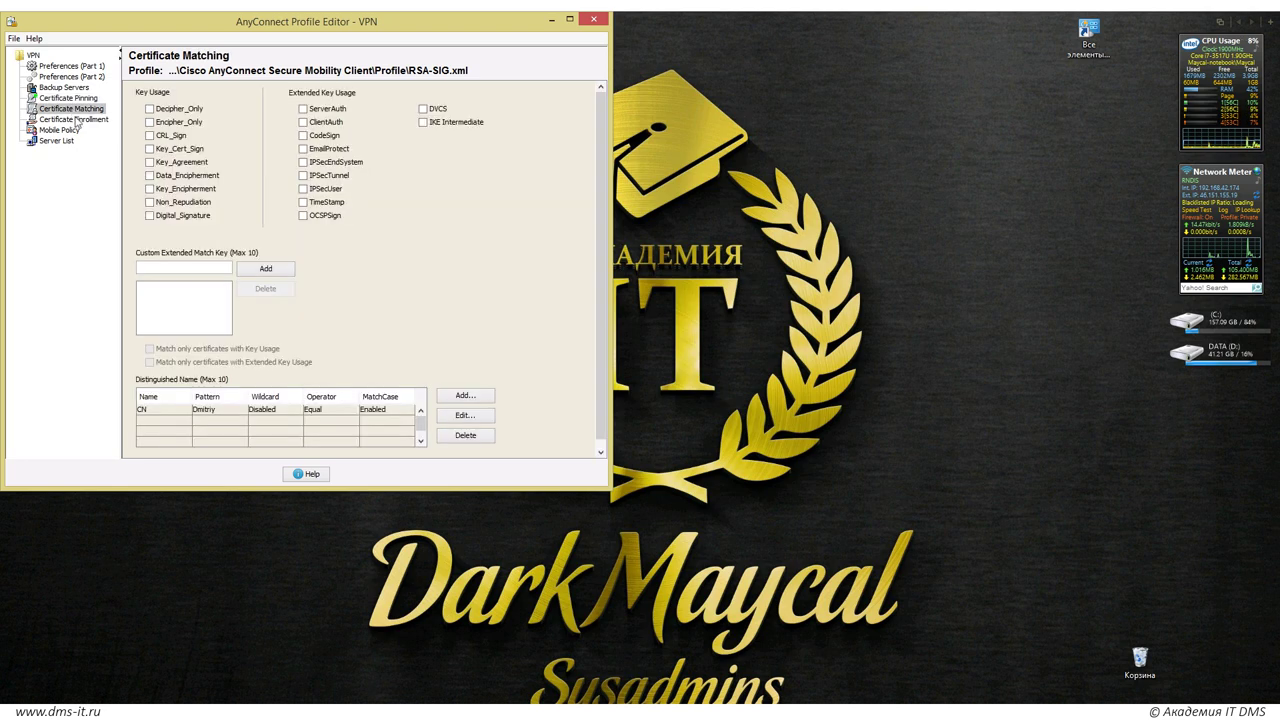
pyautogui.doubleClick(201, 416)
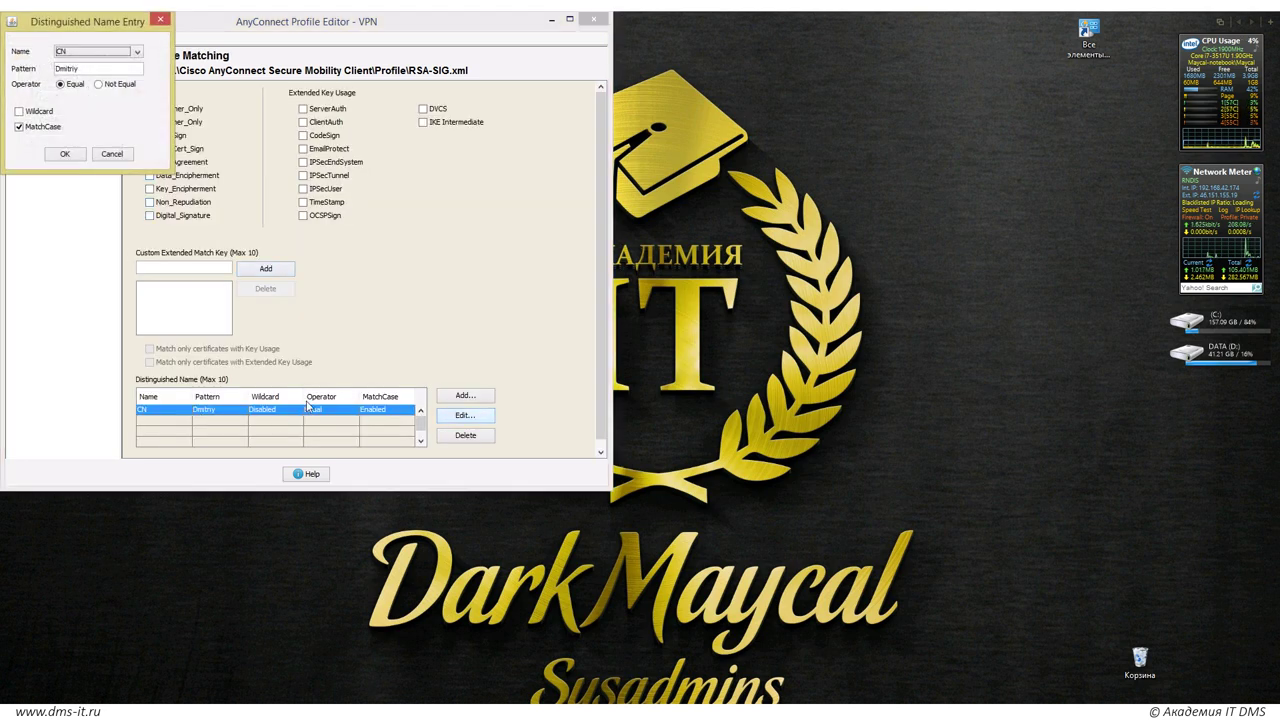
pyautogui.doubleClick(93, 68)
pyautogui.write('S')
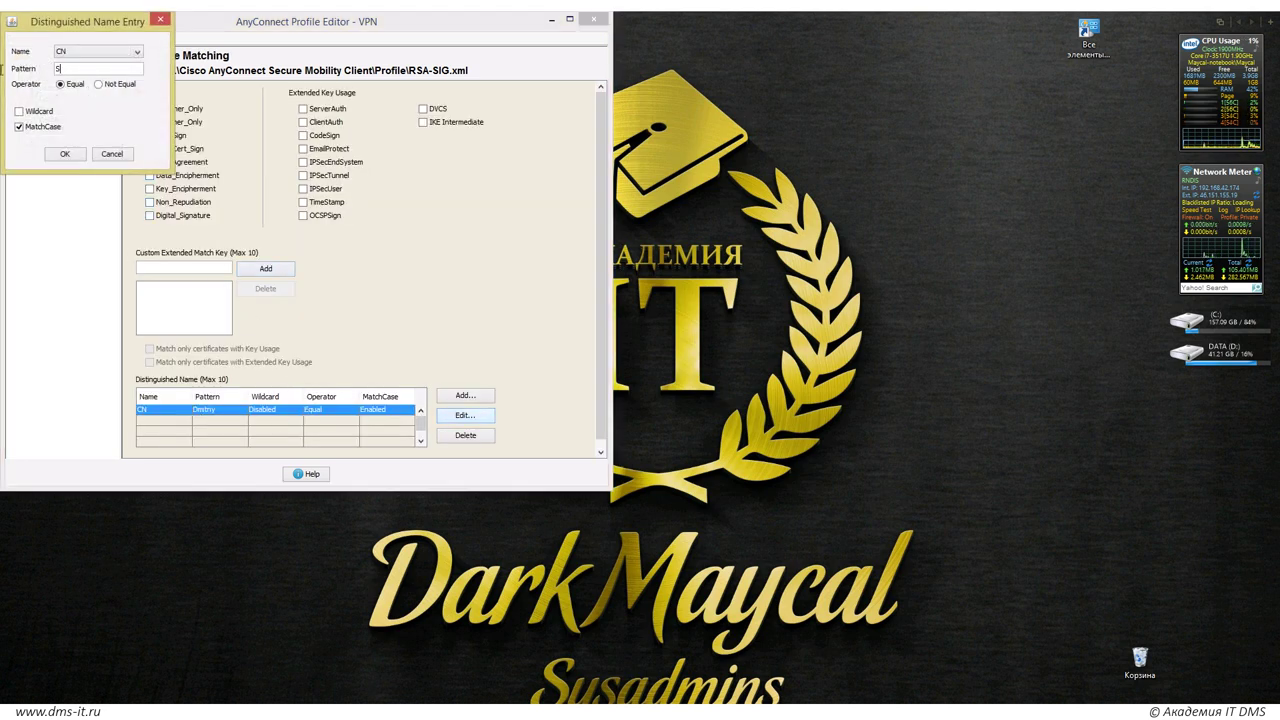
pyautogui.write('vetlana')
pyautogui.click(65, 154)
pyautogui.click(14, 38)
pyautogui.press('Escape')
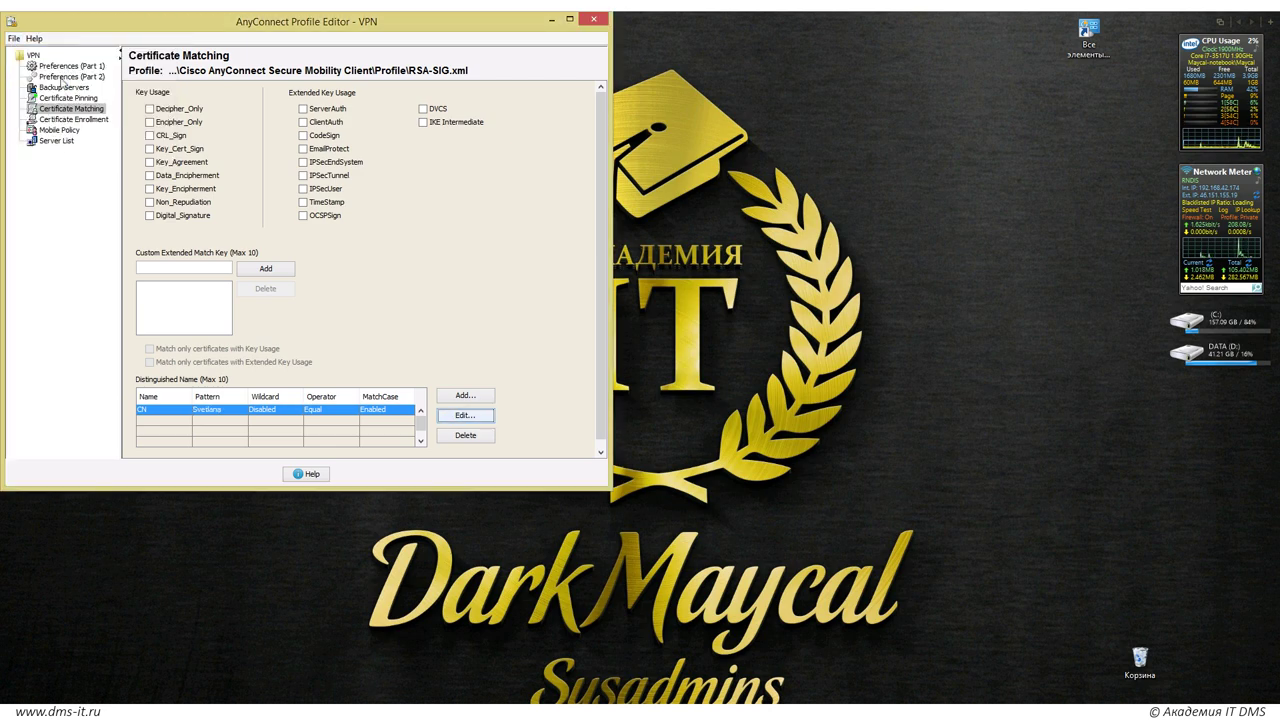
pyautogui.click(547, 22)
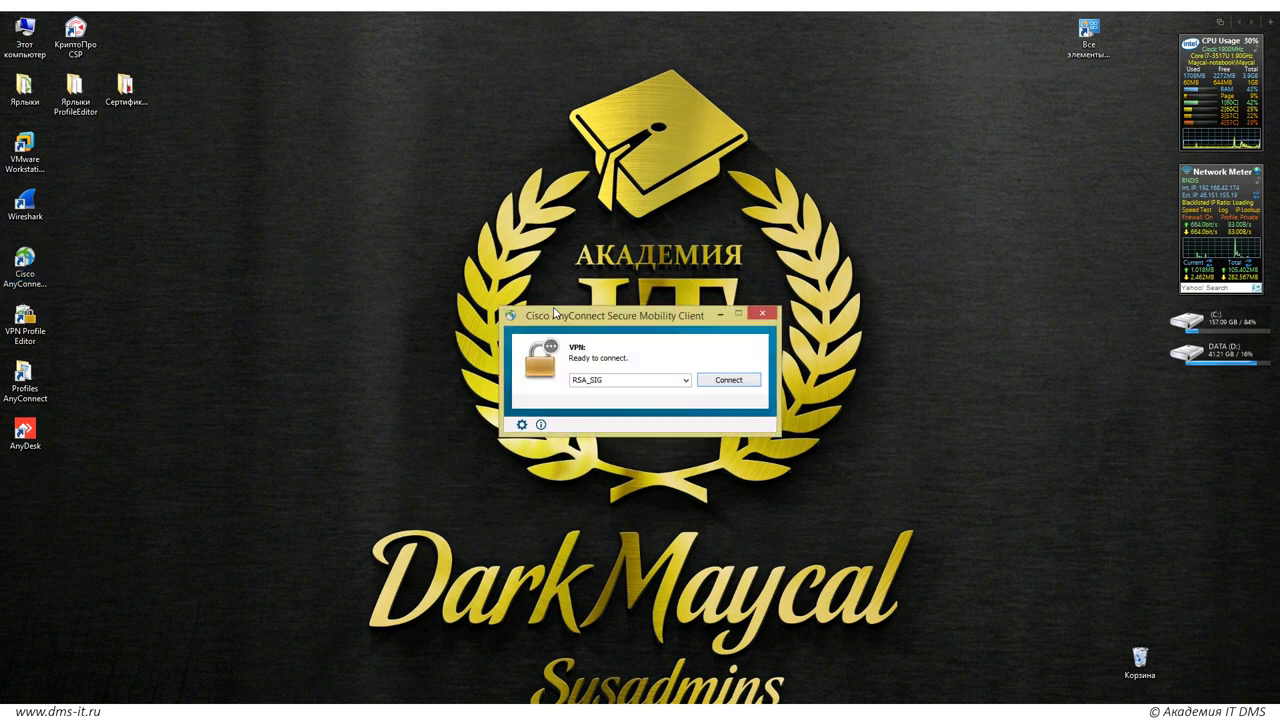
# Connect AnyConnect to RSA_SIG, check the secured routes in its route details, and close the details window
pyautogui.click(716, 381)
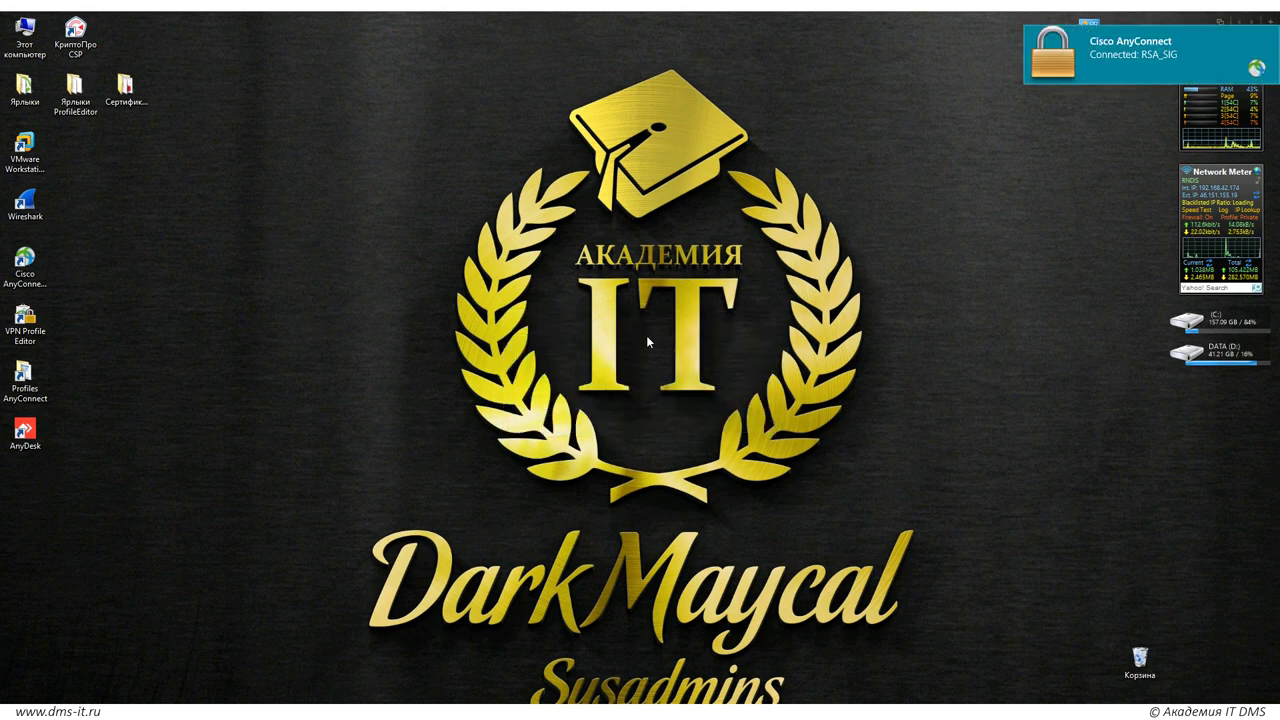
pyautogui.click(1175, 712)
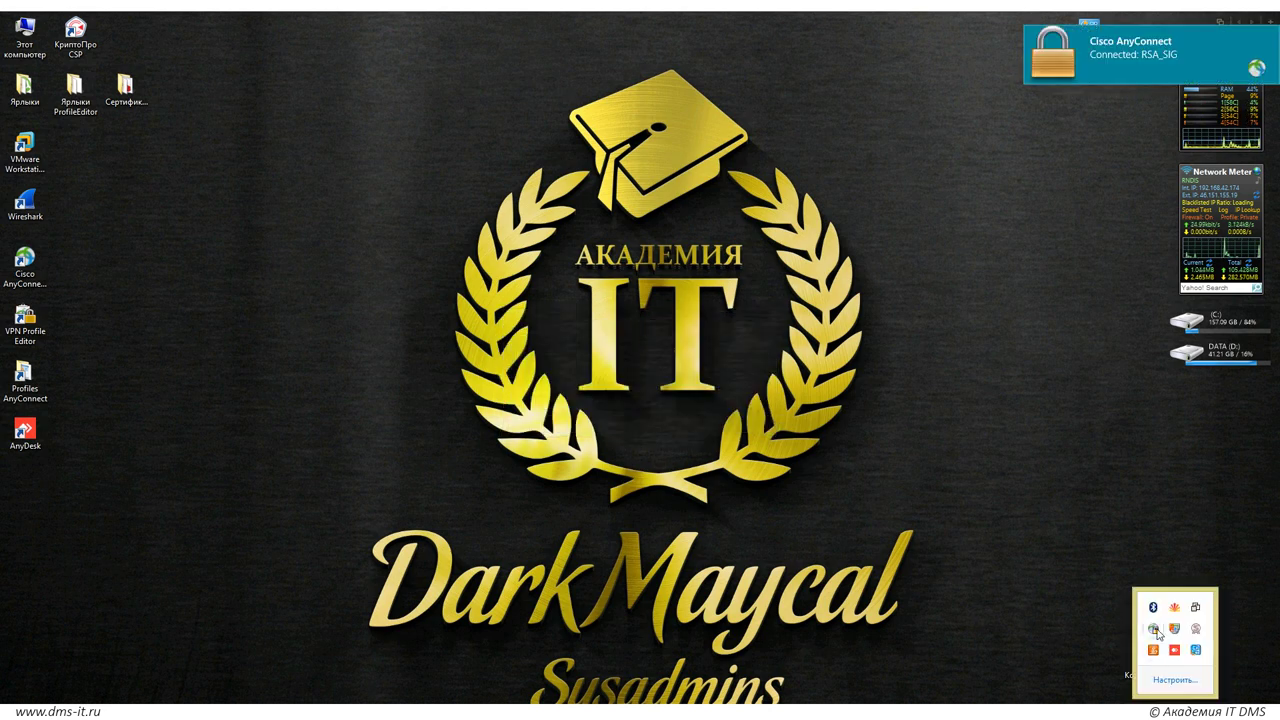
pyautogui.click(1154, 630)
pyautogui.click(521, 424)
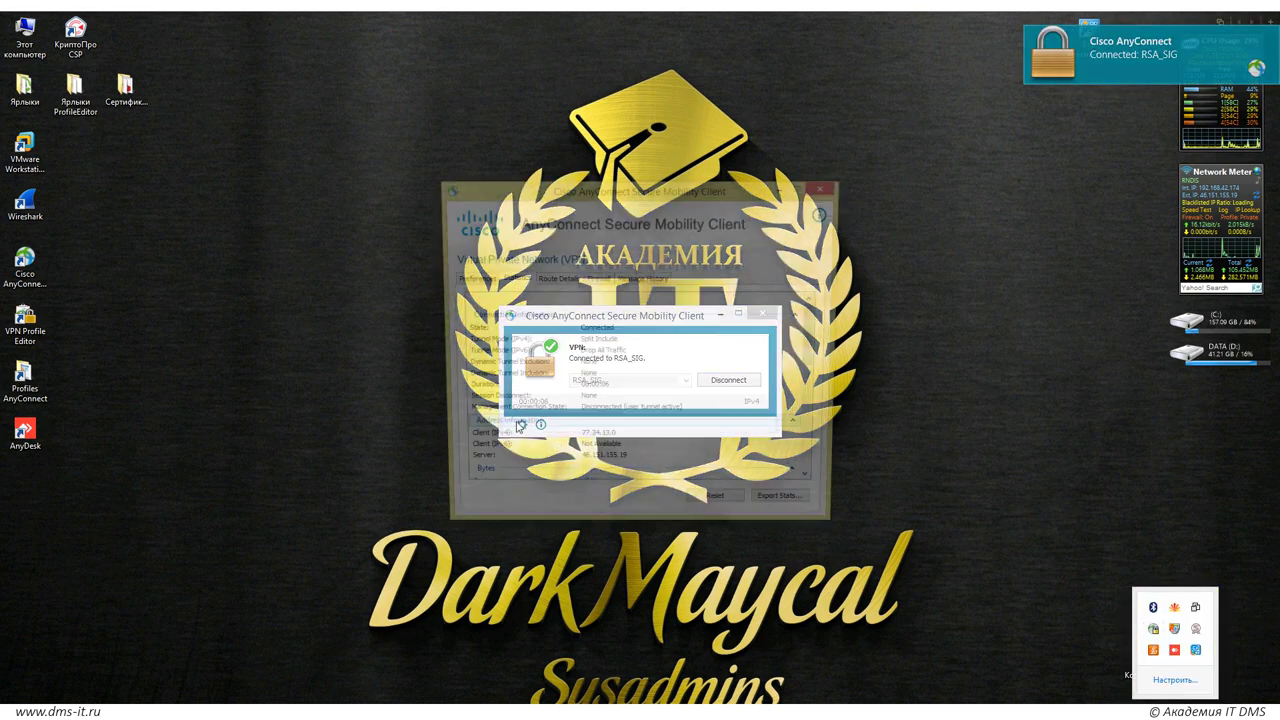
pyautogui.click(565, 282)
pyautogui.click(496, 357)
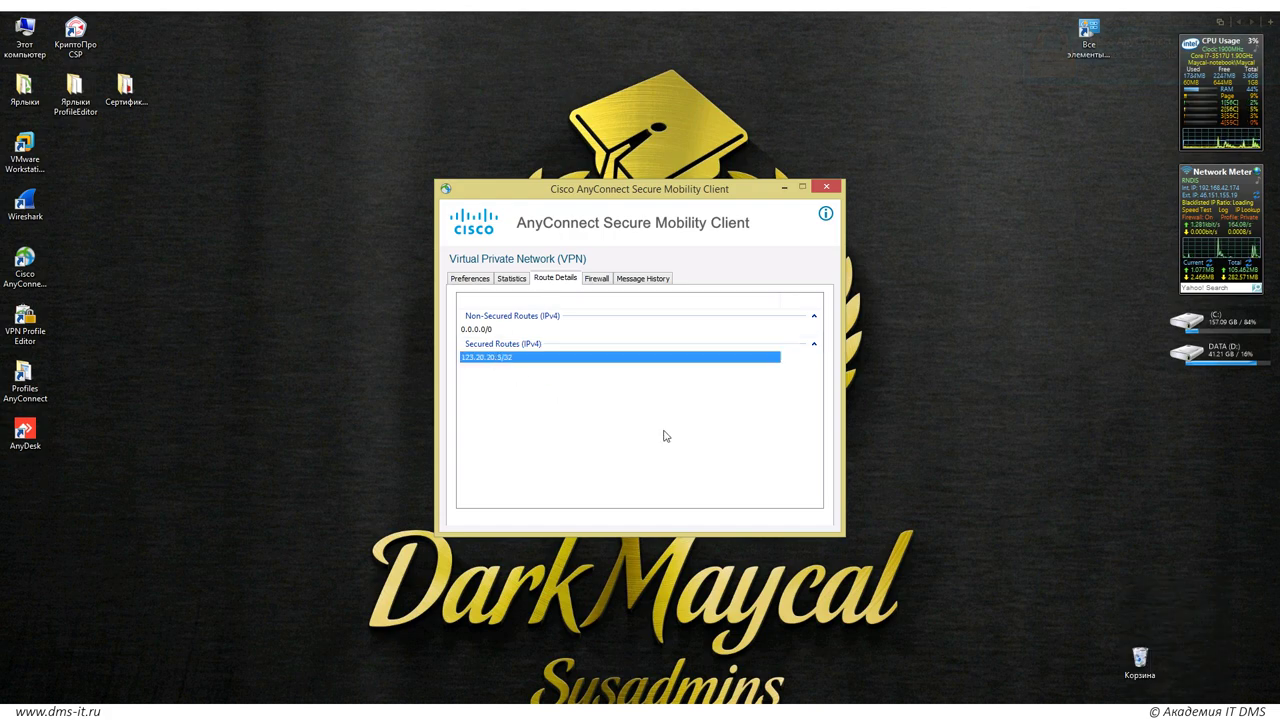
pyautogui.click(828, 189)
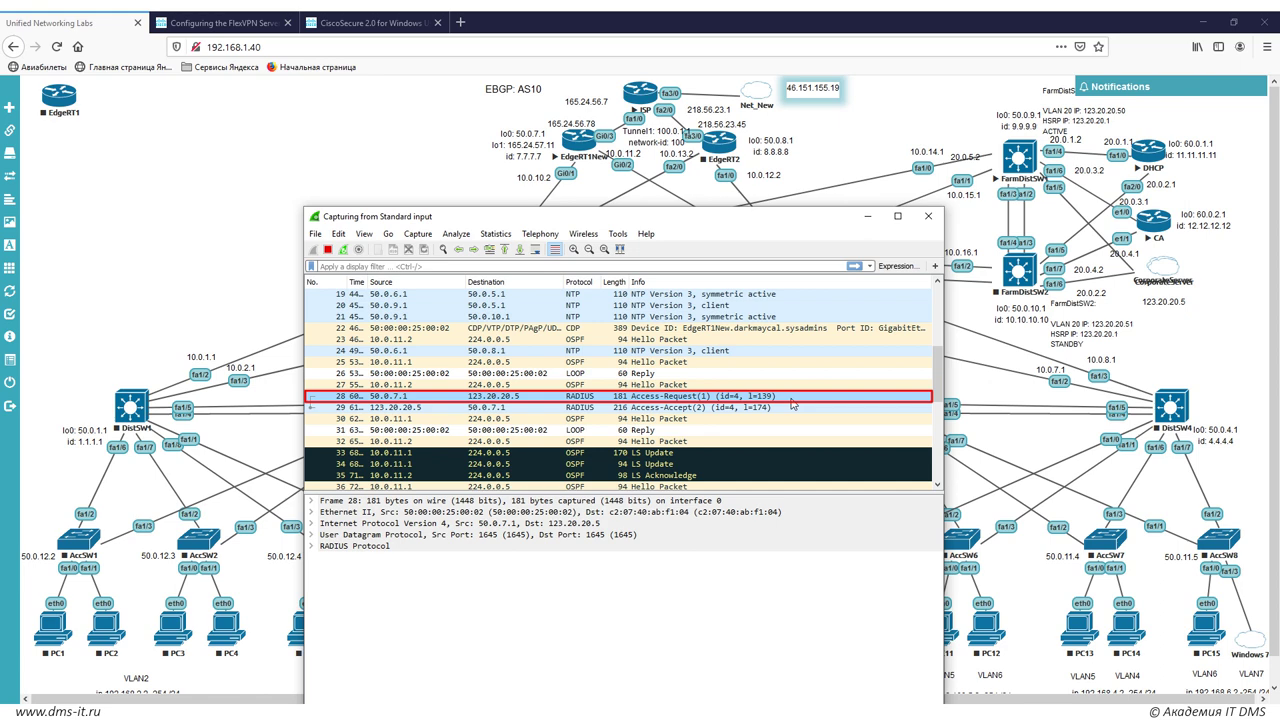
# In the Wireshark capture, inspect the RADIUS details of Access-Request frame 28 and the Cisco vendor-specific attributes of Access-Accept frame 29
pyautogui.click(311, 546)
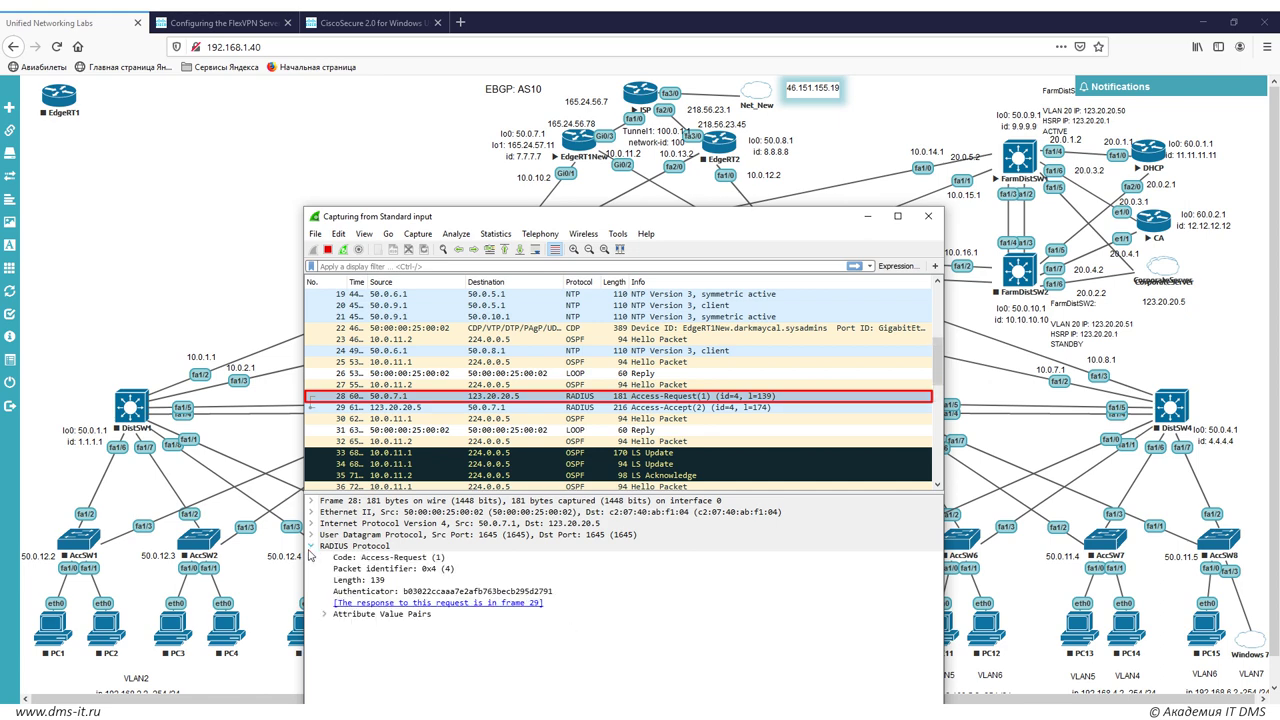
pyautogui.click(325, 614)
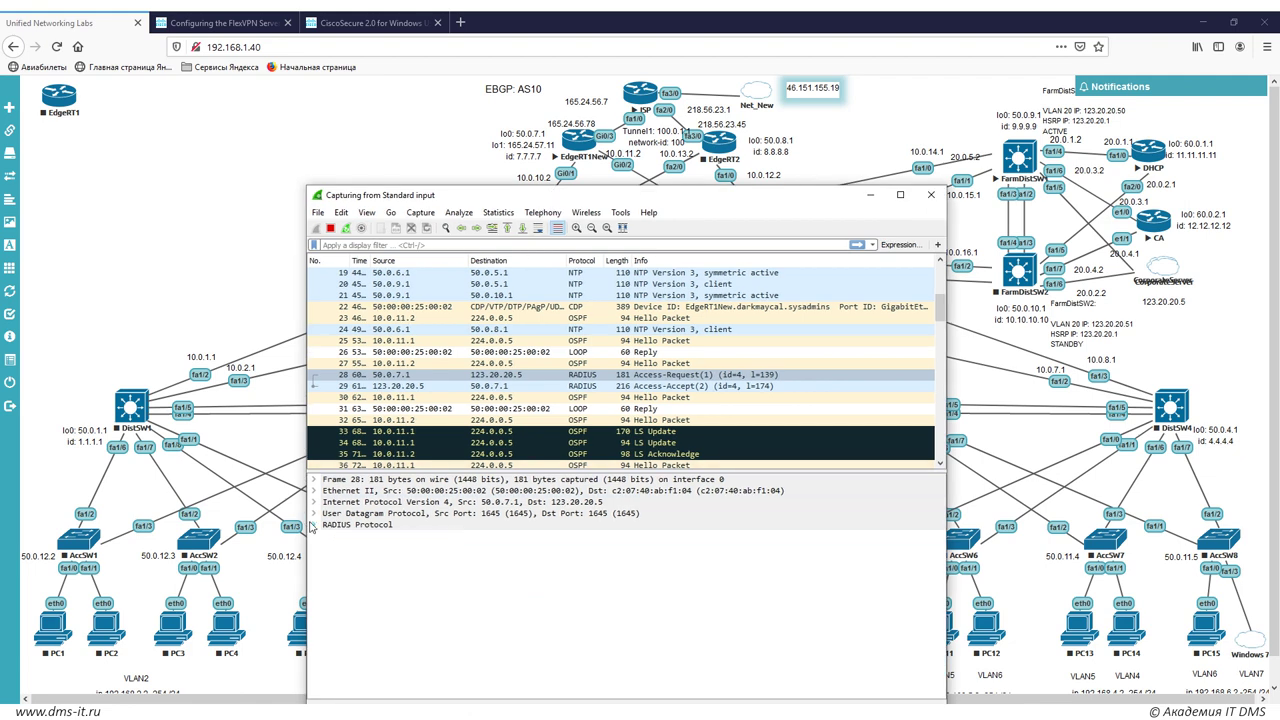
pyautogui.click(822, 390)
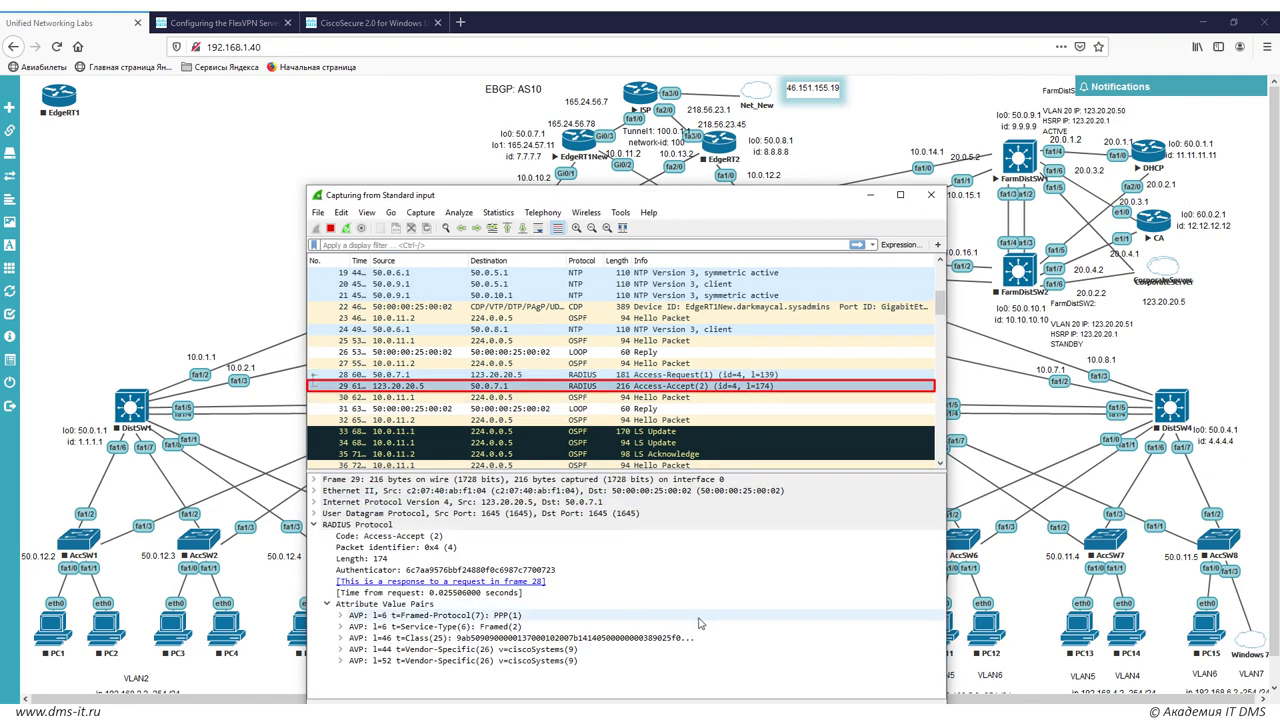
pyautogui.click(342, 650)
pyautogui.click(342, 672)
pyautogui.click(603, 661)
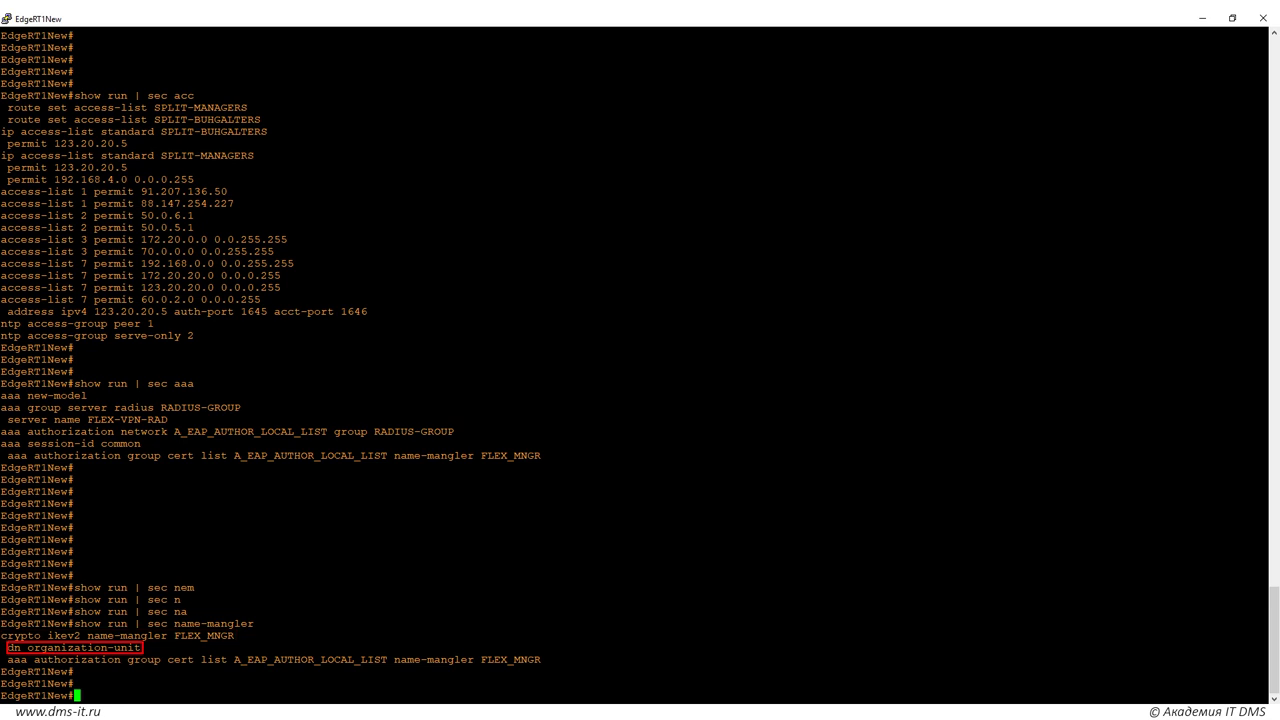
# On the EdgeRT1New console, review the output for the IKEv2 authorization policies, IKEv2 profile and address pools
pyautogui.scroll(10, 640, 360)
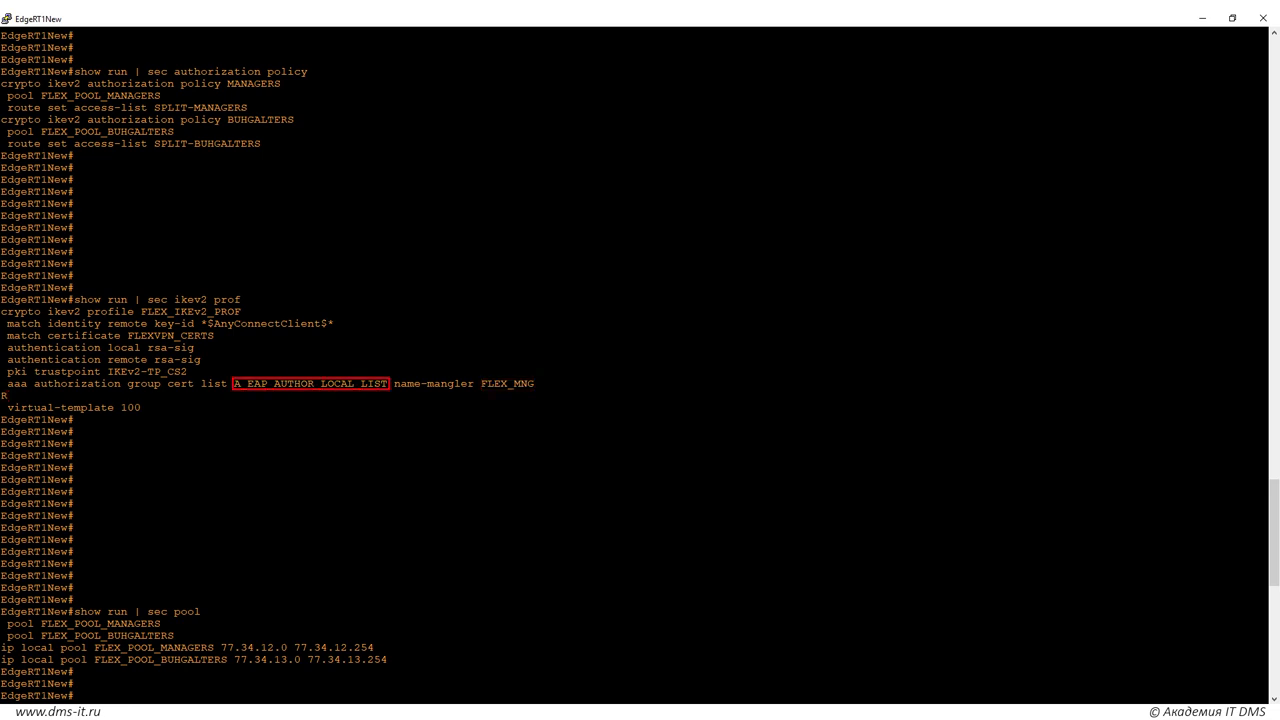
pyautogui.scroll(-18, 640, 360)
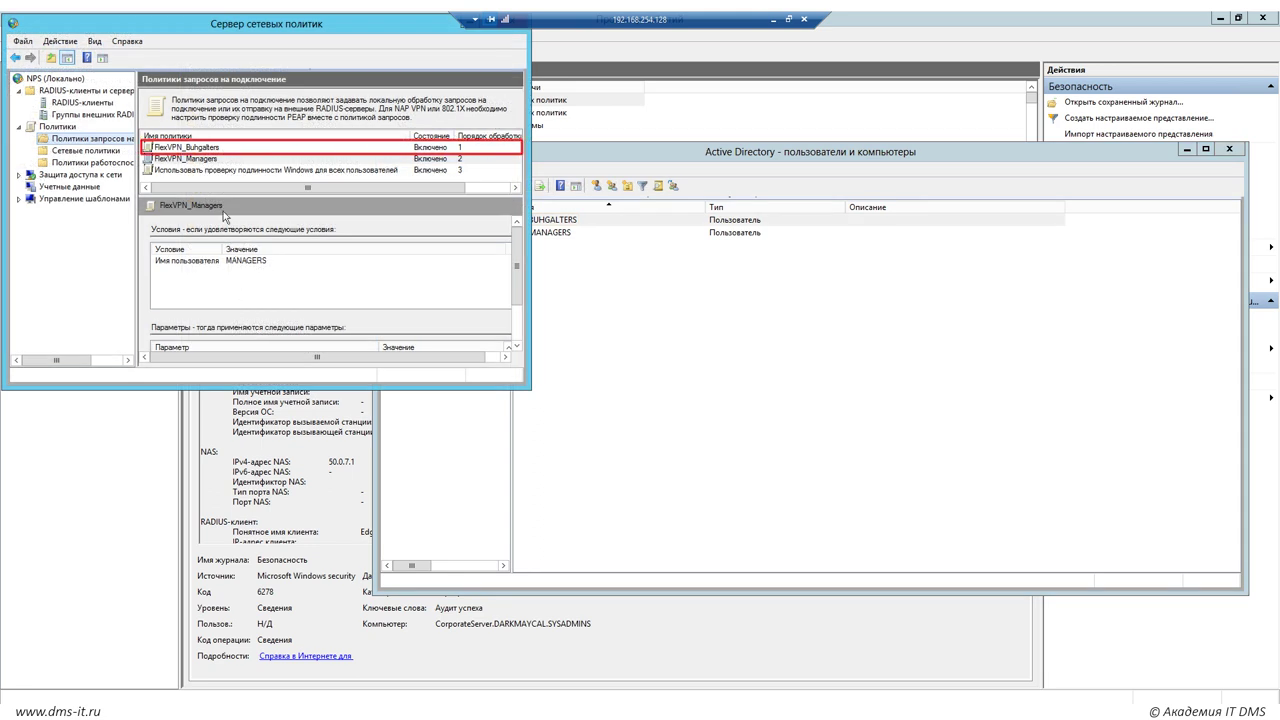
# On the NPS server, examine the FlexVPN_Buhgalters connection request policy's user name condition and its Cisco-AV-Pair address pool and route access-list values
pyautogui.doubleClick(210, 148)
pyautogui.click(549, 170)
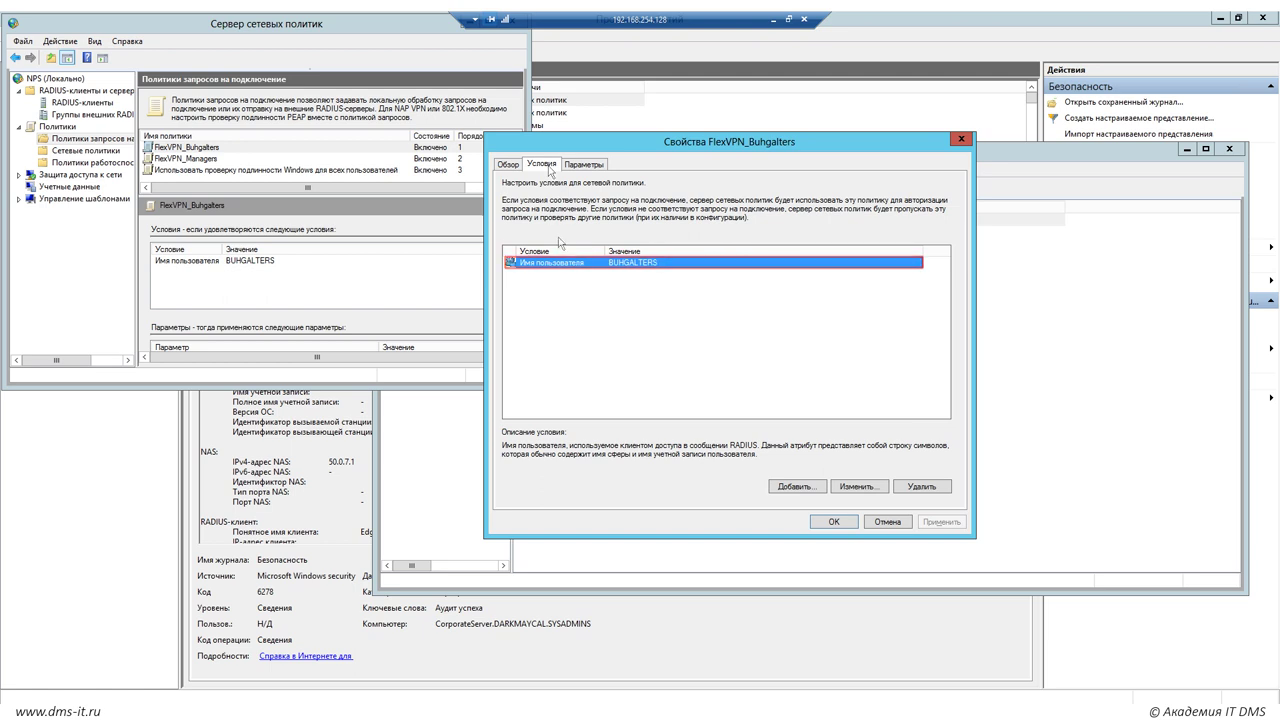
pyautogui.click(583, 166)
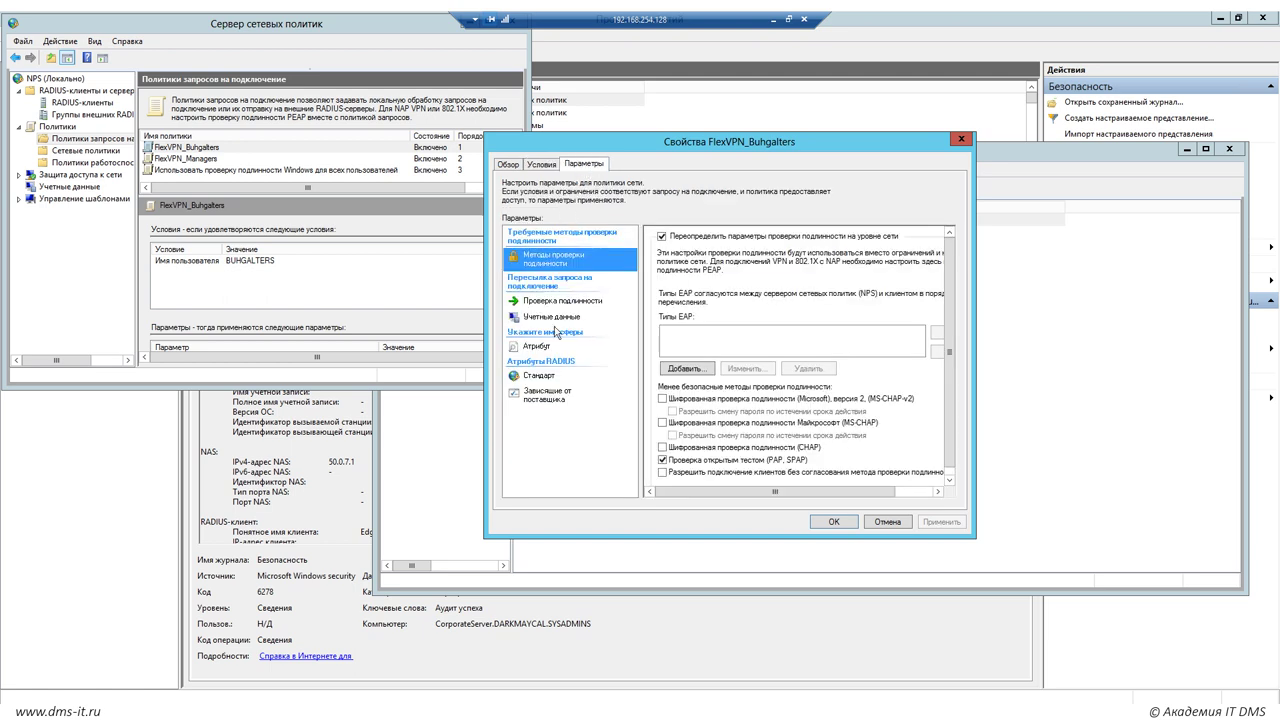
pyautogui.click(550, 396)
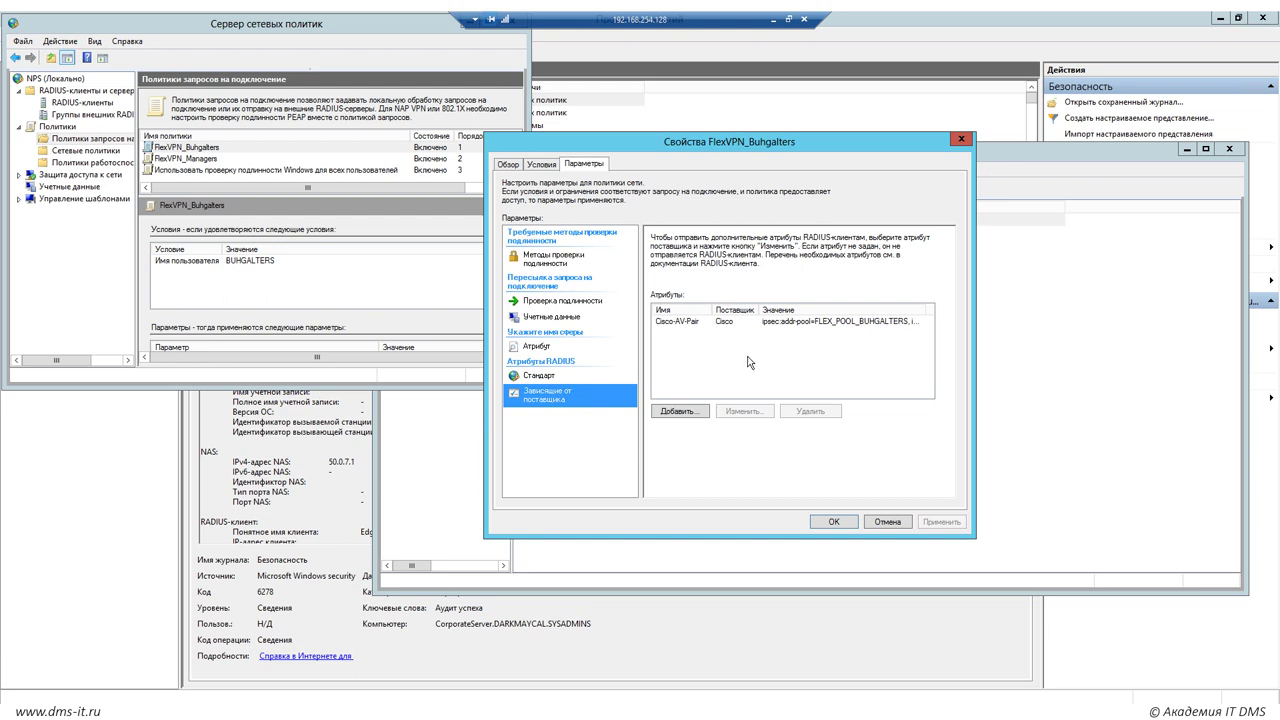
pyautogui.click(748, 321)
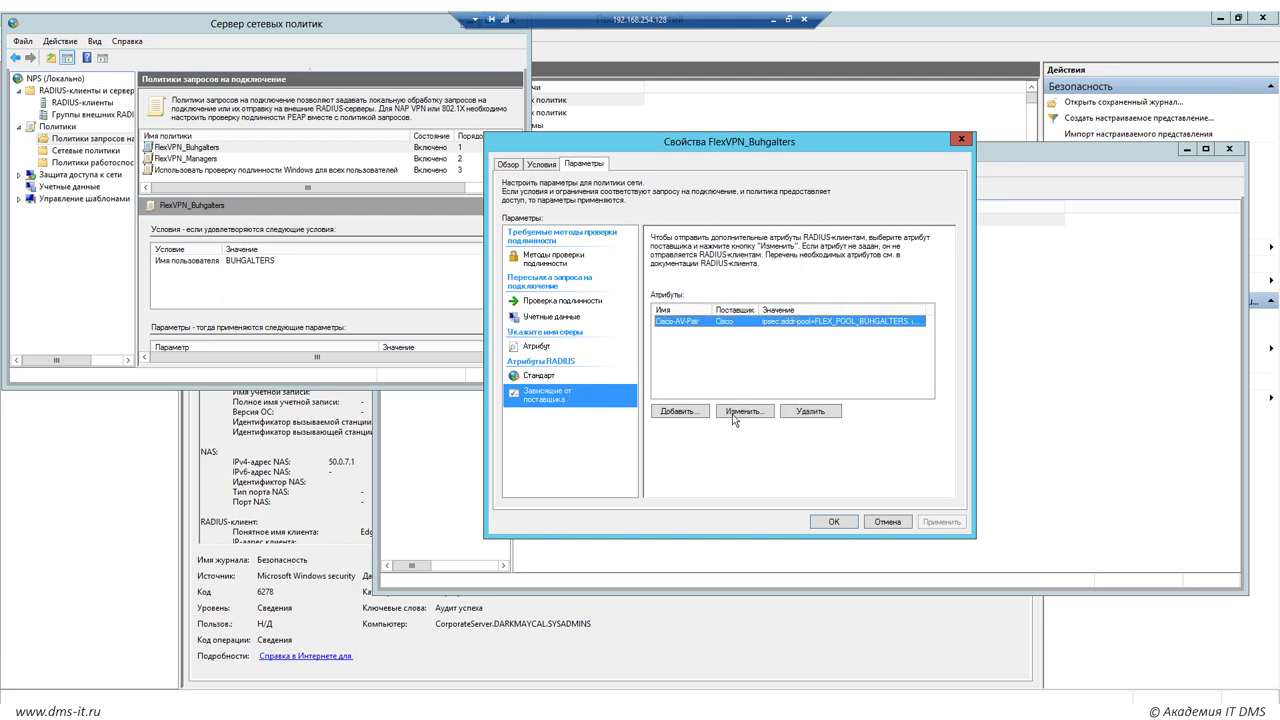
pyautogui.click(732, 412)
pyautogui.click(748, 342)
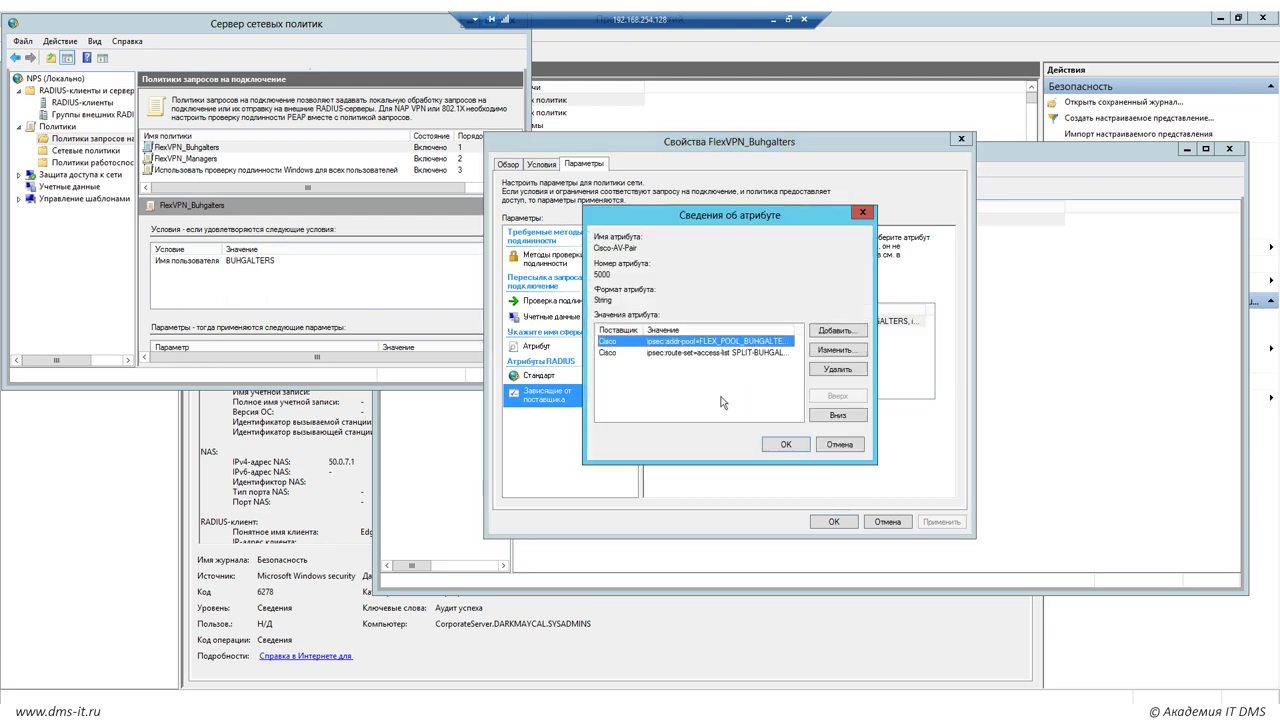
pyautogui.click(720, 354)
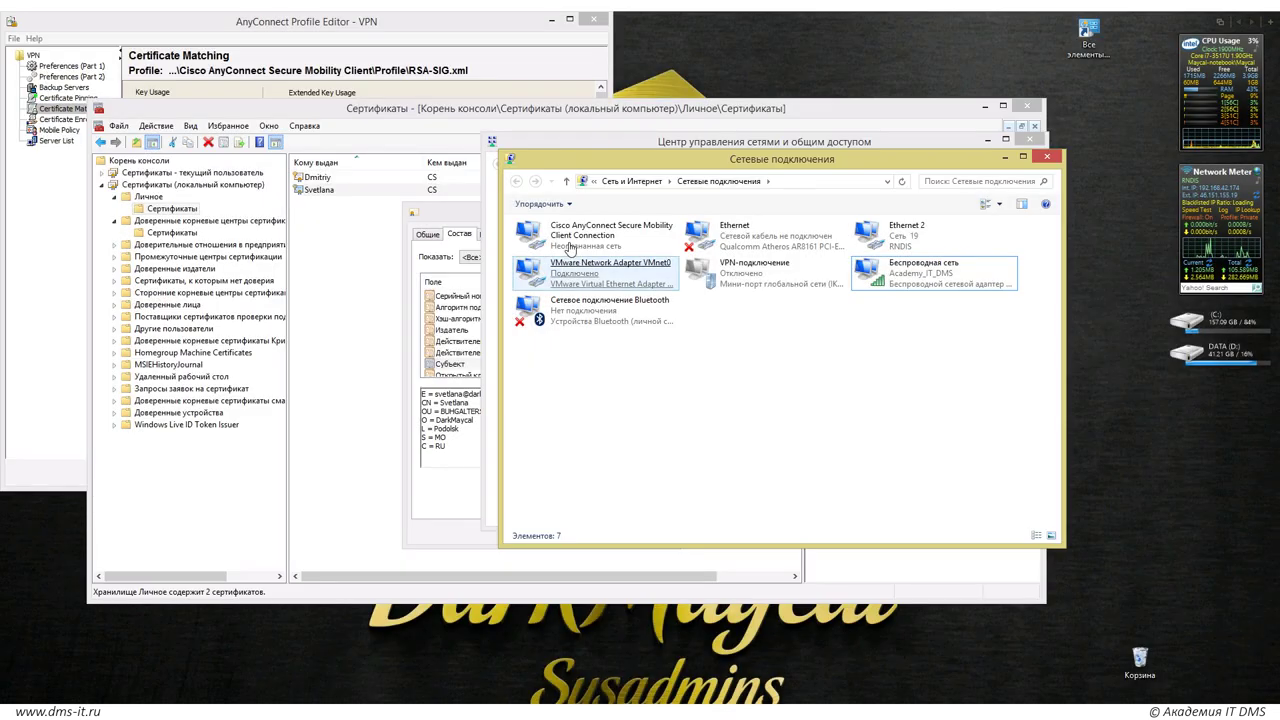
# On the client, view the Cisco AnyConnect adapter's connection details and check its assigned IPv4 address
pyautogui.rightClick(566, 245)
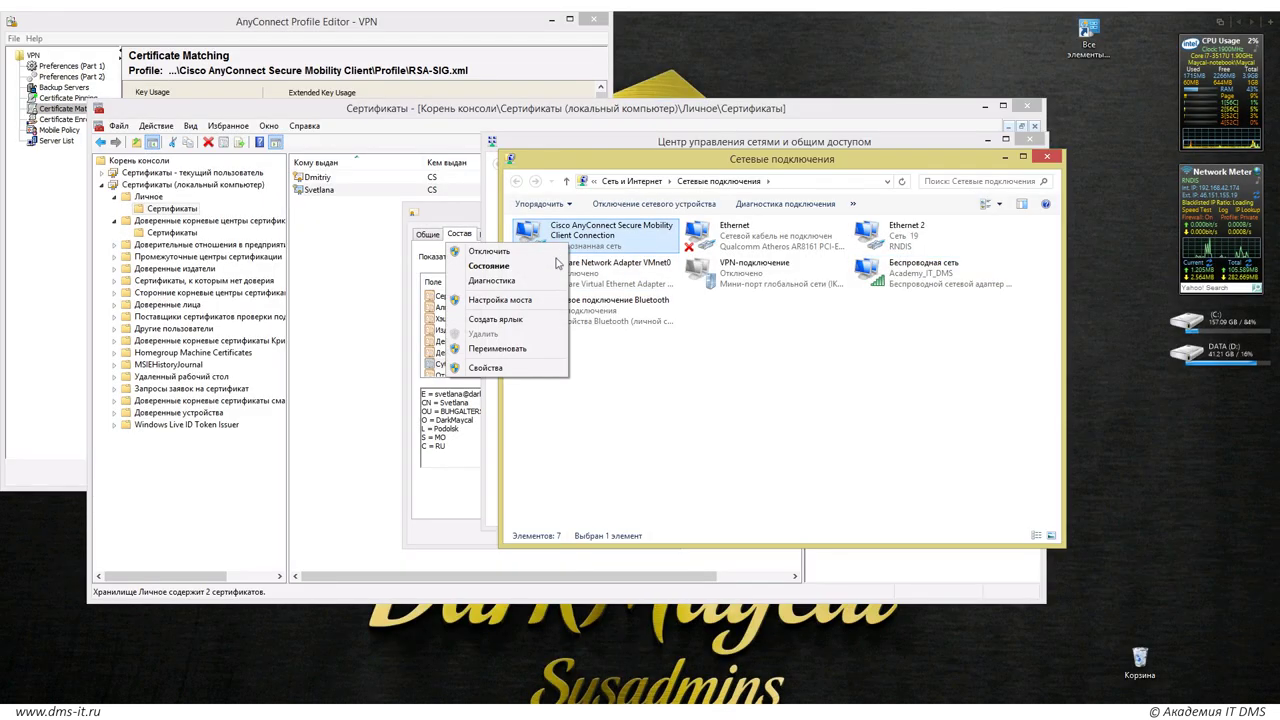
pyautogui.click(548, 266)
pyautogui.click(568, 356)
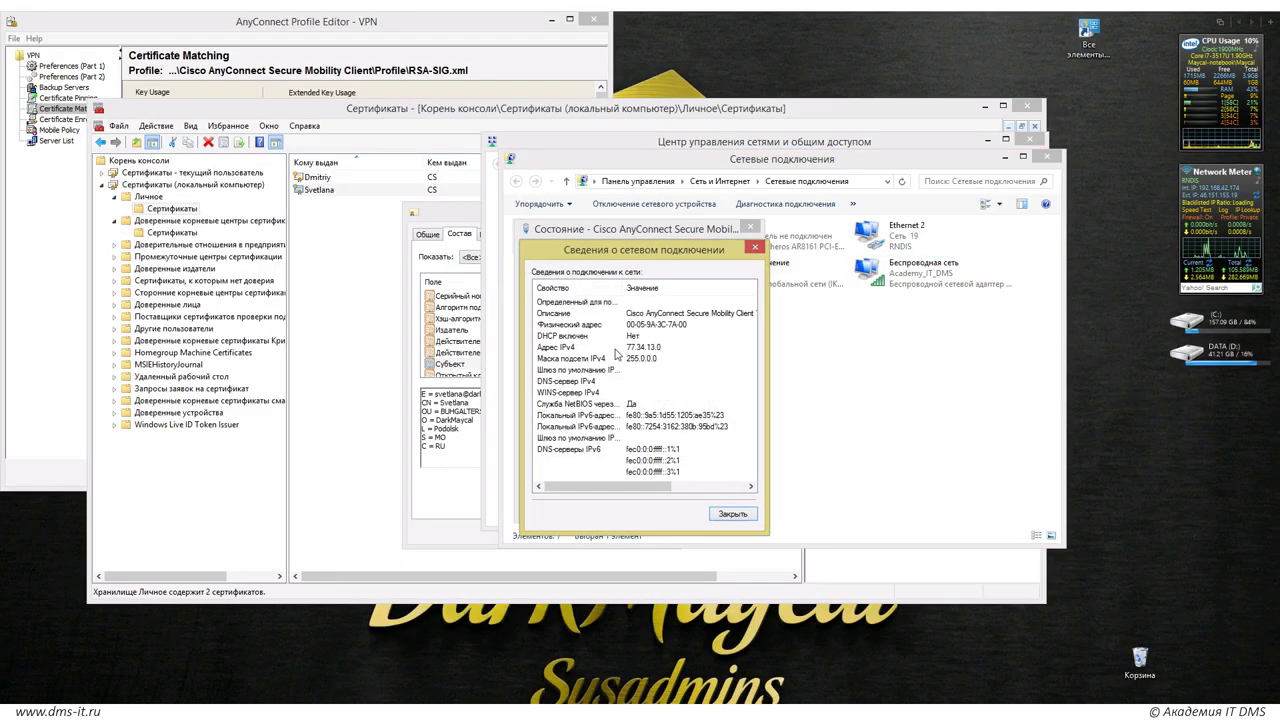
pyautogui.click(659, 349)
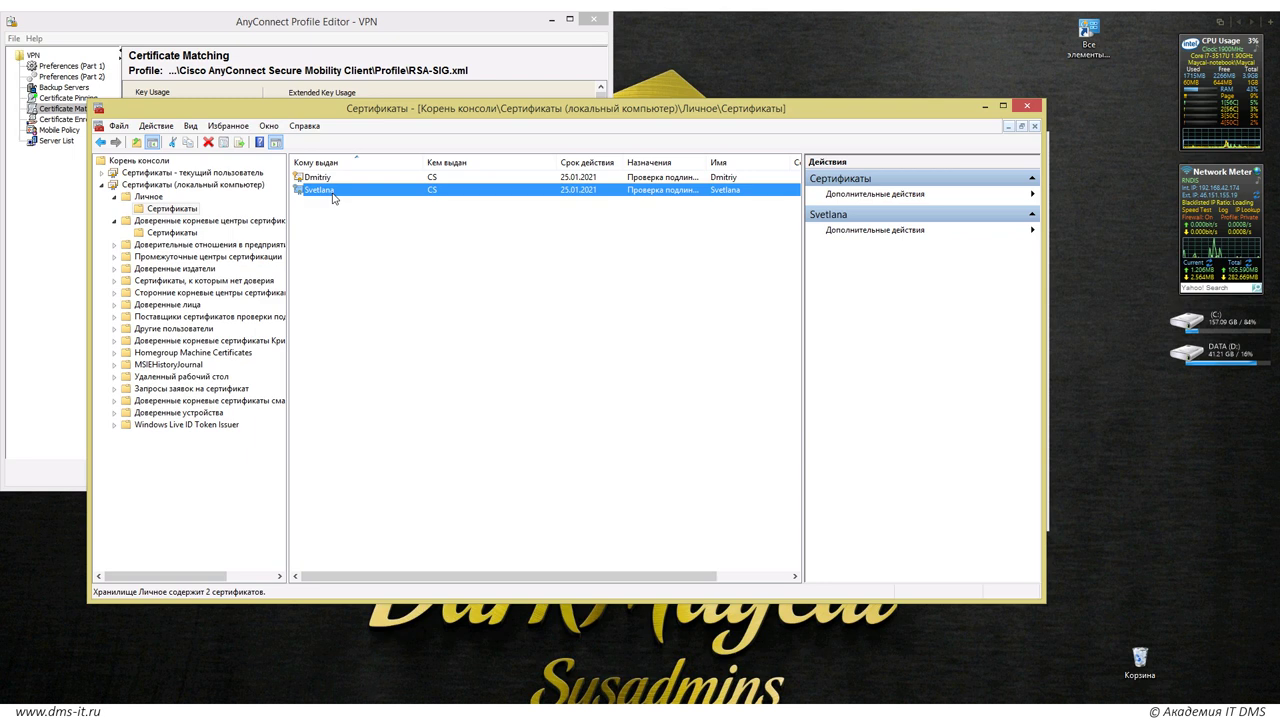
# Open the first personal certificate of the local computer and examine the OU value in its Subject field
pyautogui.doubleClick(340, 178)
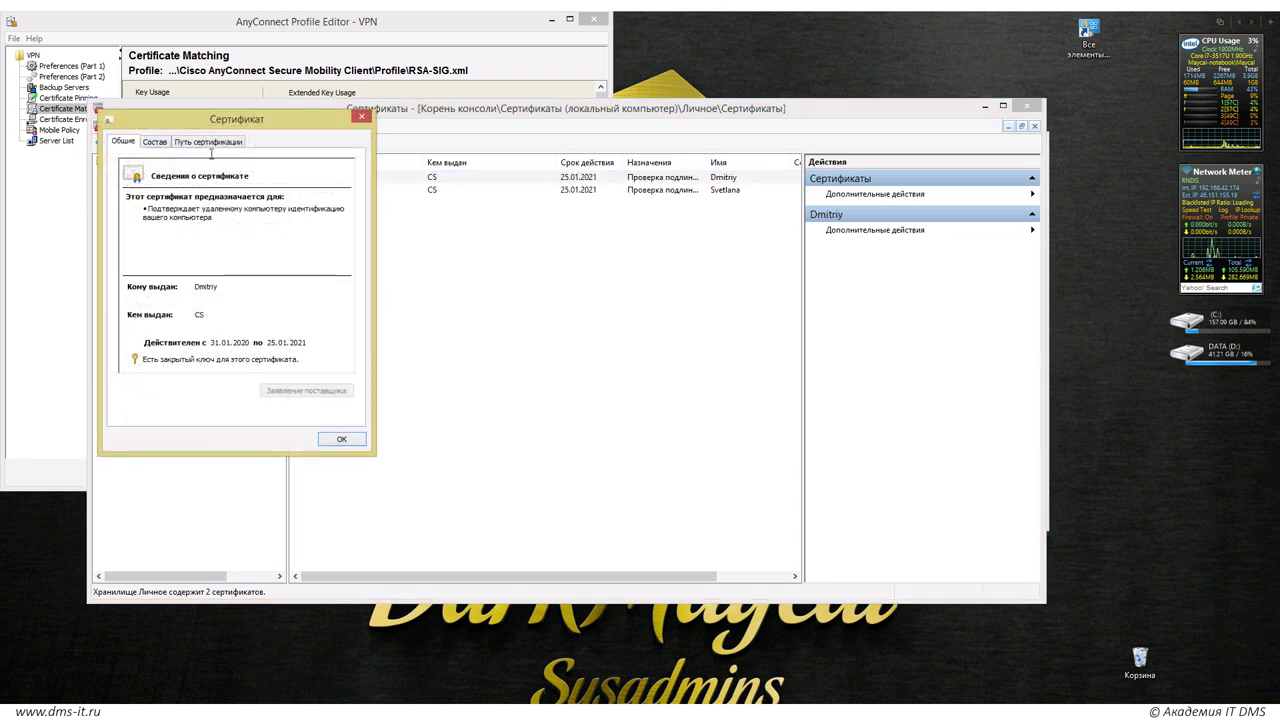
pyautogui.click(159, 143)
pyautogui.click(186, 274)
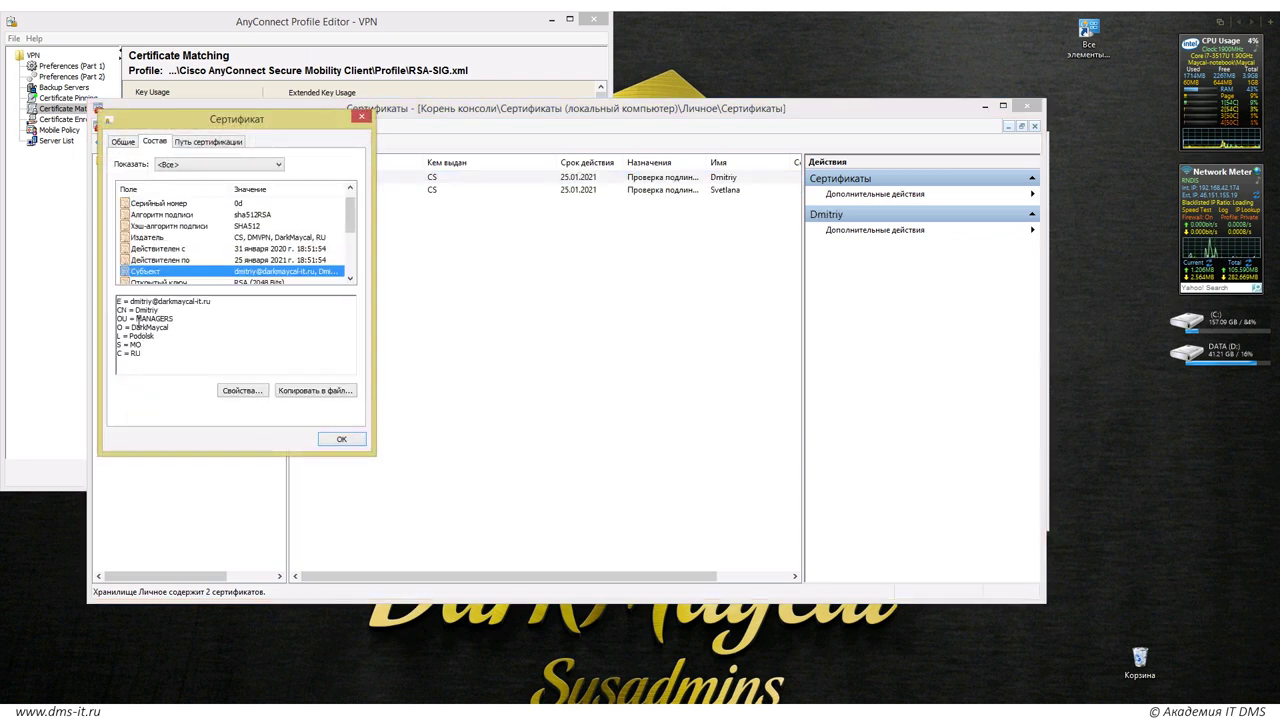
pyautogui.moveTo(137, 318); pyautogui.dragTo(175, 318)
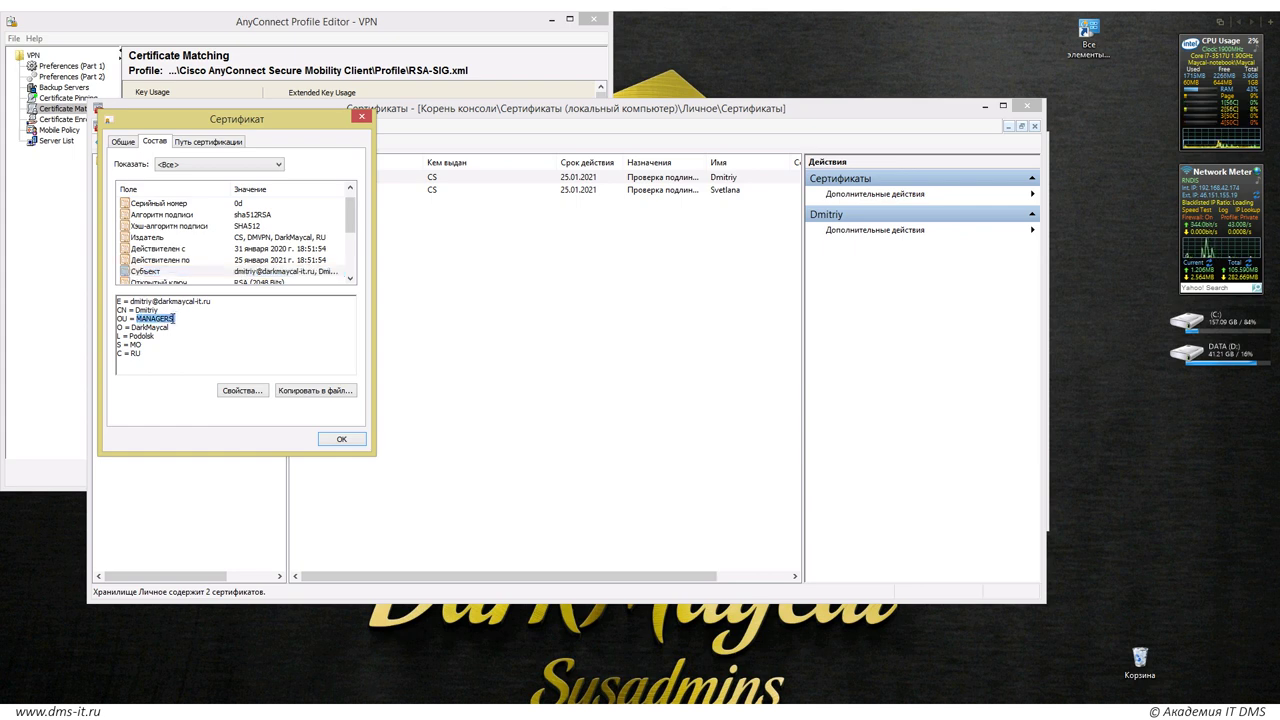
pyautogui.click(172, 318)
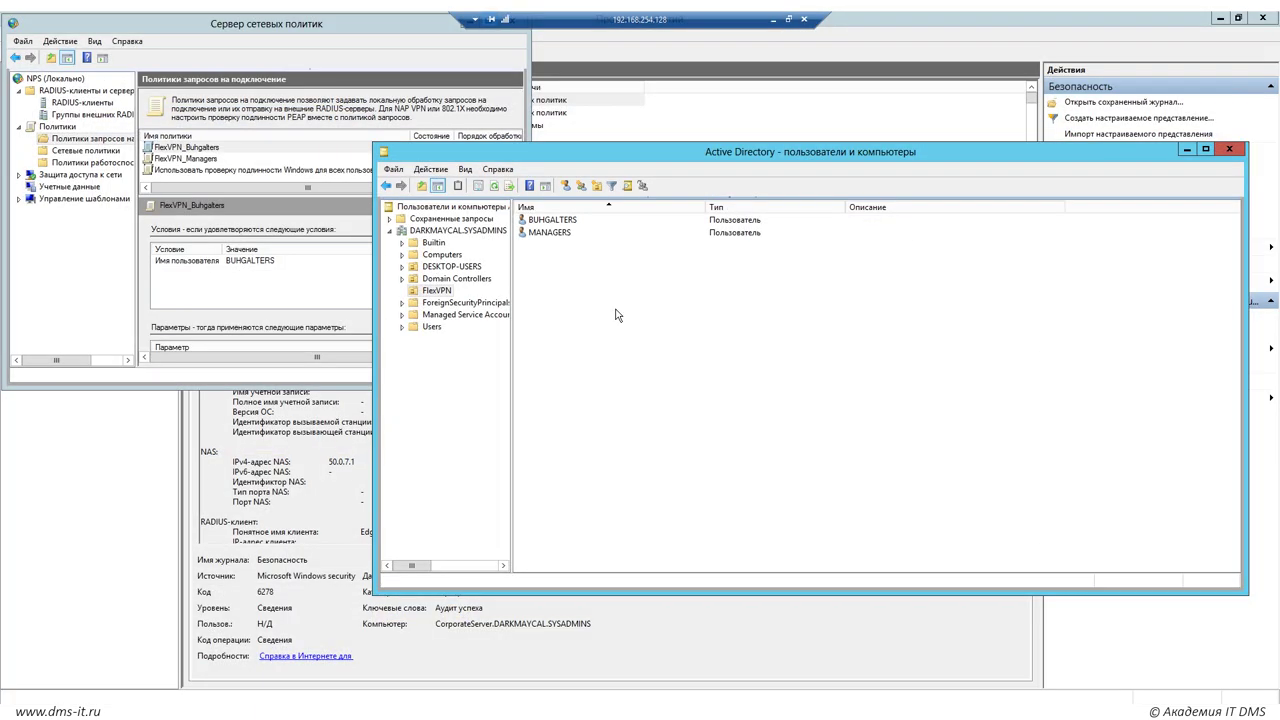
# On the server, find the MANAGERS account in the FlexVPN unit and examine the FlexVPN_Managers policy's condition and Cisco-AV-Pair values
pyautogui.press('m')
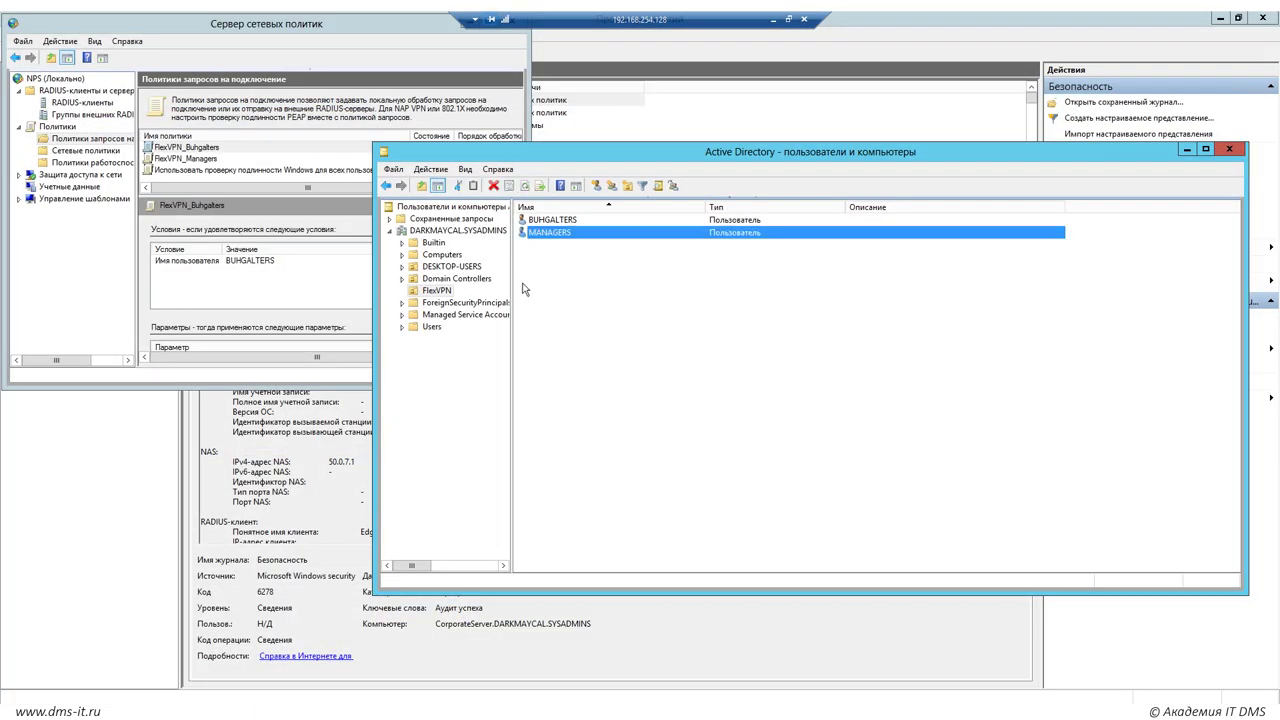
pyautogui.click(201, 160)
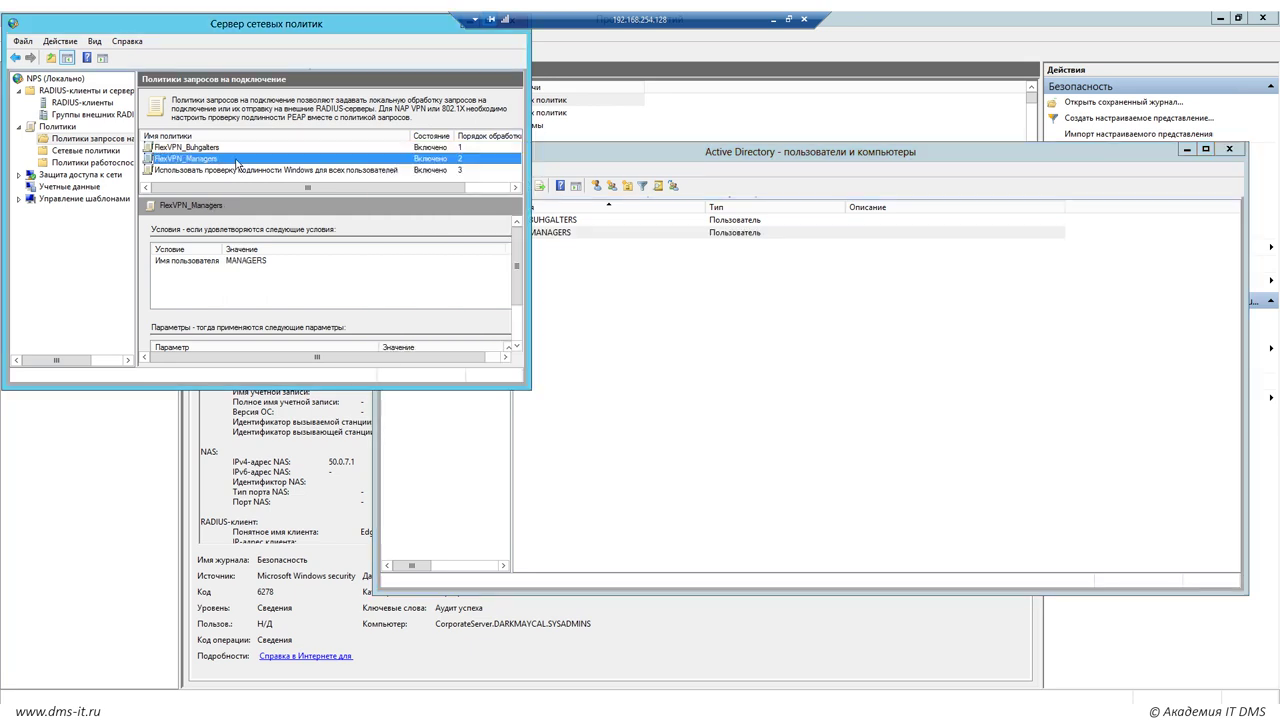
pyautogui.doubleClick(238, 160)
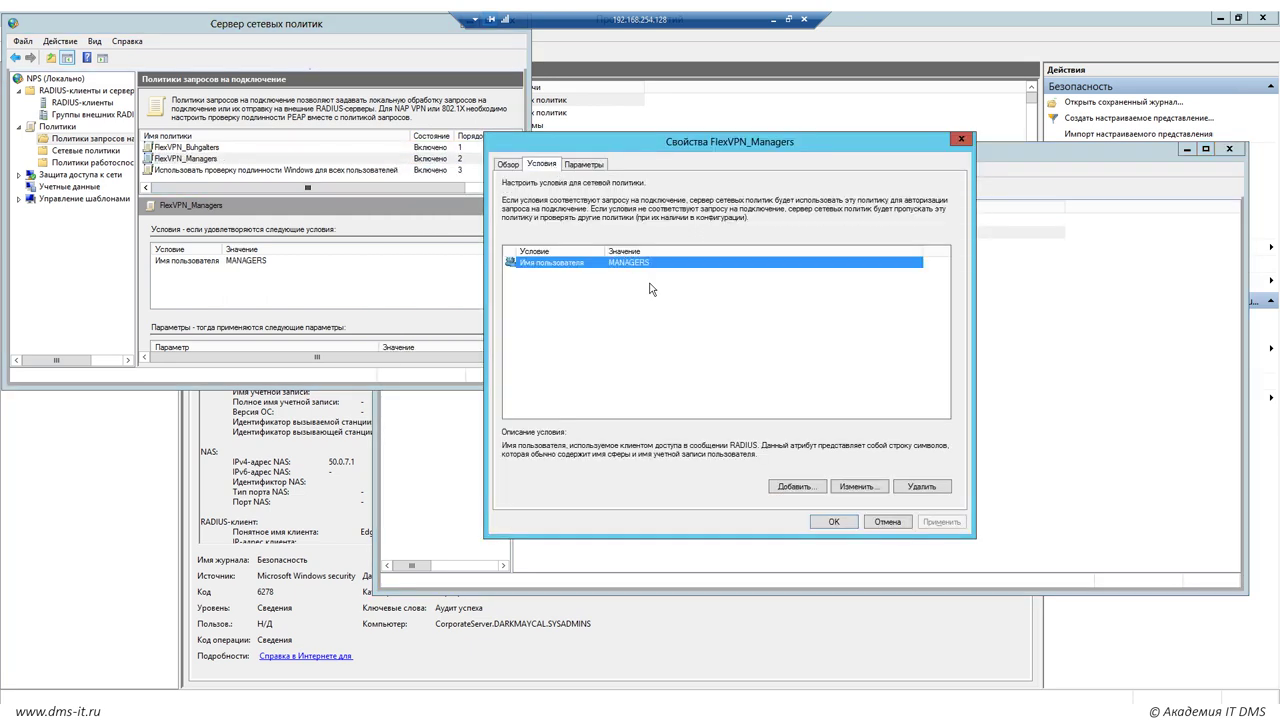
pyautogui.click(591, 164)
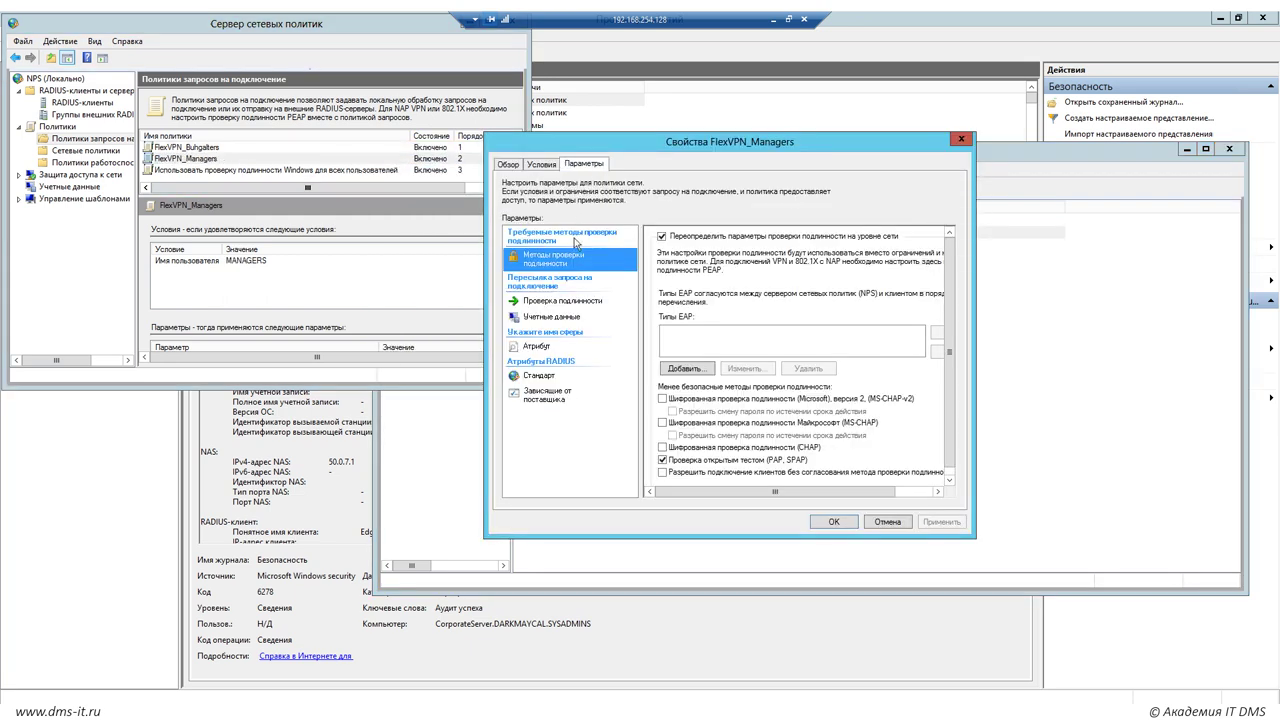
pyautogui.click(541, 395)
pyautogui.click(832, 322)
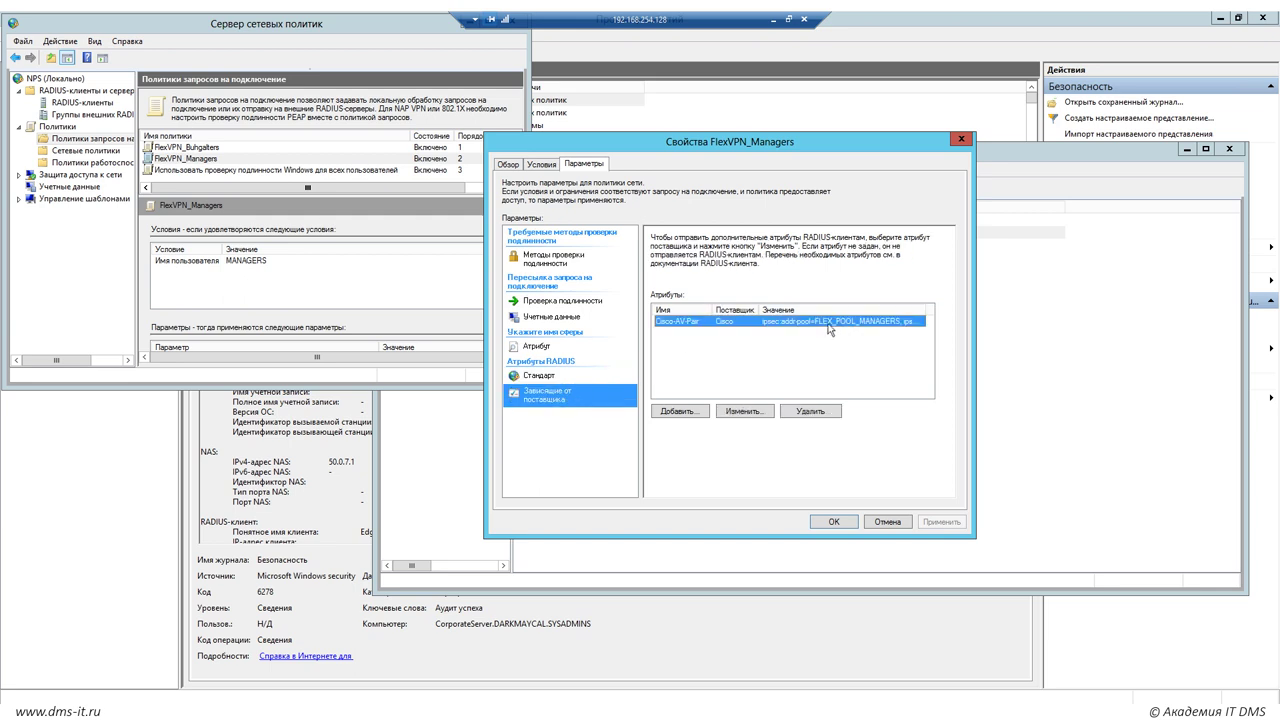
pyautogui.click(750, 411)
pyautogui.click(738, 353)
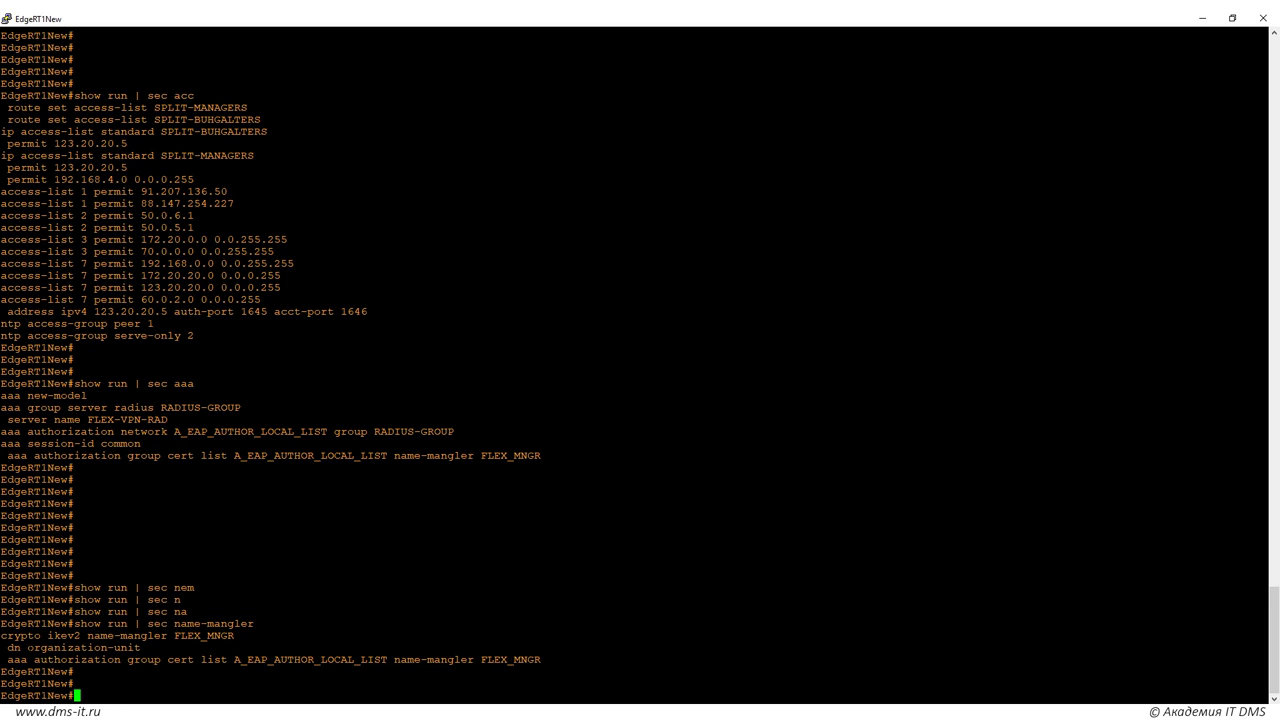
# In the router console, examine the FLEX_MNGR name-mangler's dn organization-unit line
pyautogui.moveTo(27, 647); pyautogui.dragTo(141, 647)
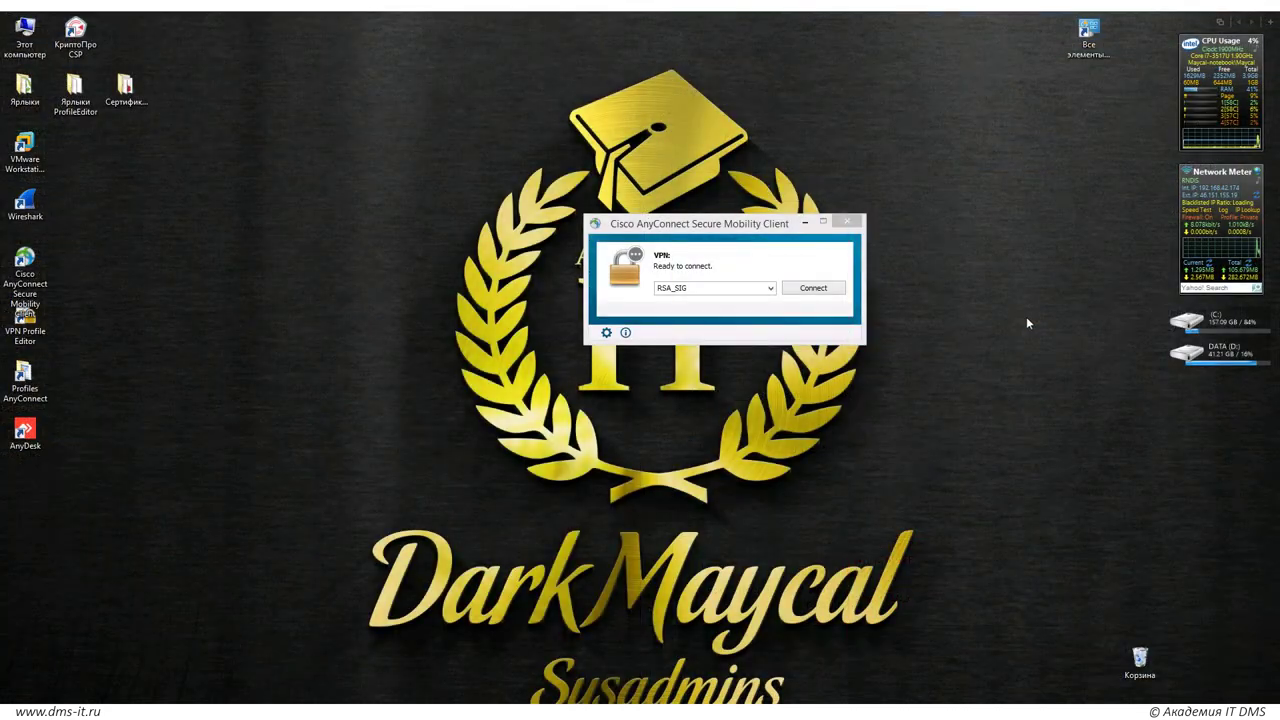
# On the client, connect the Windows VPN connection named VPN-подключение
pyautogui.click(1238, 700)
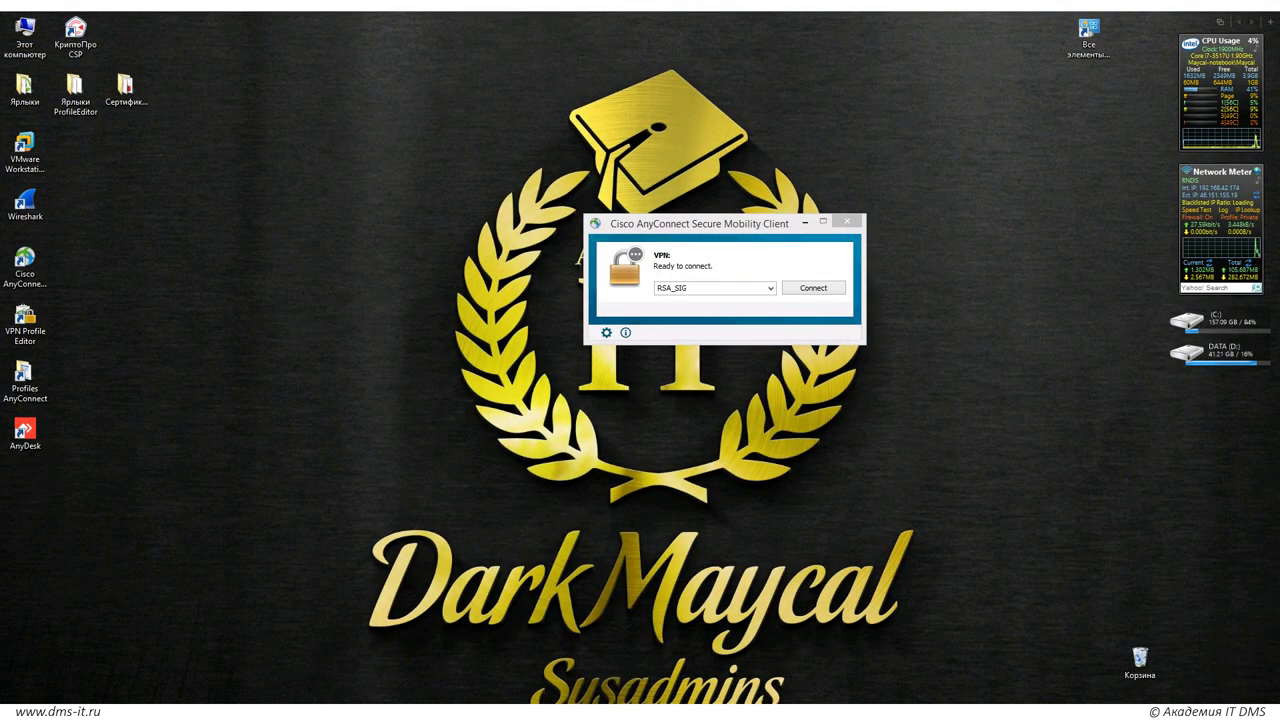
pyautogui.click(1184, 267)
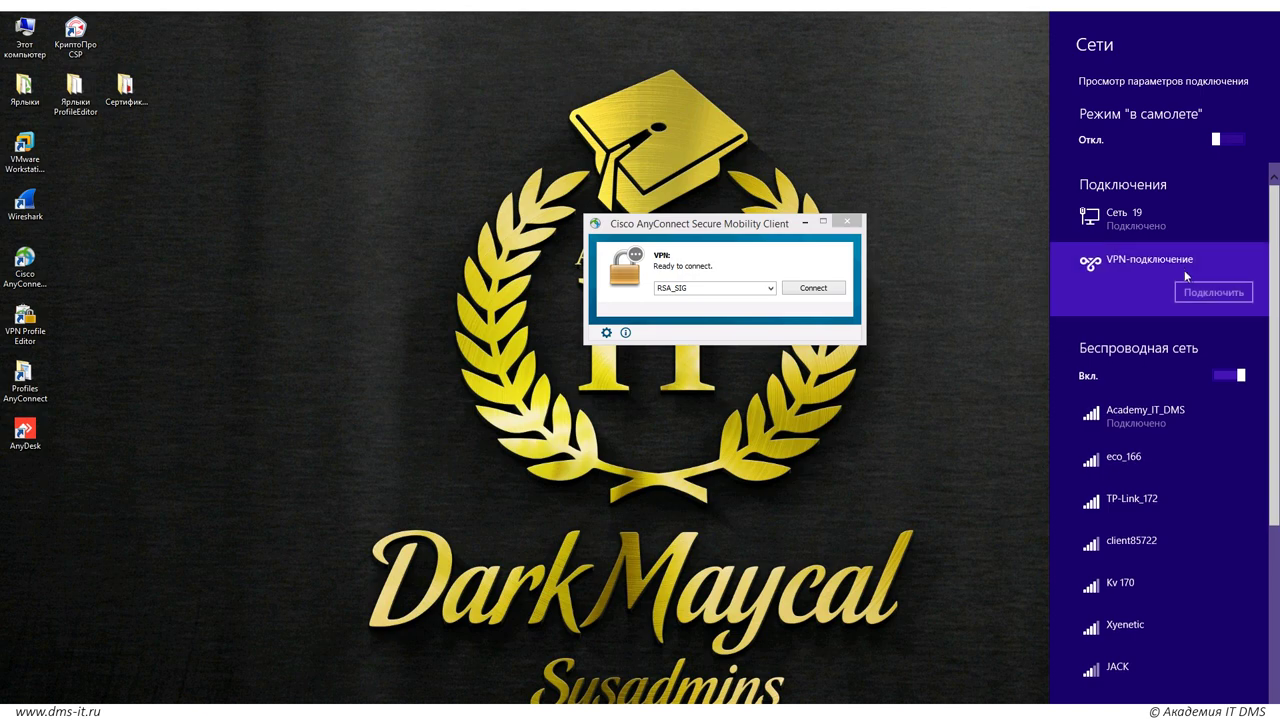
pyautogui.click(1200, 290)
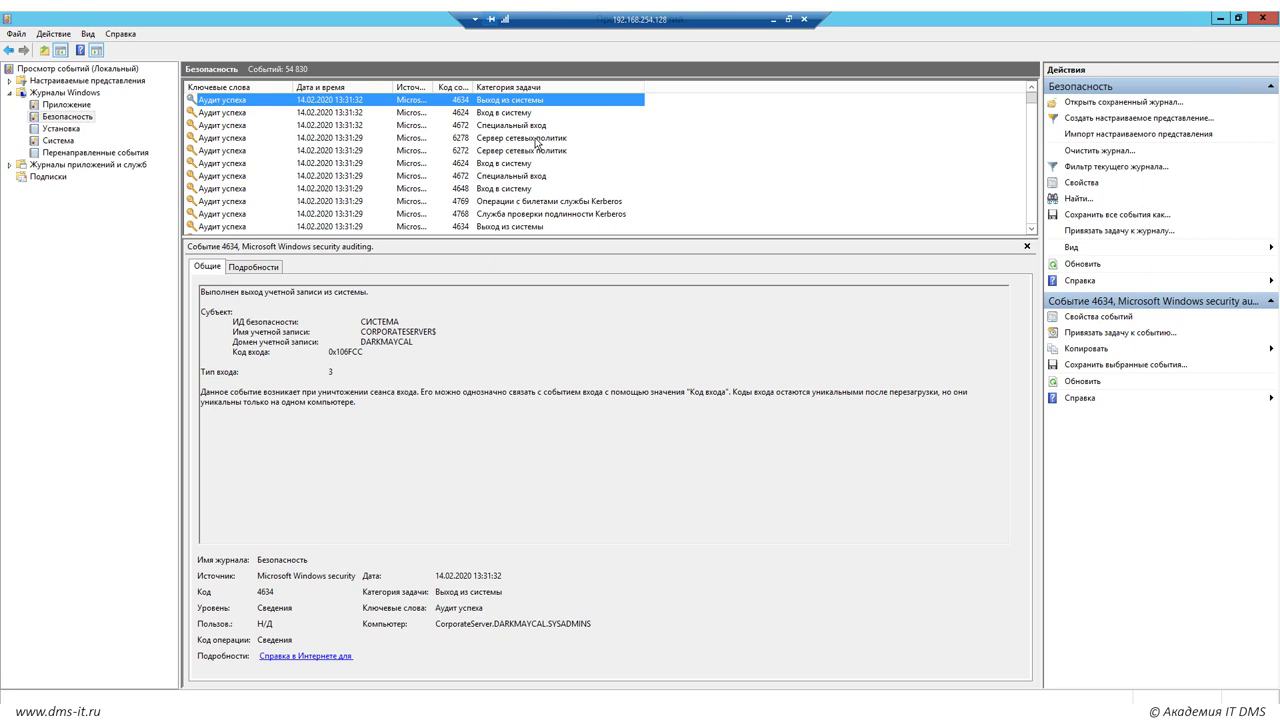
# In the server's security log, open the Network Policy Server event 6278 and check the user's security ID
pyautogui.click(537, 139)
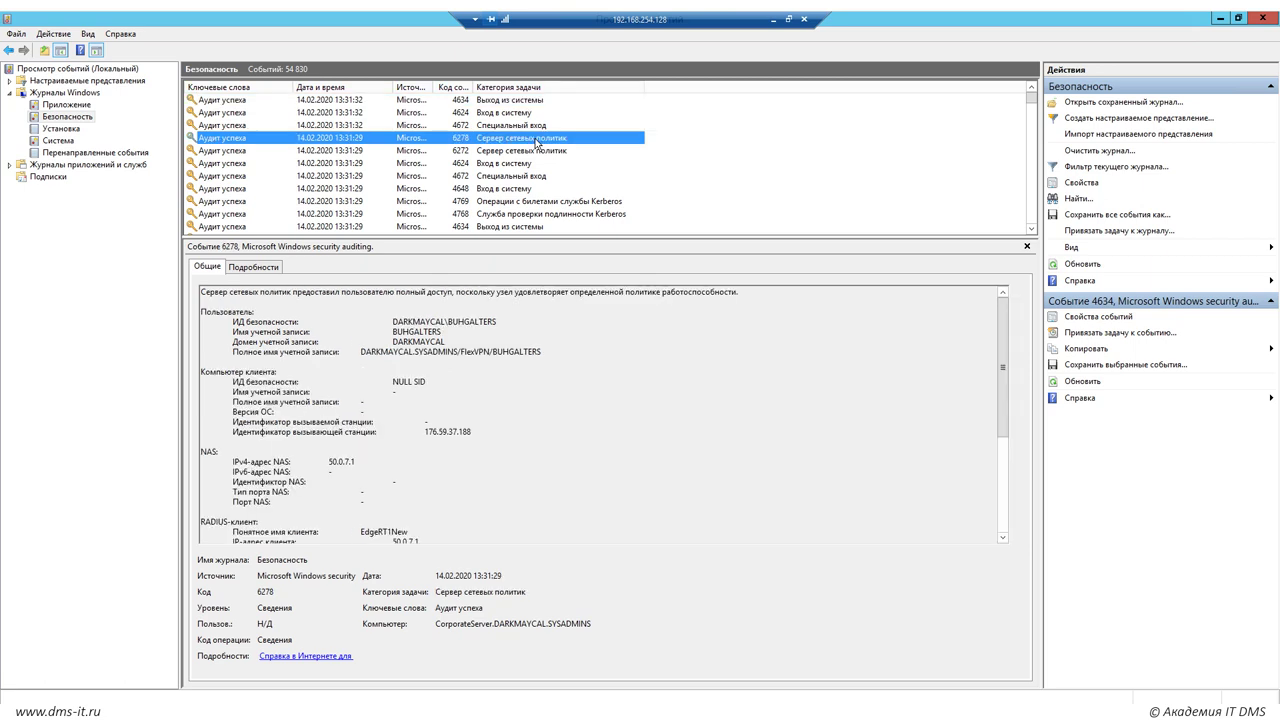
pyautogui.click(499, 405)
pyautogui.moveTo(448, 321); pyautogui.dragTo(499, 322)
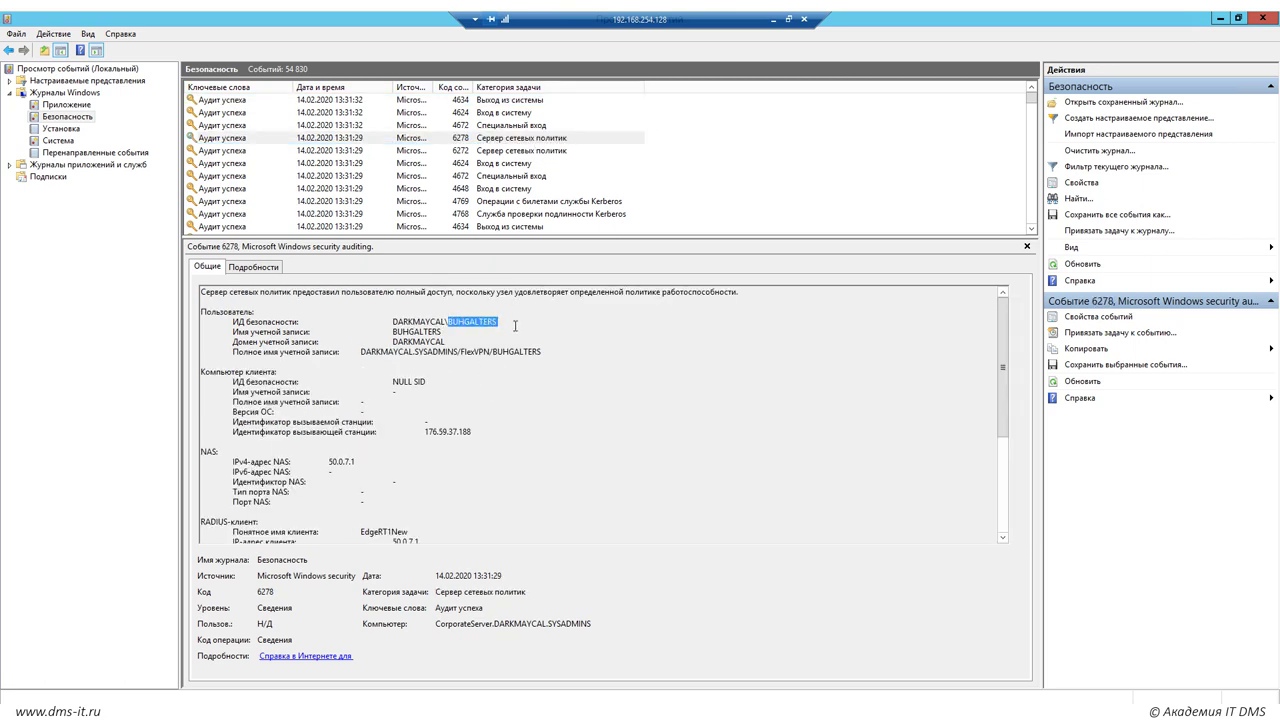
pyautogui.click(515, 325)
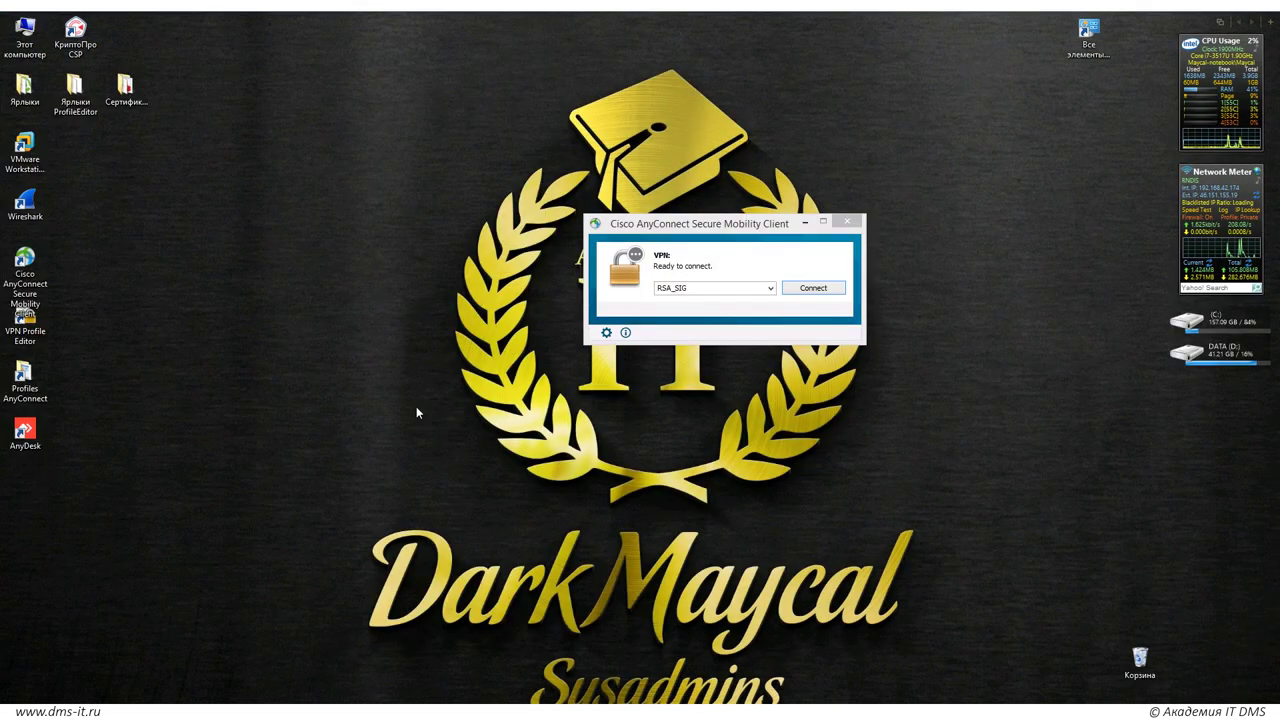
# On the client, open a command prompt and display the routing table with route print
pyautogui.press('super+r')
pyautogui.press('Return')
pyautogui.write('route ')
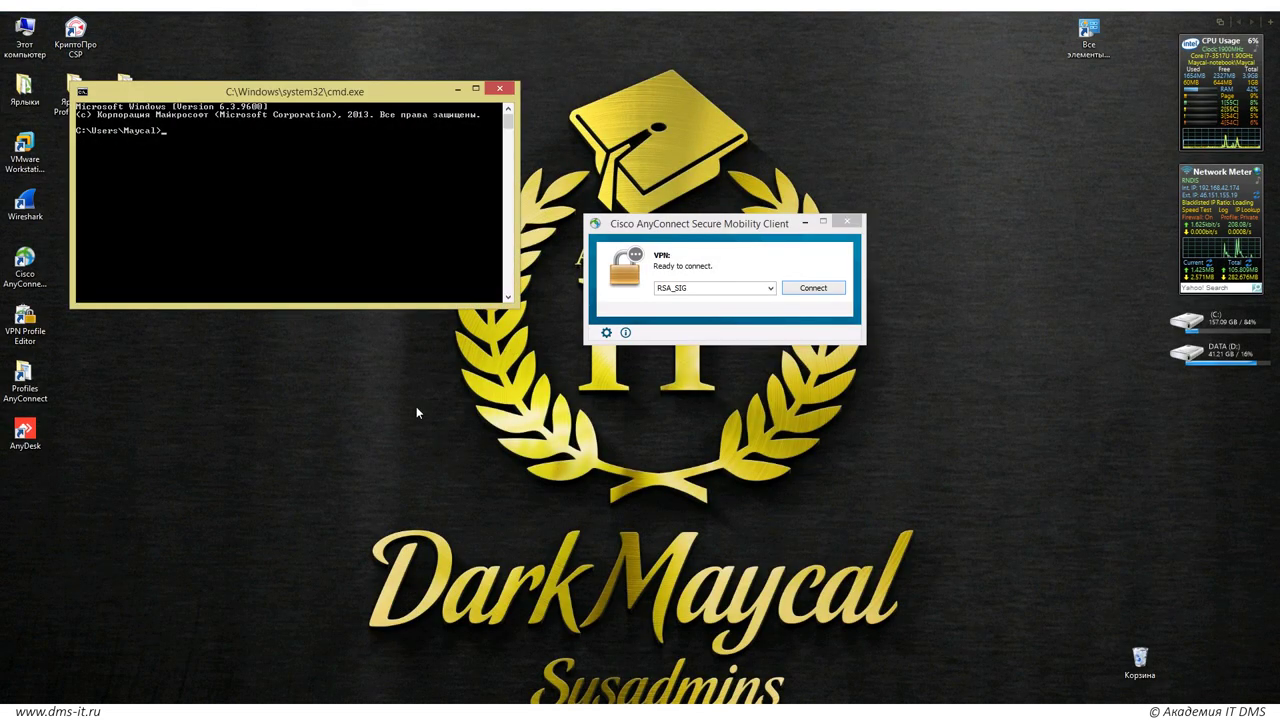
pyautogui.write('print')
pyautogui.press('Return')
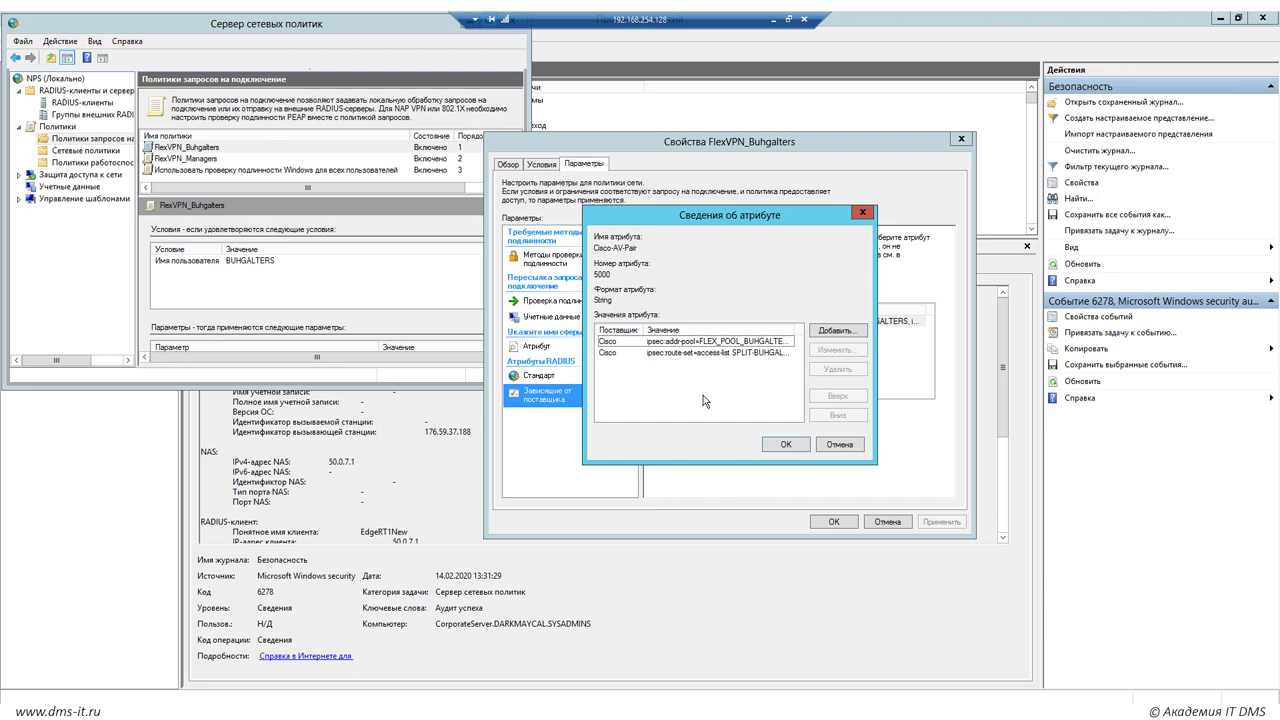
# On the NPS server, add a client IPv4 address condition of 50.0.7.1 to the FlexVPN_Buhgalters connection request policy and save it
pyautogui.click(840, 444)
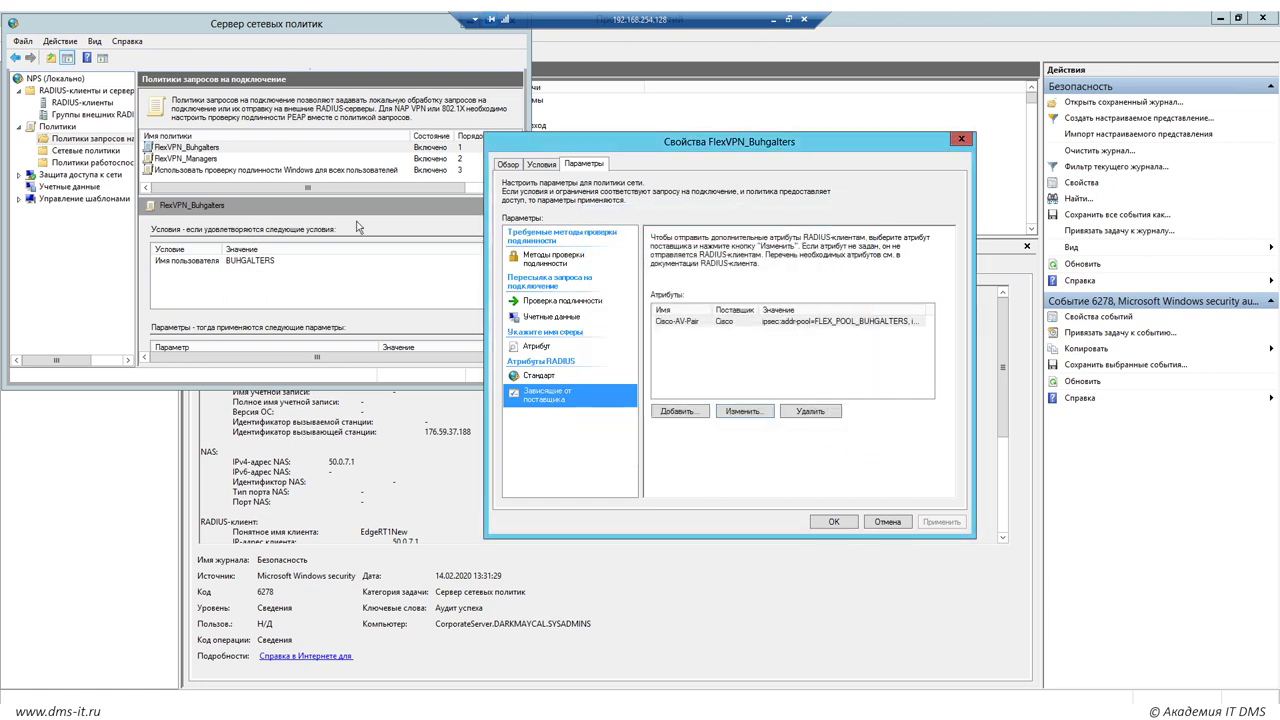
pyautogui.click(254, 150)
pyautogui.doubleClick(245, 150)
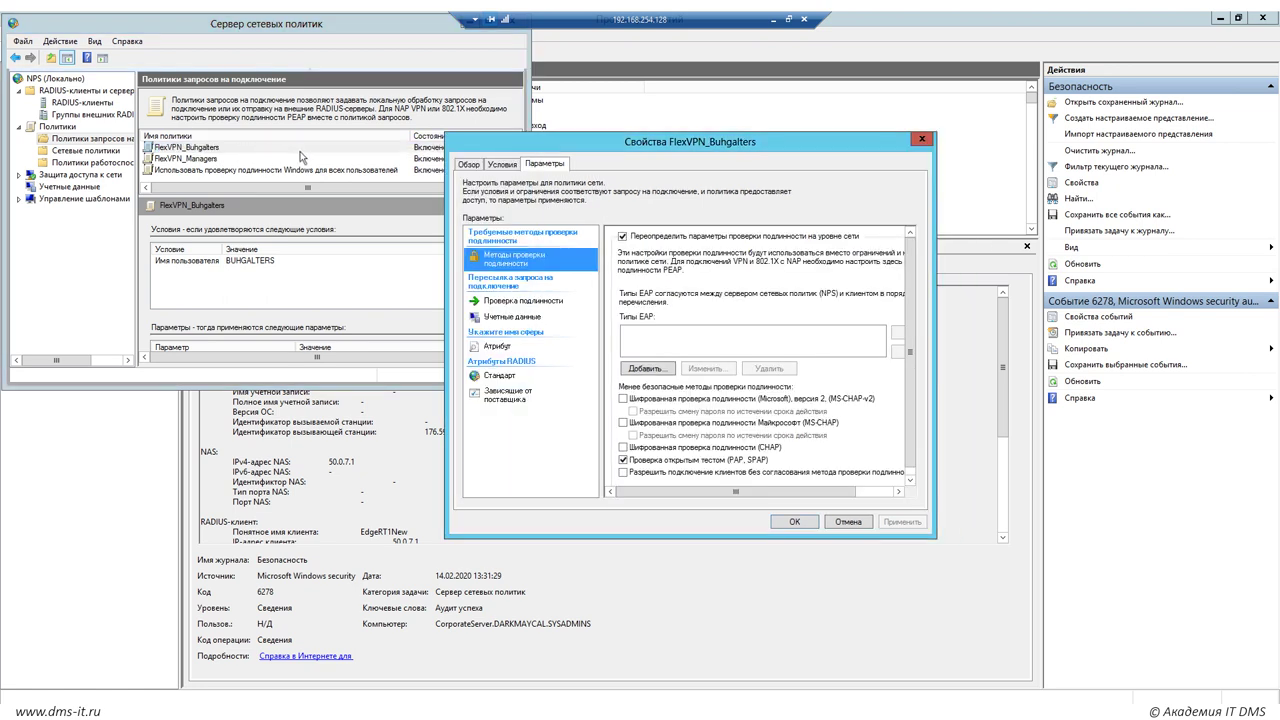
pyautogui.click(498, 167)
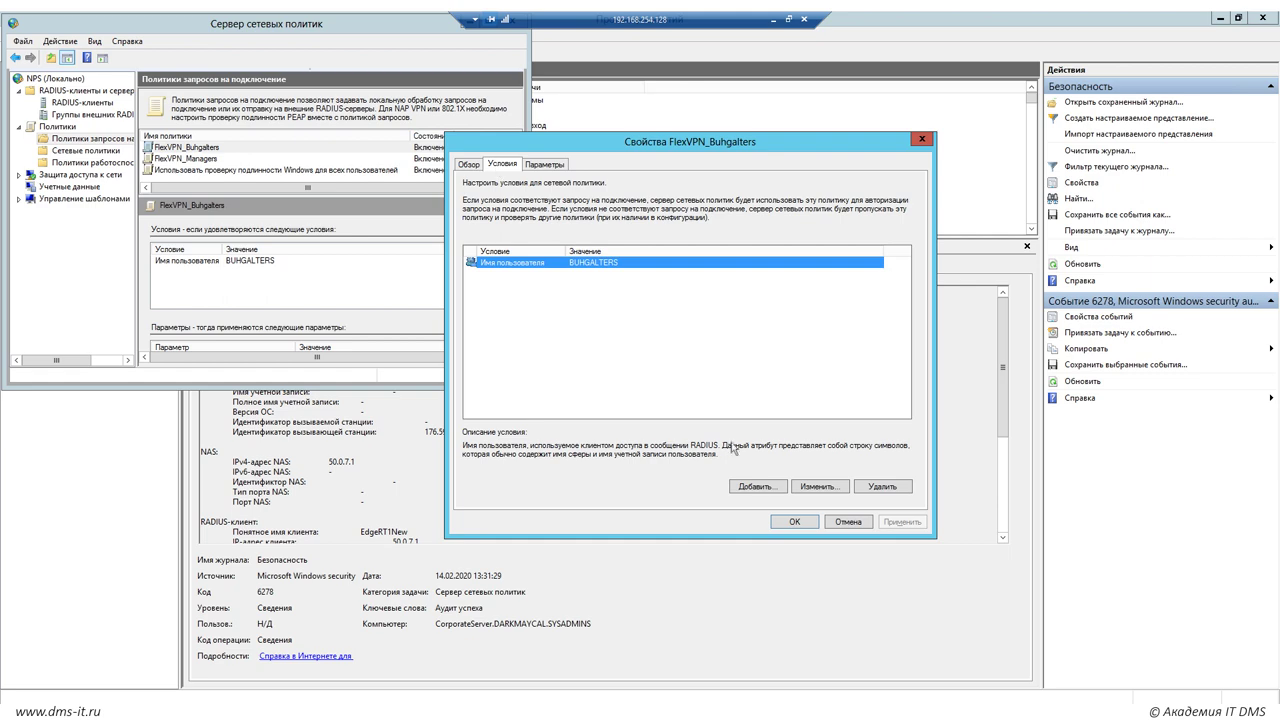
pyautogui.click(760, 487)
pyautogui.scroll(-4, 672, 333)
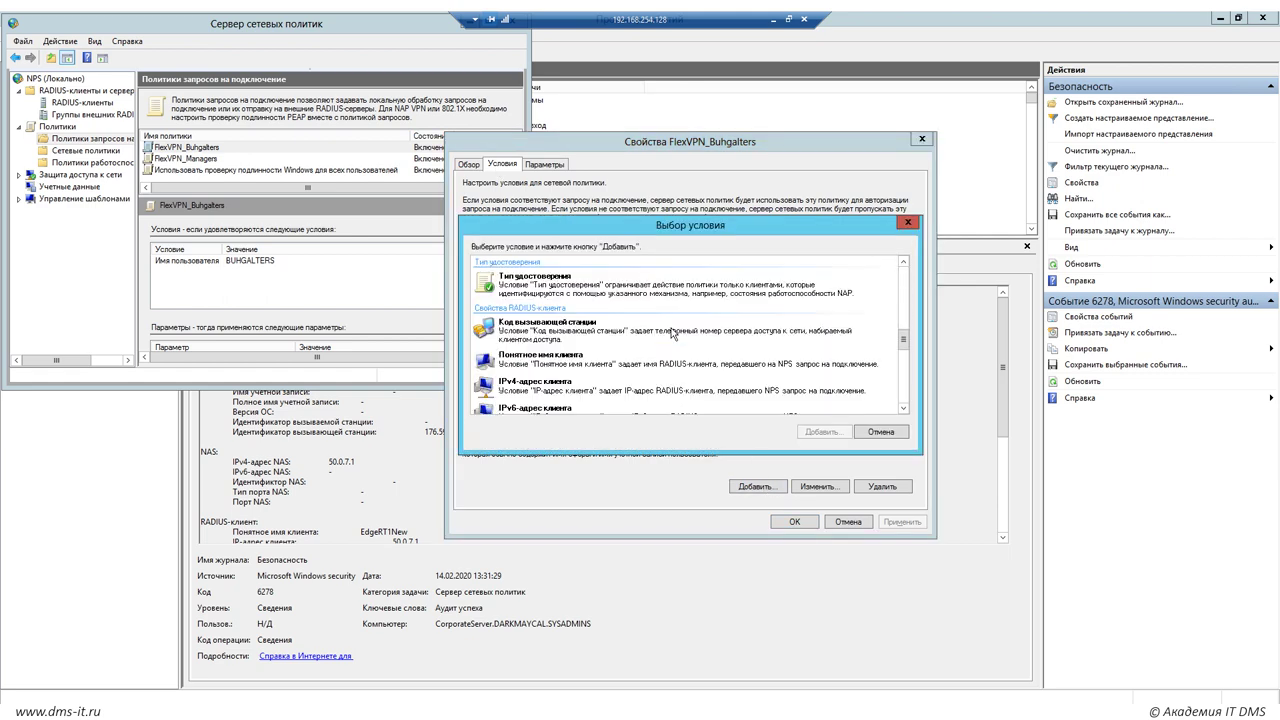
pyautogui.click(750, 330)
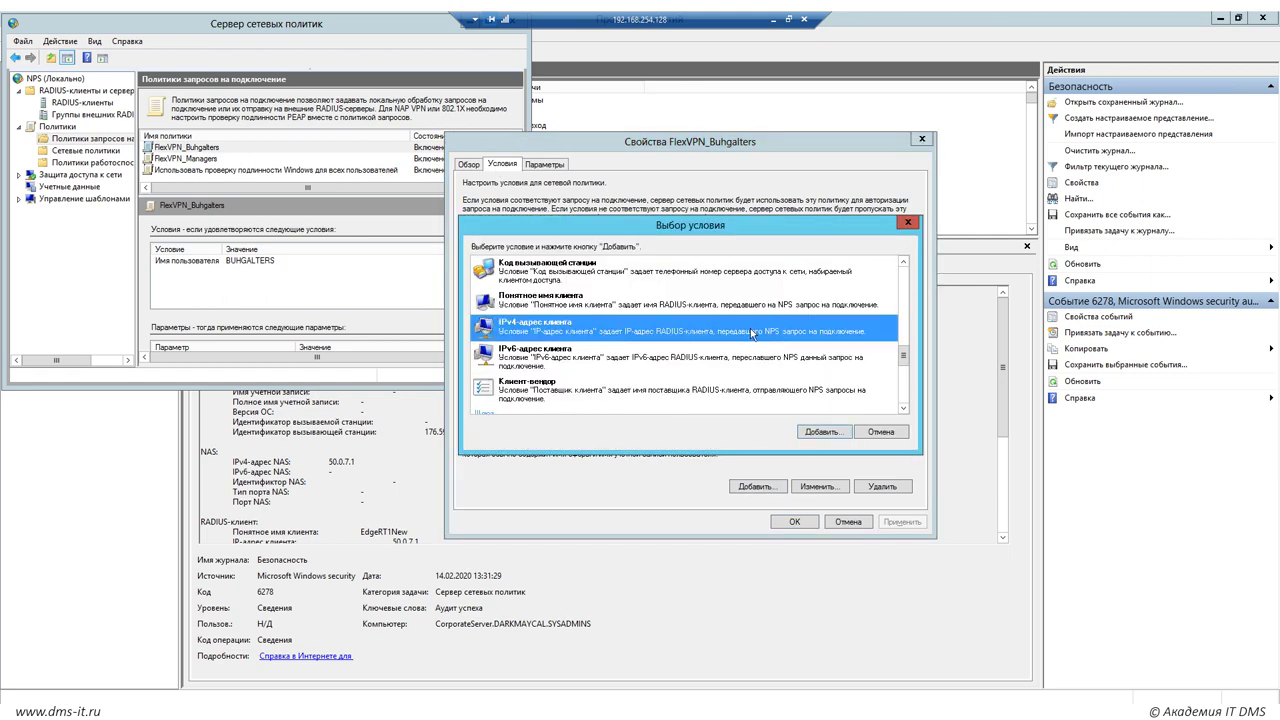
pyautogui.scroll(5, 750, 328)
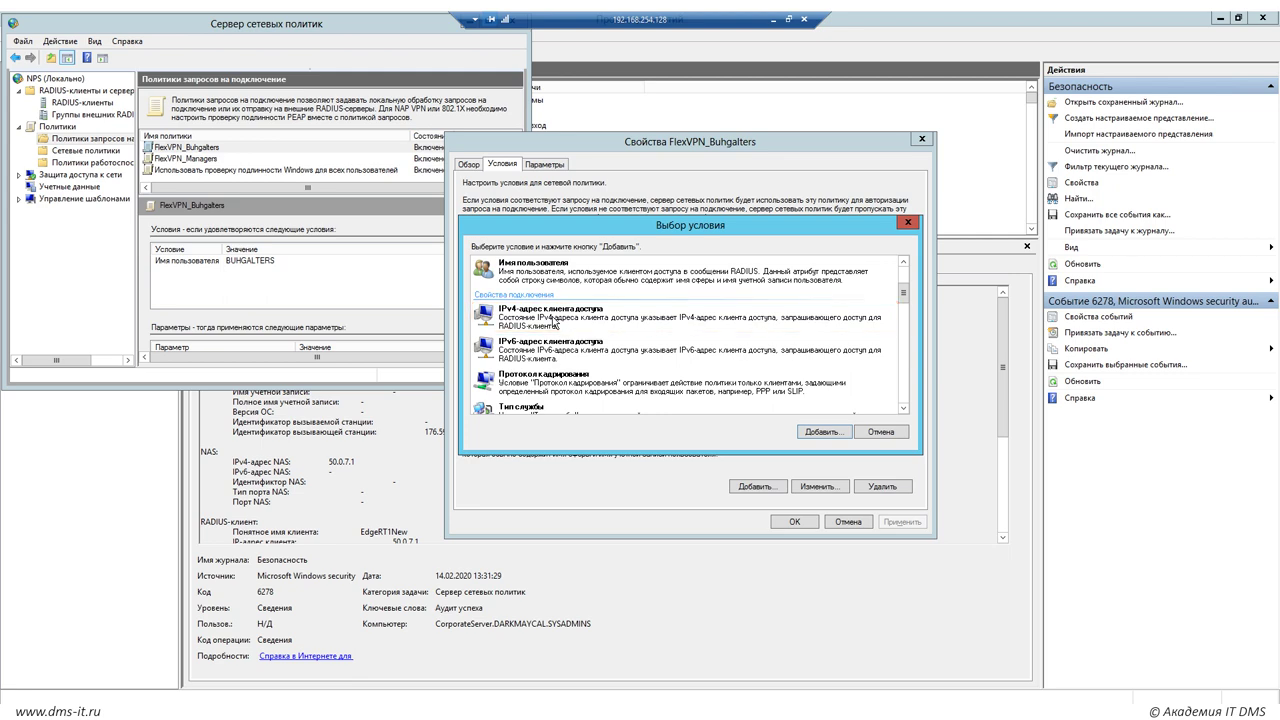
pyautogui.scroll(-5, 554, 316)
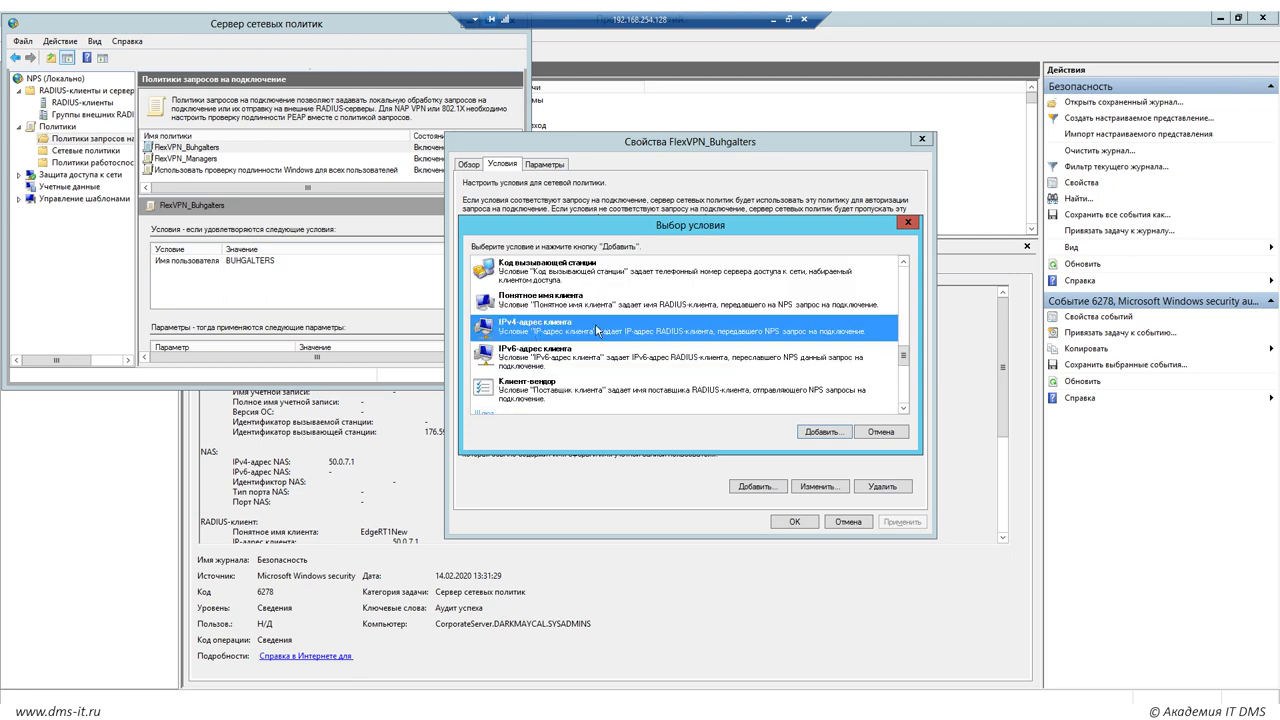
pyautogui.click(823, 433)
pyautogui.write('50')
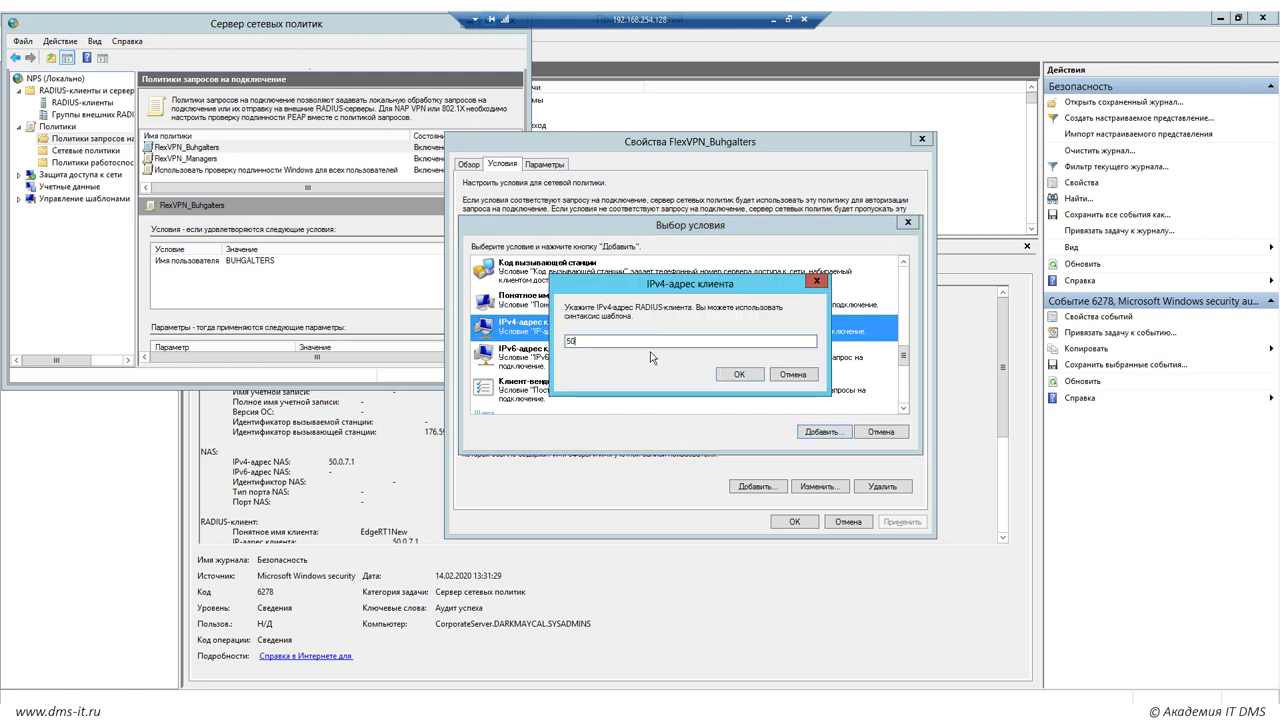
pyautogui.write('.0.7.1')
pyautogui.click(737, 374)
pyautogui.click(730, 344)
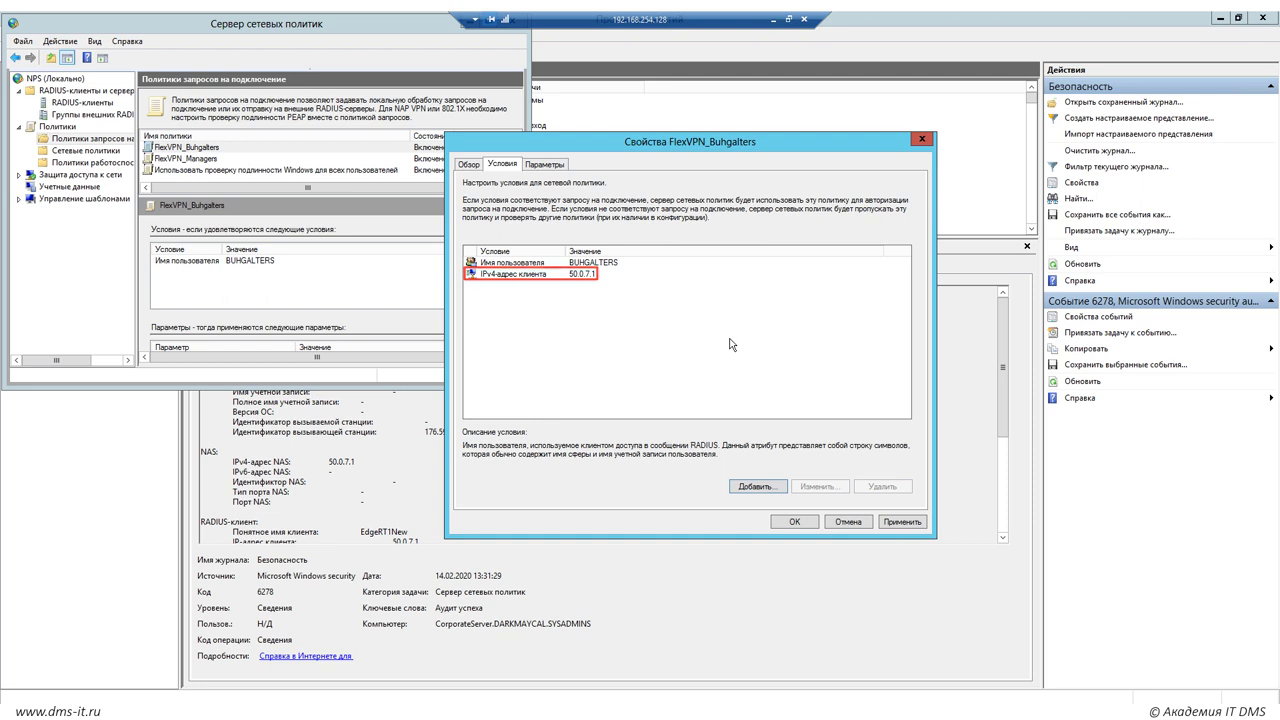
pyautogui.click(789, 521)
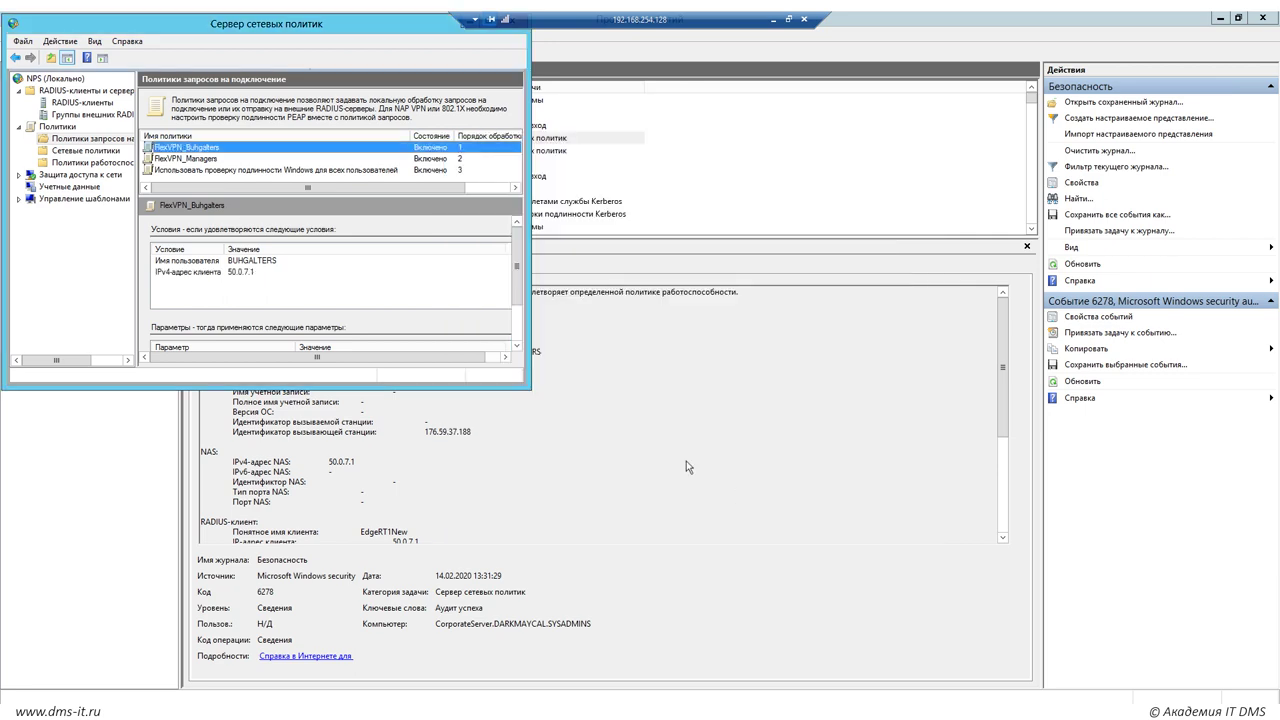
# Add a client IPv4 address condition of 50.0.7.1 to the FlexVPN_Managers connection request policy
pyautogui.doubleClick(195, 158)
pyautogui.click(502, 163)
pyautogui.click(772, 486)
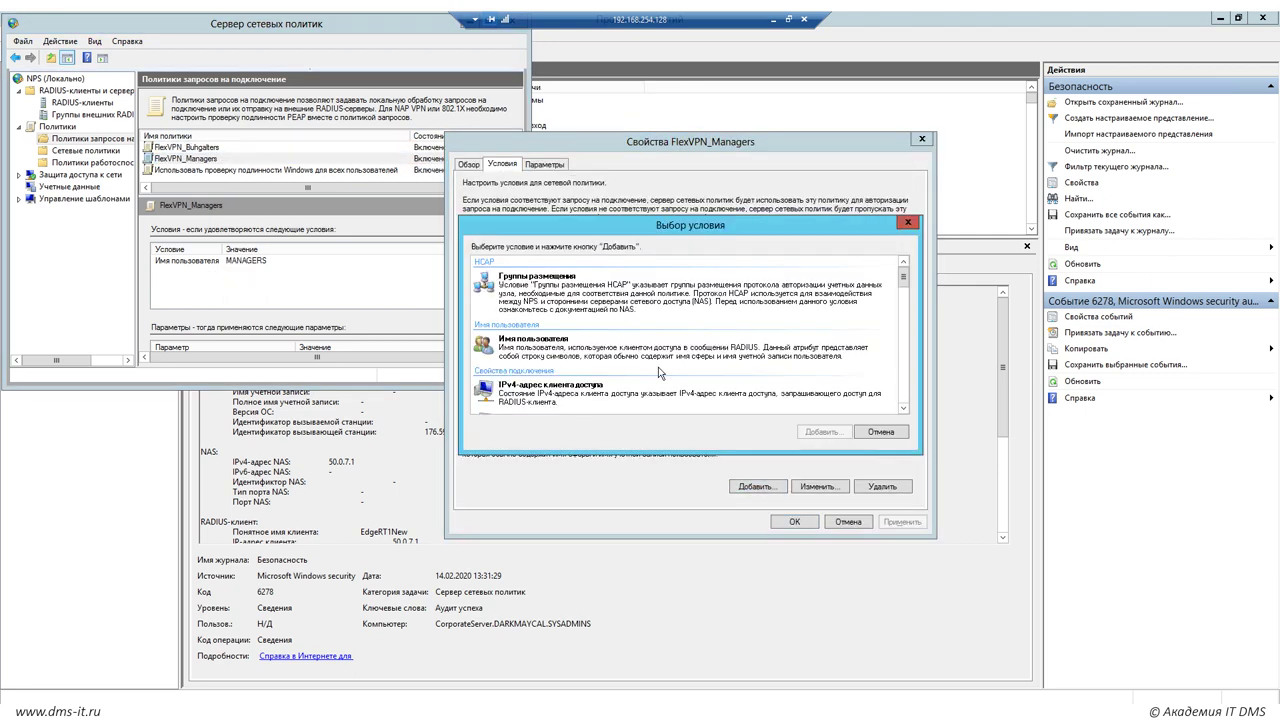
pyautogui.scroll(-5, 660, 372)
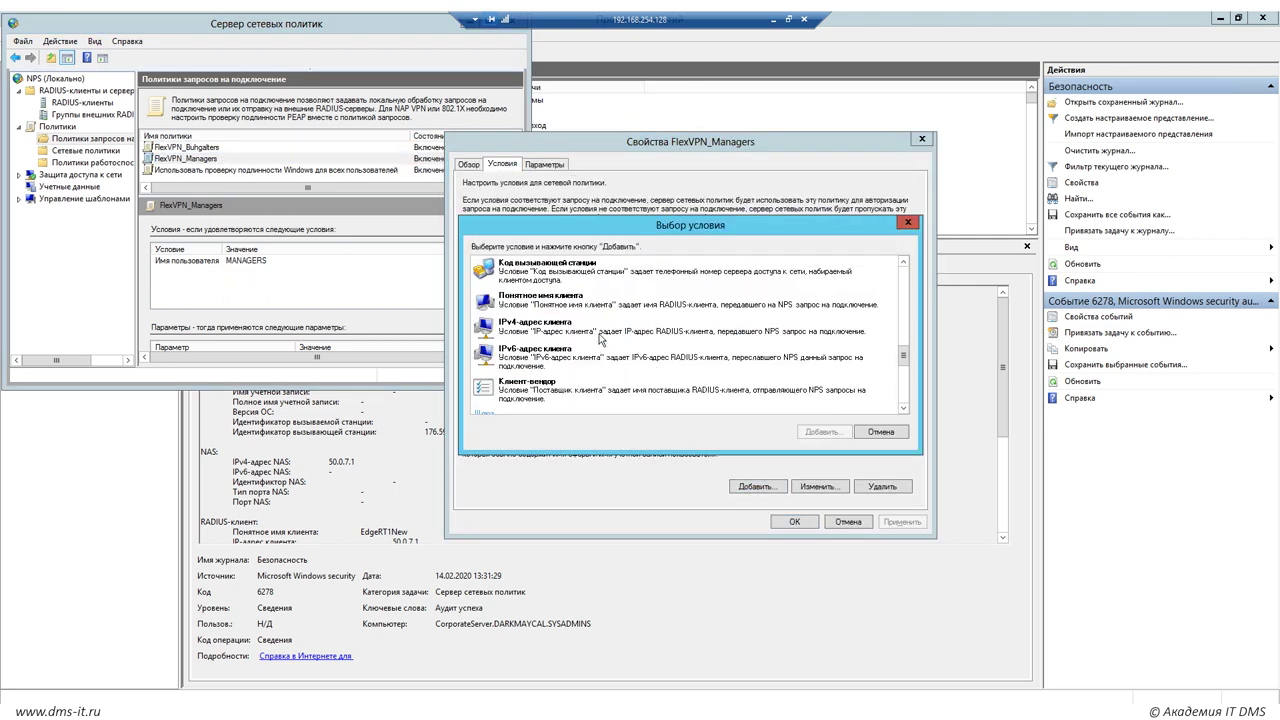
pyautogui.click(601, 330)
pyautogui.click(822, 431)
pyautogui.write('50.0.')
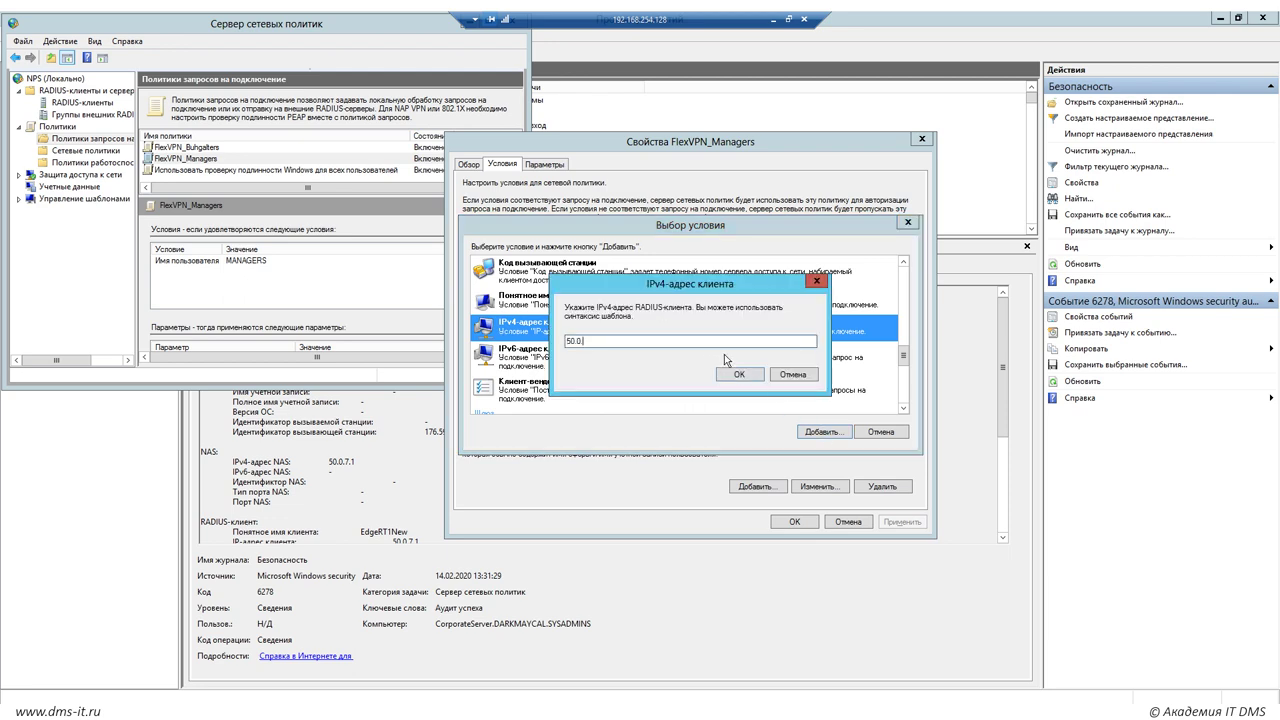
pyautogui.write('7.1')
pyautogui.click(737, 375)
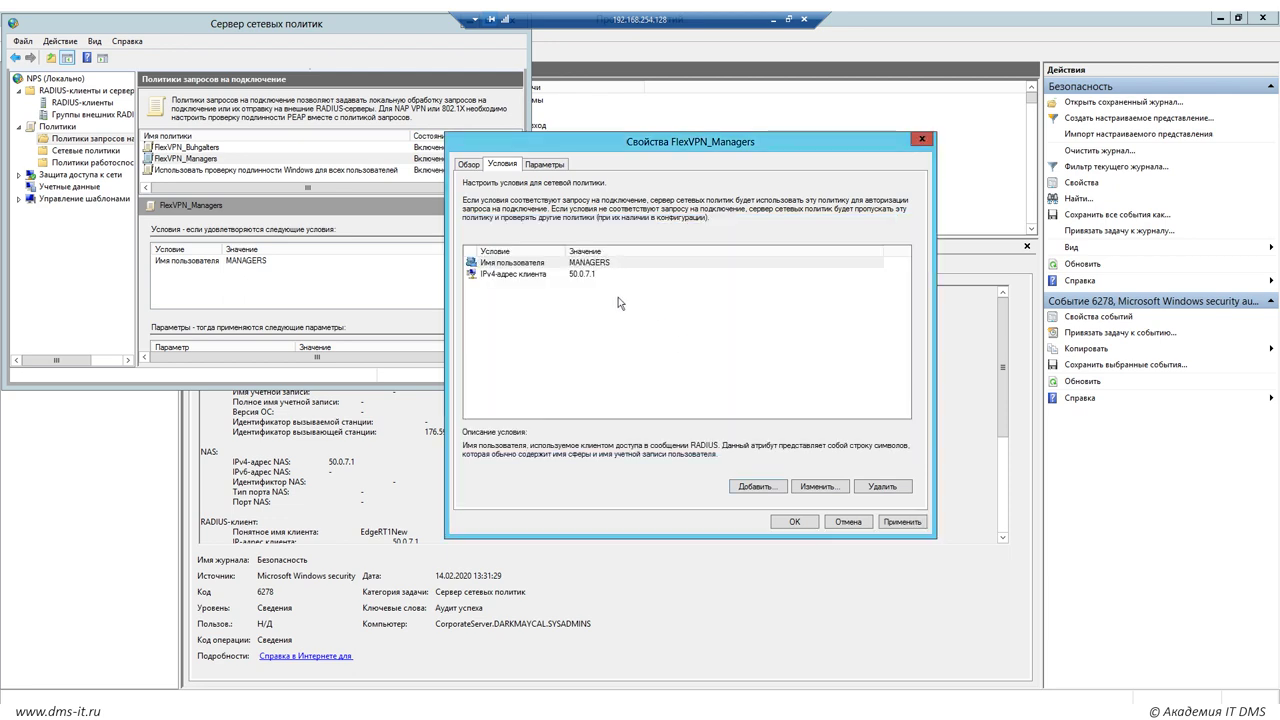
pyautogui.click(585, 274)
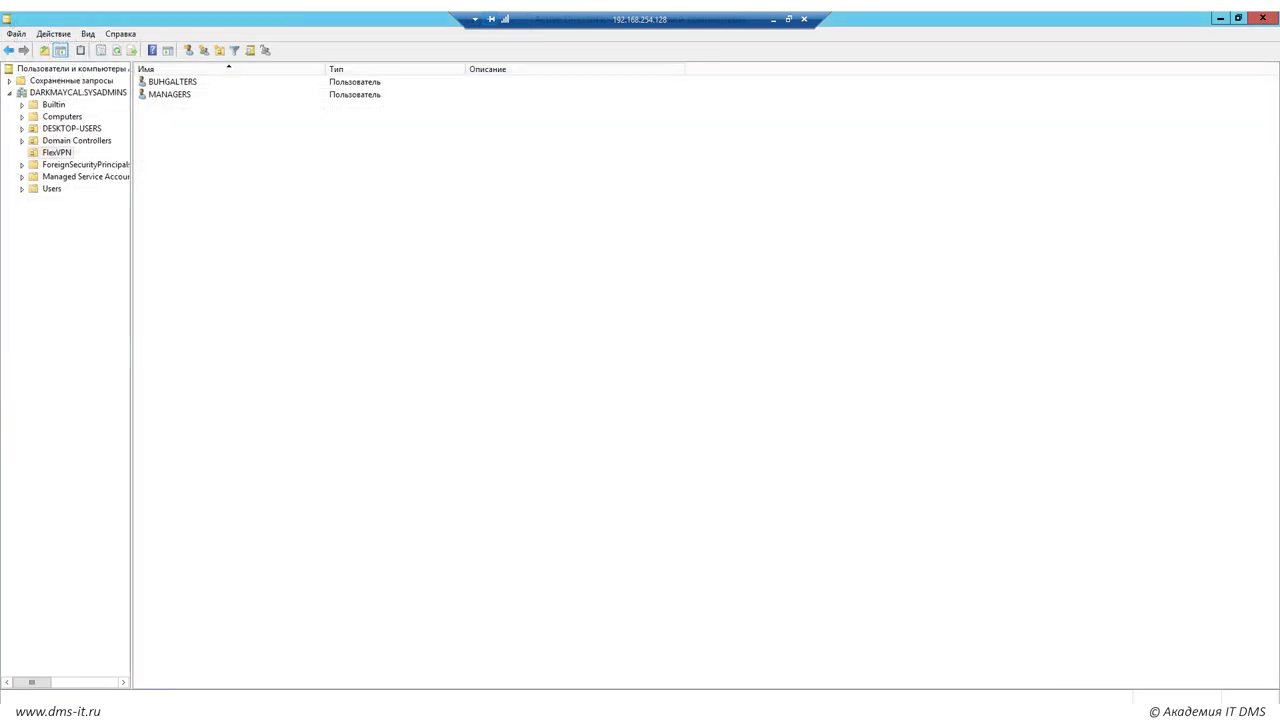